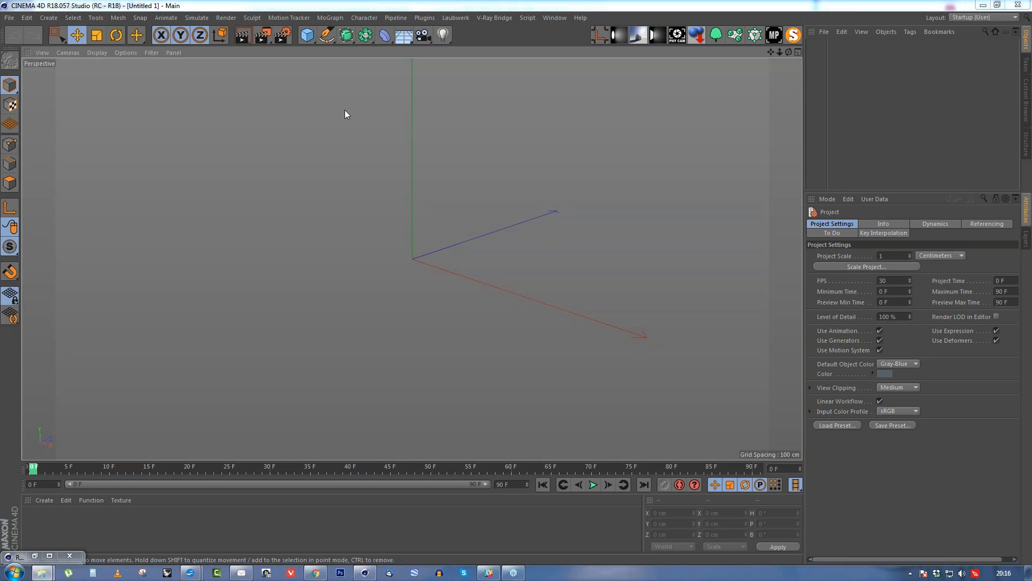
Set the renderer to V-Ray Bridge in the render settings.
{"action": "left_click", "coordinate": [284, 35]}
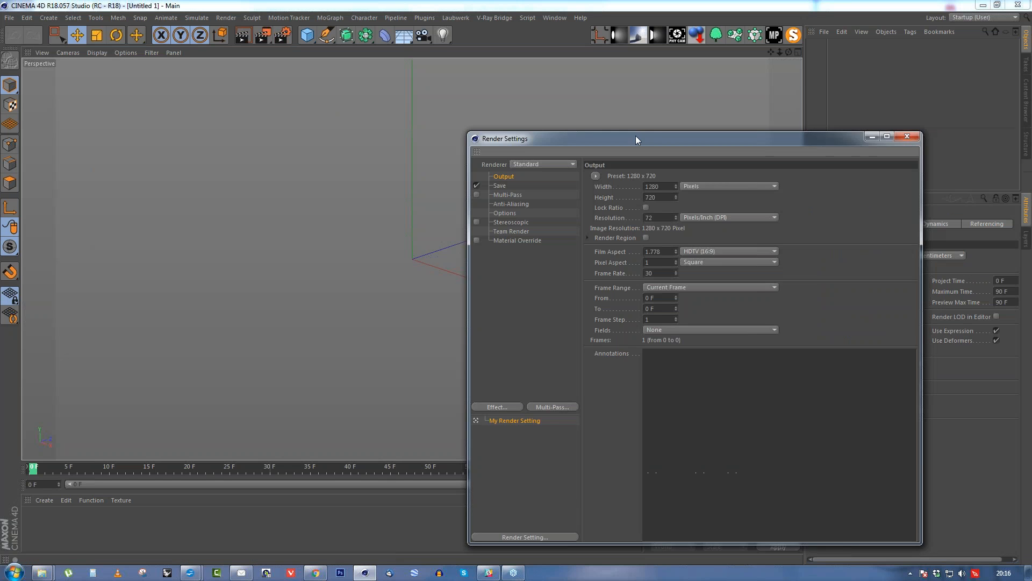
{"action": "left_click_drag", "start_coordinate": [635, 137], "coordinate": [380, 109]}
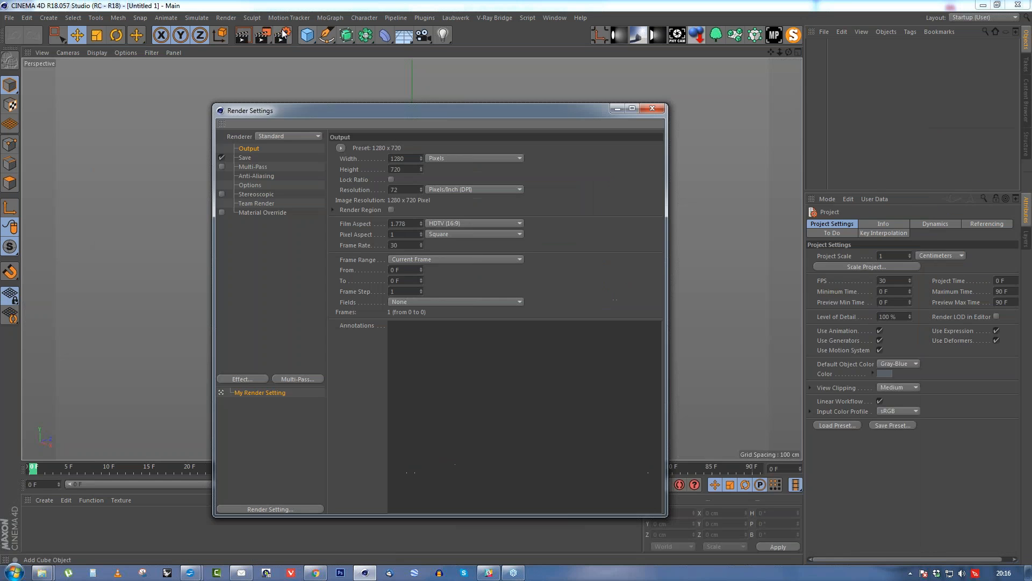
{"action": "left_click", "coordinate": [289, 136]}
{"action": "left_click", "coordinate": [286, 203]}
{"action": "left_click", "coordinate": [269, 205]}
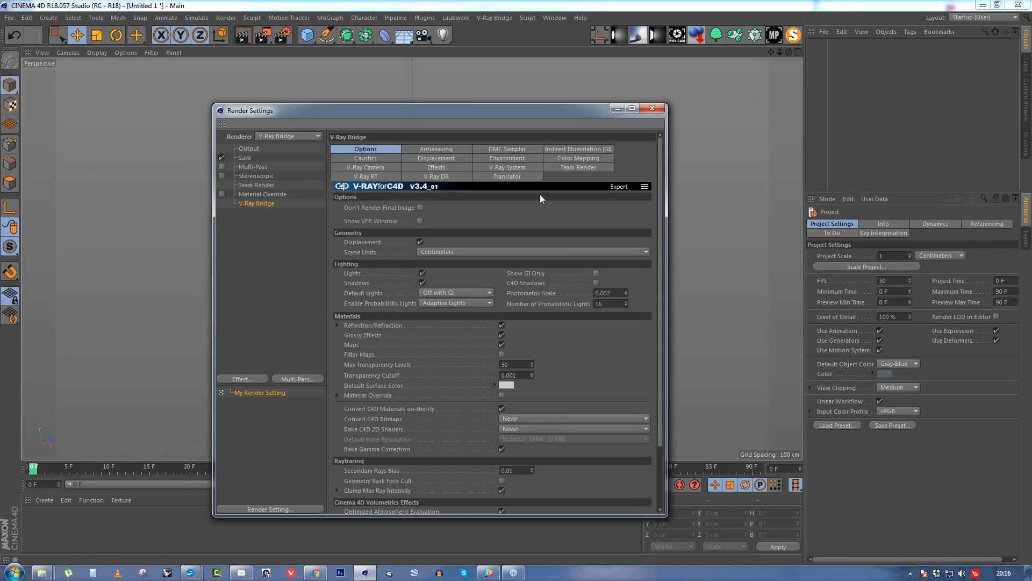
Turn on indirect illumination (GI) for V-Ray Bridge and close the render settings.
{"action": "left_click", "coordinate": [565, 149]}
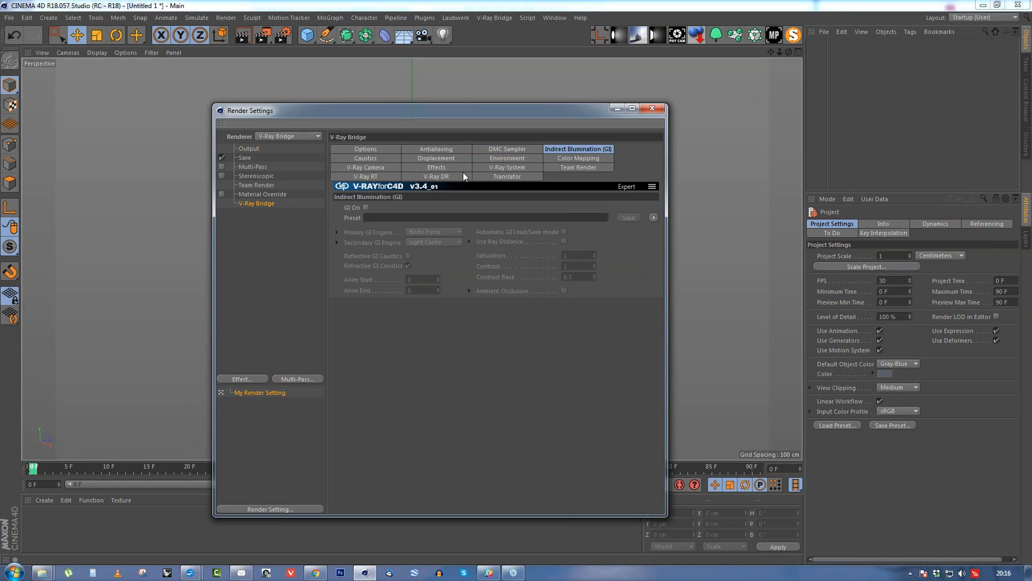
{"action": "left_click", "coordinate": [366, 207]}
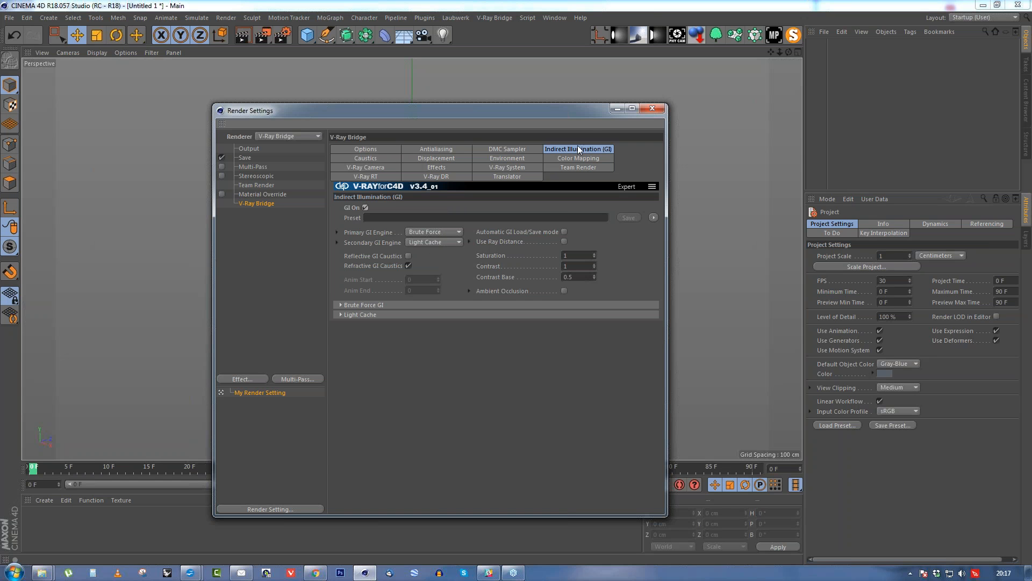
{"action": "left_click", "coordinate": [652, 108]}
Add a sphere and a cube, and enlarge the cube around the sphere to about 736 cm wide and 808 cm deep.
{"action": "left_click", "coordinate": [308, 35]}
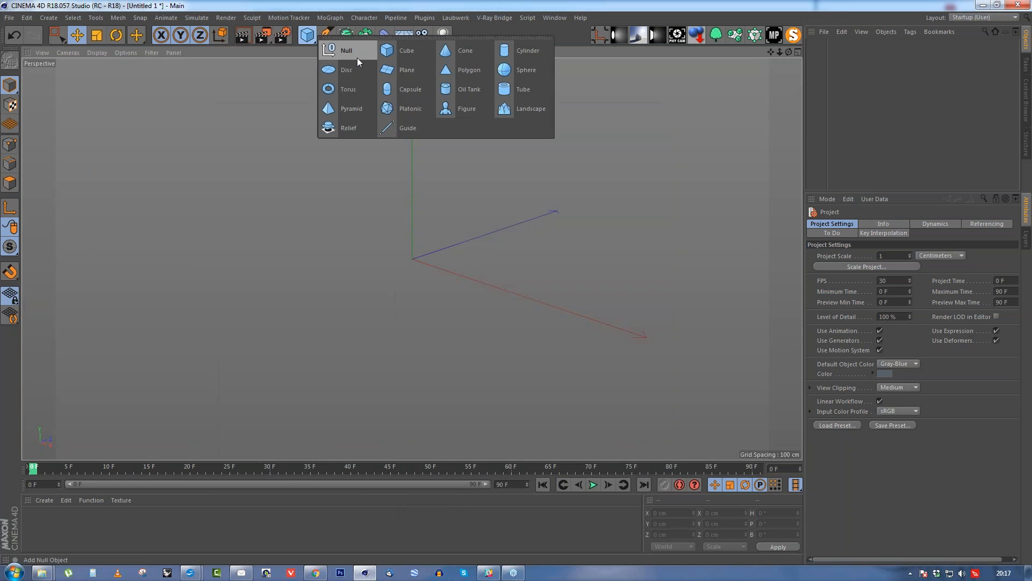
{"action": "left_click", "coordinate": [521, 70]}
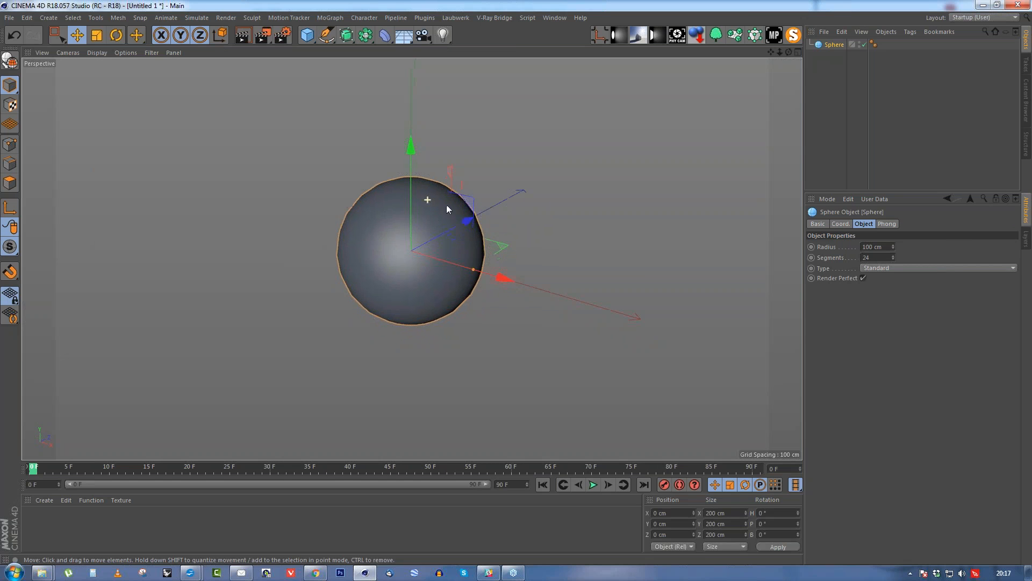
{"action": "left_click", "coordinate": [308, 35]}
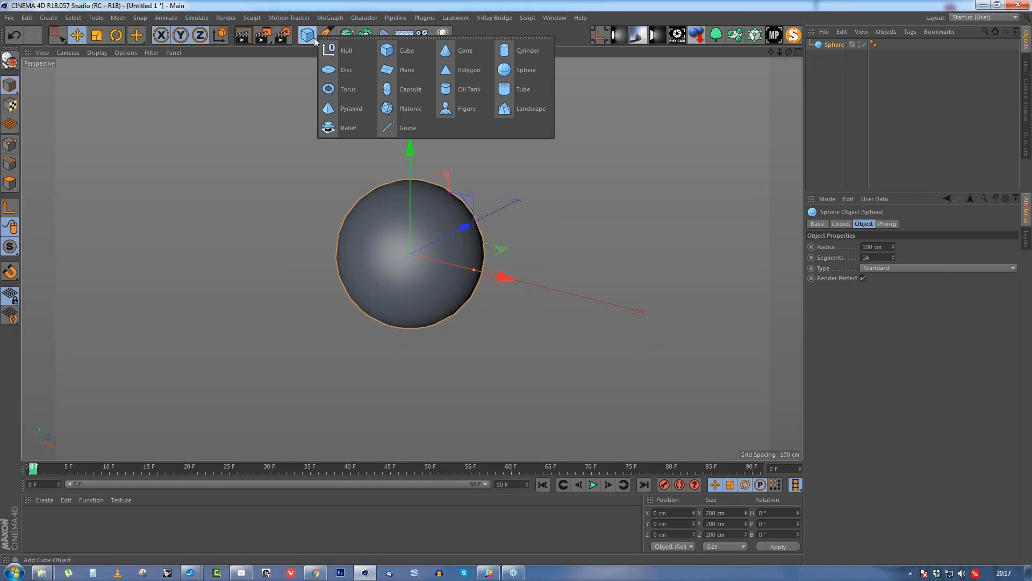
{"action": "left_click", "coordinate": [403, 53]}
{"action": "scroll", "coordinate": [468, 210], "scroll_direction": "down", "scroll_amount": 3}
{"action": "left_click_drag", "start_coordinate": [472, 254], "coordinate": [609, 283]}
{"action": "left_click_drag", "start_coordinate": [426, 188], "coordinate": [433, 116]}
{"action": "left_click_drag", "start_coordinate": [323, 180], "coordinate": [247, 215], "text": "alt"}
{"action": "left_click_drag", "start_coordinate": [483, 209], "coordinate": [560, 172]}
Make the cube editable and delete its faces, keeping only the floor and the back wall.
{"action": "key", "text": "c"}
{"action": "scroll", "coordinate": [509, 154], "scroll_direction": "down", "scroll_amount": 2}
{"action": "left_click", "coordinate": [10, 183]}
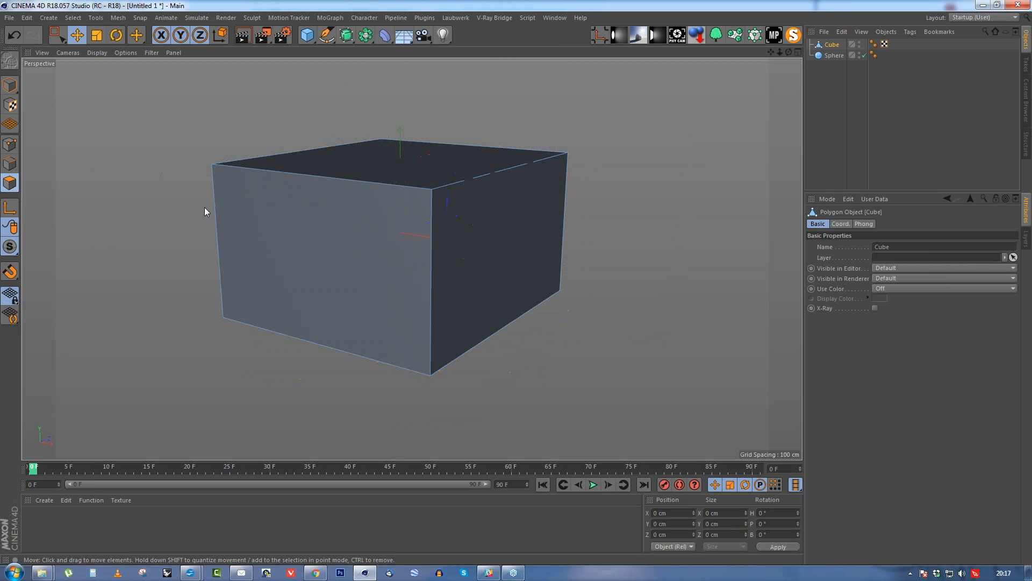
{"action": "left_click", "coordinate": [385, 234]}
{"action": "key", "text": "Delete"}
{"action": "left_click", "coordinate": [474, 246]}
{"action": "key", "text": "Delete"}
{"action": "left_click", "coordinate": [335, 220]}
{"action": "key", "text": "Delete"}
{"action": "left_click_drag", "start_coordinate": [446, 272], "coordinate": [405, 285], "text": "alt"}
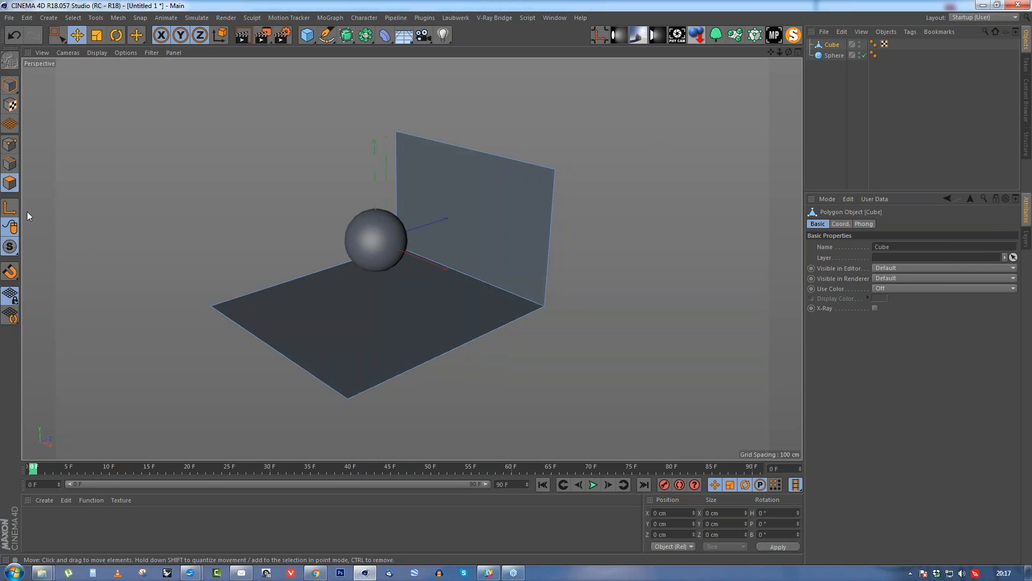
Bevel the edge between the floor and back wall with a 237 cm offset and 37 subdivisions.
{"action": "left_click", "coordinate": [9, 164]}
{"action": "left_click", "coordinate": [487, 287]}
{"action": "key", "text": "m"}
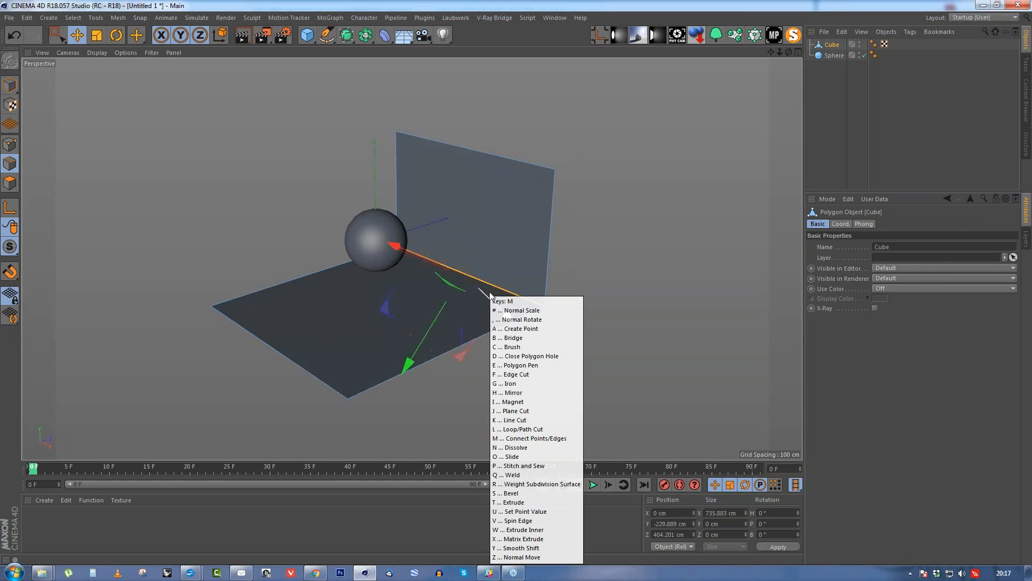
{"action": "key", "text": "s"}
{"action": "left_click_drag", "start_coordinate": [487, 288], "coordinate": [560, 288]}
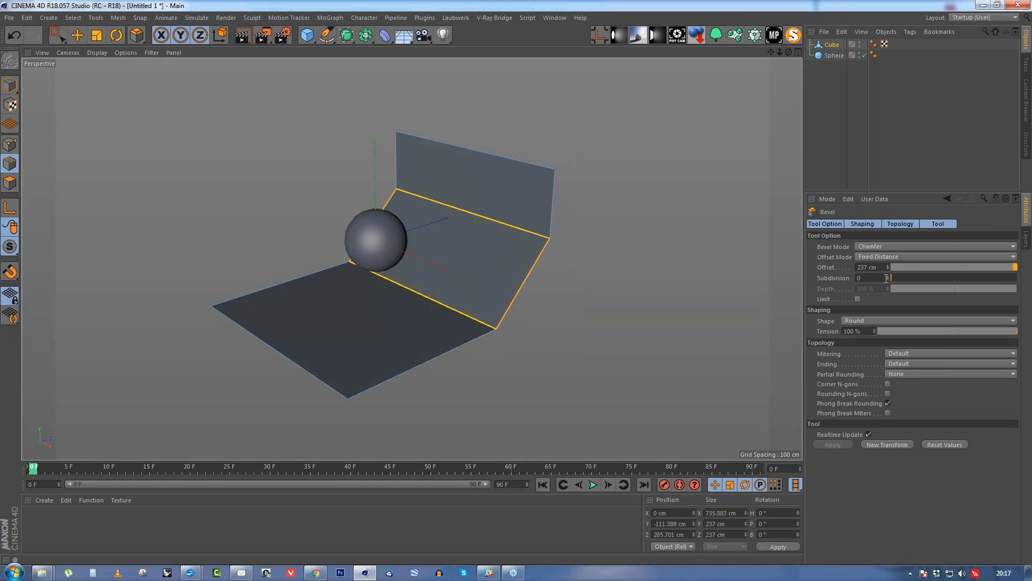
{"action": "left_click_drag", "start_coordinate": [887, 276], "coordinate": [888, 253]}
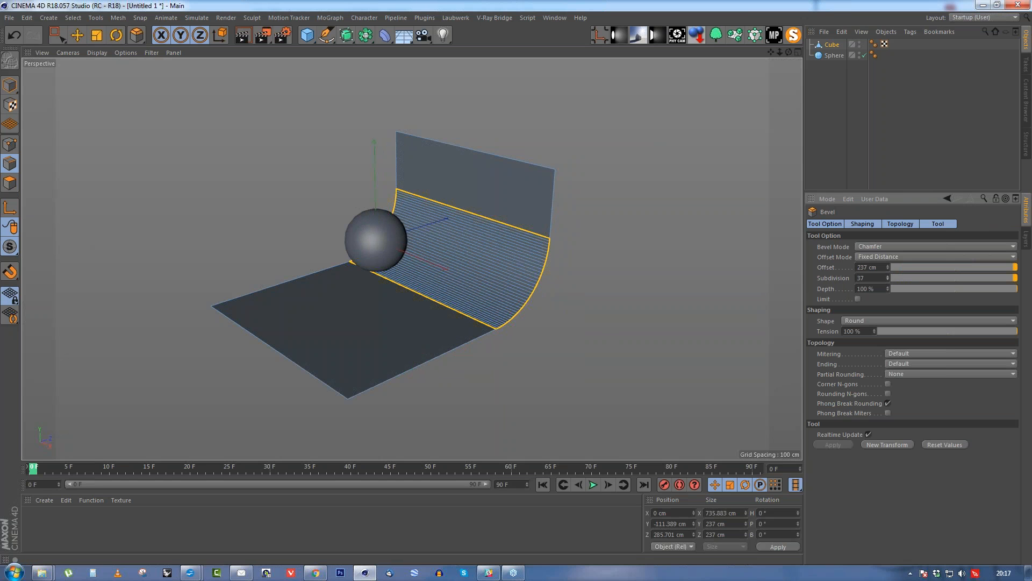
Raise the back wall's top edge so the backdrop is about 918 cm high.
{"action": "left_click_drag", "start_coordinate": [521, 256], "coordinate": [570, 240], "text": "alt"}
{"action": "left_click_drag", "start_coordinate": [55, 36], "coordinate": [108, 50]}
{"action": "left_click", "coordinate": [443, 172]}
{"action": "scroll", "coordinate": [443, 194], "scroll_direction": "down", "scroll_amount": 2}
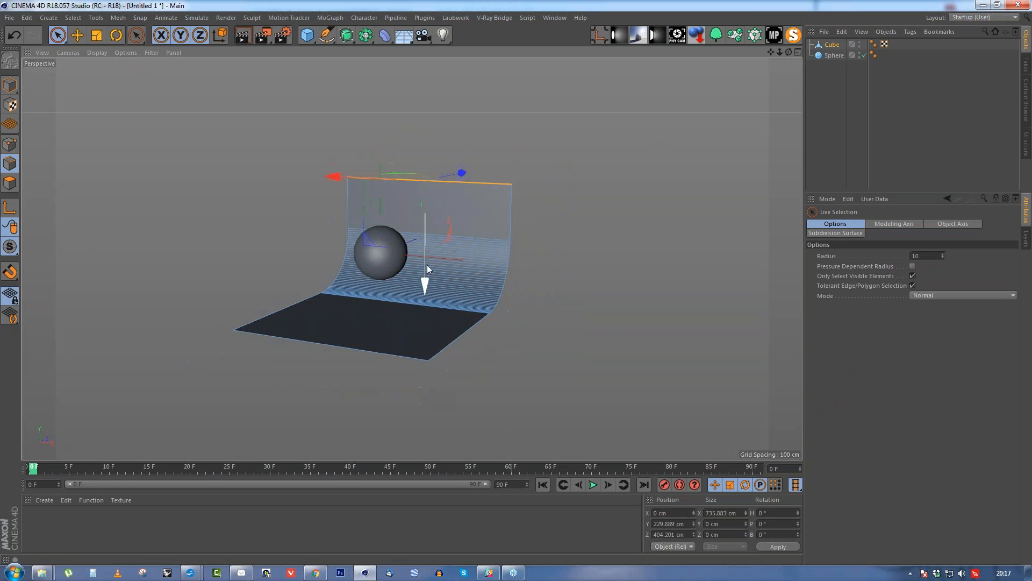
{"action": "left_click_drag", "start_coordinate": [424, 264], "coordinate": [429, 149]}
Scale the whole backdrop along X to a width of about 3203 cm.
{"action": "left_click", "coordinate": [10, 85]}
{"action": "scroll", "coordinate": [349, 264], "scroll_direction": "down", "scroll_amount": 2}
{"action": "left_click_drag", "start_coordinate": [362, 294], "coordinate": [395, 299], "text": "alt"}
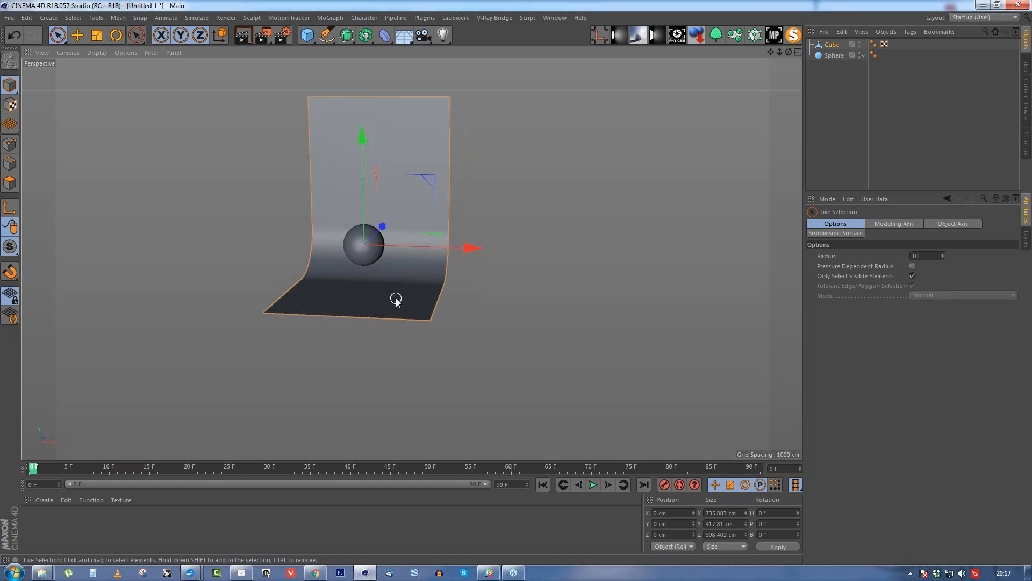
{"action": "key", "text": "t"}
{"action": "left_click_drag", "start_coordinate": [468, 250], "coordinate": [806, 261]}
{"action": "left_click_drag", "start_coordinate": [329, 274], "coordinate": [241, 296], "text": "alt"}
{"action": "middle_click_drag", "start_coordinate": [242, 295], "coordinate": [293, 237], "text": "alt"}
Move the floor's front edge away from the back wall to about Z -1034 cm.
{"action": "left_click", "coordinate": [11, 164]}
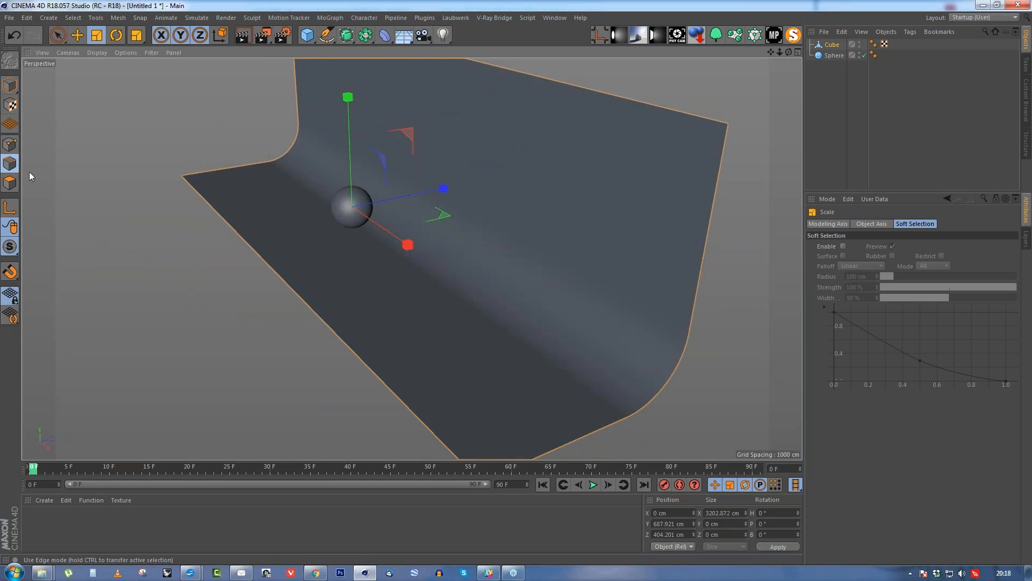
{"action": "left_click", "coordinate": [257, 251]}
{"action": "key", "text": "e"}
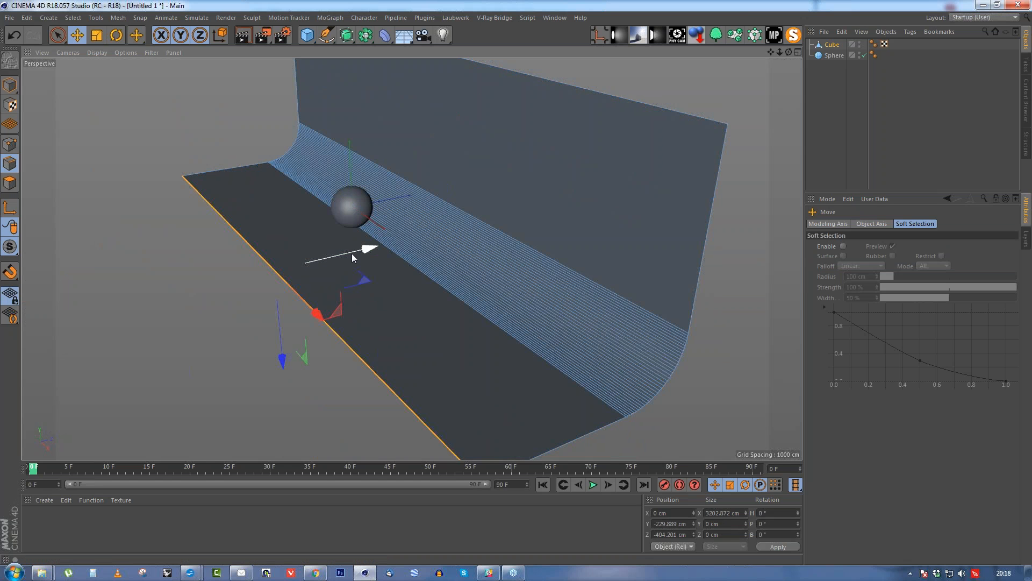
{"action": "left_click_drag", "start_coordinate": [352, 253], "coordinate": [215, 269]}
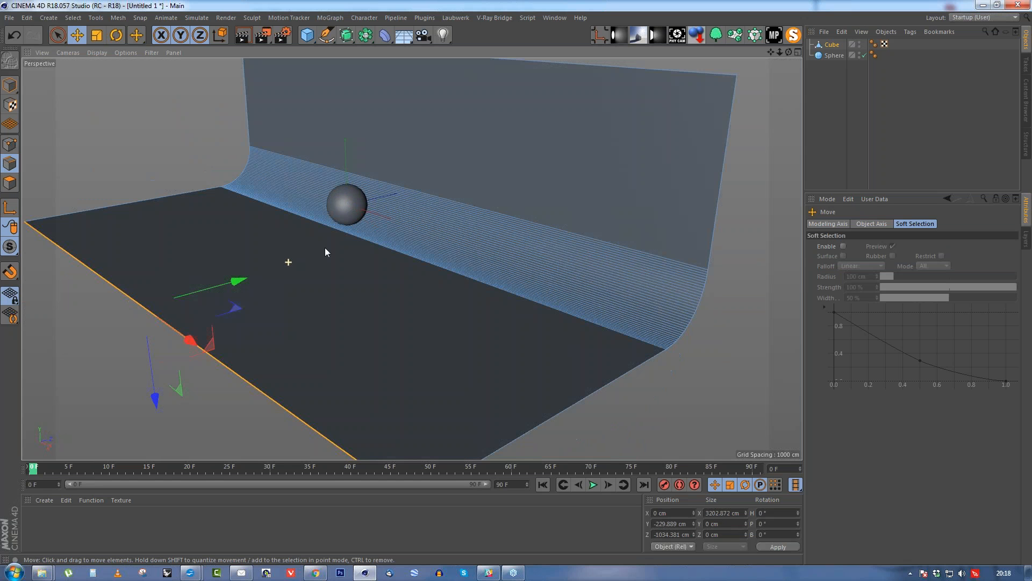
Return to model mode and add a V-Ray Physical Camera that frames the sphere head-on against the backdrop.
{"action": "left_click_drag", "start_coordinate": [311, 204], "coordinate": [346, 199], "text": "alt"}
{"action": "right_click_drag", "start_coordinate": [346, 199], "coordinate": [392, 199], "text": "alt"}
{"action": "middle_click_drag", "start_coordinate": [392, 198], "coordinate": [390, 259], "text": "alt"}
{"action": "left_click_drag", "start_coordinate": [391, 259], "coordinate": [453, 261], "text": "alt"}
{"action": "scroll", "coordinate": [455, 262], "scroll_direction": "up", "scroll_amount": 1}
{"action": "middle_click_drag", "start_coordinate": [457, 263], "coordinate": [457, 258], "text": "alt"}
{"action": "left_click", "coordinate": [7, 84]}
{"action": "left_click", "coordinate": [7, 86]}
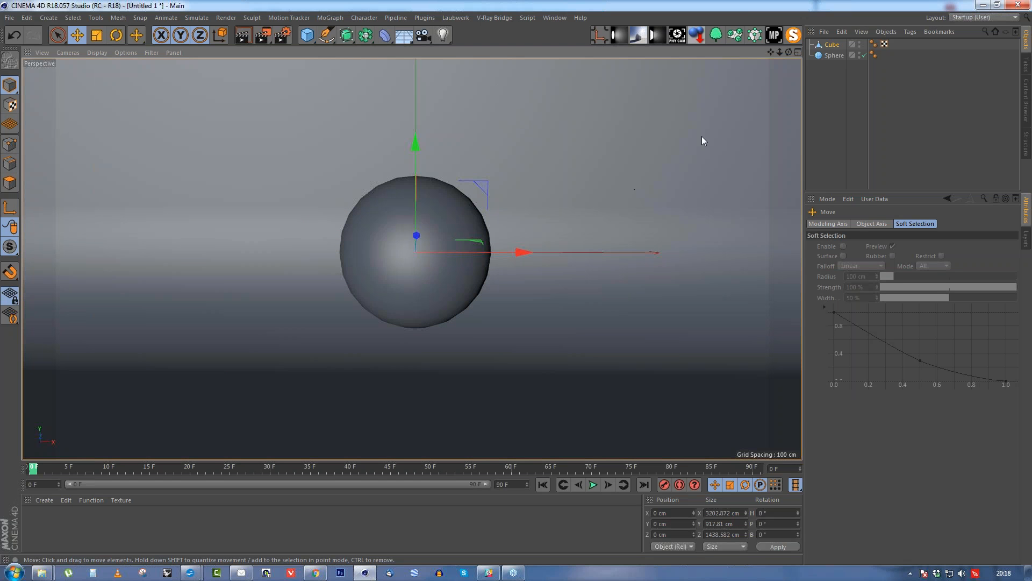
{"action": "left_click", "coordinate": [496, 18]}
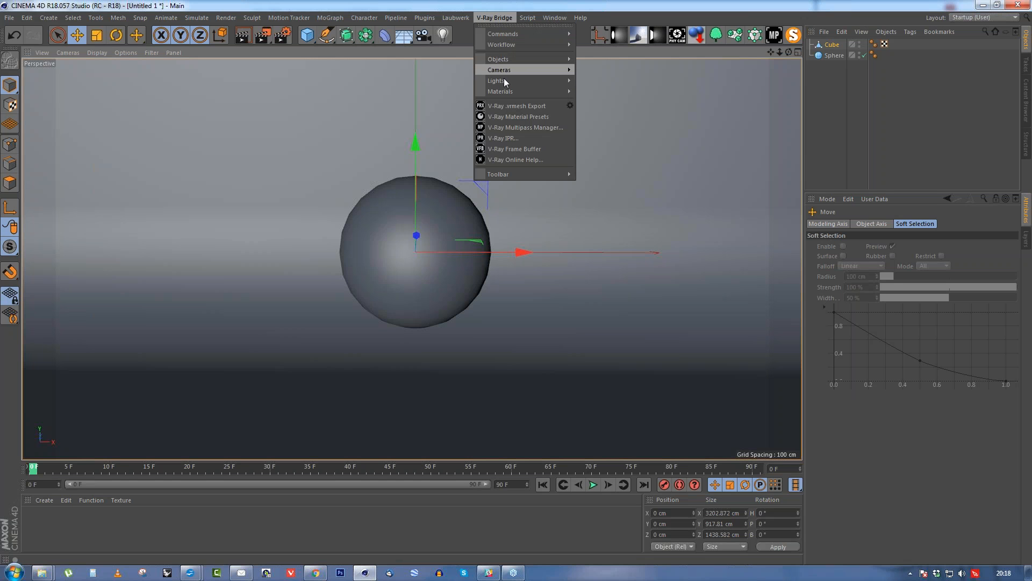
{"action": "mouse_move", "coordinate": [508, 71]}
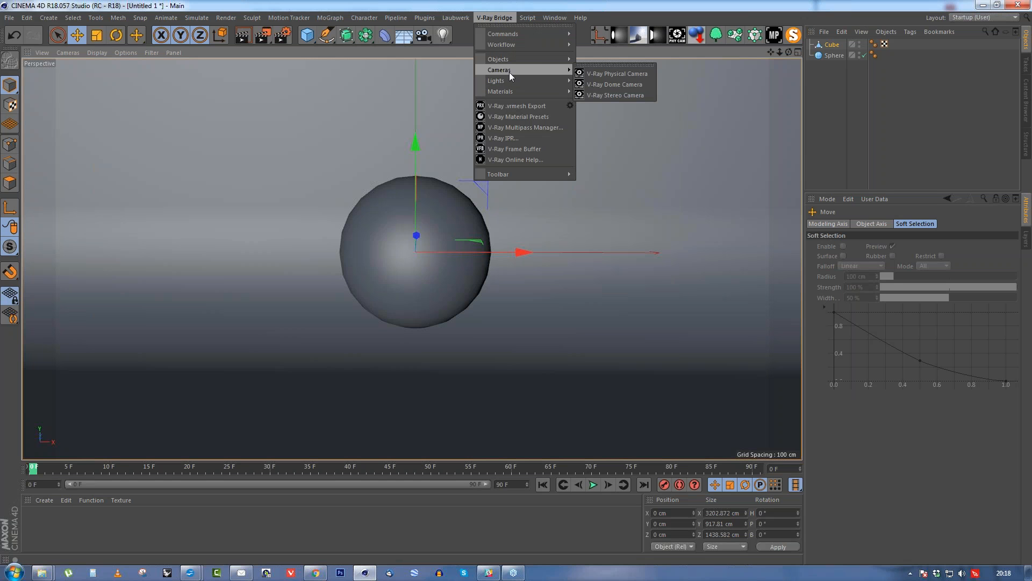
{"action": "left_click", "coordinate": [615, 75]}
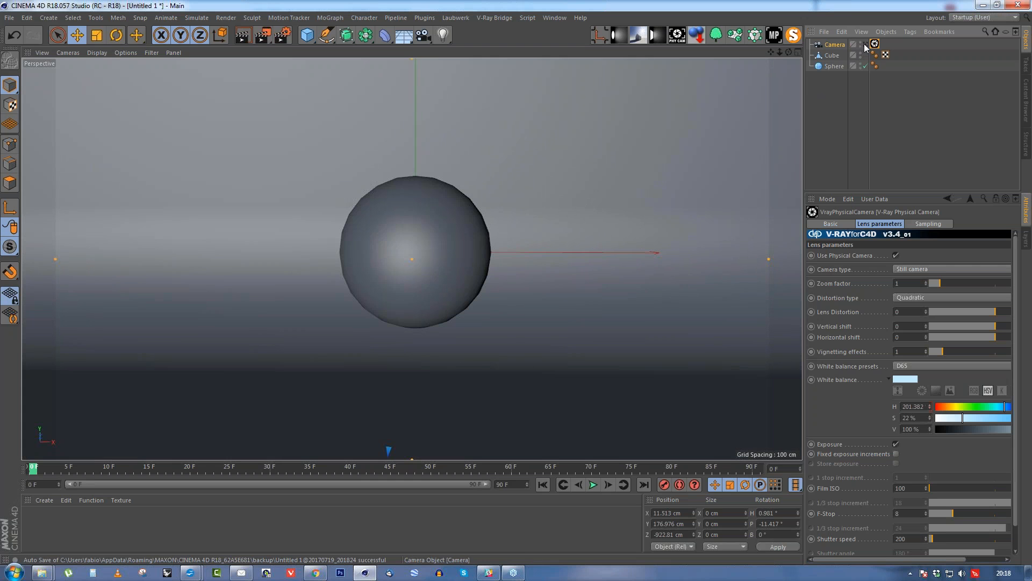
Add a V-Ray Physical Sun+Sky light to the scene.
{"action": "left_click_drag", "start_coordinate": [620, 123], "coordinate": [445, 195], "text": "alt"}
{"action": "right_click_drag", "start_coordinate": [445, 196], "coordinate": [469, 196], "text": "alt"}
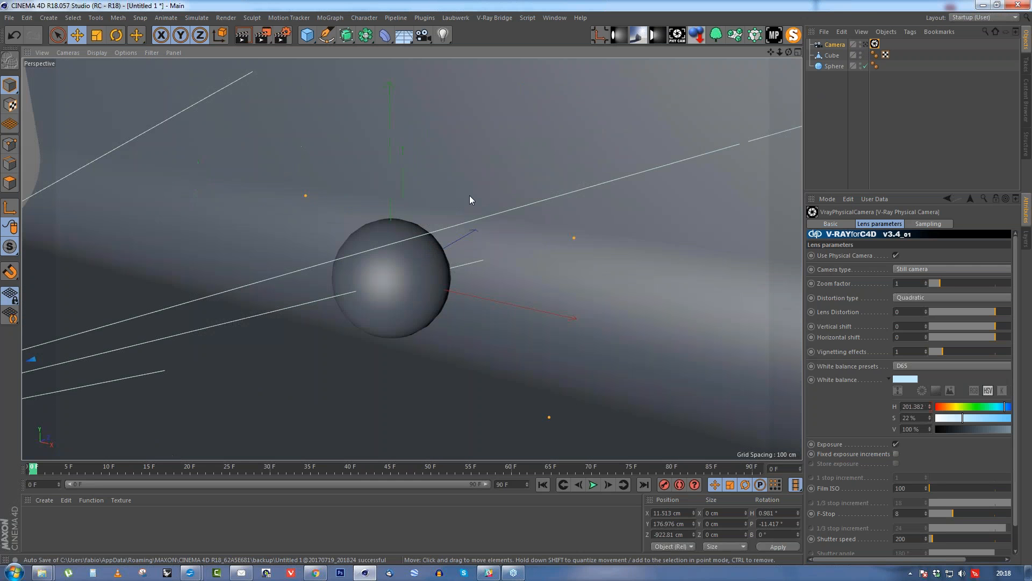
{"action": "left_click_drag", "start_coordinate": [469, 196], "coordinate": [495, 198], "text": "alt"}
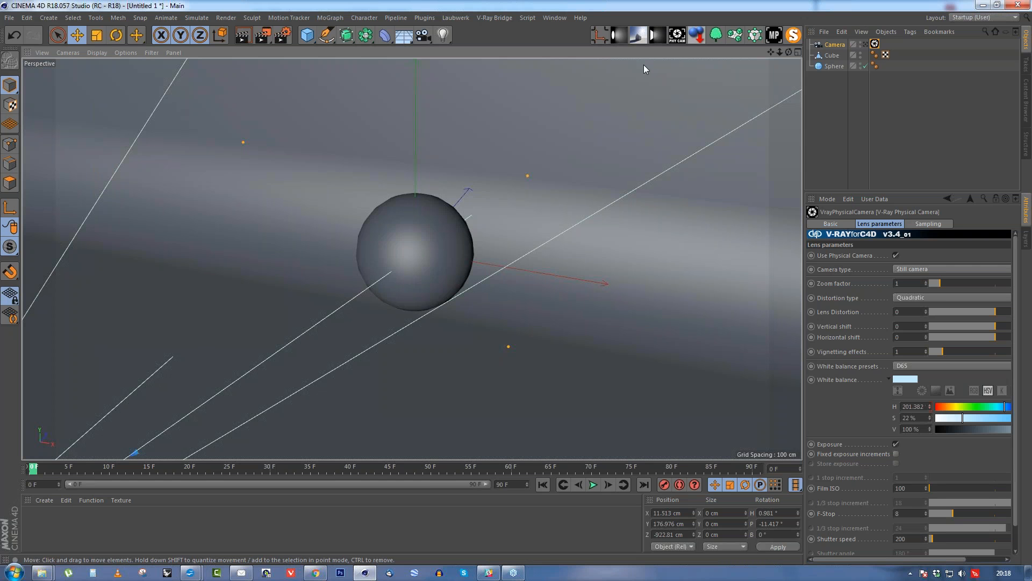
{"action": "left_click", "coordinate": [499, 17]}
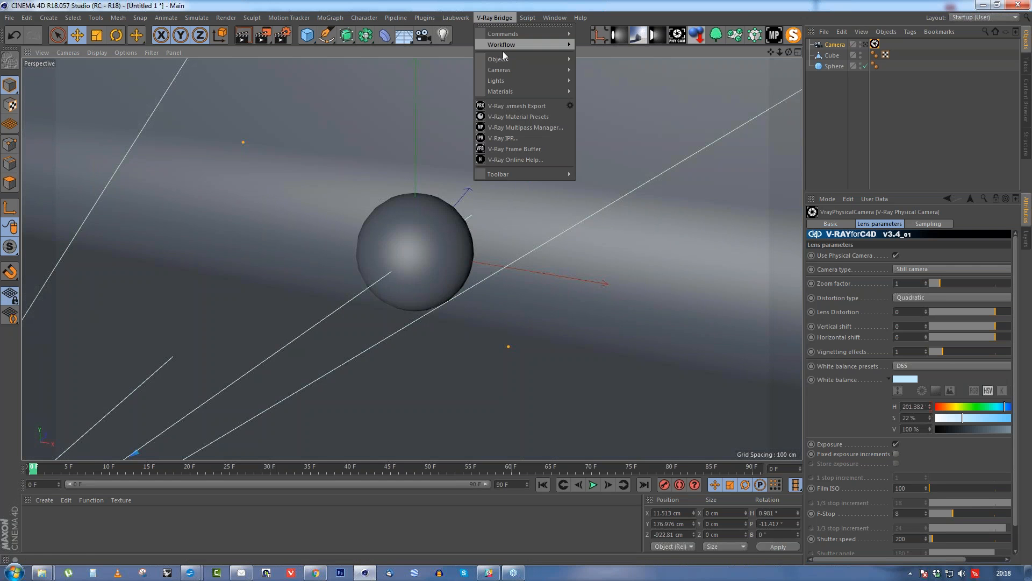
{"action": "mouse_move", "coordinate": [511, 86]}
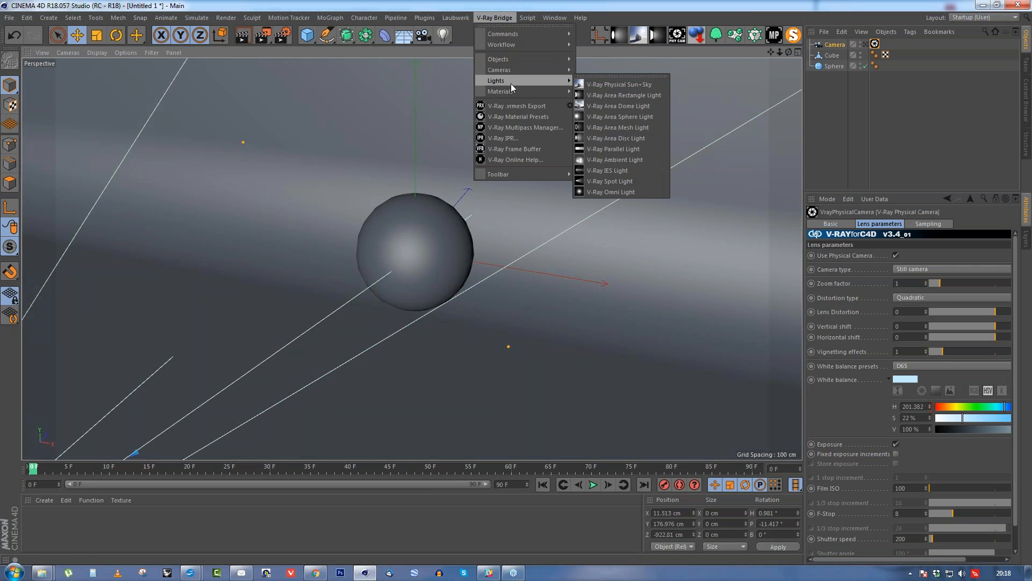
{"action": "left_click", "coordinate": [603, 85]}
Move the sun light in the top view to the sphere's positive X side, at about X 1137 cm and Z 5 cm.
{"action": "scroll", "coordinate": [573, 150], "scroll_direction": "down", "scroll_amount": 5}
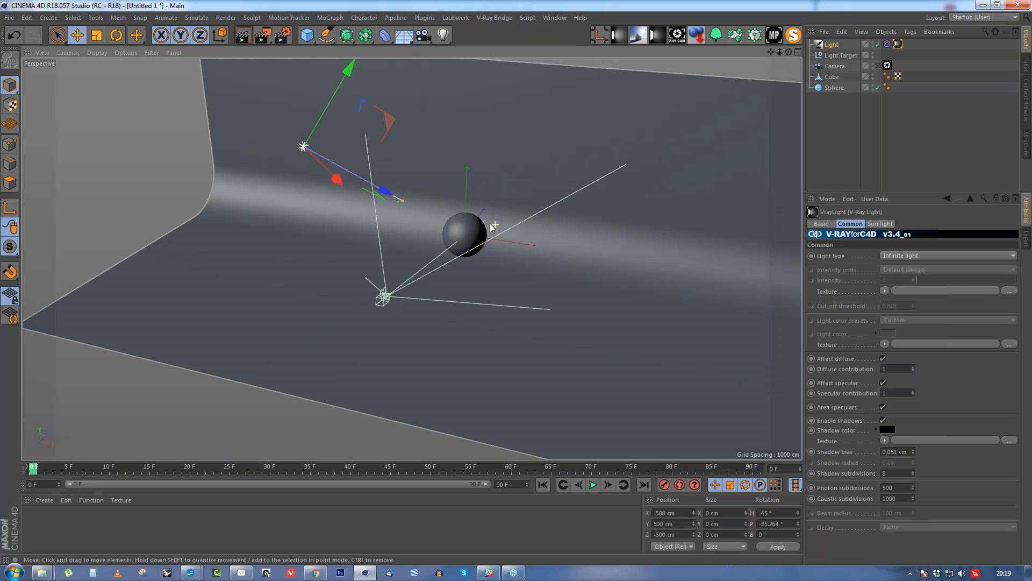
{"action": "left_click_drag", "start_coordinate": [490, 225], "coordinate": [475, 176], "text": "alt"}
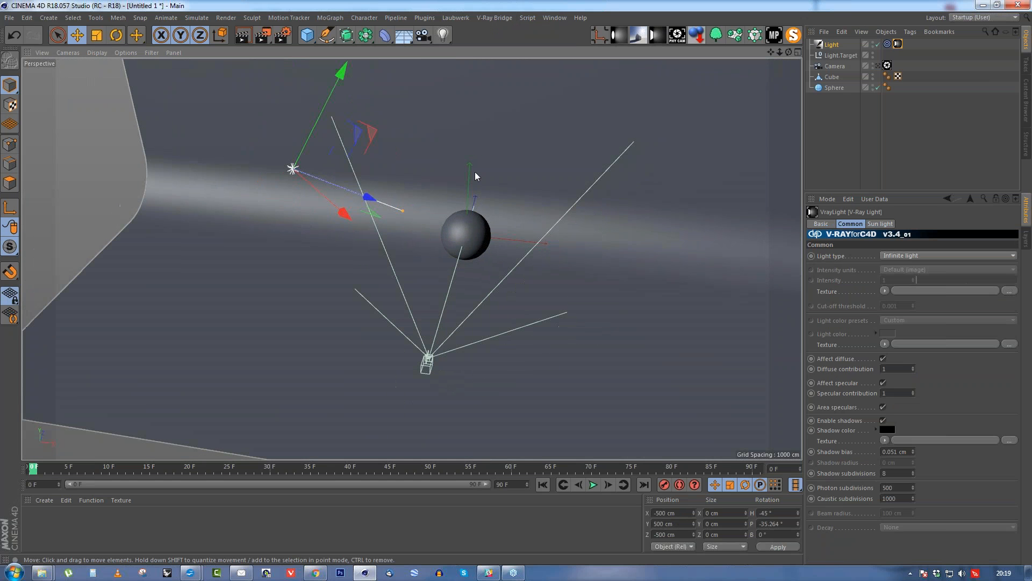
{"action": "middle_click", "coordinate": [475, 176]}
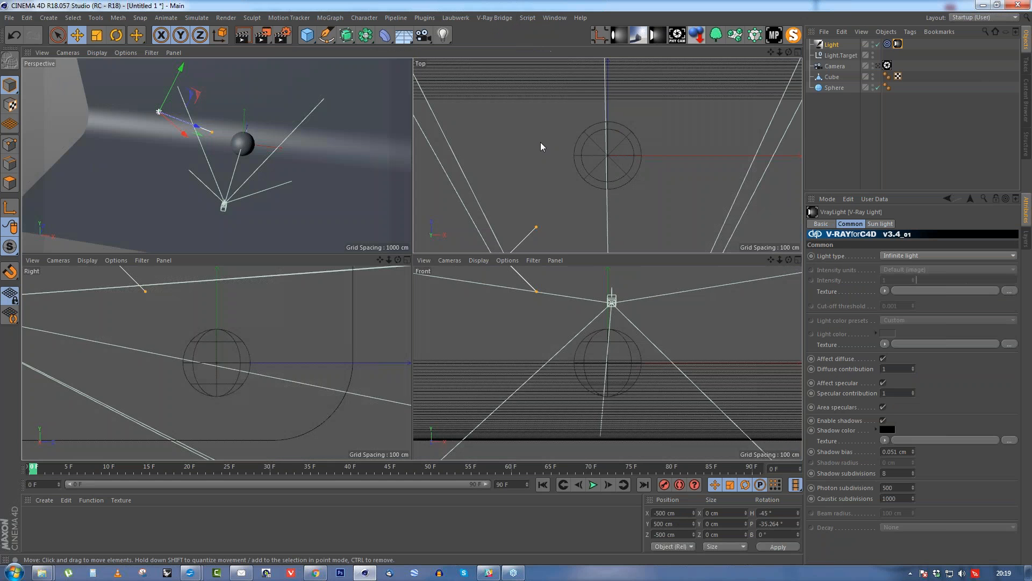
{"action": "middle_click", "coordinate": [540, 142]}
{"action": "left_click_drag", "start_coordinate": [350, 357], "coordinate": [501, 289]}
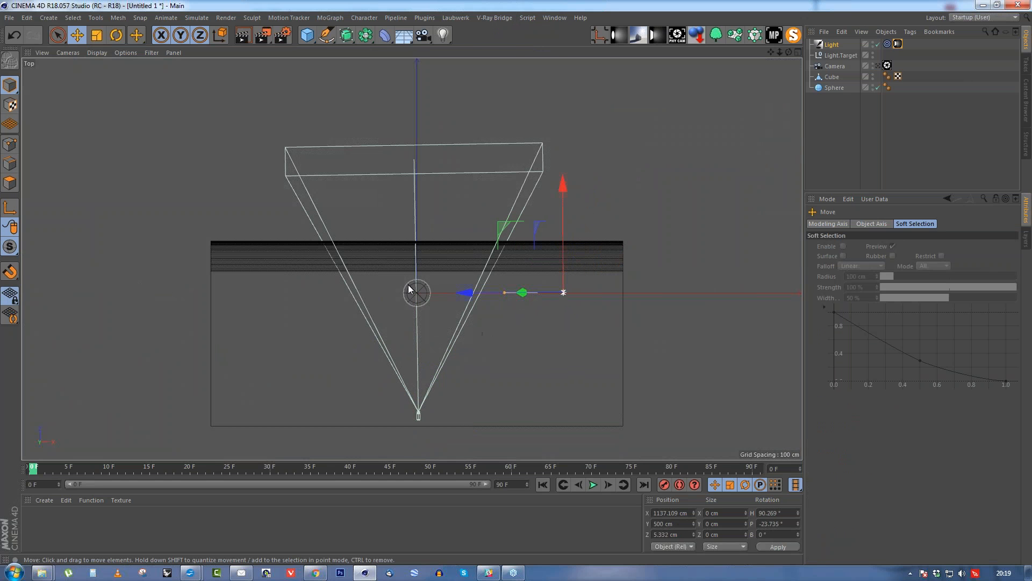
{"action": "middle_click", "coordinate": [410, 290]}
{"action": "middle_click", "coordinate": [313, 186]}
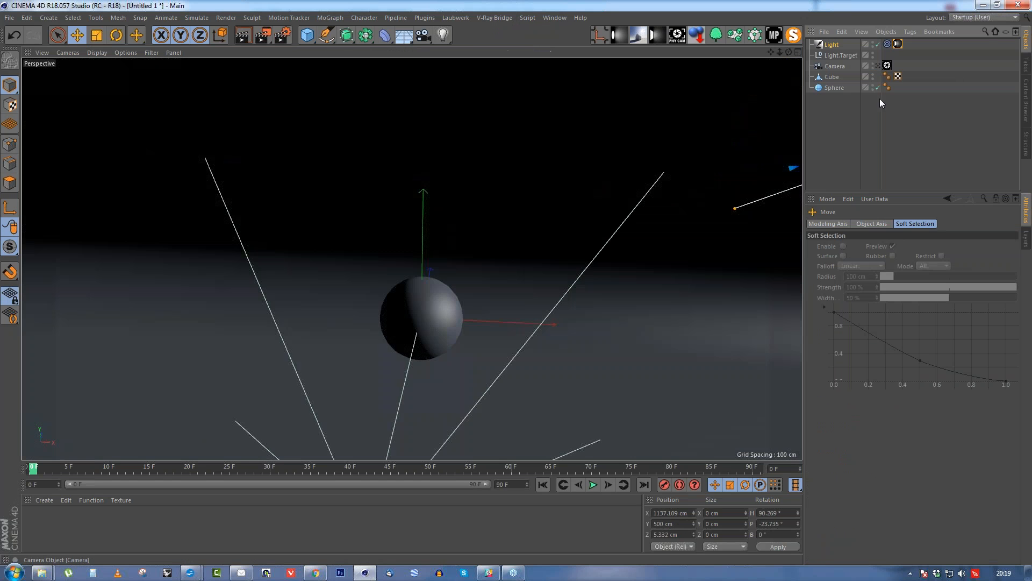
Render the camera view to the Picture Viewer to check the lighting, and stop the render by closing the viewer.
{"action": "left_click", "coordinate": [265, 36]}
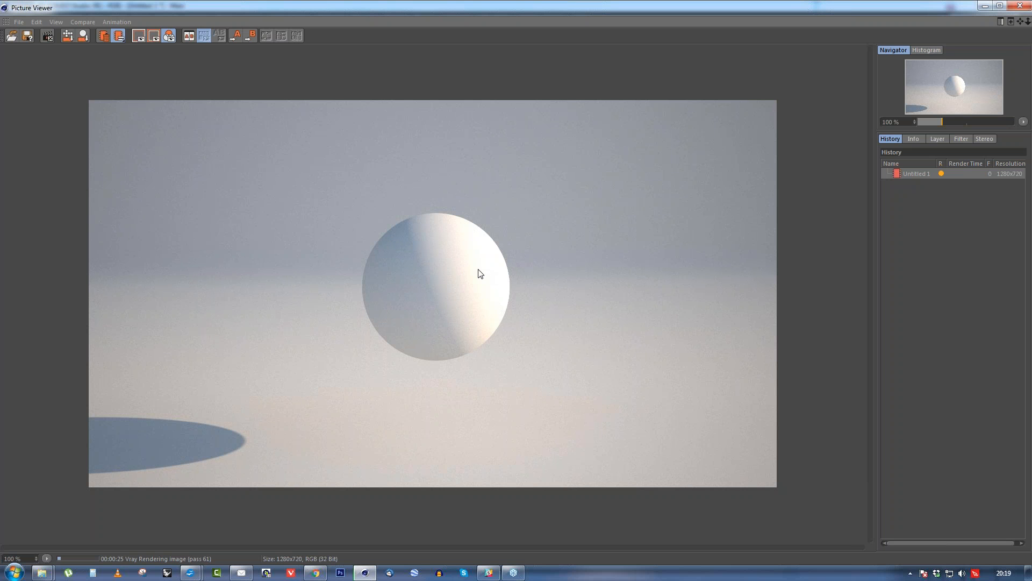
{"action": "left_click", "coordinate": [1020, 5]}
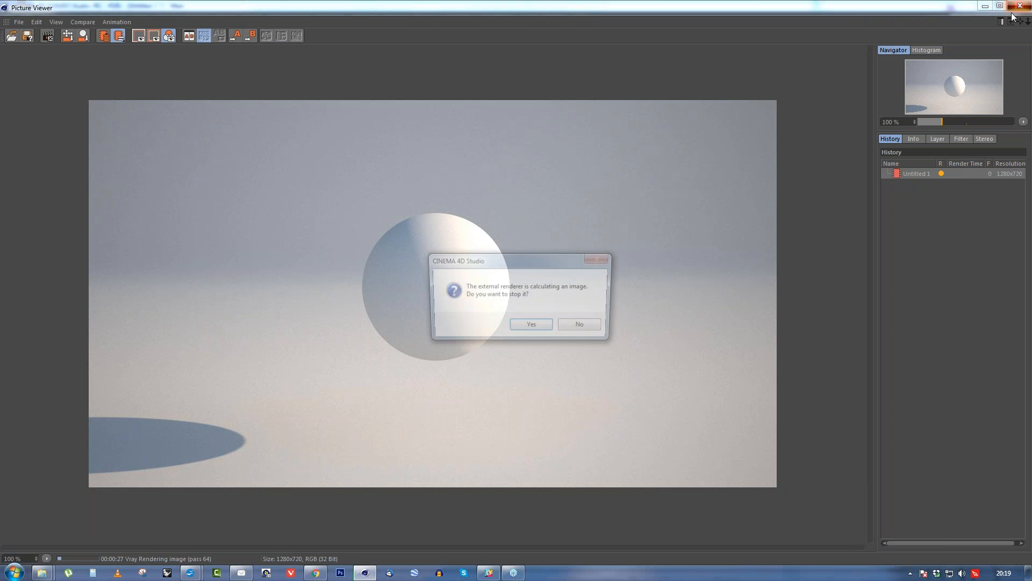
{"action": "left_click", "coordinate": [543, 327]}
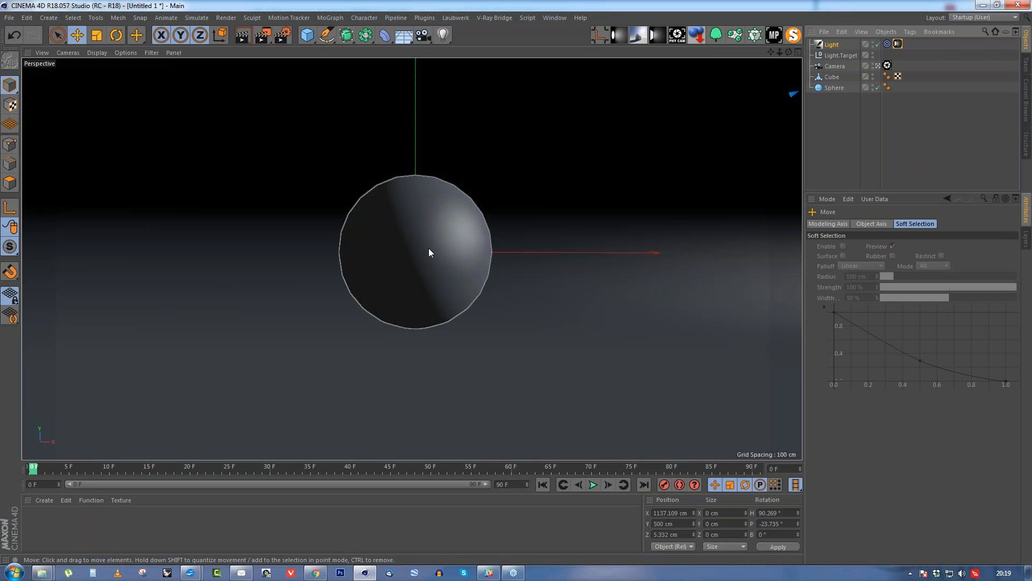
Create a new V-Ray Advanced Material.
{"action": "left_click", "coordinate": [43, 499]}
{"action": "mouse_move", "coordinate": [60, 410]}
{"action": "mouse_move", "coordinate": [207, 396]}
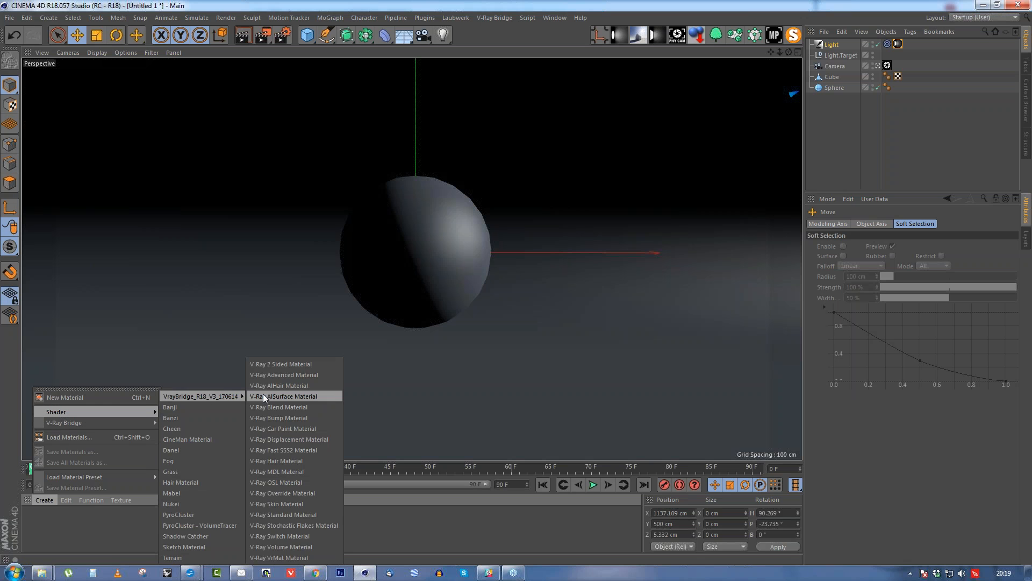
{"action": "left_click", "coordinate": [286, 372]}
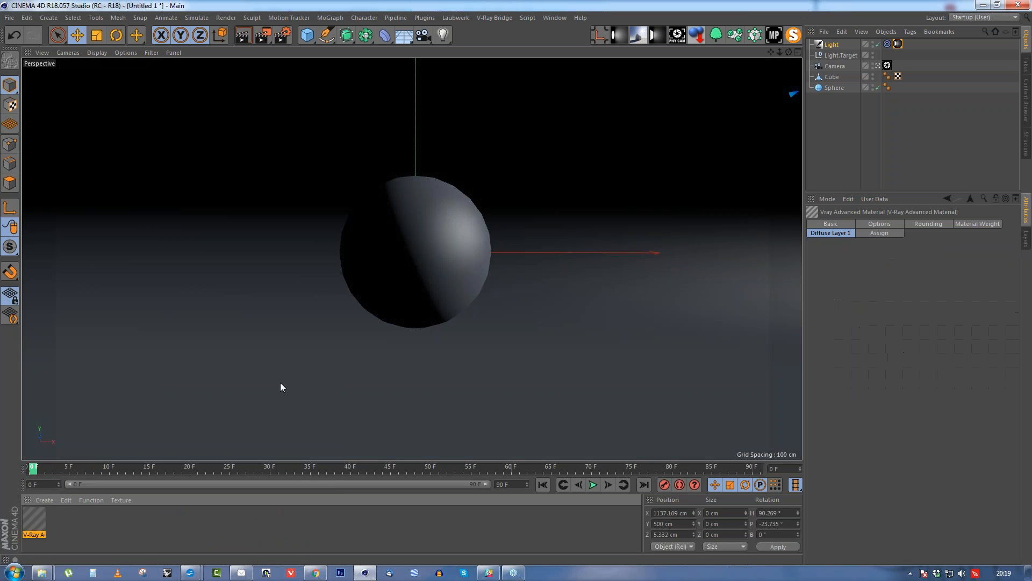
Set the new material's Diffuse Layer 1 color value to 80 % and assign the material to the sphere and the backdrop.
{"action": "double_click", "coordinate": [39, 519]}
{"action": "left_click", "coordinate": [192, 283]}
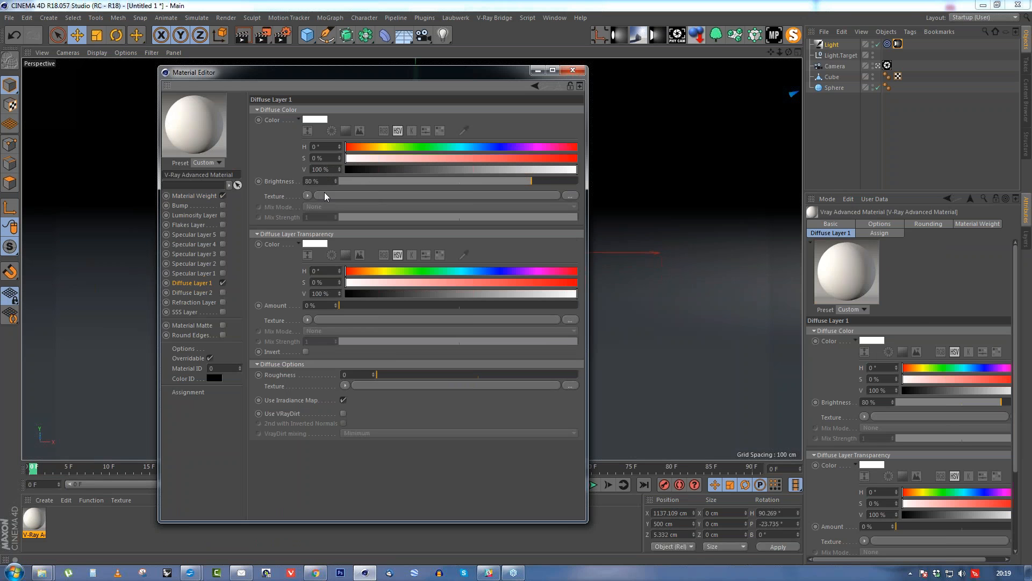
{"action": "left_click_drag", "start_coordinate": [554, 169], "coordinate": [531, 171]}
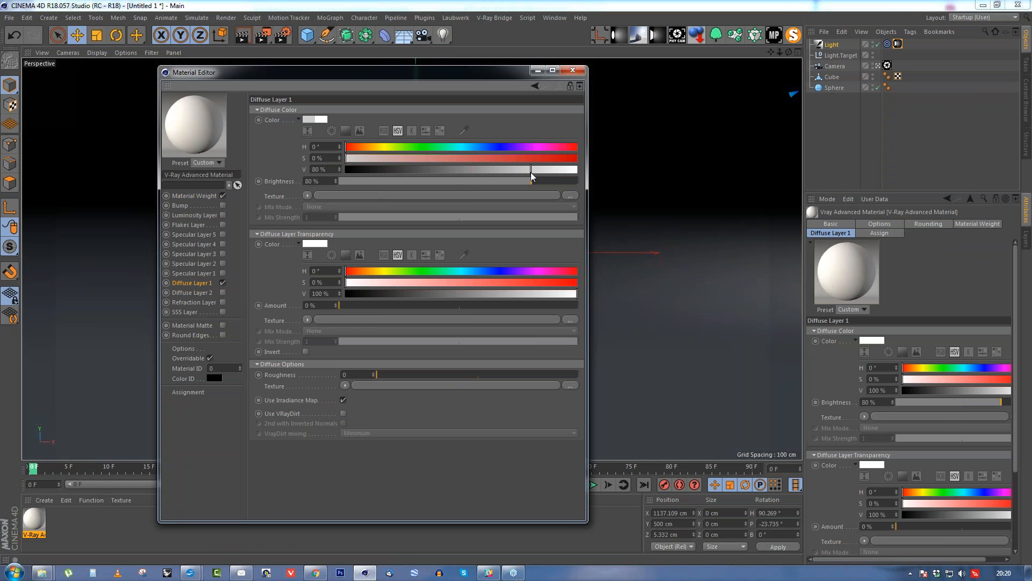
{"action": "left_click", "coordinate": [573, 71]}
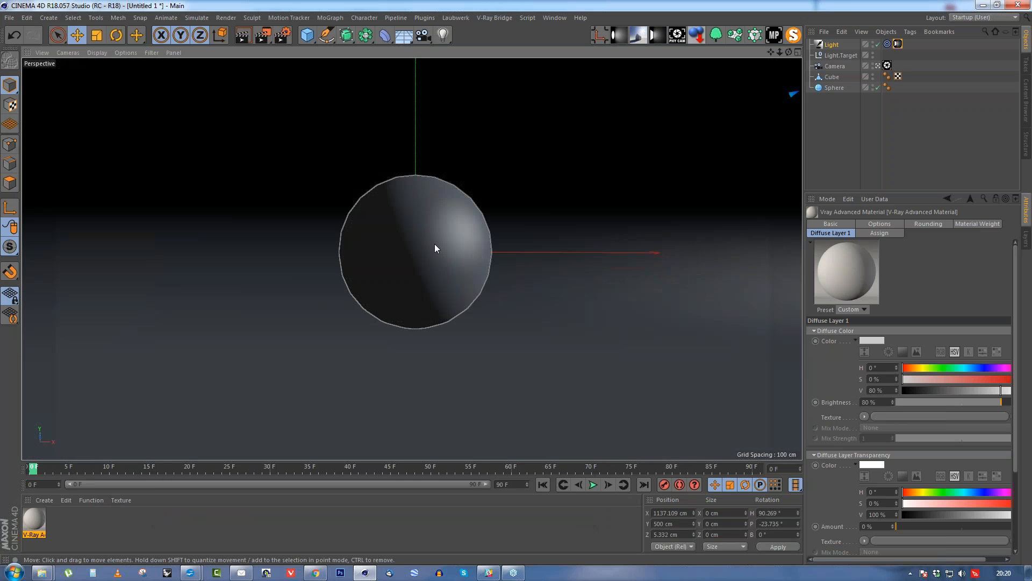
{"action": "left_click", "coordinate": [434, 243]}
{"action": "left_click_drag", "start_coordinate": [34, 519], "coordinate": [430, 263]}
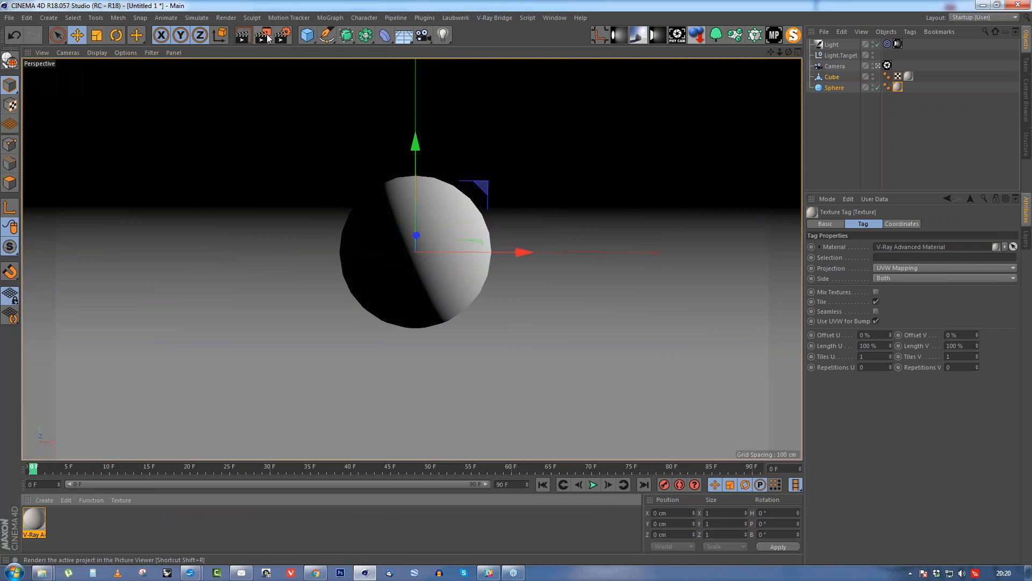
Render the camera view to the Picture Viewer, compare it with the previous render in the history, and stop the render by closing the viewer.
{"action": "key", "text": "shift+r"}
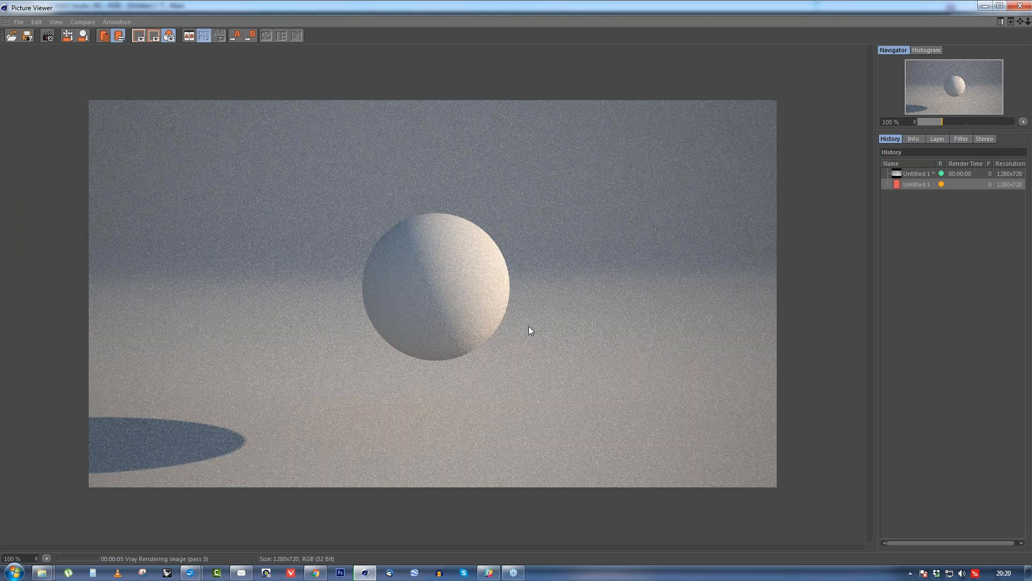
{"action": "left_click", "coordinate": [895, 173]}
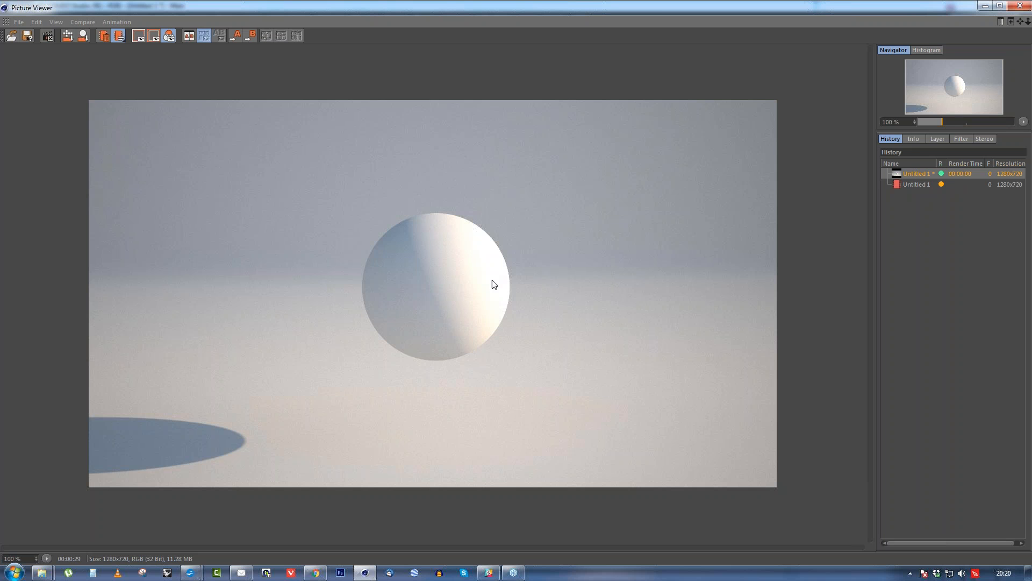
{"action": "left_click", "coordinate": [908, 184]}
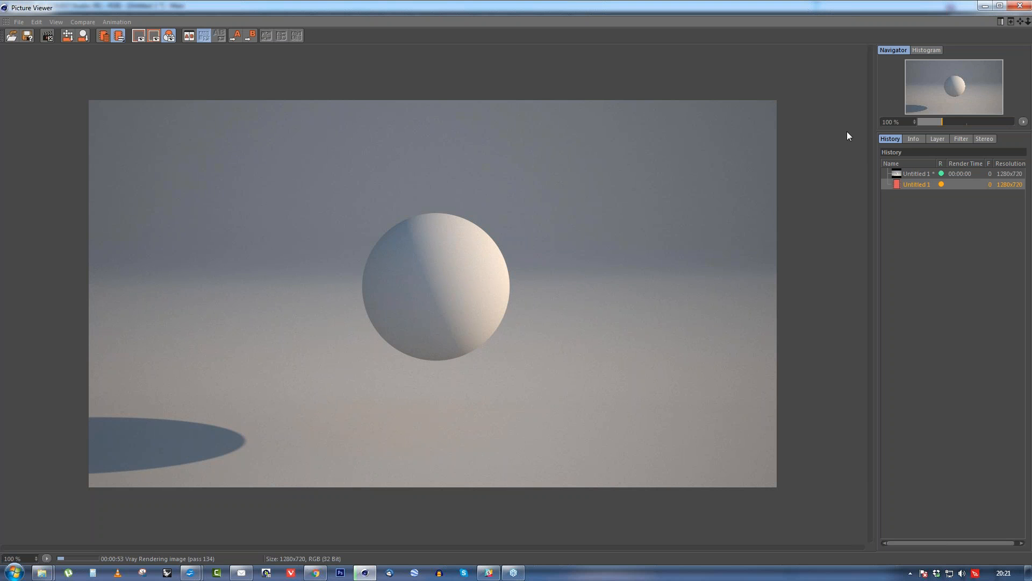
{"action": "left_click", "coordinate": [1023, 6]}
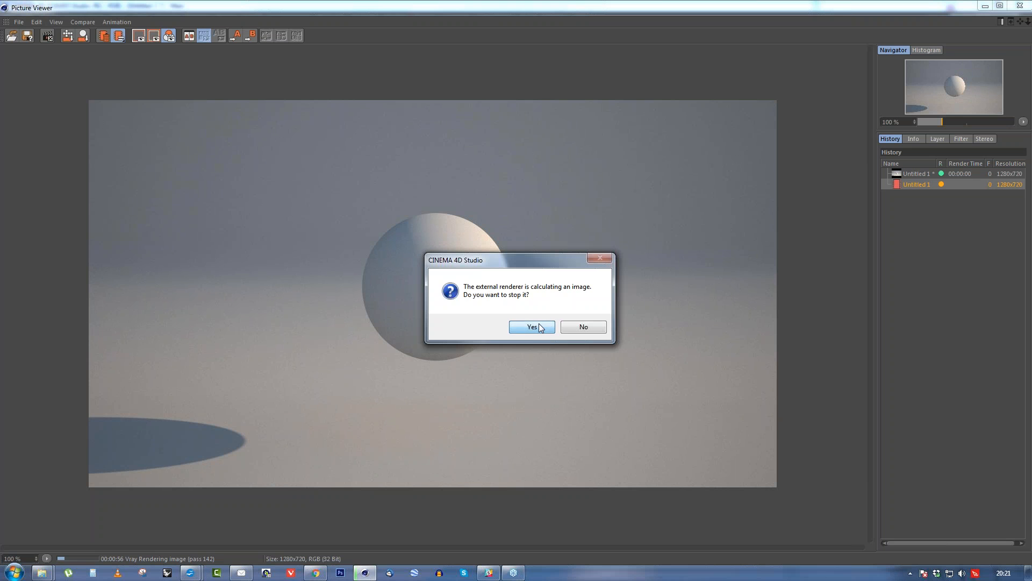
{"action": "left_click", "coordinate": [543, 328]}
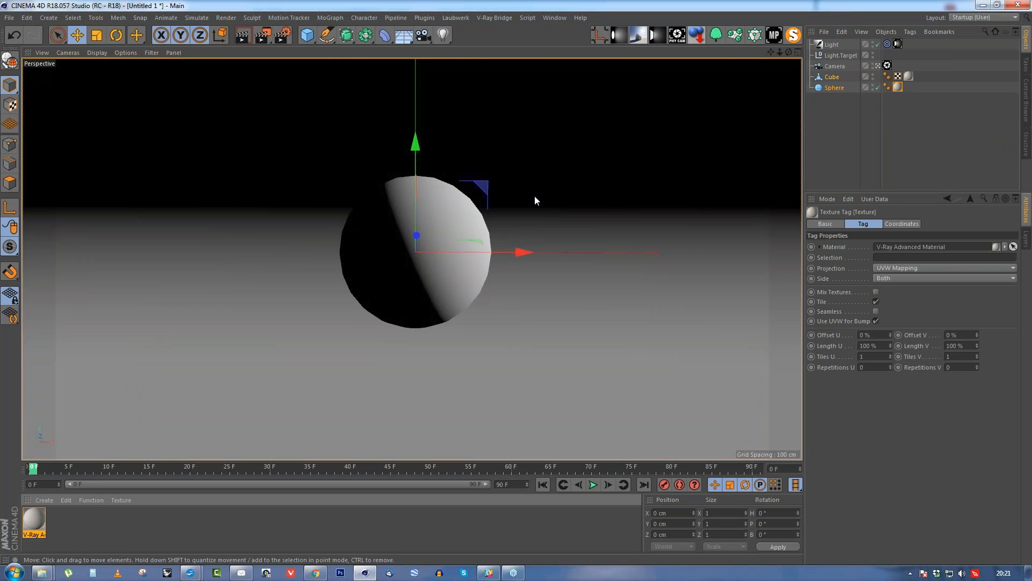
Delete the sun light with its target and leave the camera view for the free perspective view.
{"action": "left_click", "coordinate": [832, 45]}
{"action": "key", "text": "Delete"}
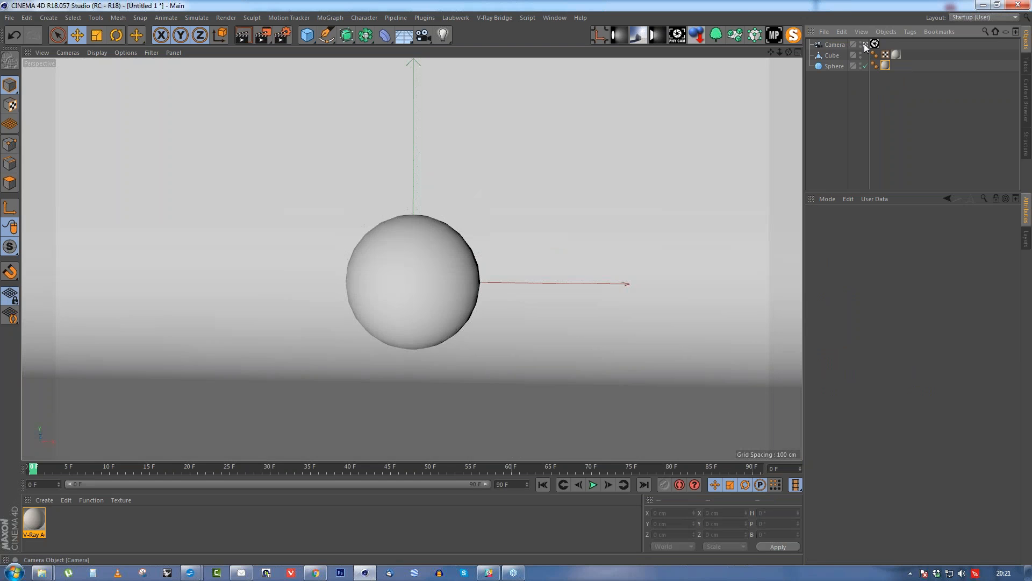
{"action": "left_click", "coordinate": [864, 44]}
{"action": "scroll", "coordinate": [457, 242], "scroll_direction": "up", "scroll_amount": 5}
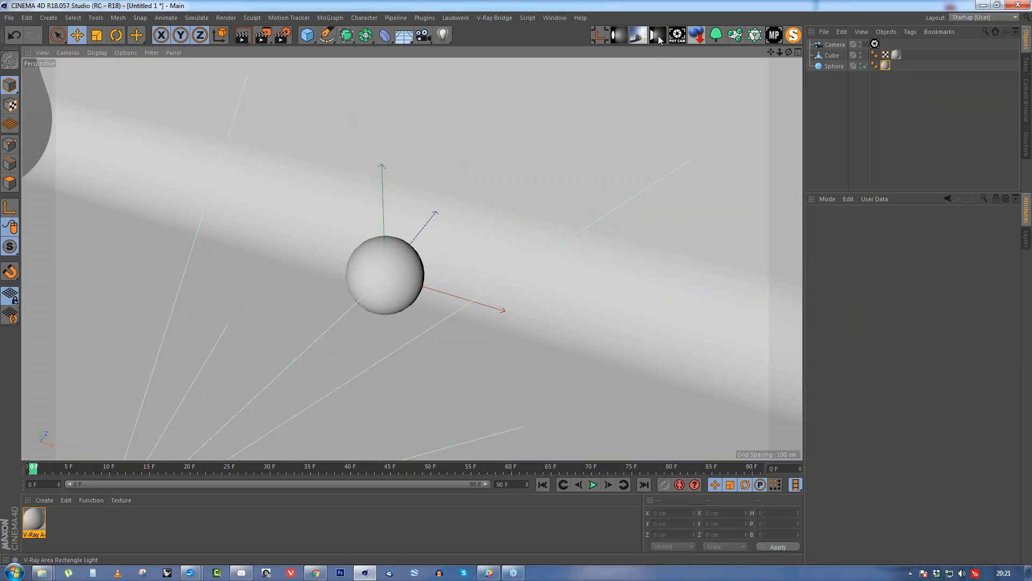
Add a V-Ray Area Rectangle Light and switch the viewport to quick shading with lines.
{"action": "left_click", "coordinate": [496, 18]}
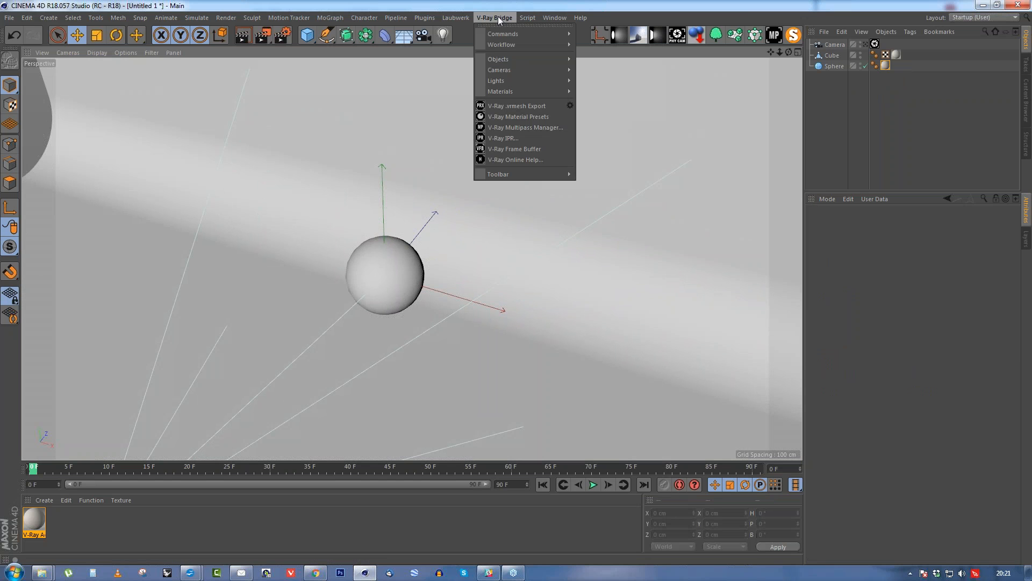
{"action": "mouse_move", "coordinate": [502, 75]}
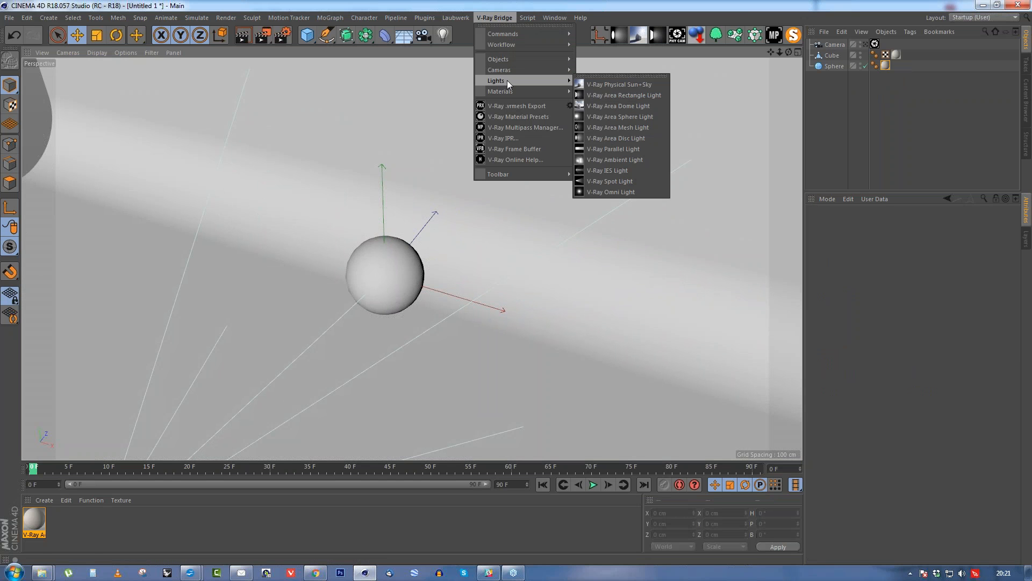
{"action": "left_click", "coordinate": [621, 95]}
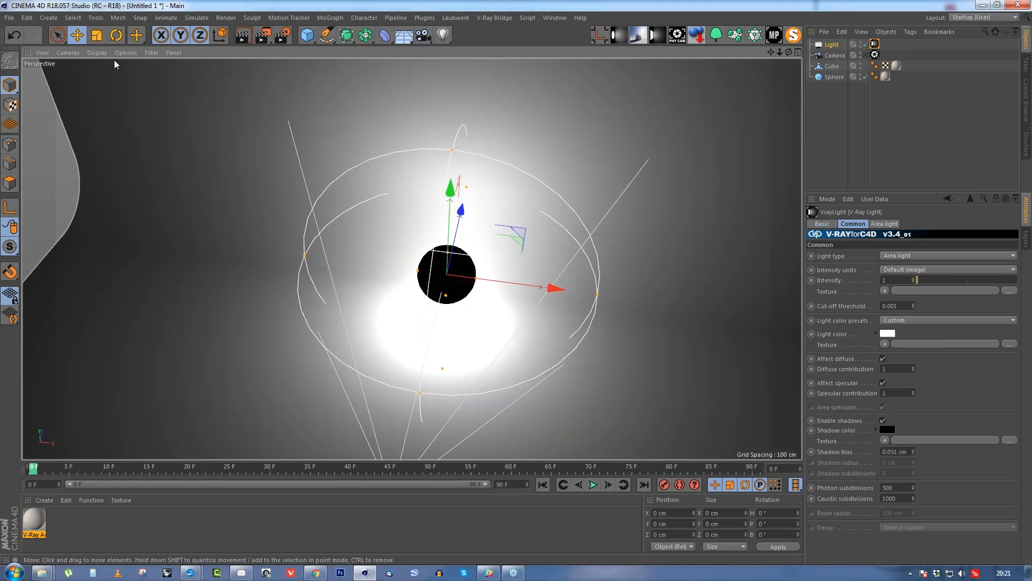
{"action": "left_click", "coordinate": [100, 54]}
{"action": "left_click", "coordinate": [122, 103]}
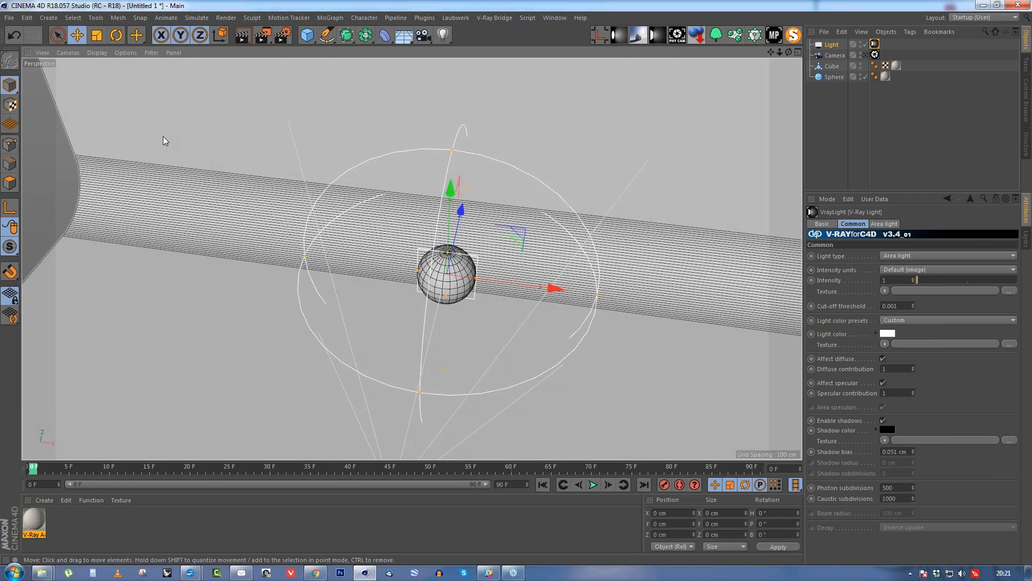
Rotate the area light to a heading of -90° and move it to the sphere's negative X side.
{"action": "scroll", "coordinate": [448, 245], "scroll_direction": "up", "scroll_amount": 3}
{"action": "key", "text": "r"}
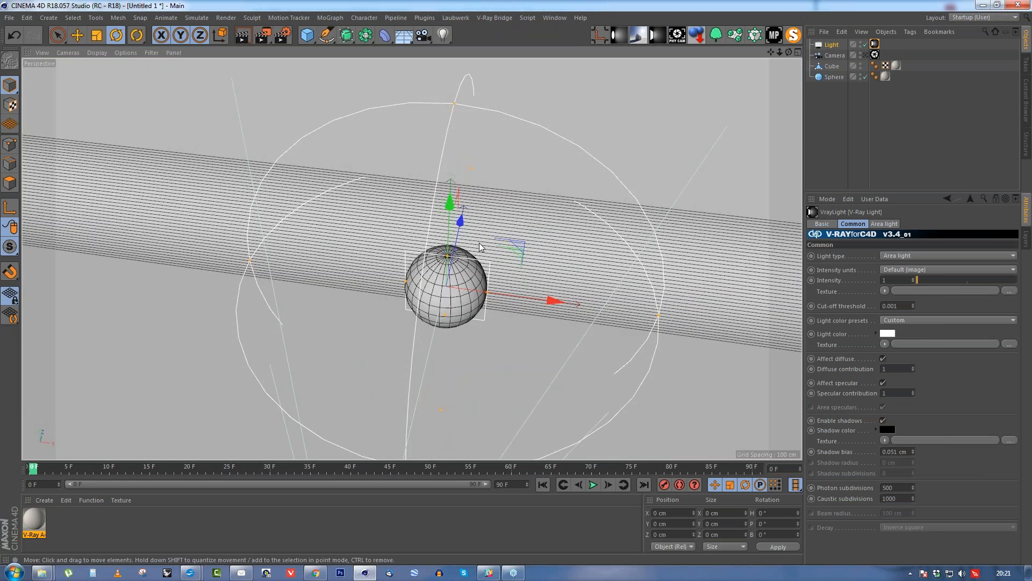
{"action": "left_click_drag", "start_coordinate": [484, 327], "coordinate": [368, 330], "text": "shift"}
{"action": "key", "text": "e"}
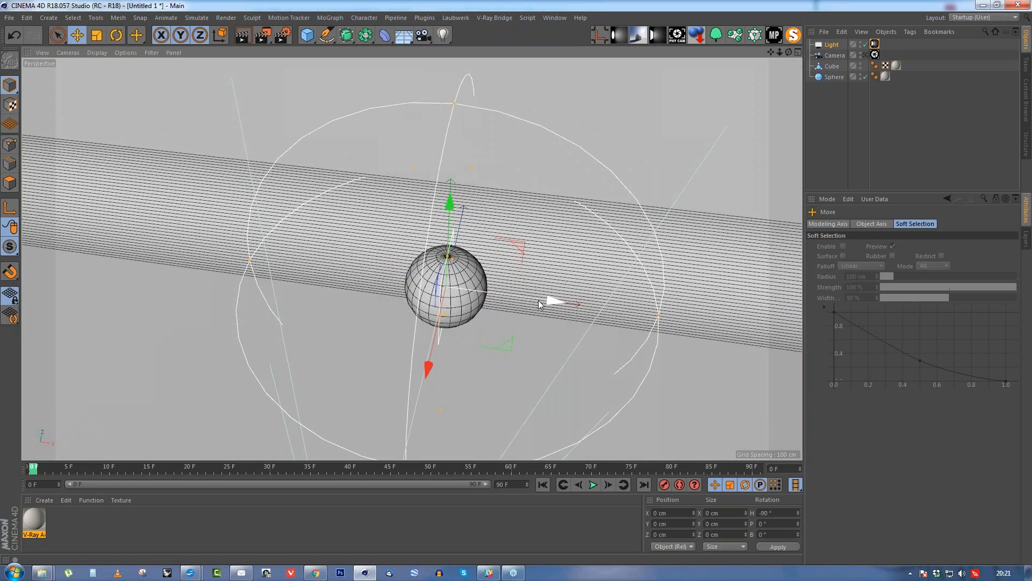
{"action": "left_click_drag", "start_coordinate": [540, 304], "coordinate": [326, 284]}
{"action": "left_click_drag", "start_coordinate": [396, 271], "coordinate": [365, 242], "text": "alt"}
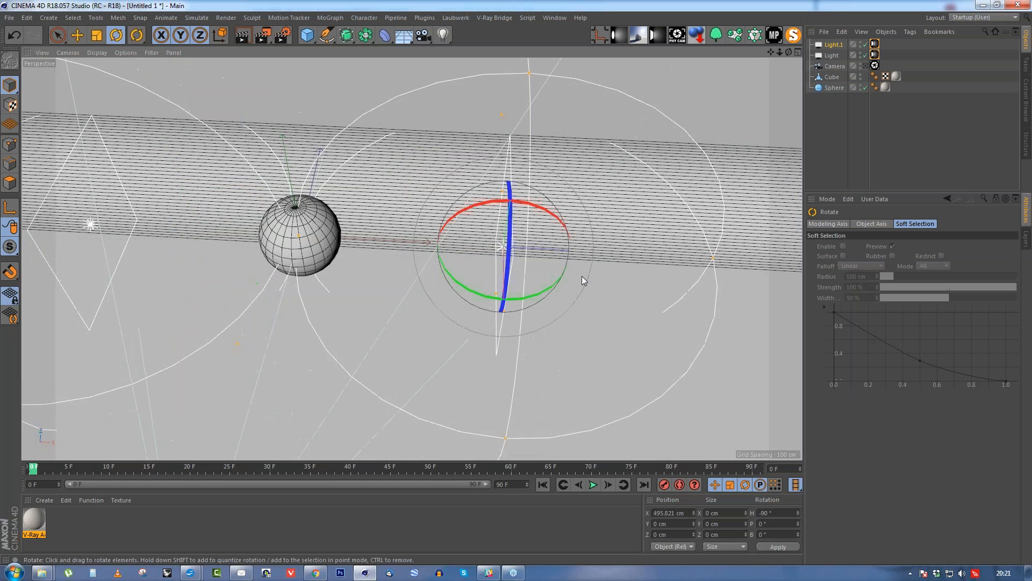
Place a copy of the area light at about X 627 cm with a heading of 90°, and return to the camera view.
{"action": "left_click_drag", "start_coordinate": [582, 276], "coordinate": [527, 251]}
{"action": "key", "text": "e"}
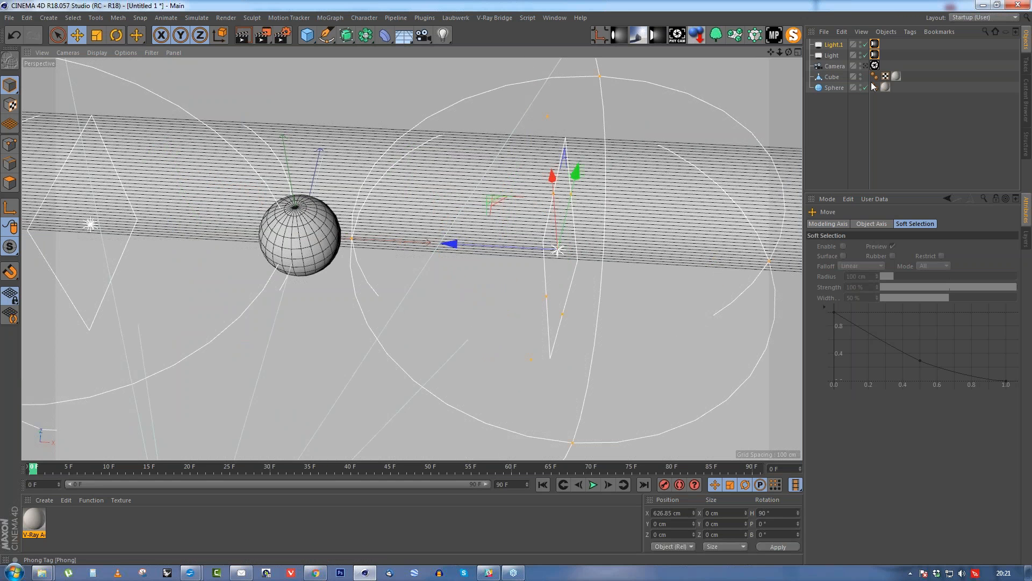
{"action": "left_click", "coordinate": [866, 67]}
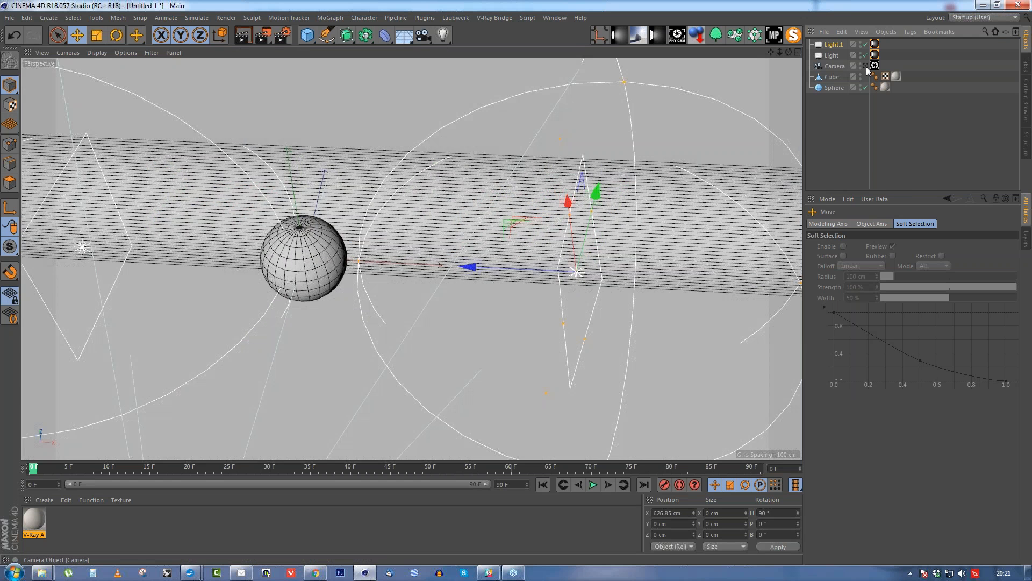
{"action": "left_click", "coordinate": [867, 69]}
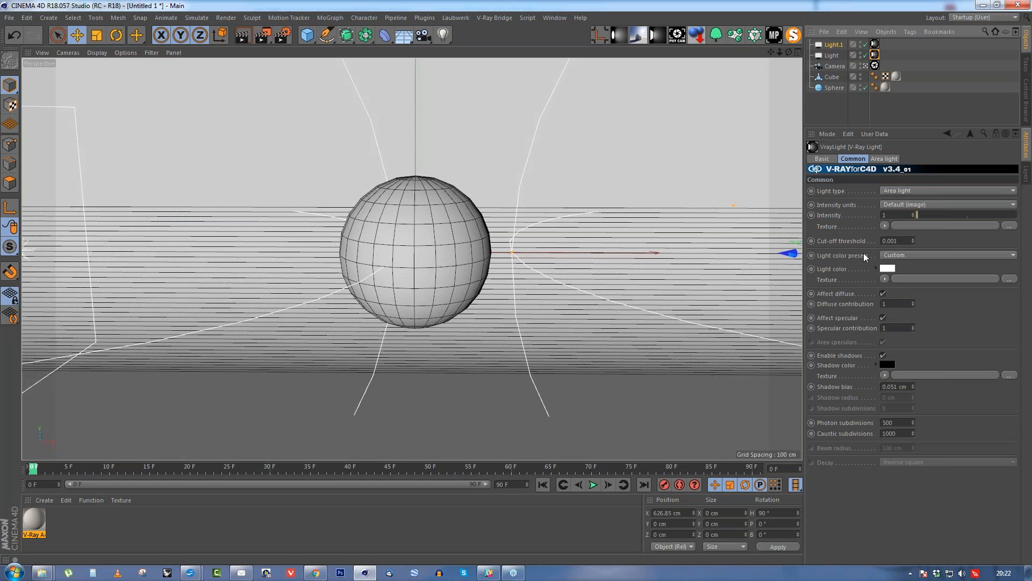
Check the area light settings of both V-Ray light tags and render the camera view to the Picture Viewer to judge the brightness.
{"action": "left_click", "coordinate": [883, 159]}
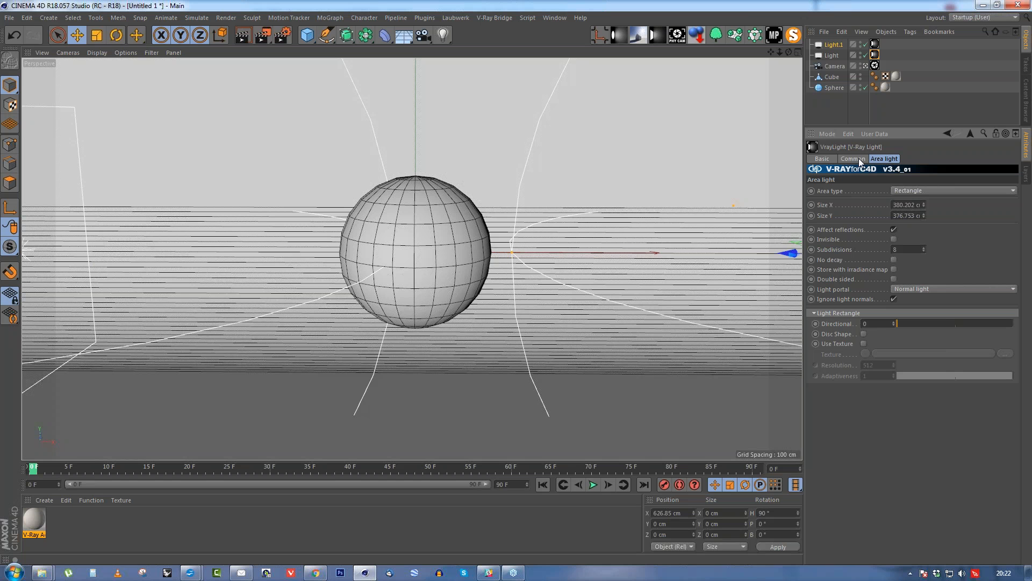
{"action": "left_click", "coordinate": [875, 54], "text": "ctrl"}
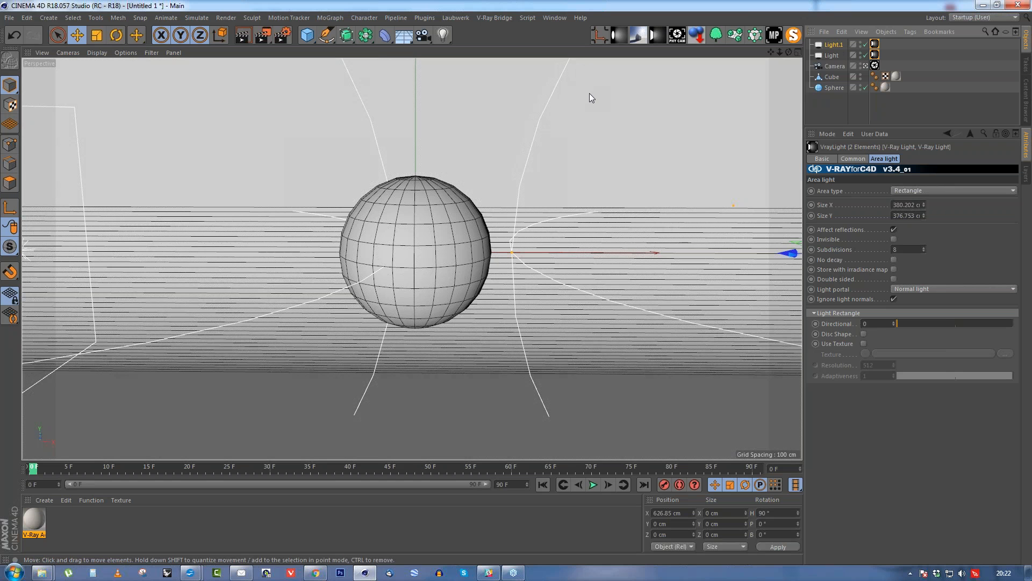
{"action": "left_click", "coordinate": [266, 37]}
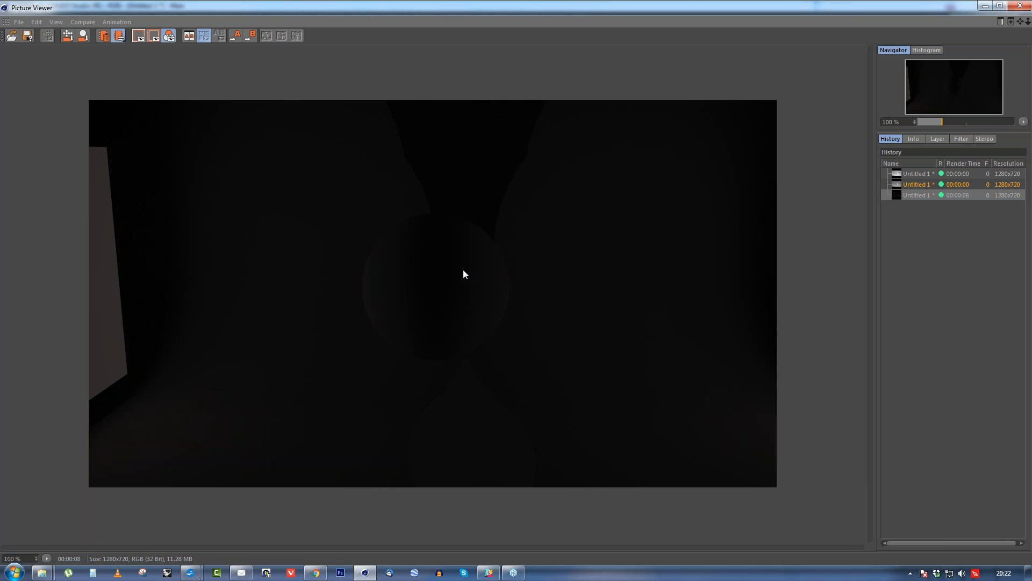
{"action": "left_click", "coordinate": [1023, 5]}
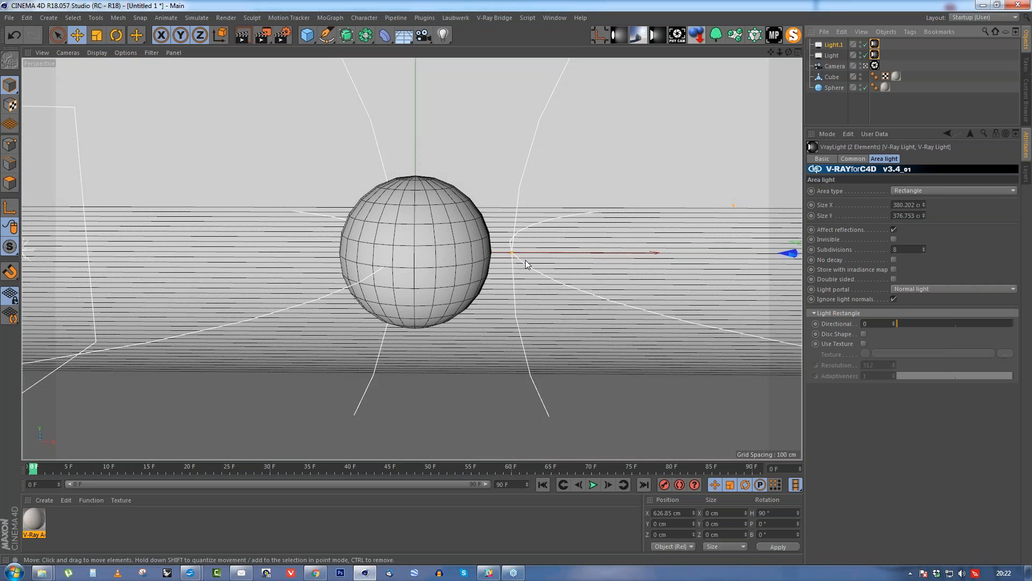
Set both area lights to Radiant power (W) units with a value of 200, and render the camera view to the Picture Viewer.
{"action": "left_click_drag", "start_coordinate": [824, 126], "coordinate": [825, 183]}
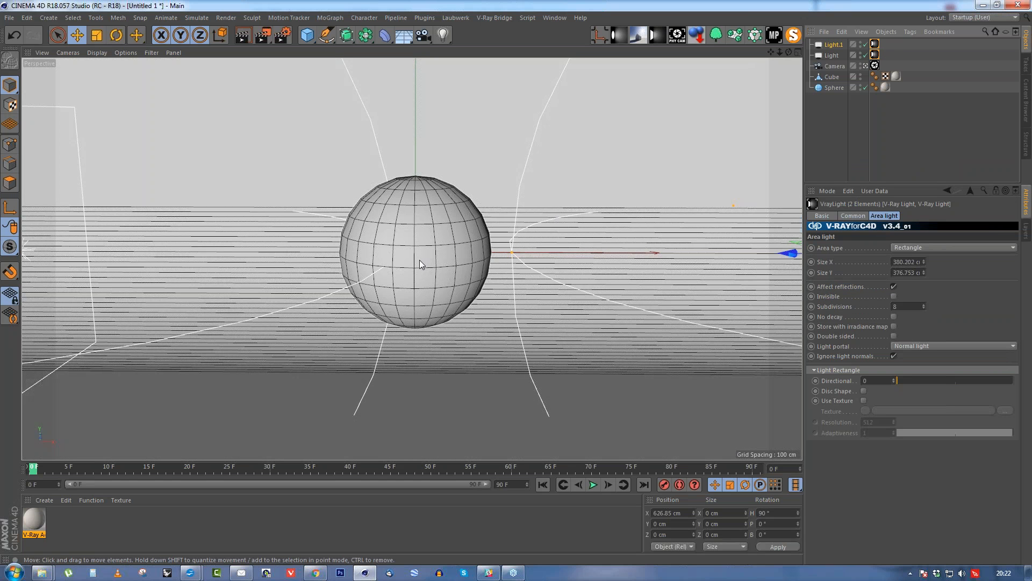
{"action": "left_click", "coordinate": [876, 54]}
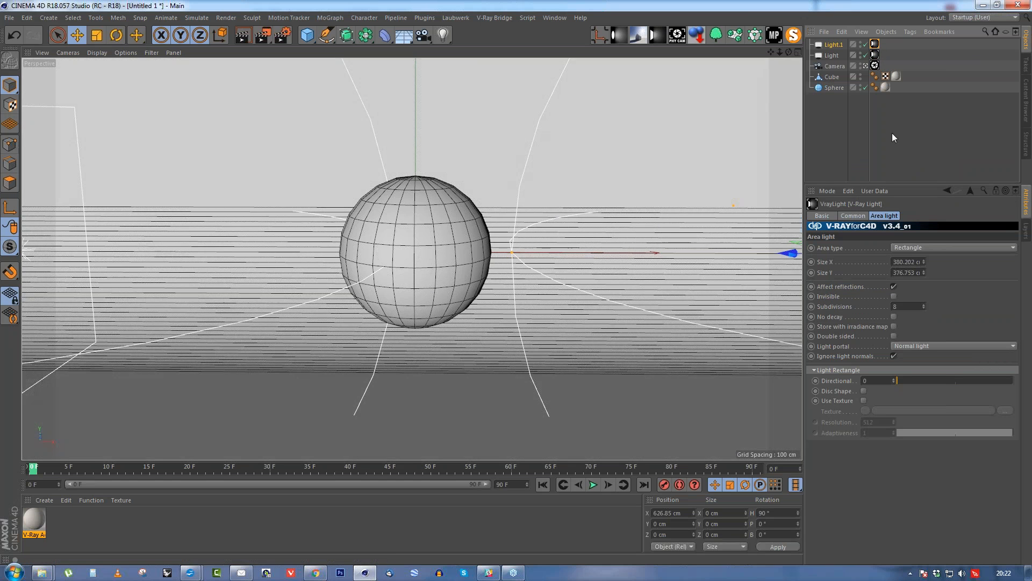
{"action": "left_click", "coordinate": [875, 54], "text": "ctrl"}
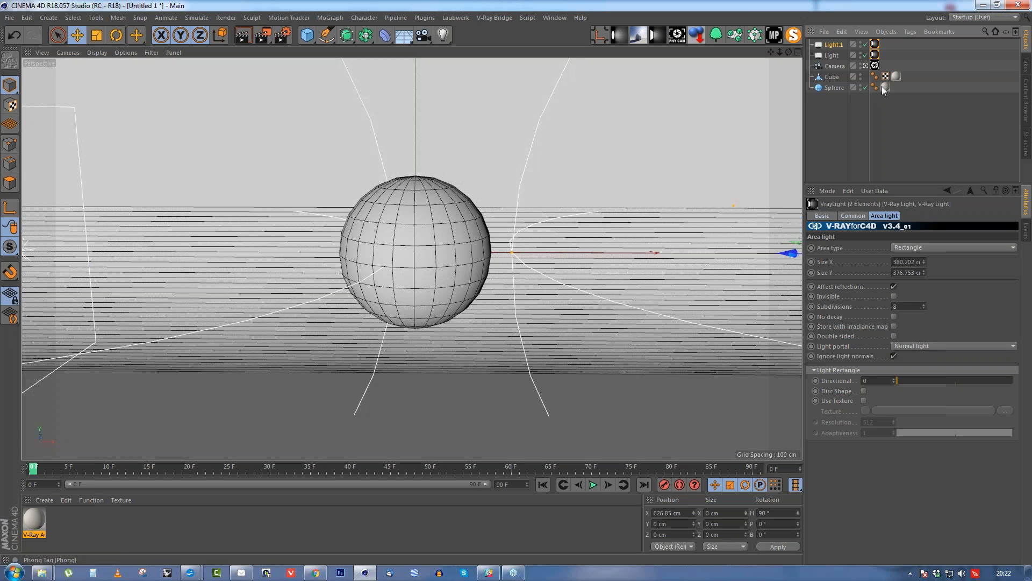
{"action": "left_click", "coordinate": [863, 214]}
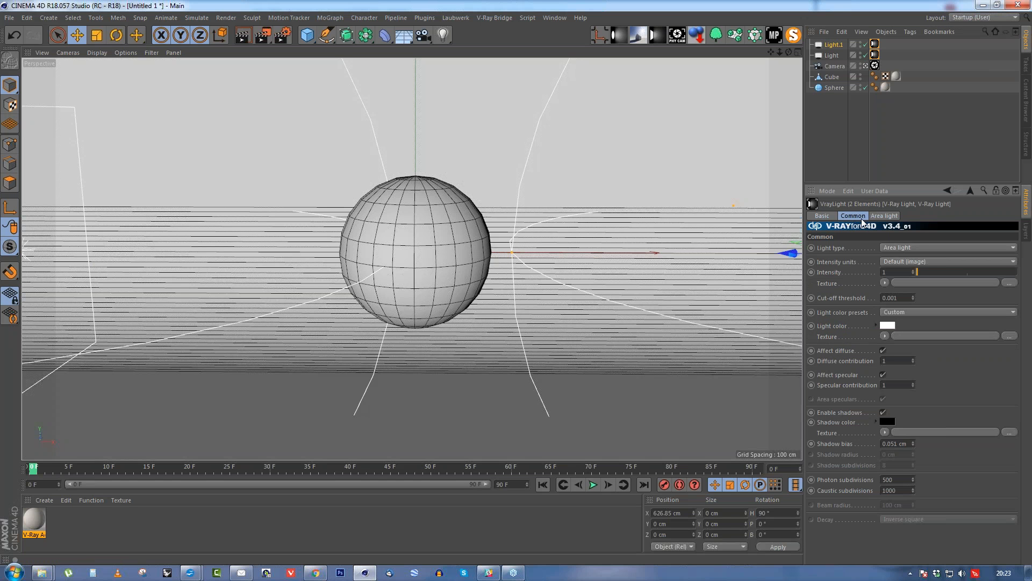
{"action": "left_click", "coordinate": [912, 259]}
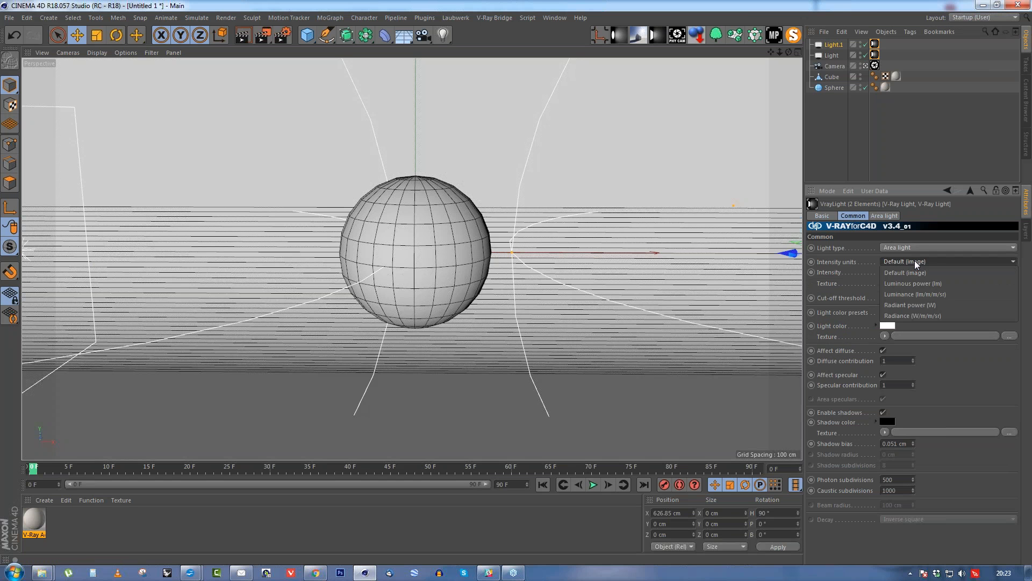
{"action": "left_click", "coordinate": [918, 304]}
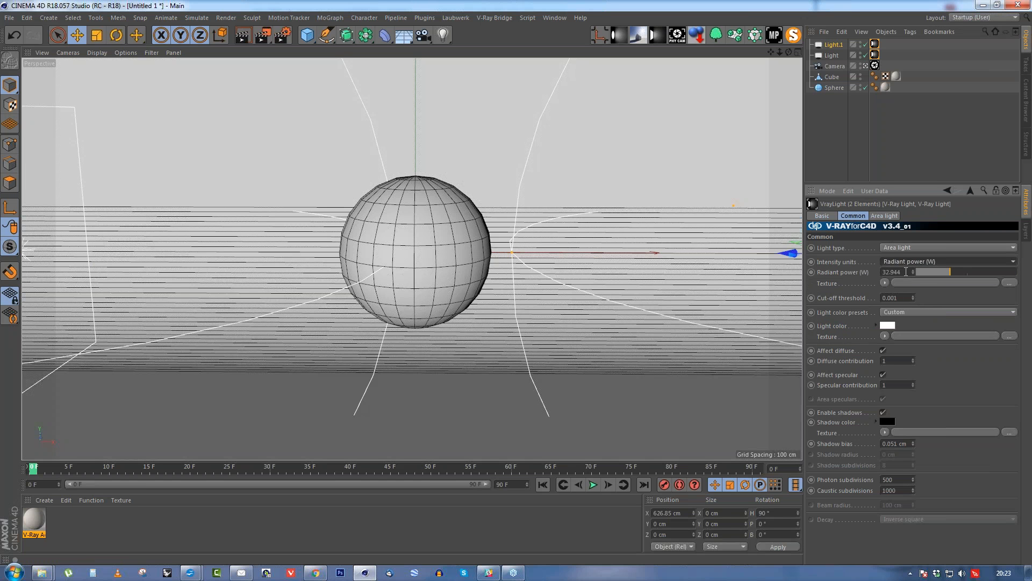
{"action": "type", "text": "200"}
{"action": "left_click", "coordinate": [905, 298]}
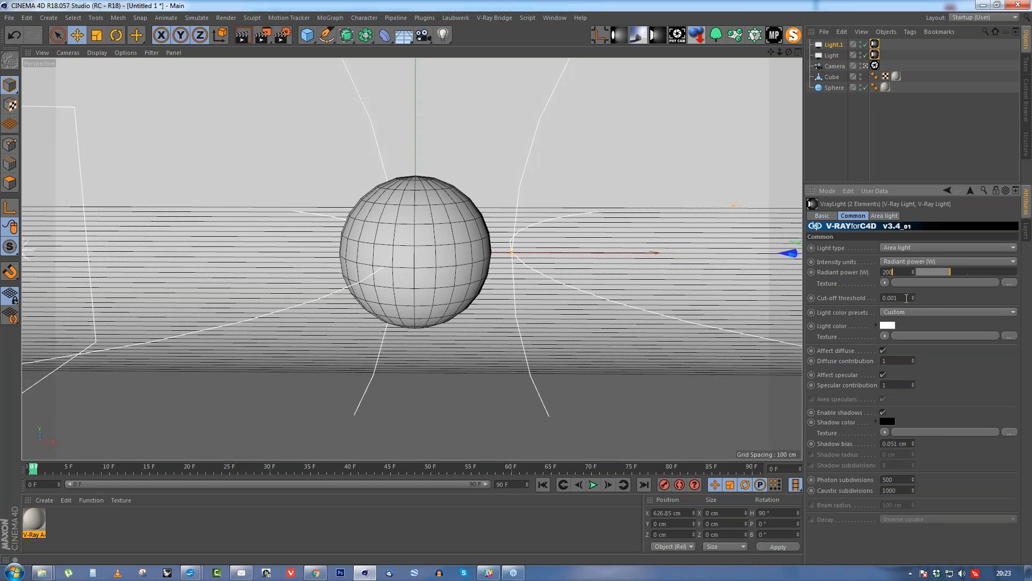
{"action": "left_click", "coordinate": [272, 47]}
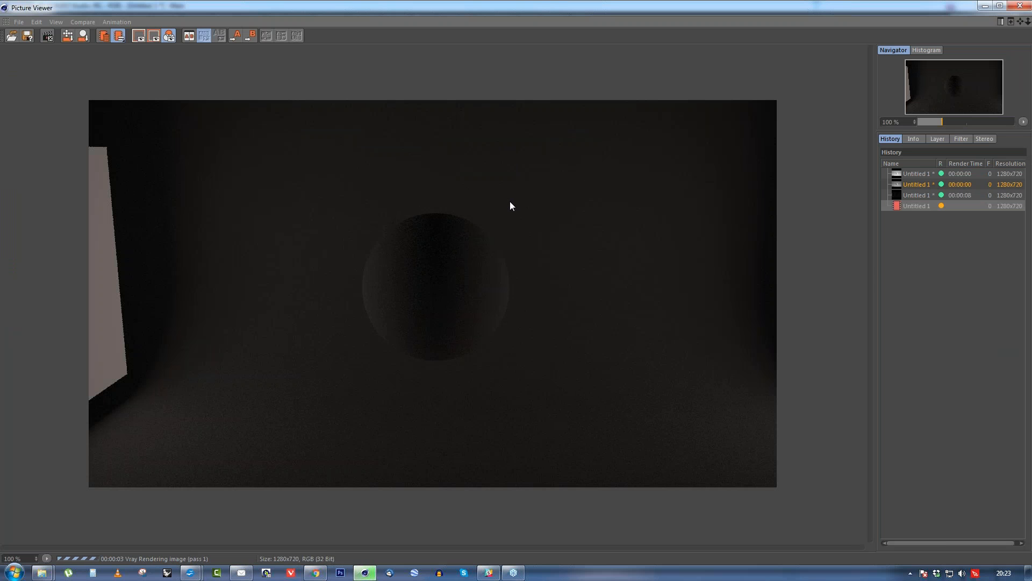
Set the radiant power of both area lights to 1200 W, re-render the camera view to the Picture Viewer and stop the render.
{"action": "left_click", "coordinate": [1020, 6]}
{"action": "left_click", "coordinate": [544, 322]}
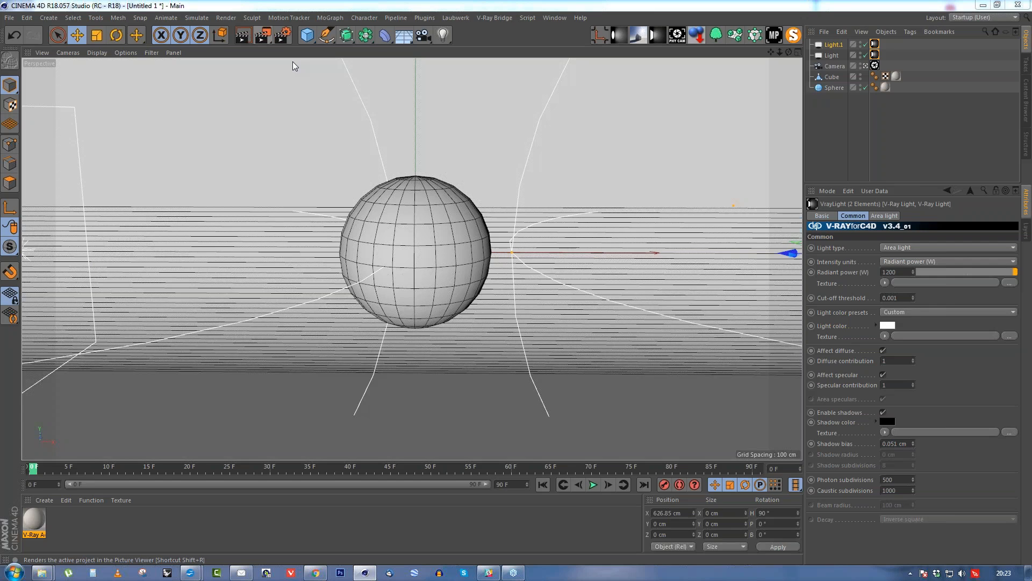
{"action": "key", "text": "shift+r"}
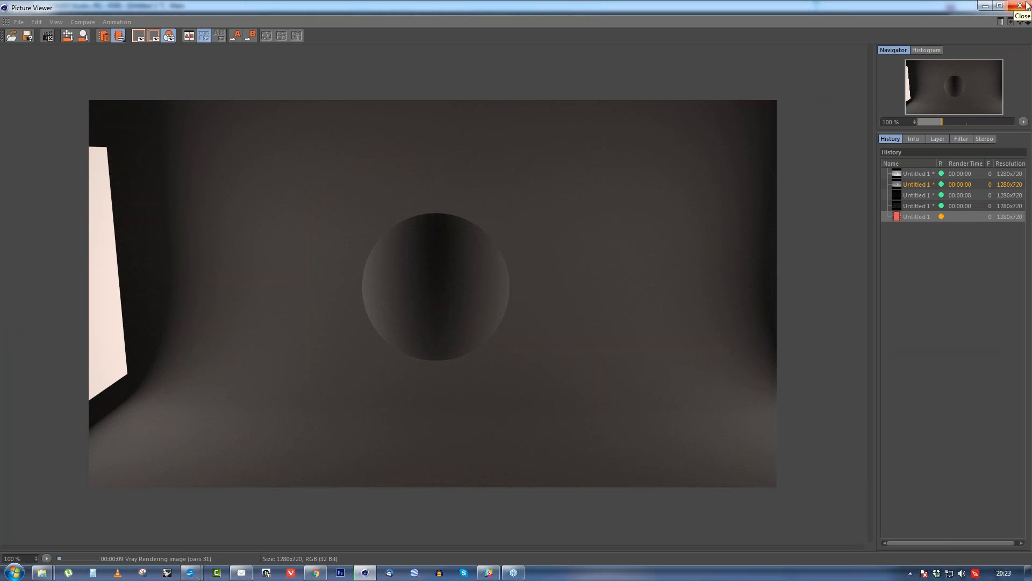
{"action": "left_click", "coordinate": [1025, 6]}
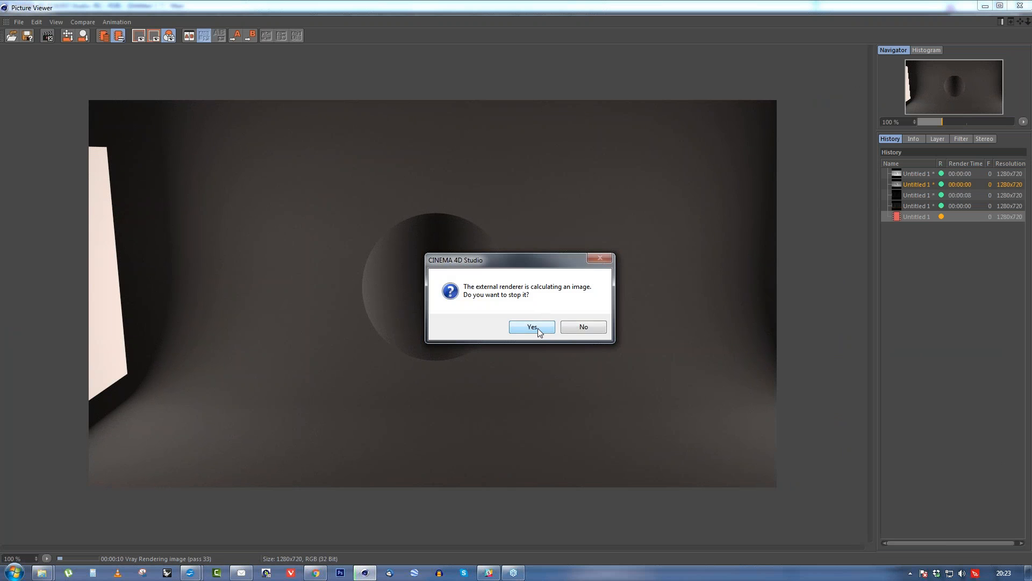
{"action": "left_click", "coordinate": [531, 327]}
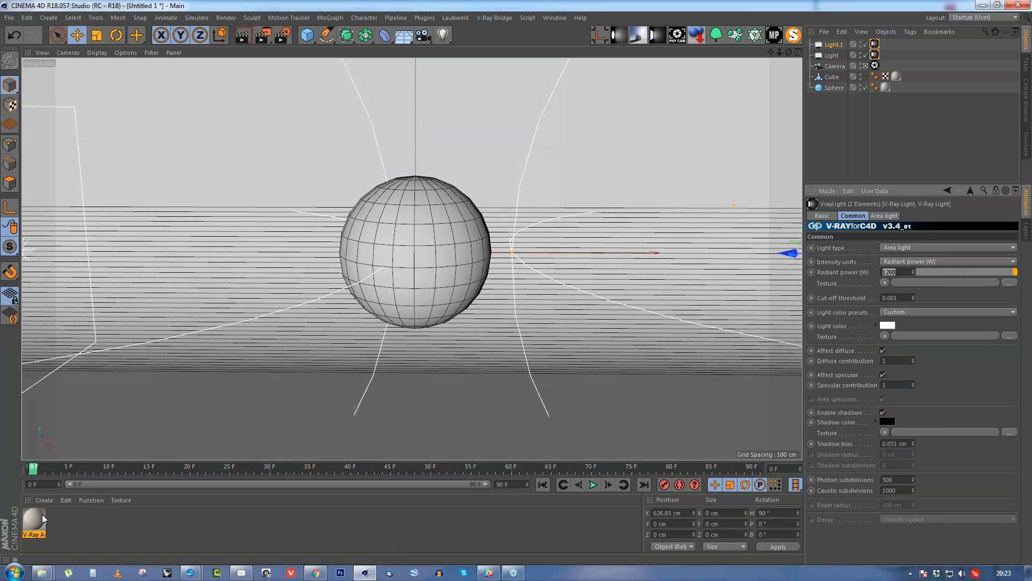
{"action": "left_click_drag", "start_coordinate": [42, 515], "coordinate": [430, 294]}
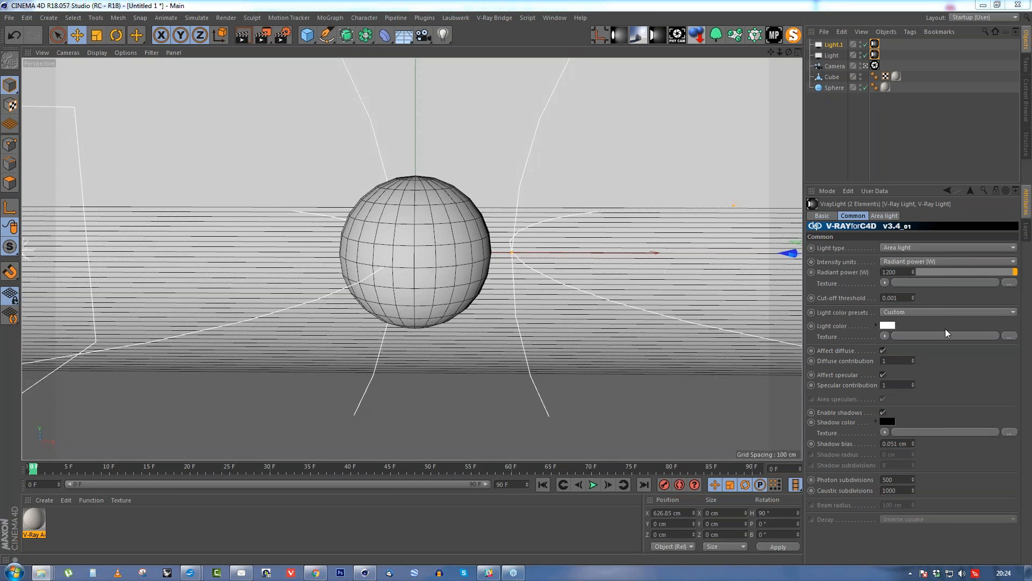
{"action": "key", "text": "ctrl+z"}
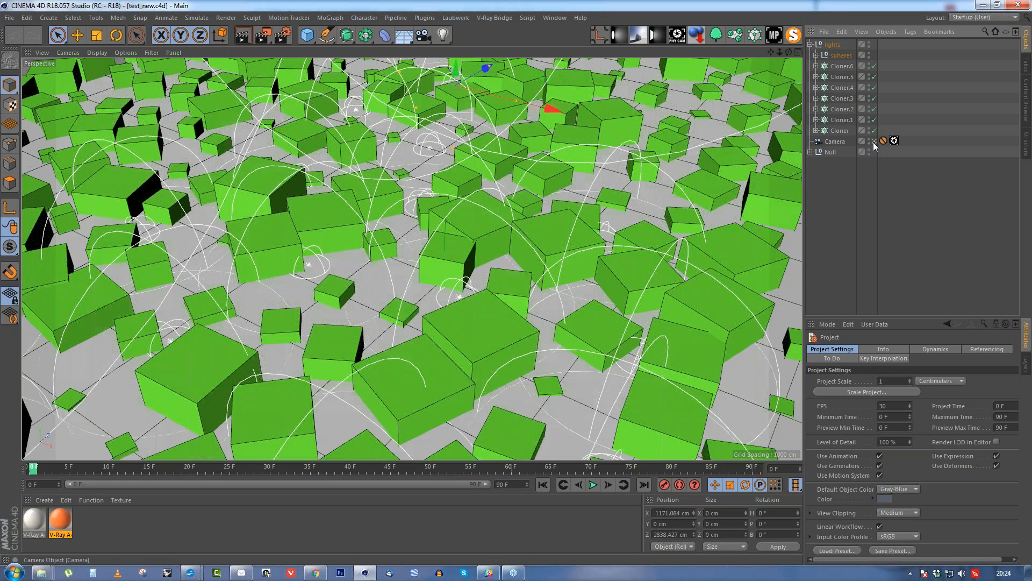
Leave the camera view of the test_new.c4d scene, orbit around the cube field and its many lights, and return to the camera view.
{"action": "left_click", "coordinate": [873, 143]}
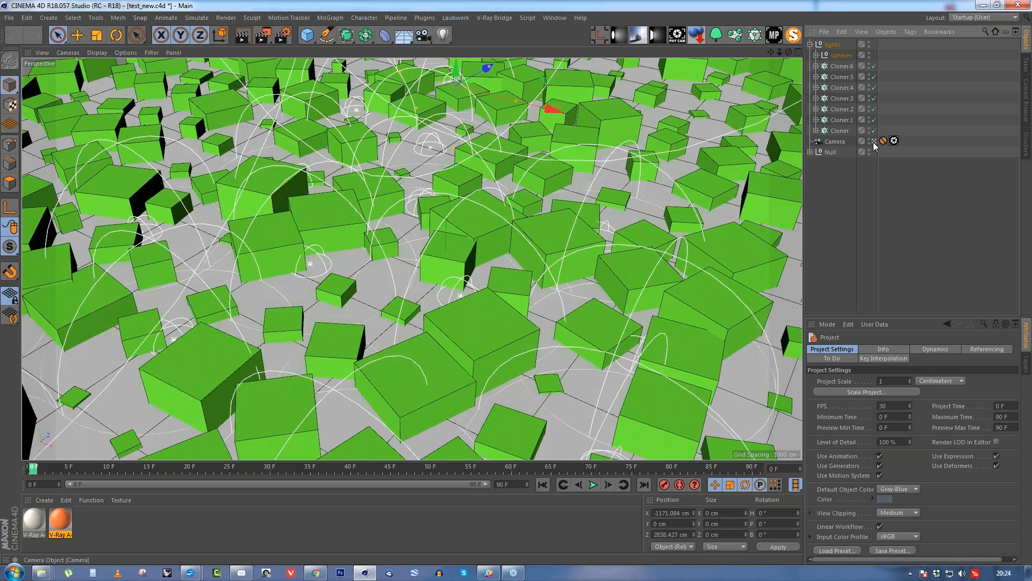
{"action": "left_click", "coordinate": [874, 143]}
{"action": "left_click_drag", "start_coordinate": [450, 232], "coordinate": [633, 182], "text": "alt"}
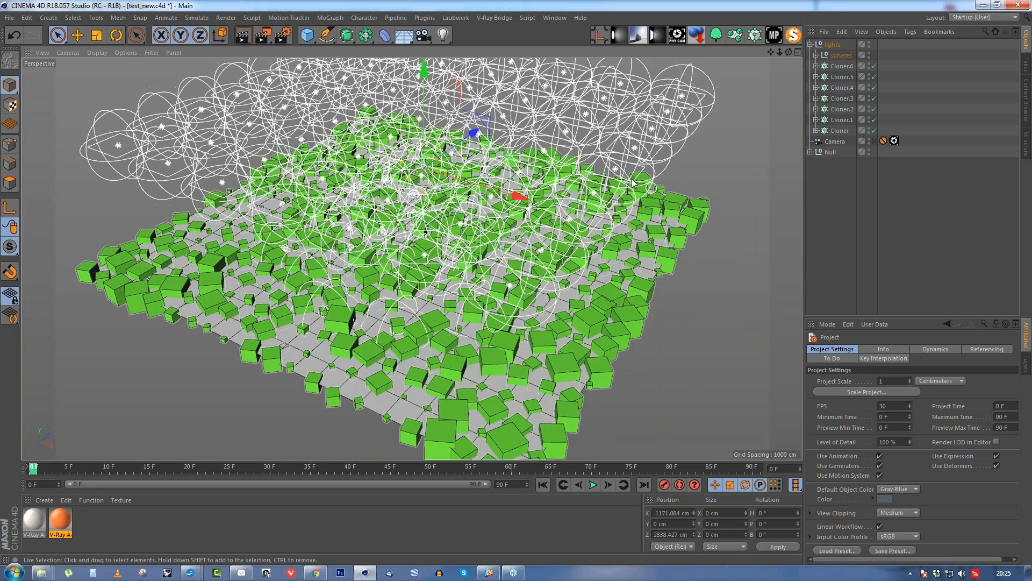
{"action": "mouse_move", "coordinate": [634, 183]}
{"action": "right_mouse_down", "text": "alt"}
{"action": "mouse_move", "coordinate": [585, 155]}
{"action": "mouse_move", "coordinate": [636, 182]}
{"action": "right_mouse_up", "text": "alt"}
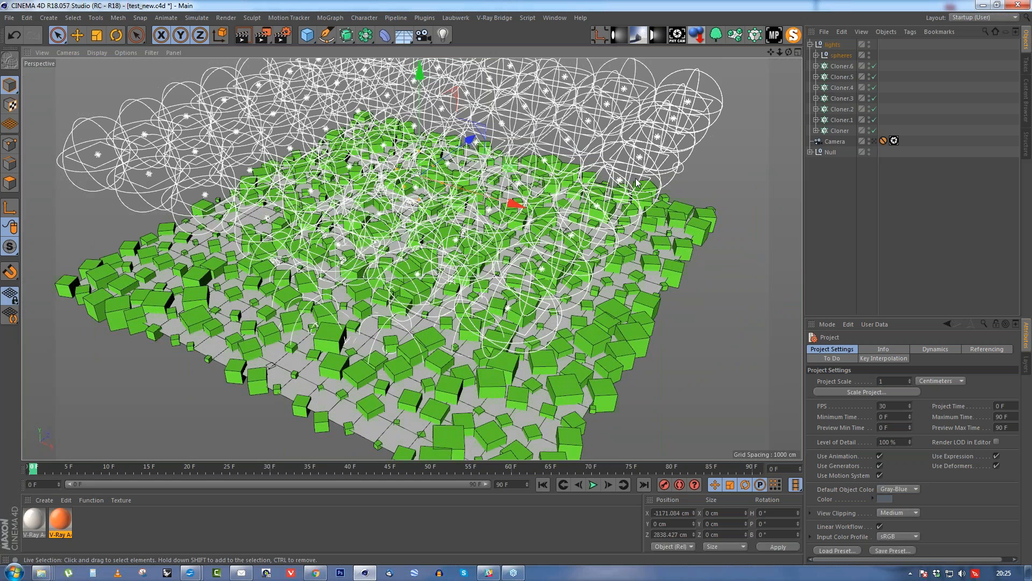
{"action": "left_click_drag", "start_coordinate": [635, 181], "coordinate": [798, 156], "text": "alt"}
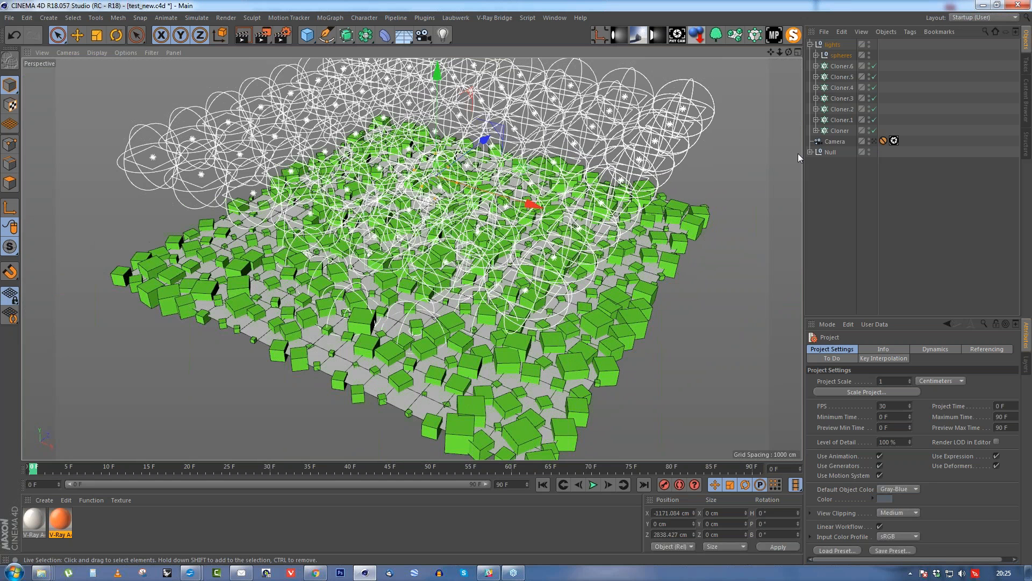
{"action": "left_click", "coordinate": [874, 141]}
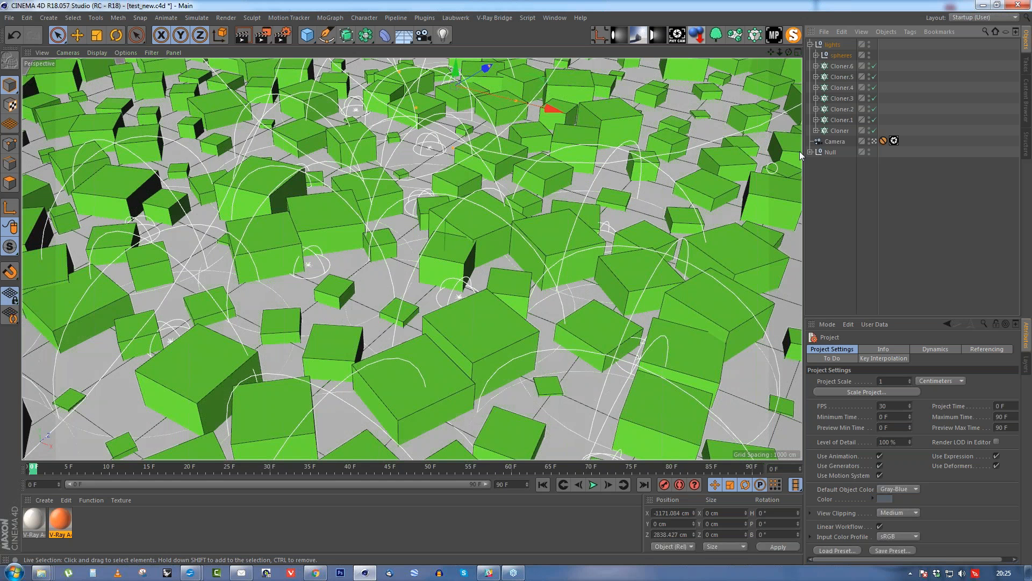
Set Enable Probabilistic Lights to Full Evaluation in the V-Ray Bridge options and test-render the camera view to the Picture Viewer.
{"action": "left_click", "coordinate": [284, 36]}
{"action": "left_click_drag", "start_coordinate": [553, 105], "coordinate": [491, 98]}
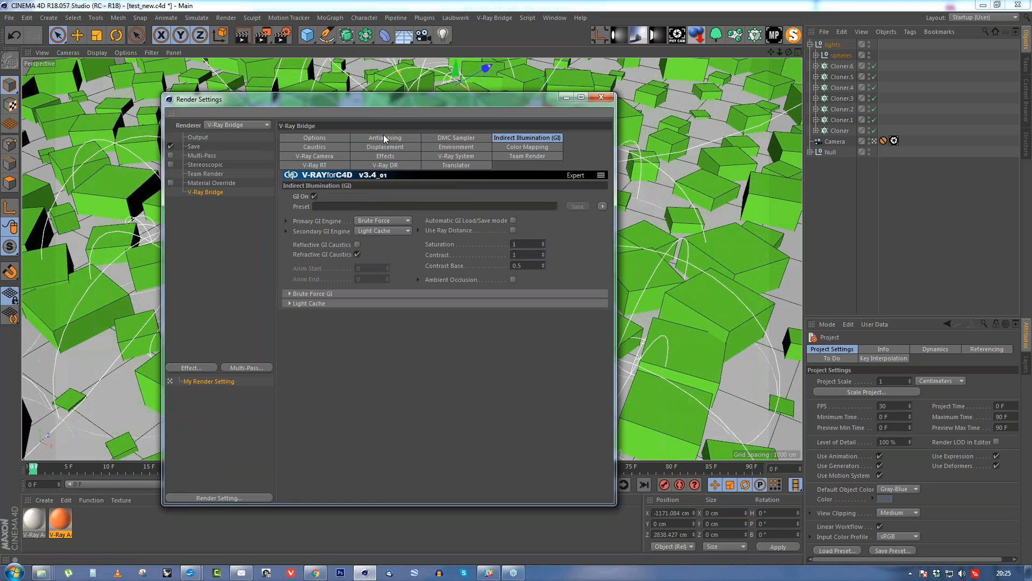
{"action": "left_click", "coordinate": [383, 137]}
{"action": "left_click", "coordinate": [330, 140]}
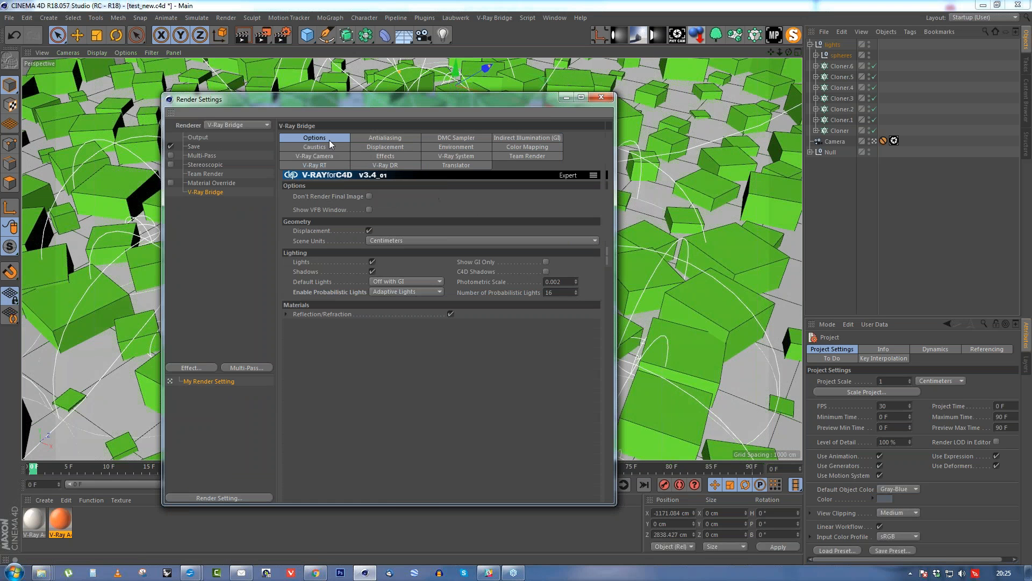
{"action": "left_click", "coordinate": [419, 292]}
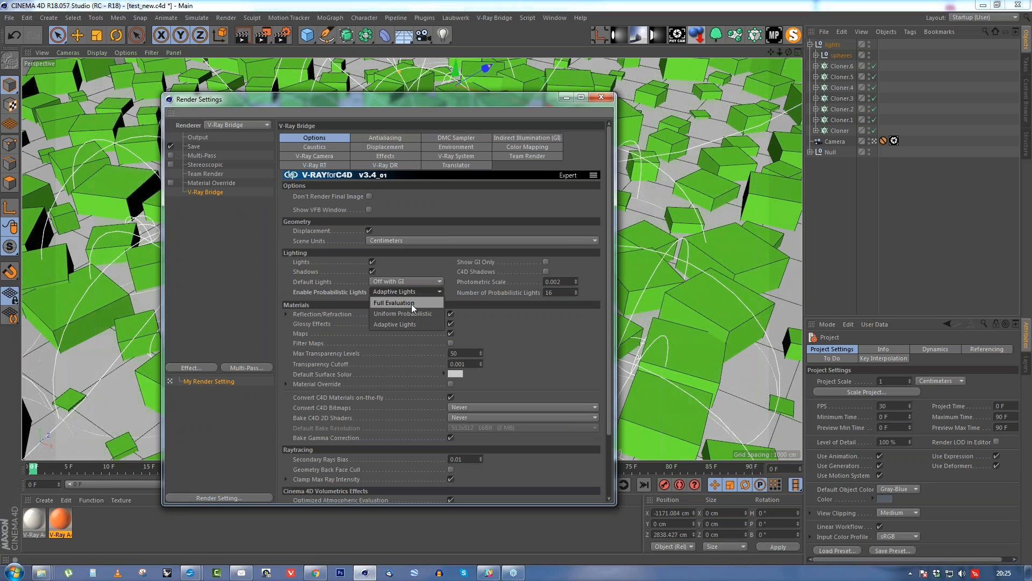
{"action": "left_click", "coordinate": [412, 305]}
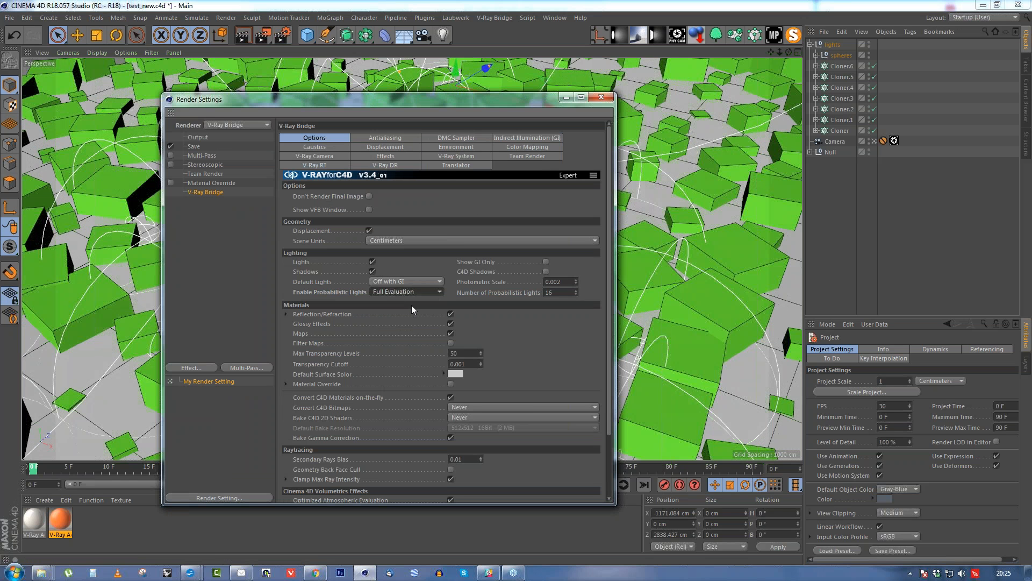
{"action": "left_click", "coordinate": [601, 97]}
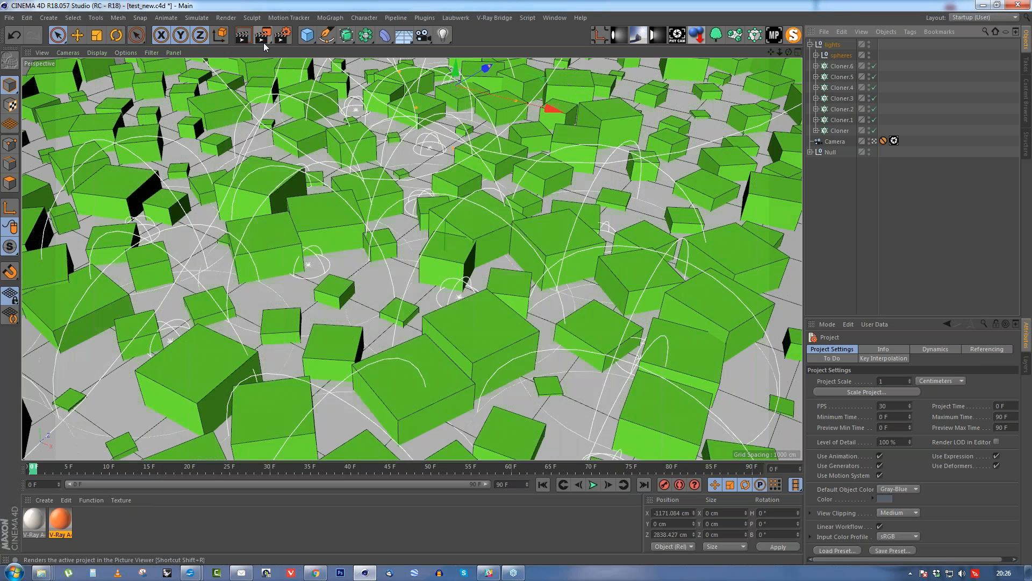
{"action": "left_click", "coordinate": [263, 43]}
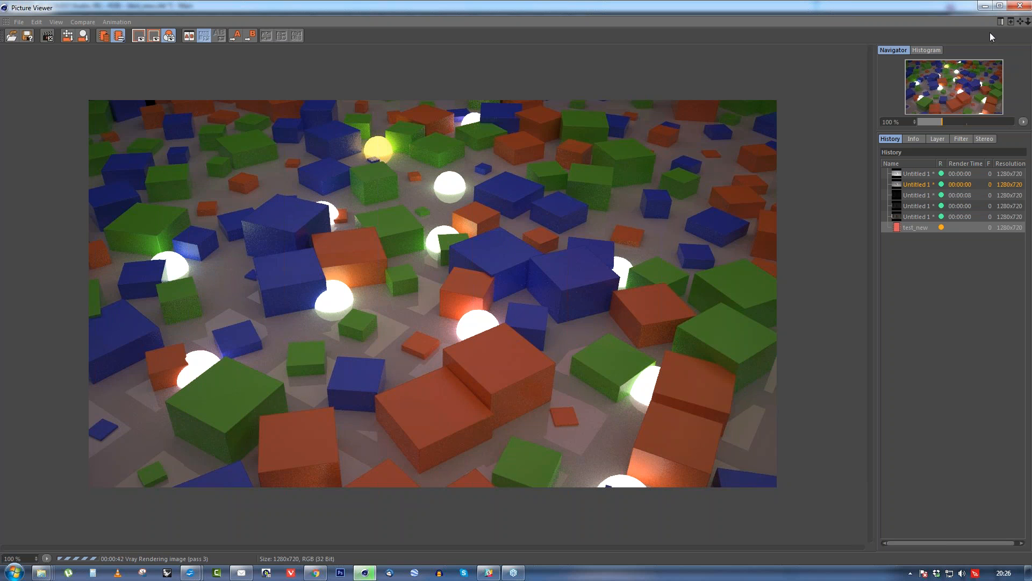
{"action": "left_click", "coordinate": [1019, 5]}
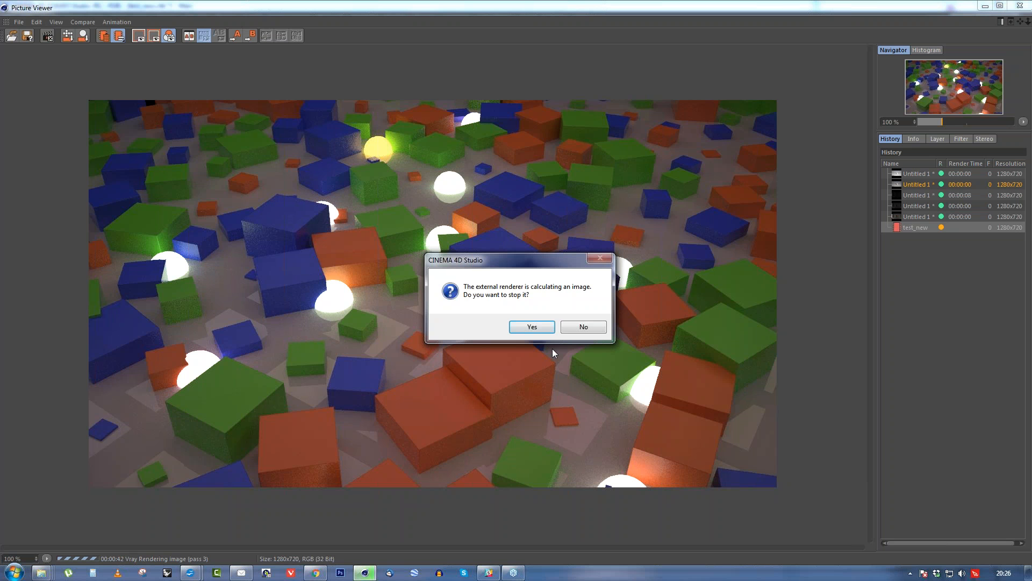
{"action": "left_click", "coordinate": [537, 325]}
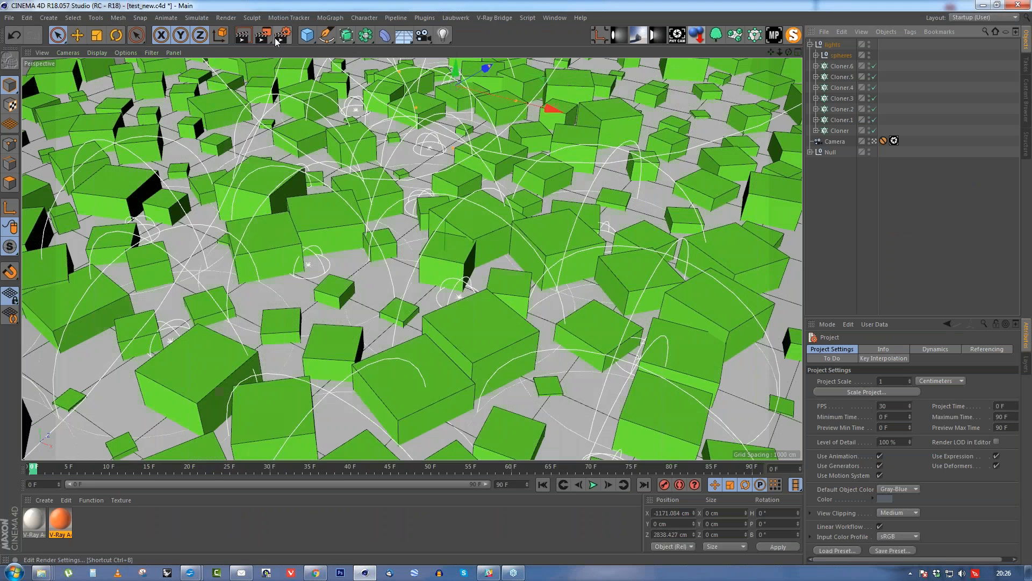
Set Enable Probabilistic Lights to Adaptive Lights and render the camera view to the Picture Viewer.
{"action": "left_click", "coordinate": [281, 36]}
{"action": "left_click", "coordinate": [406, 292]}
{"action": "left_click", "coordinate": [399, 325]}
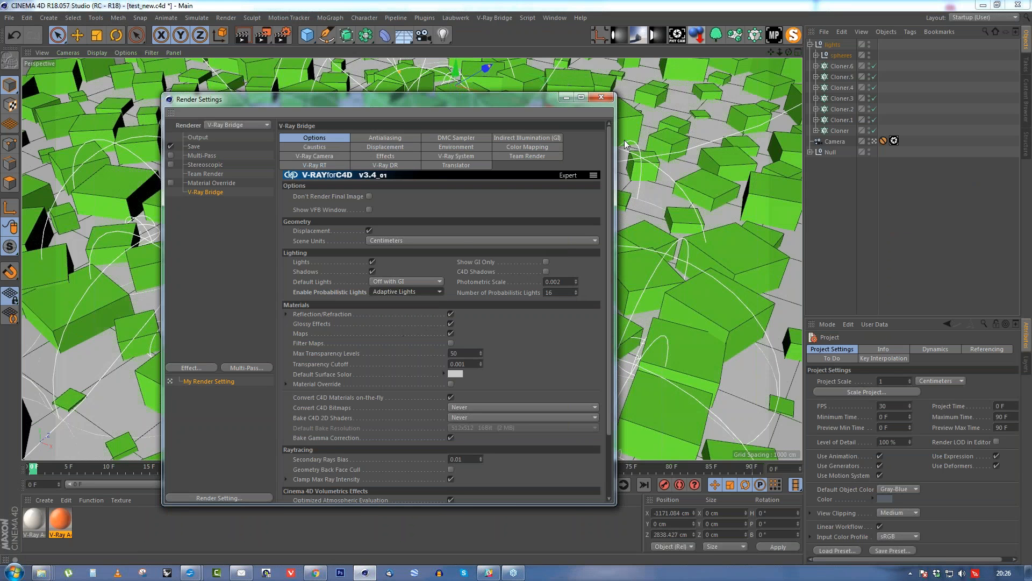
{"action": "left_click", "coordinate": [266, 39]}
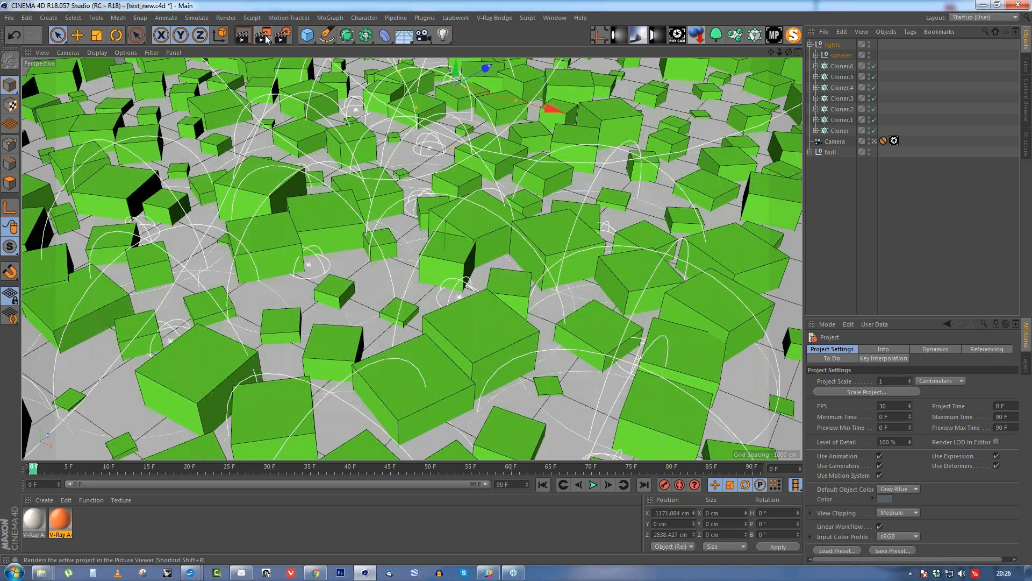
{"action": "left_click", "coordinate": [266, 37]}
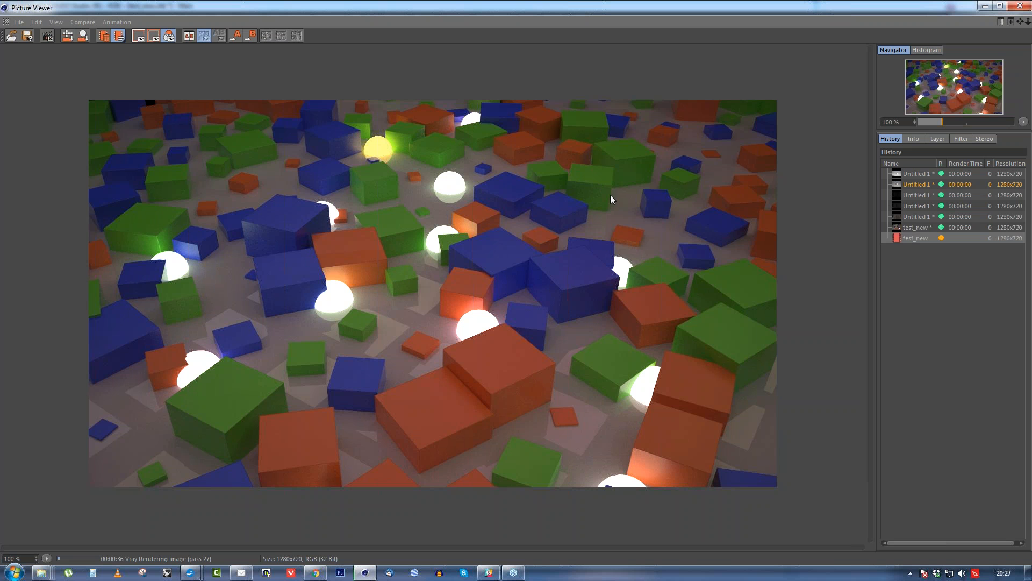
Compare the Full Evaluation and Adaptive Lights renders in the Picture Viewer history, and stop the running render.
{"action": "left_click", "coordinate": [910, 228]}
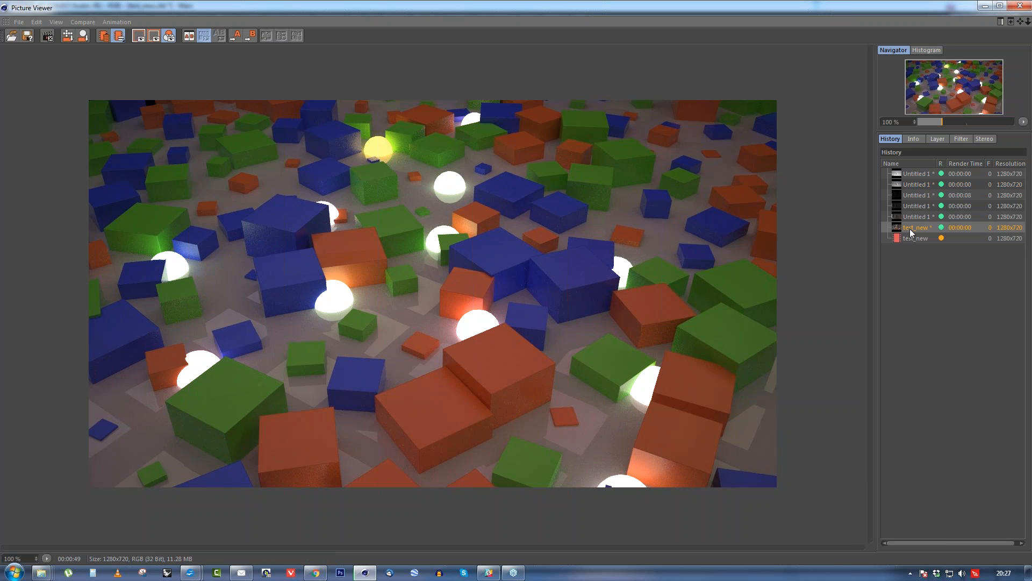
{"action": "left_click", "coordinate": [920, 238]}
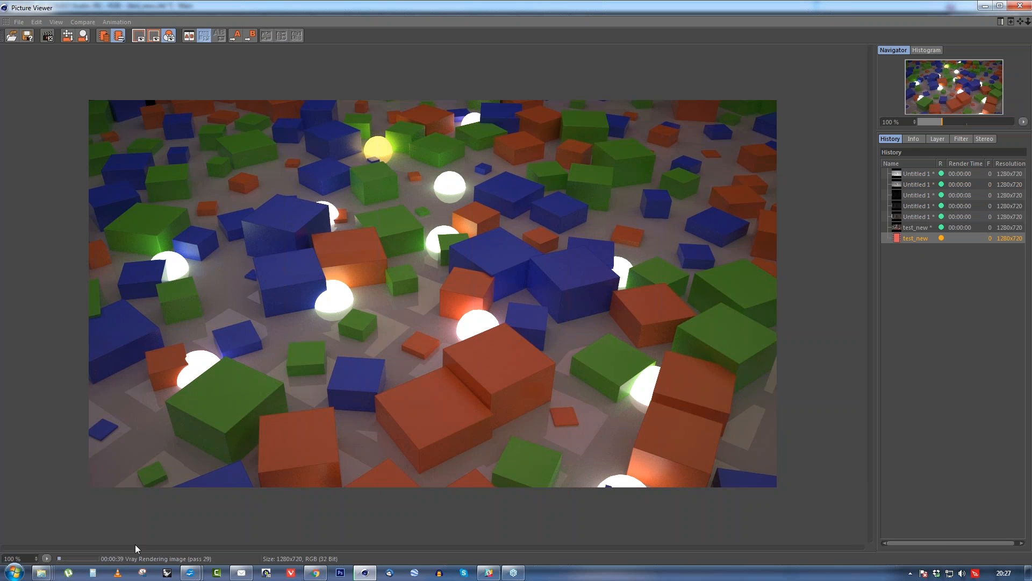
{"action": "left_click", "coordinate": [915, 230]}
{"action": "left_click", "coordinate": [914, 239]}
{"action": "left_click", "coordinate": [1020, 5]}
{"action": "left_click", "coordinate": [520, 327]}
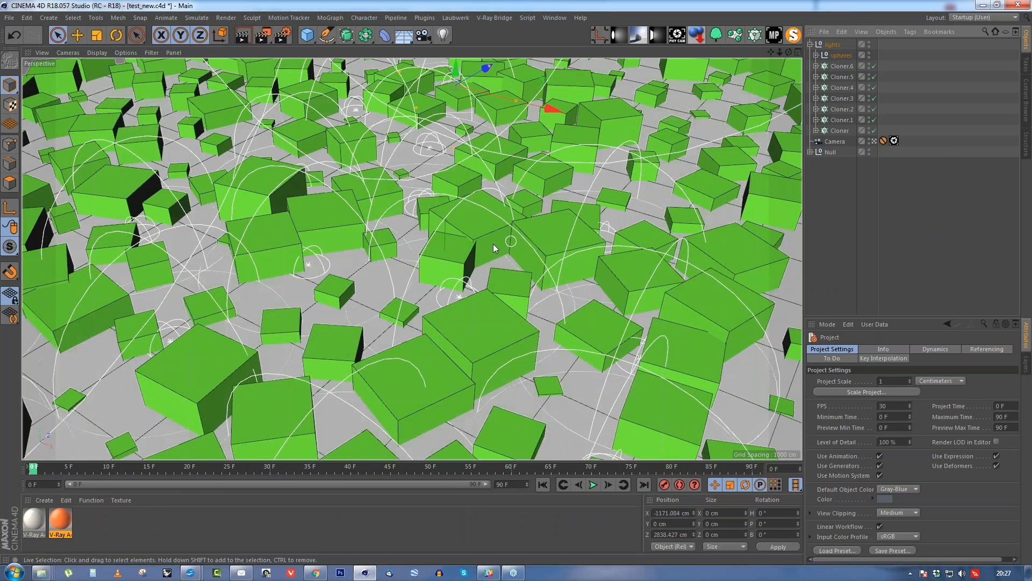
Examine the whole light array above the cubes from outside the camera, and return to the camera view.
{"action": "left_click", "coordinate": [875, 141]}
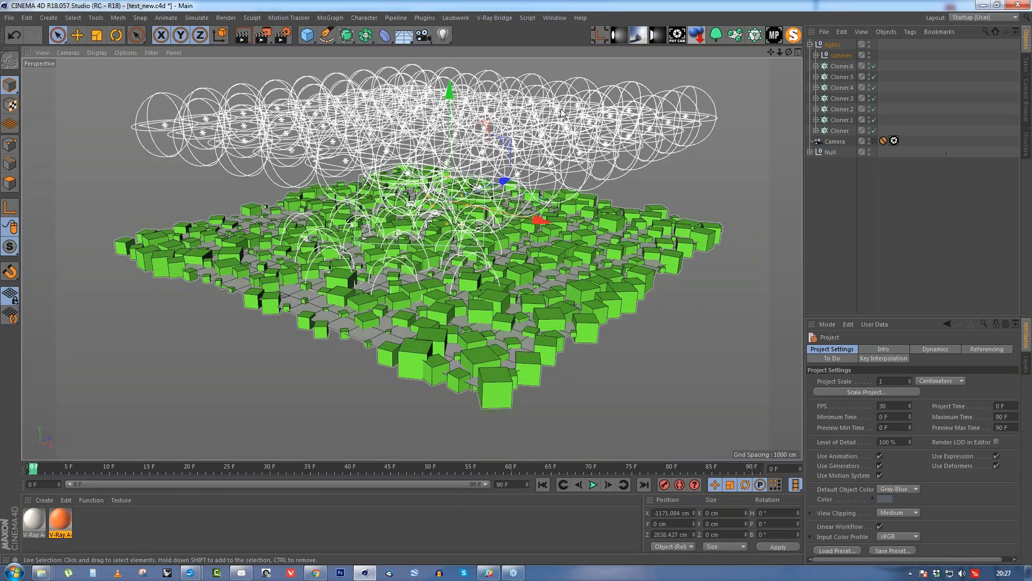
{"action": "left_click", "coordinate": [875, 141]}
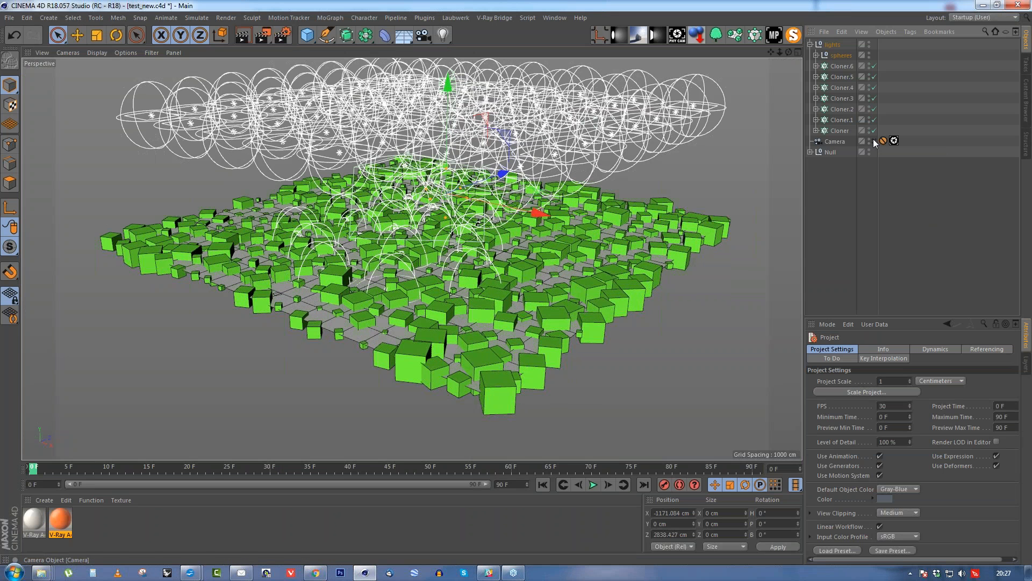
{"action": "left_click", "coordinate": [874, 140]}
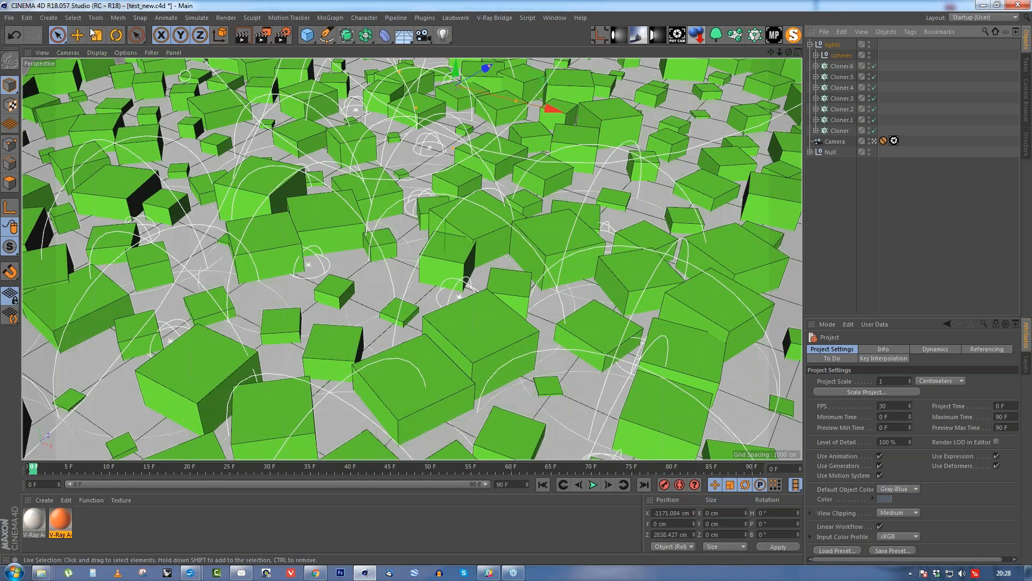
Close the test_new.c4d project without saving its changes.
{"action": "left_click", "coordinate": [9, 19]}
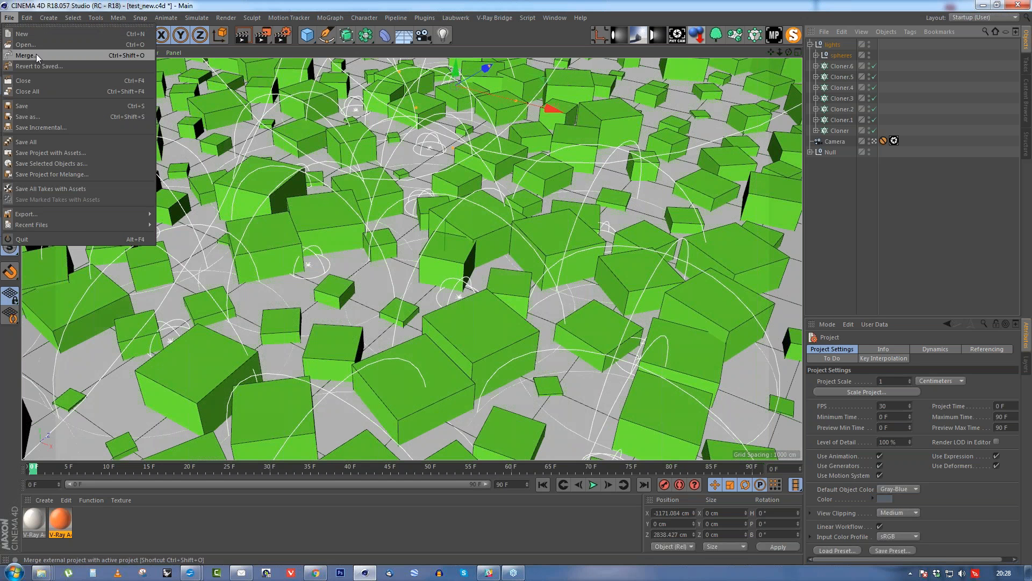
{"action": "left_click", "coordinate": [32, 81]}
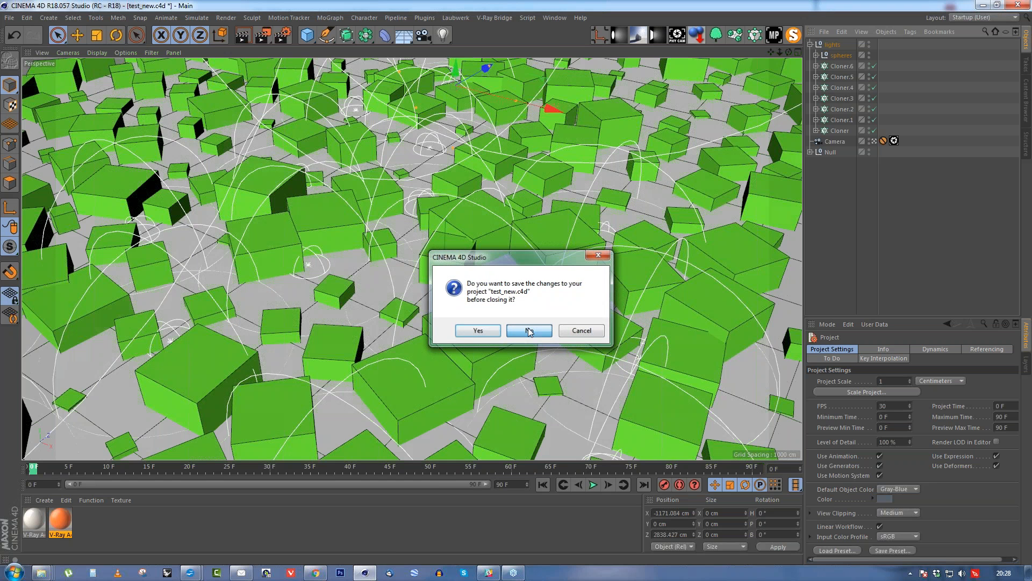
{"action": "left_click", "coordinate": [529, 331]}
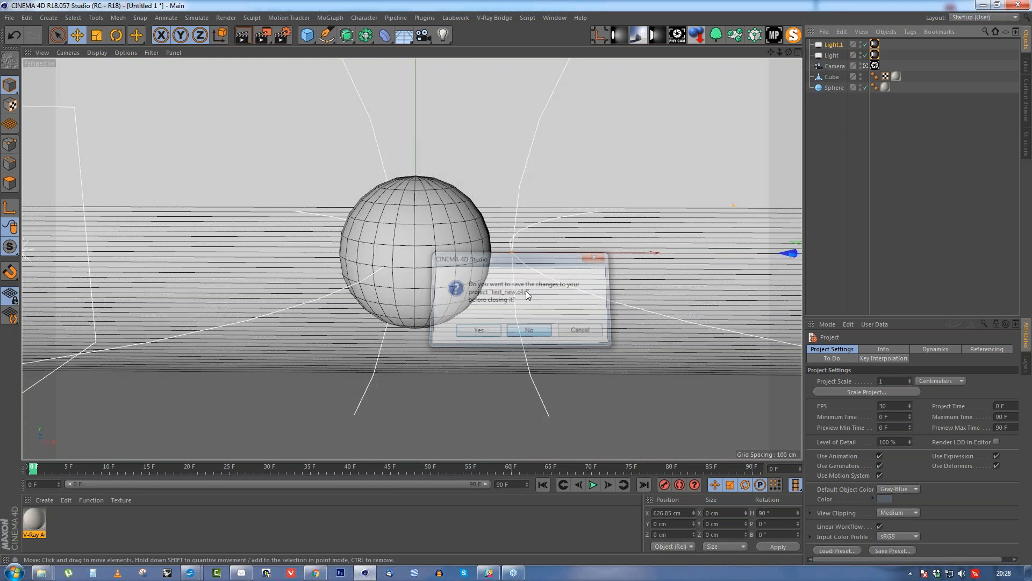
Open the MASTERCLASS_q1.c4d project from the MASTERCLASS_q1 folder inside 13_qucumber_page.
{"action": "left_click", "coordinate": [10, 18]}
{"action": "left_click", "coordinate": [25, 44]}
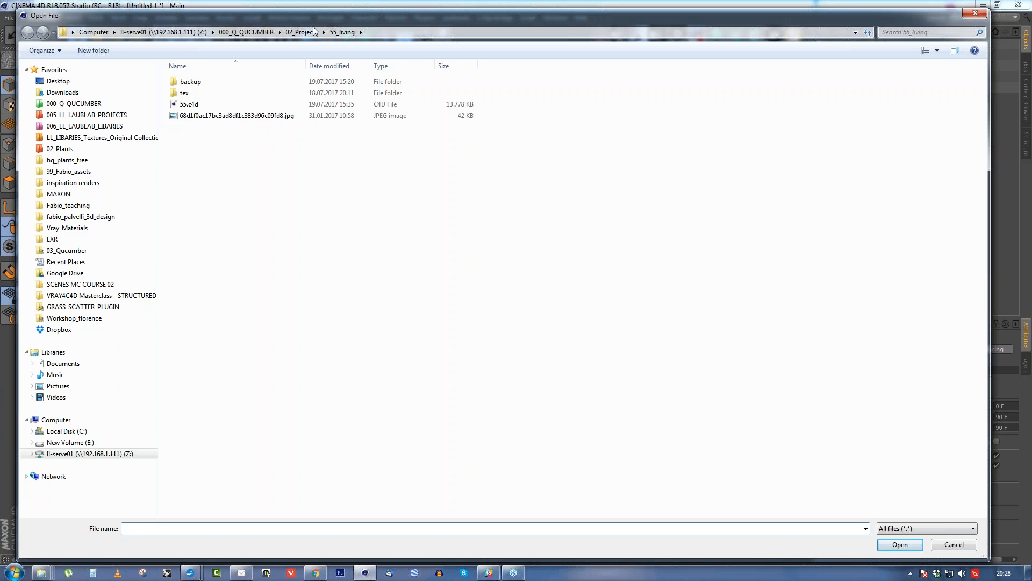
{"action": "left_click", "coordinate": [314, 32]}
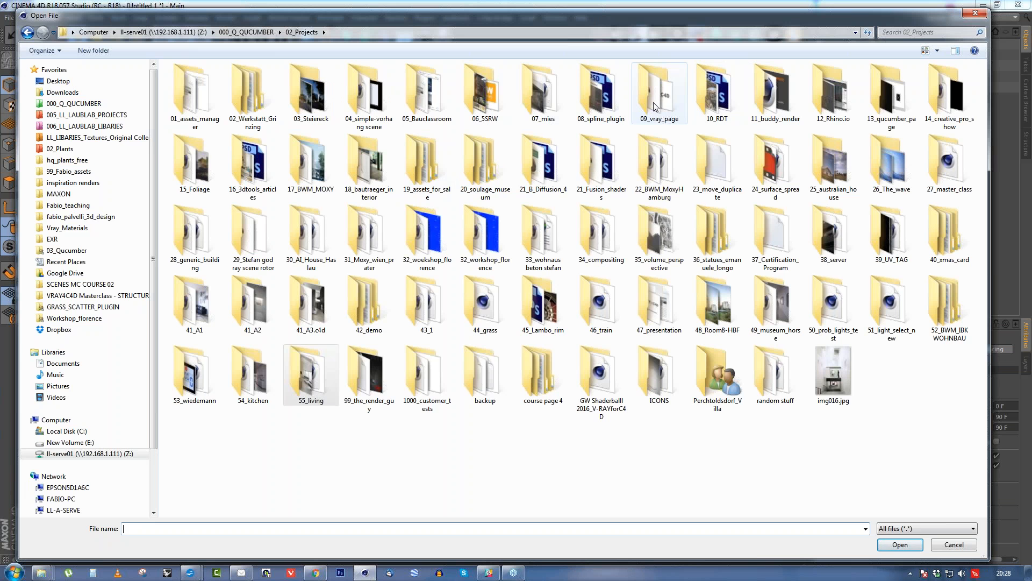
{"action": "left_click", "coordinate": [888, 100]}
{"action": "double_click", "coordinate": [888, 102]}
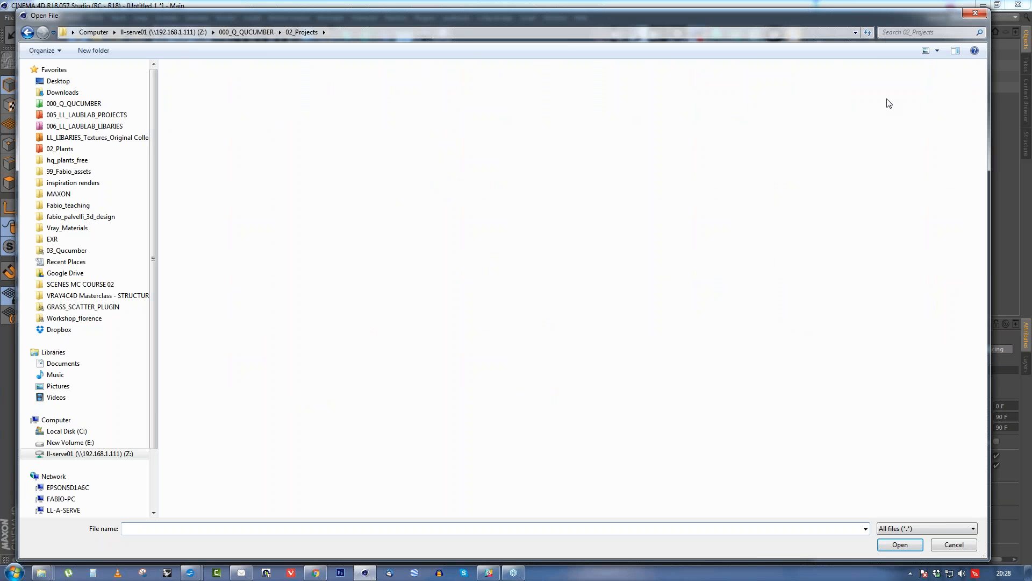
{"action": "double_click", "coordinate": [288, 103]}
{"action": "left_click", "coordinate": [230, 93]}
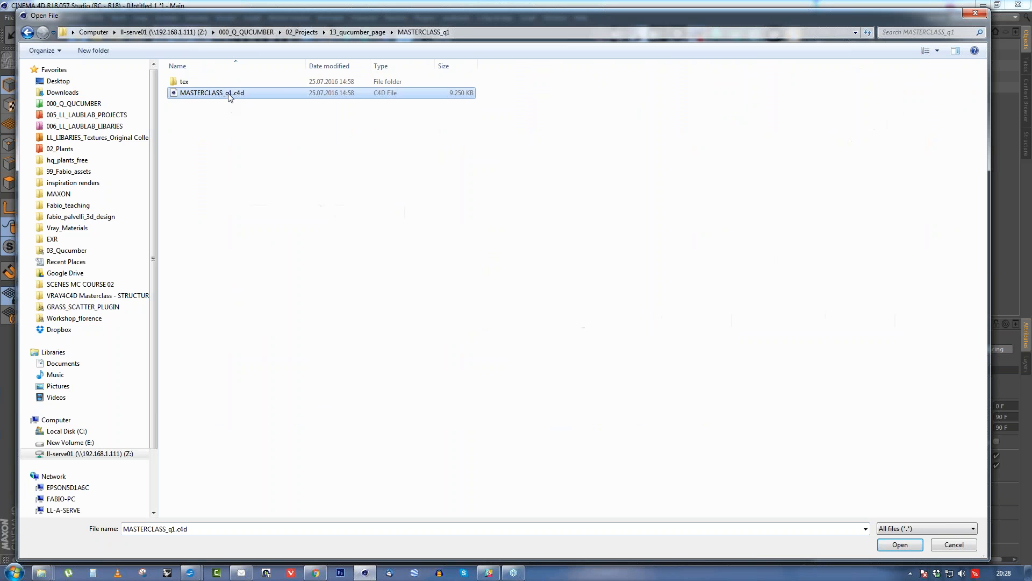
{"action": "double_click", "coordinate": [230, 94]}
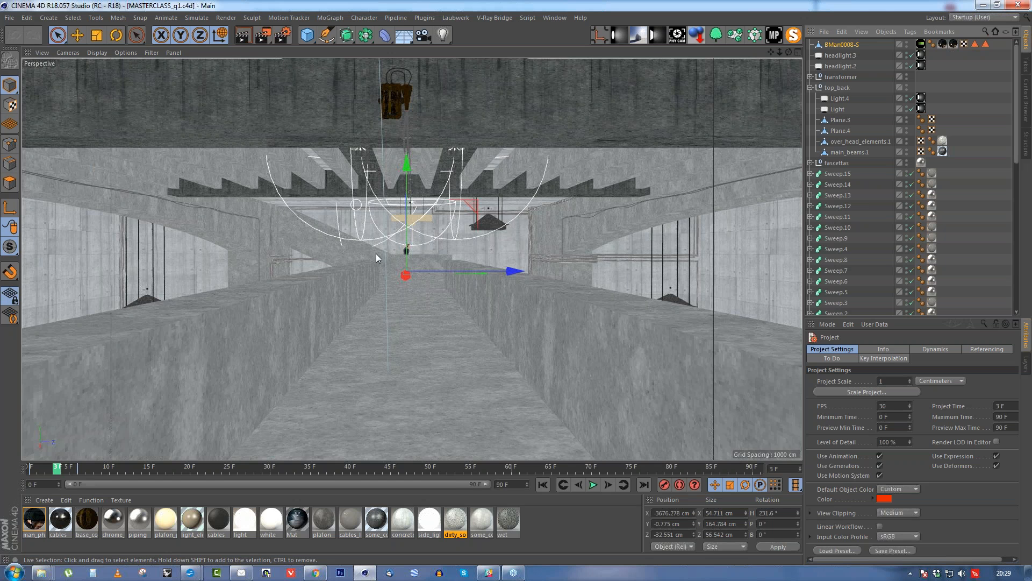
{"action": "left_click", "coordinate": [515, 272]}
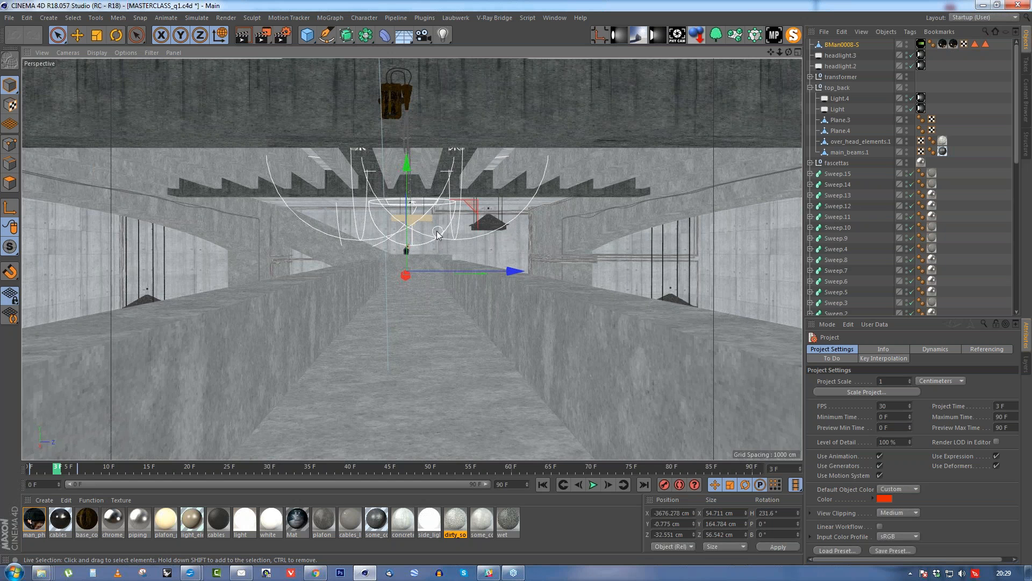
{"action": "left_click", "coordinate": [263, 37]}
{"action": "left_click", "coordinate": [1016, 7]}
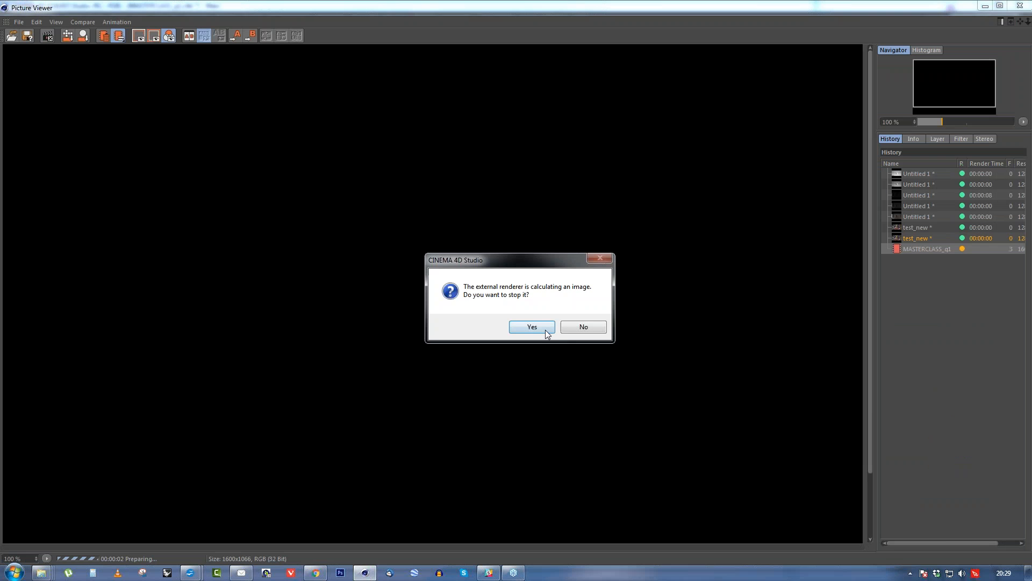
{"action": "left_click", "coordinate": [546, 330]}
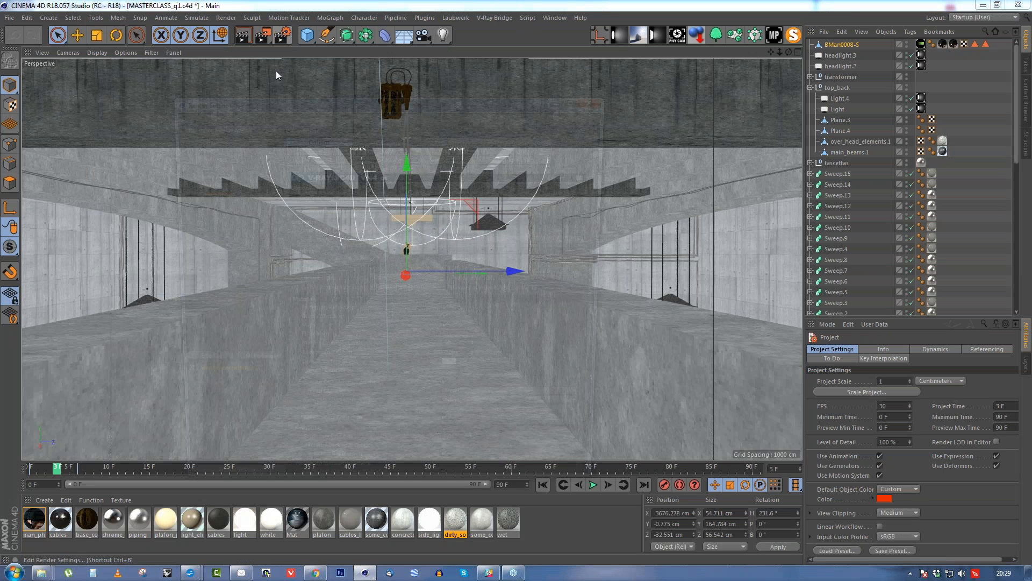
Set the render output width to 1000 pixels in the render settings.
{"action": "key", "text": "ctrl+b"}
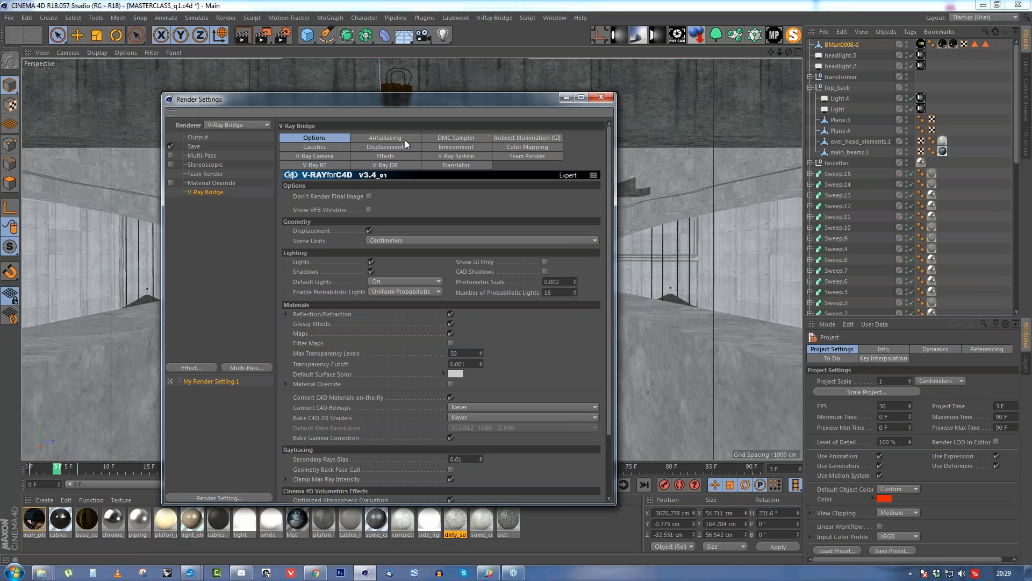
{"action": "left_click", "coordinate": [197, 137]}
{"action": "double_click", "coordinate": [346, 147]}
{"action": "type", "text": "1000"}
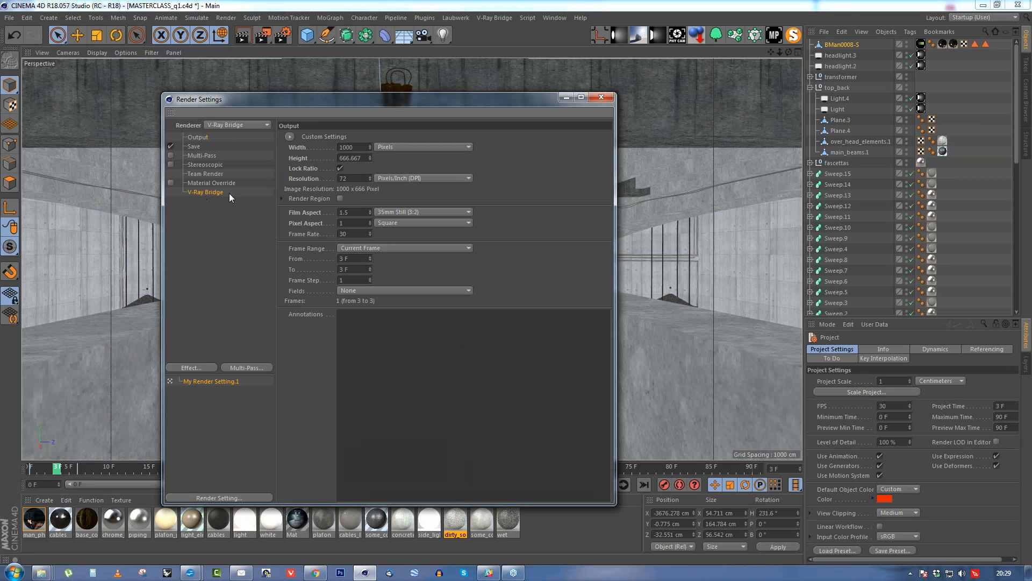
Set Enable Probabilistic Lights to Adaptive Lights in the V-Ray Bridge options and render the walkway scene to the Picture Viewer.
{"action": "left_click", "coordinate": [203, 193]}
{"action": "left_click", "coordinate": [402, 291]}
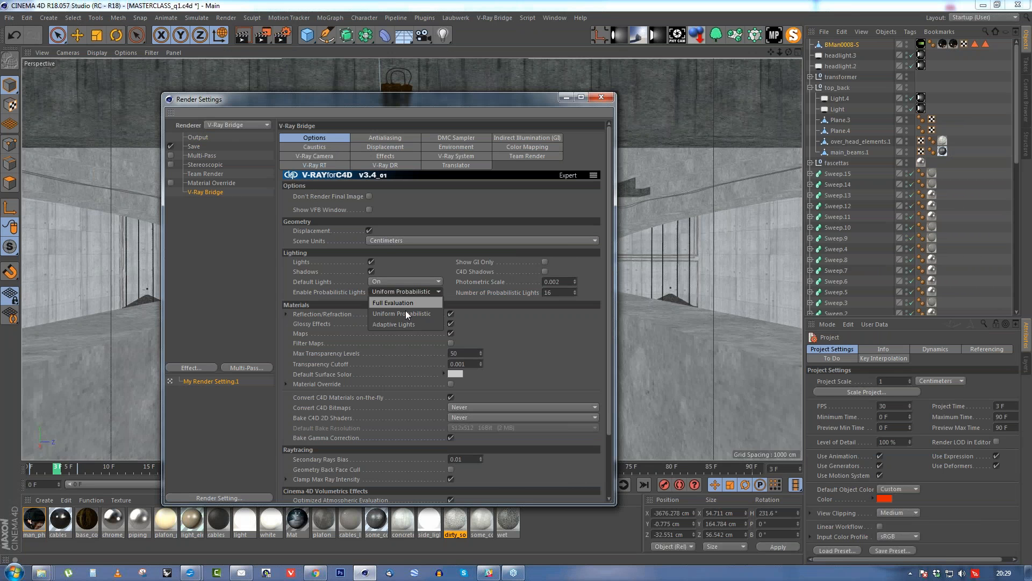
{"action": "left_click", "coordinate": [400, 324]}
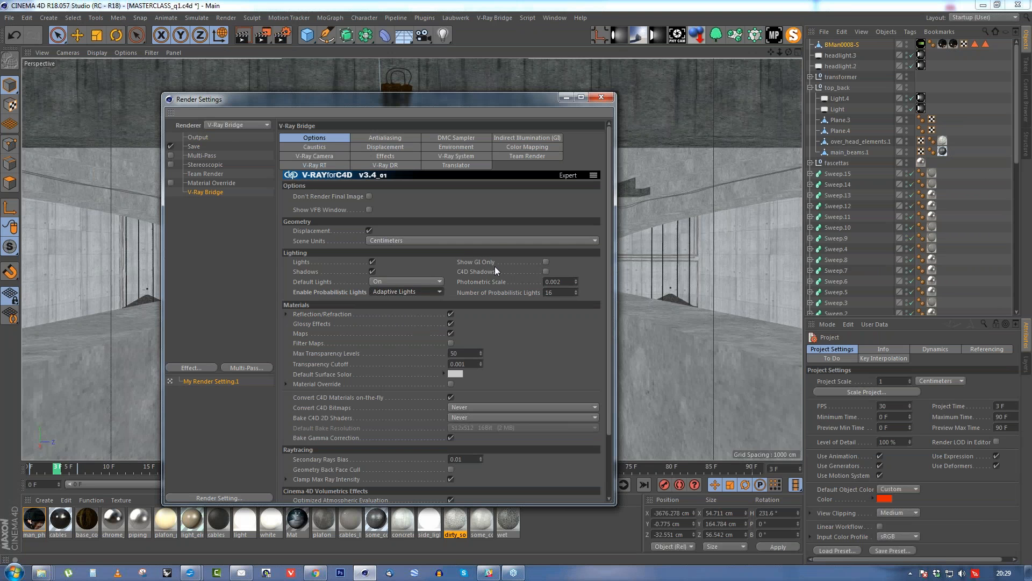
{"action": "left_click", "coordinate": [602, 97]}
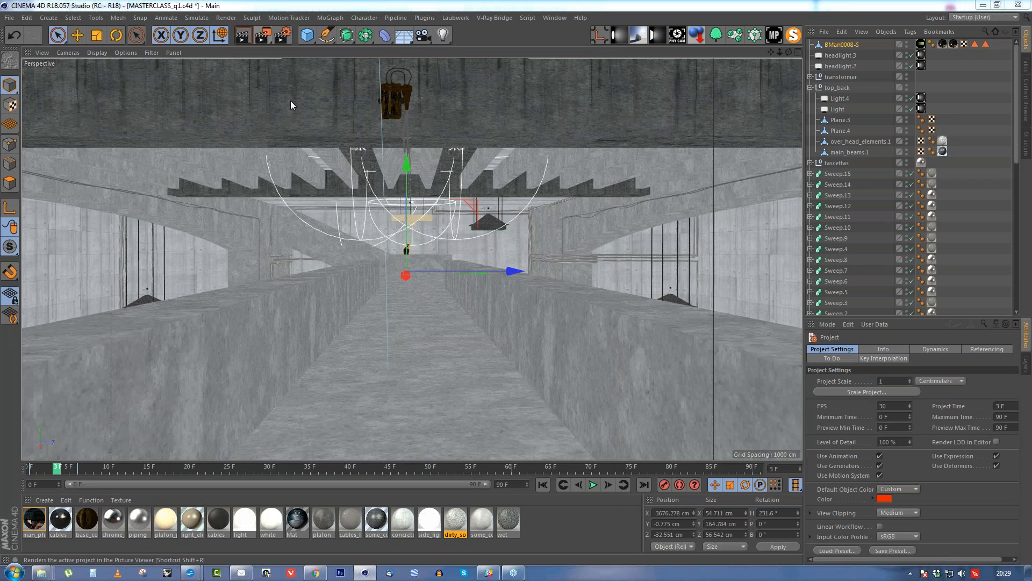
{"action": "key", "text": "shift+r"}
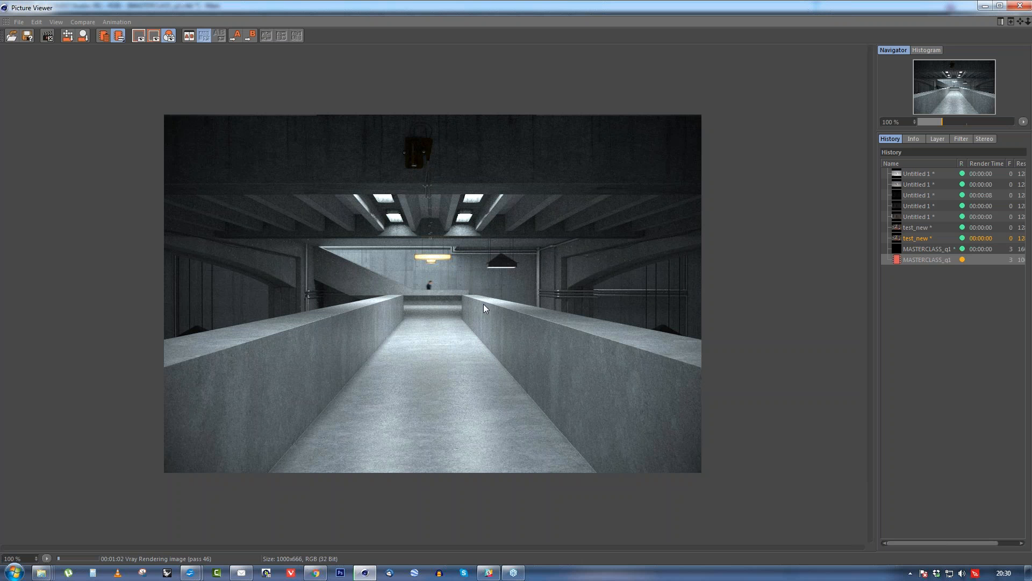
Examine the walkway render up close in the Picture Viewer, including the lamps and the distant figure, and stop the render.
{"action": "scroll", "coordinate": [416, 302], "scroll_direction": "up", "scroll_amount": 1}
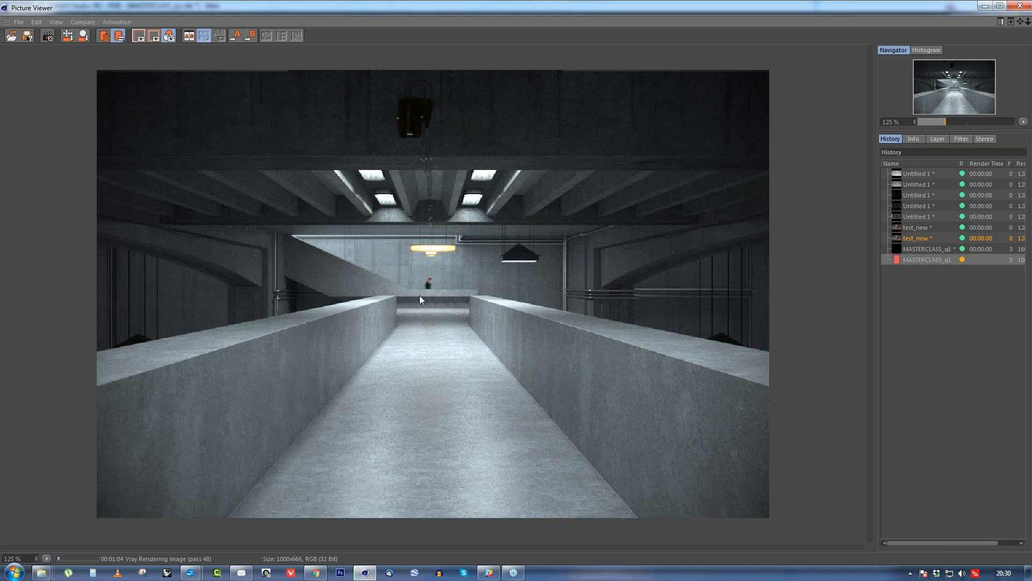
{"action": "scroll", "coordinate": [420, 299], "scroll_direction": "up", "scroll_amount": 2}
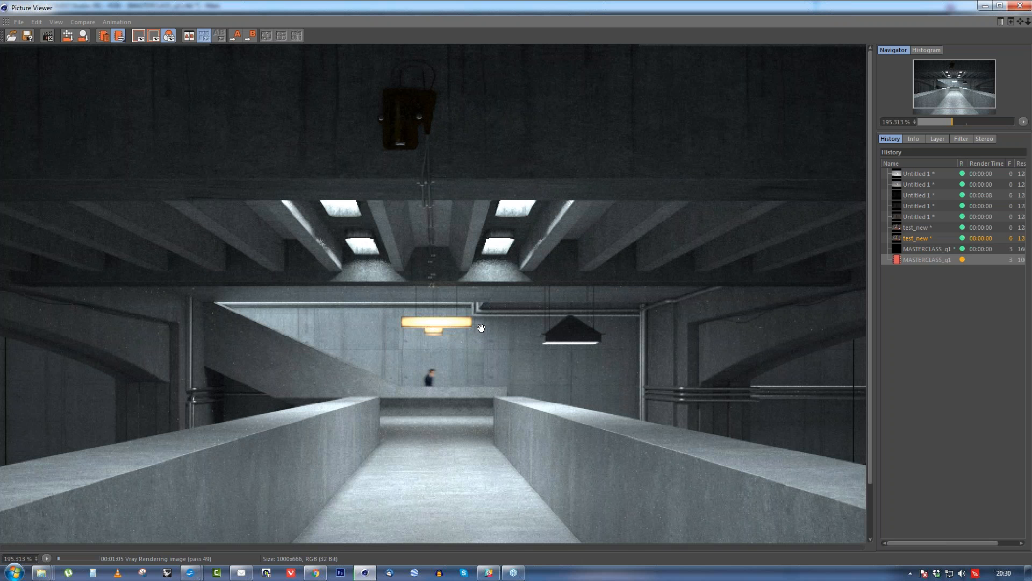
{"action": "scroll", "coordinate": [435, 332], "scroll_direction": "down", "scroll_amount": 1}
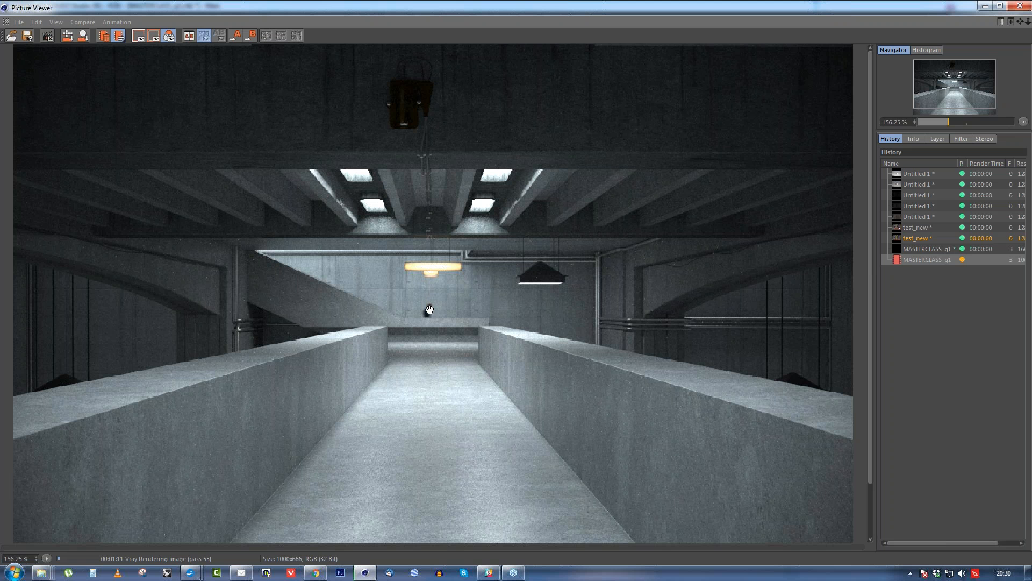
{"action": "scroll", "coordinate": [429, 309], "scroll_direction": "down", "scroll_amount": 1}
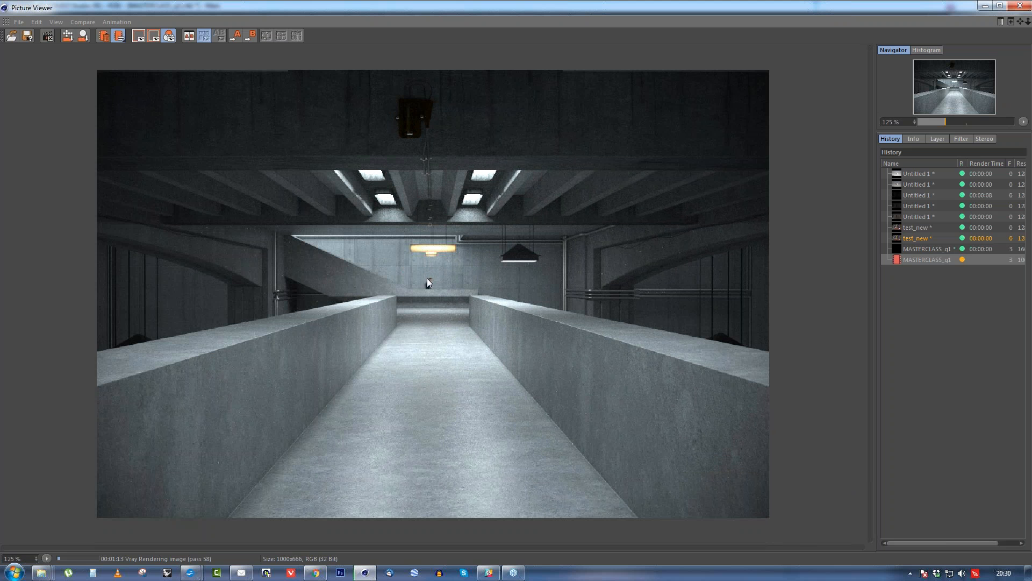
{"action": "scroll", "coordinate": [425, 299], "scroll_direction": "down", "scroll_amount": 1}
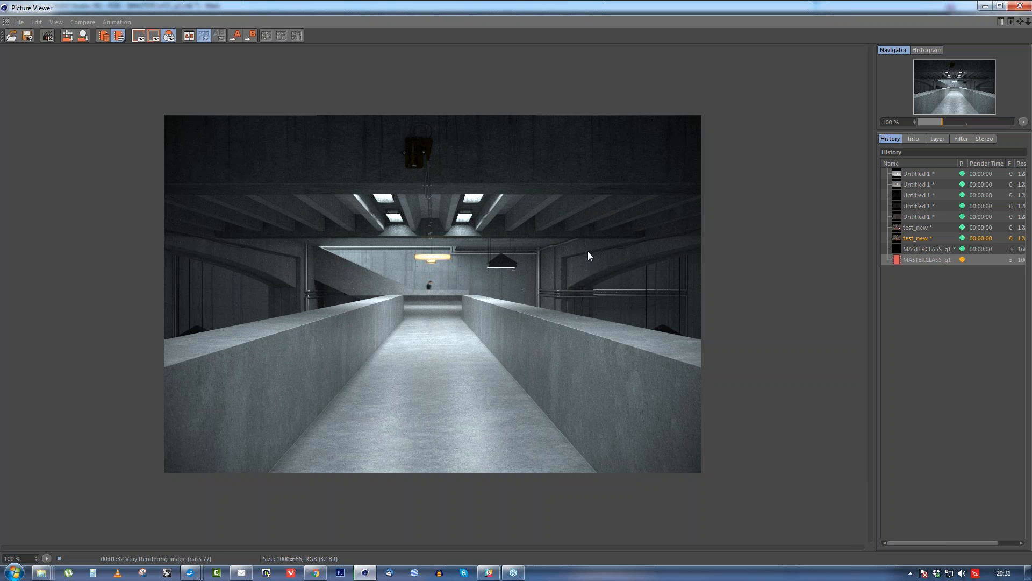
{"action": "left_click", "coordinate": [1021, 6]}
{"action": "left_click", "coordinate": [533, 327]}
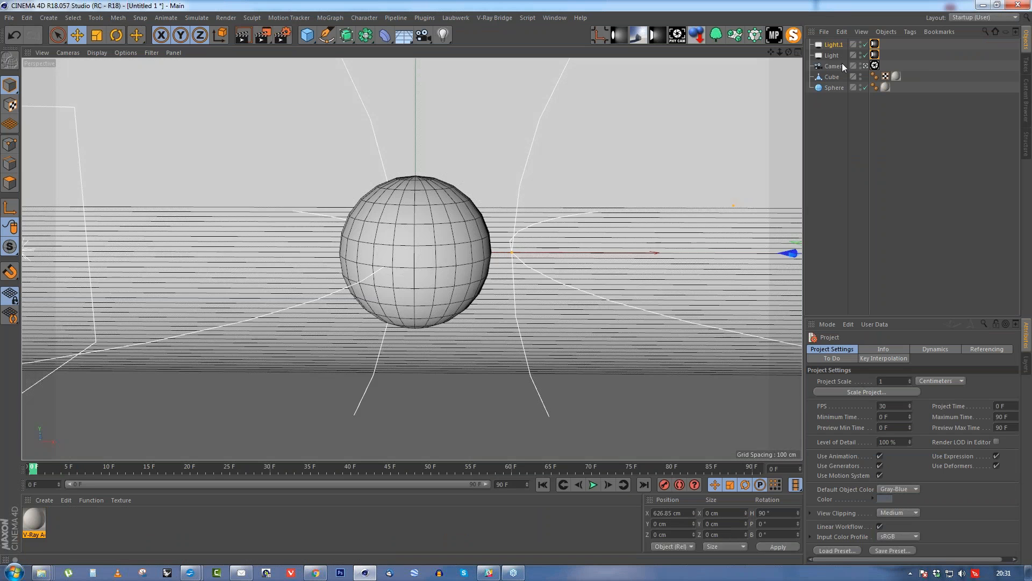
Replace the two lights in the sphere test scene with a V-Ray Area Dome Light.
{"action": "left_click", "coordinate": [826, 58], "text": "shift"}
{"action": "key", "text": "Delete"}
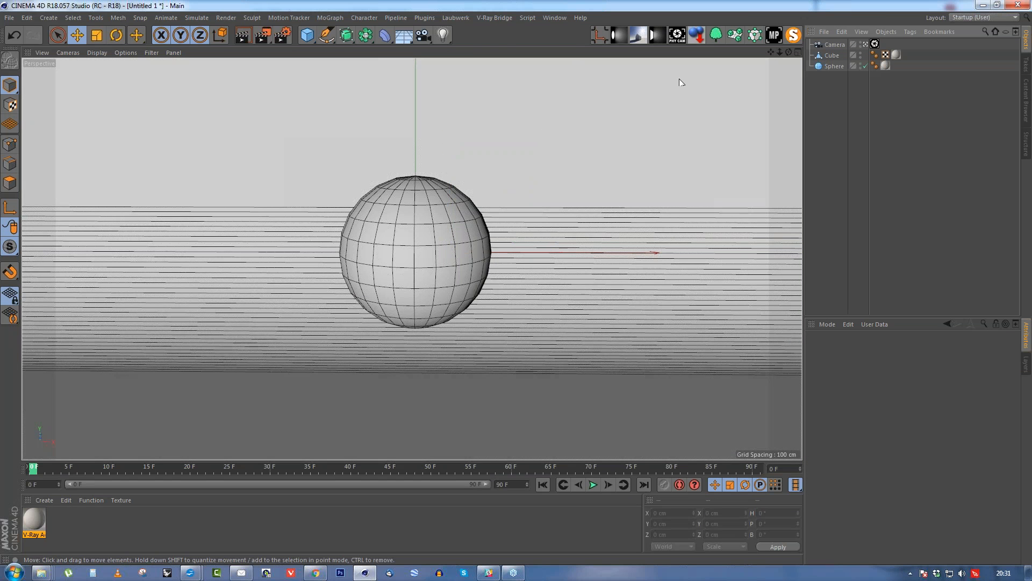
{"action": "left_click", "coordinate": [494, 18]}
{"action": "mouse_move", "coordinate": [505, 59]}
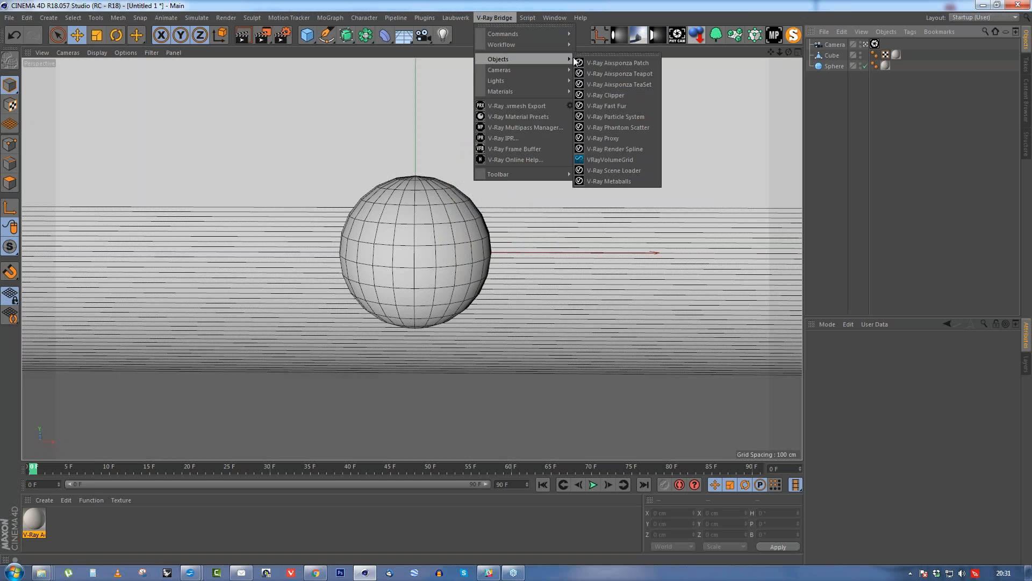
{"action": "mouse_move", "coordinate": [511, 81]}
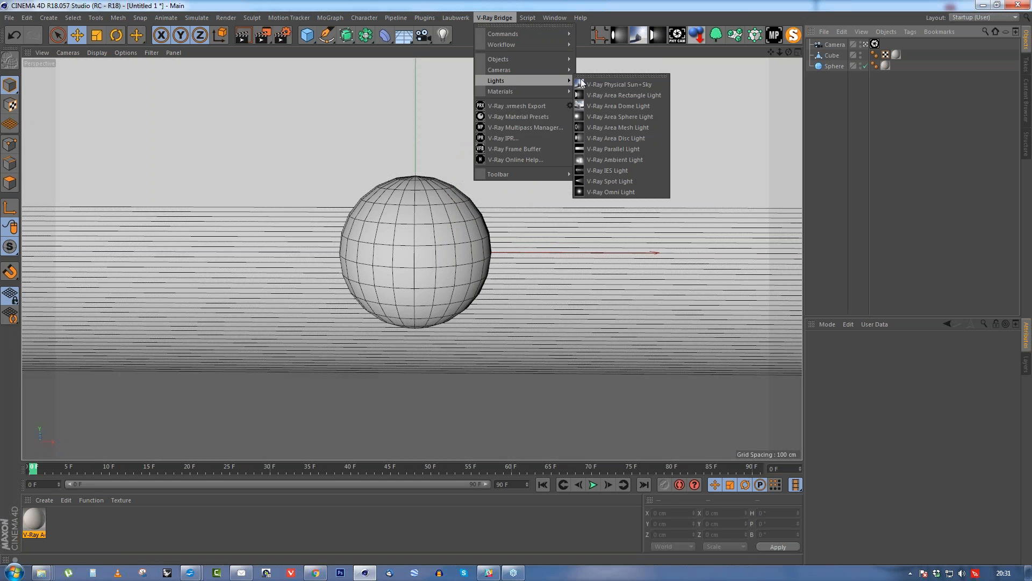
{"action": "left_click", "coordinate": [631, 108]}
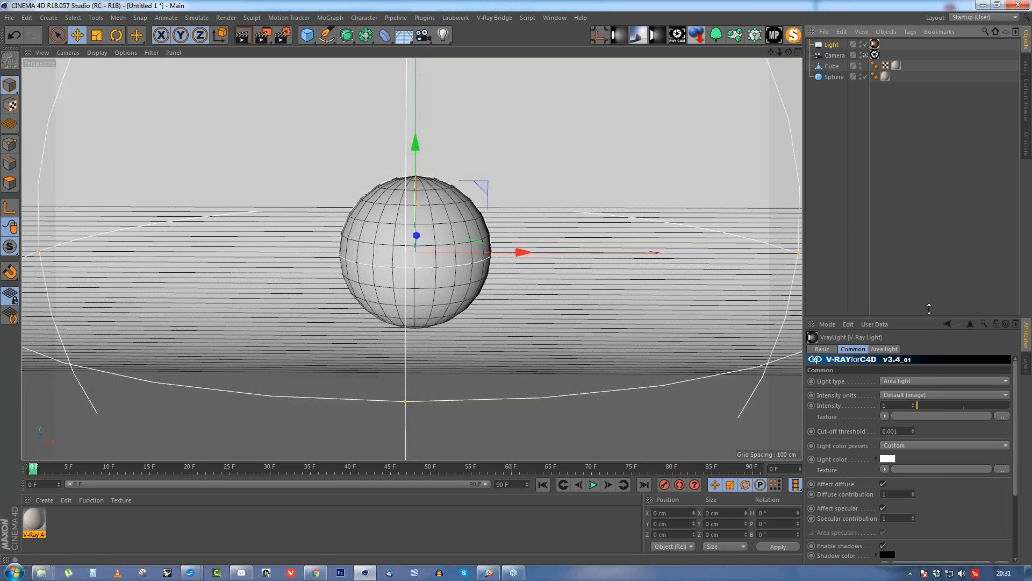
{"action": "left_click_drag", "start_coordinate": [929, 317], "coordinate": [946, 222]}
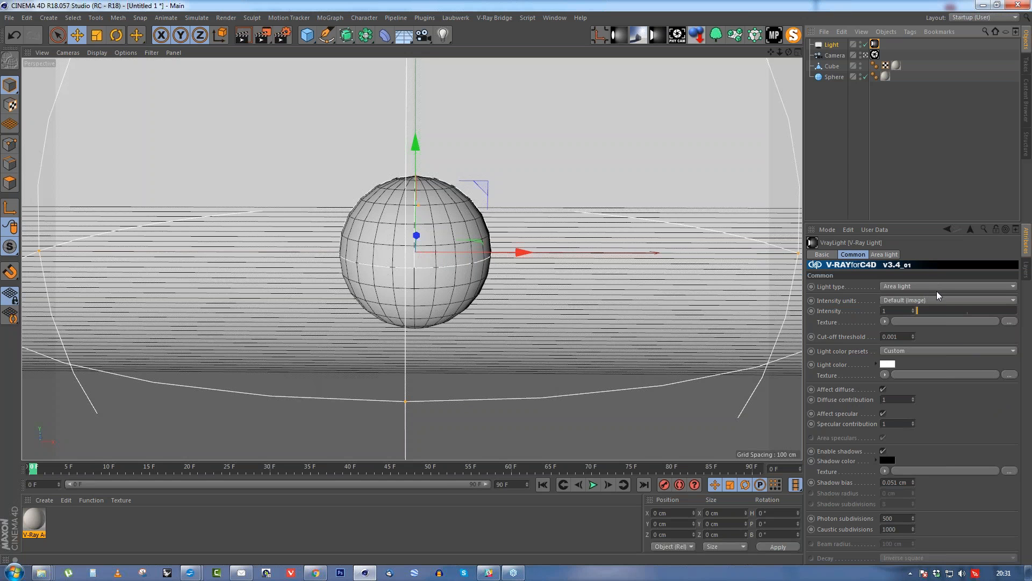
Enable Use Texture for the dome light and assign a V-Ray AdvBitmap shader as its texture.
{"action": "left_click", "coordinate": [886, 254]}
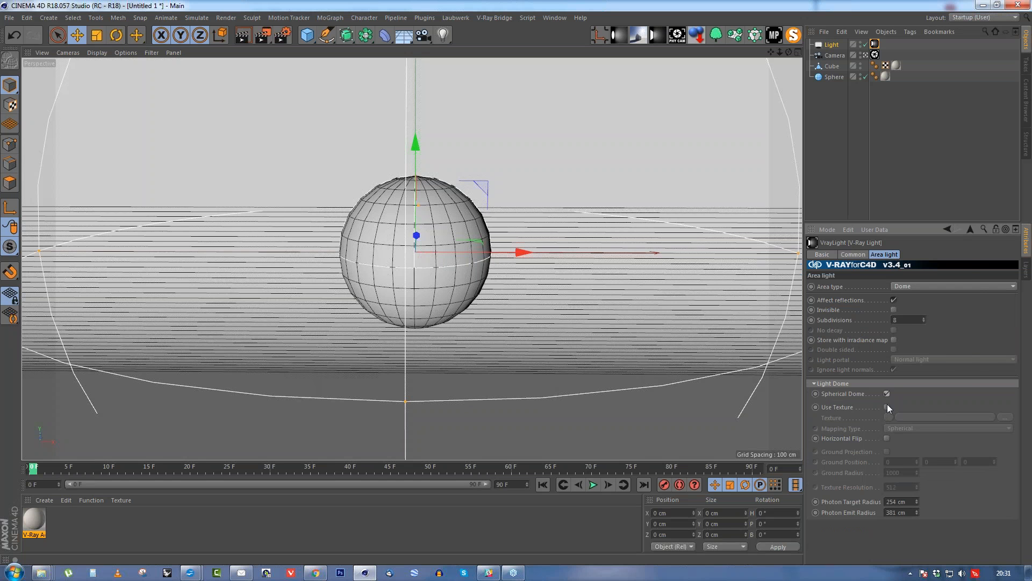
{"action": "left_click", "coordinate": [887, 407]}
{"action": "left_click", "coordinate": [889, 418]}
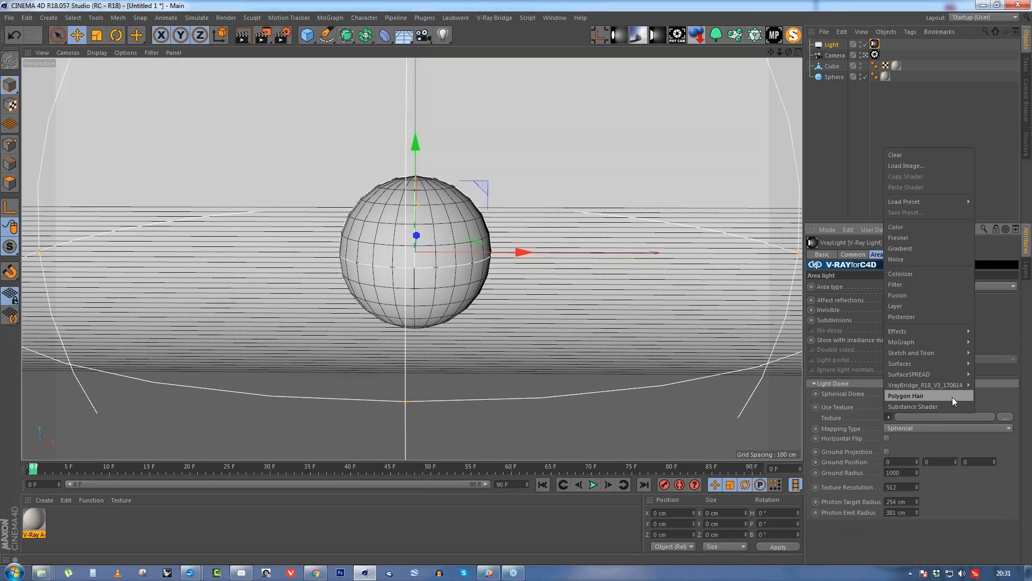
{"action": "mouse_move", "coordinate": [953, 384]}
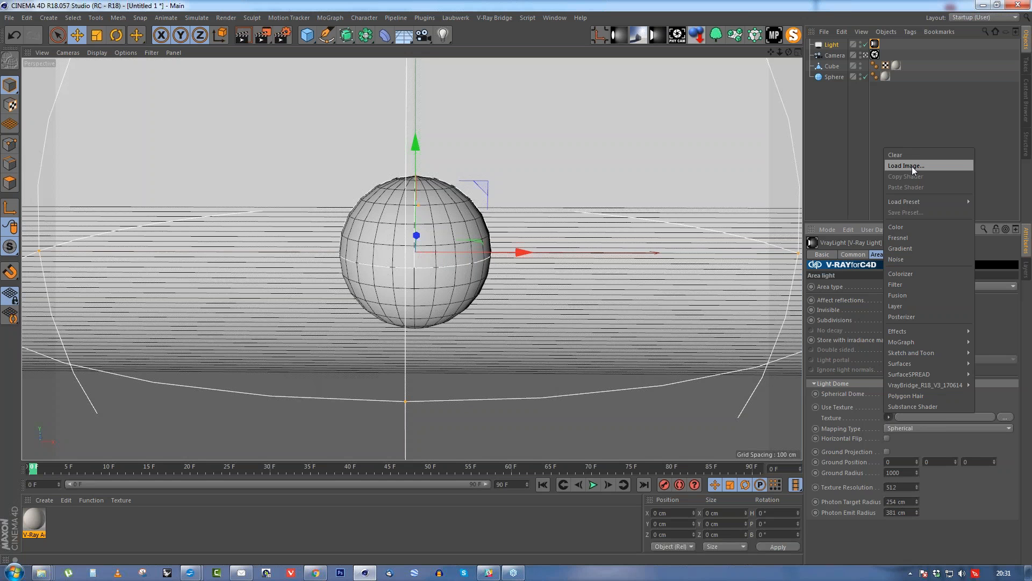
{"action": "mouse_move", "coordinate": [921, 383]}
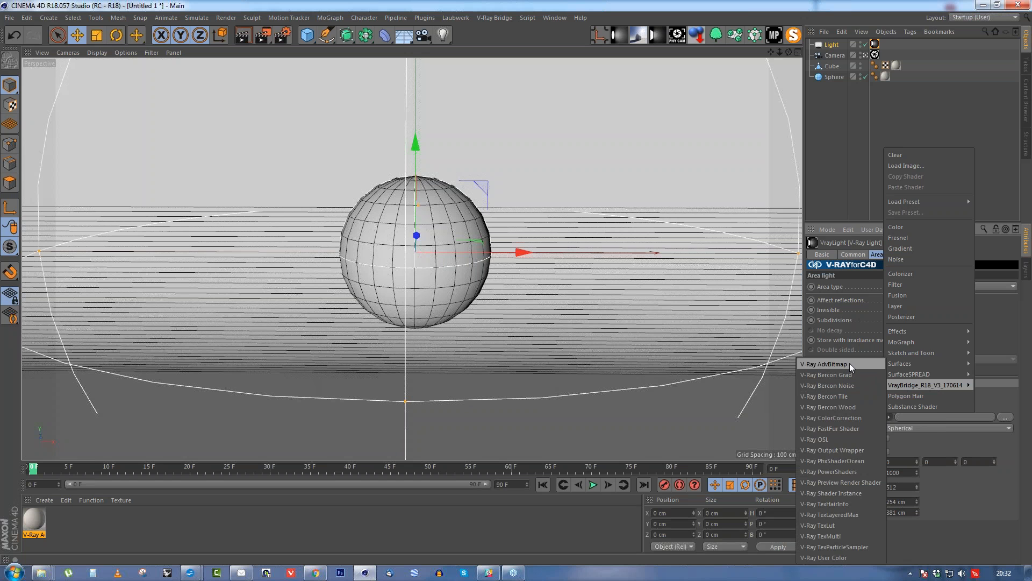
{"action": "left_click", "coordinate": [849, 363]}
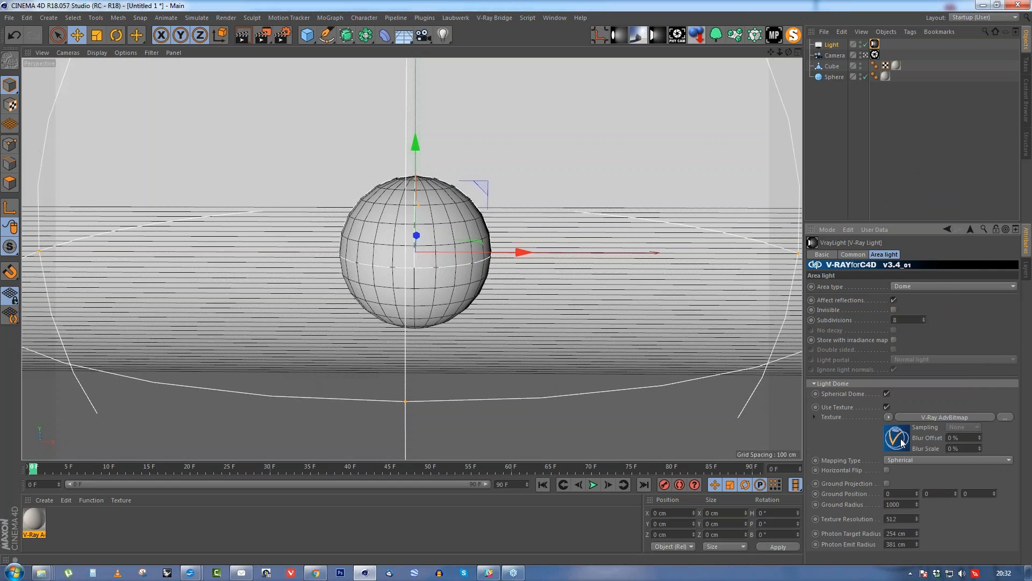
Load VP_hdri_skydome_07.exr from the HDRI textures into the dome light's bitmap shader and render the view to the Picture Viewer.
{"action": "left_click", "coordinate": [901, 442]}
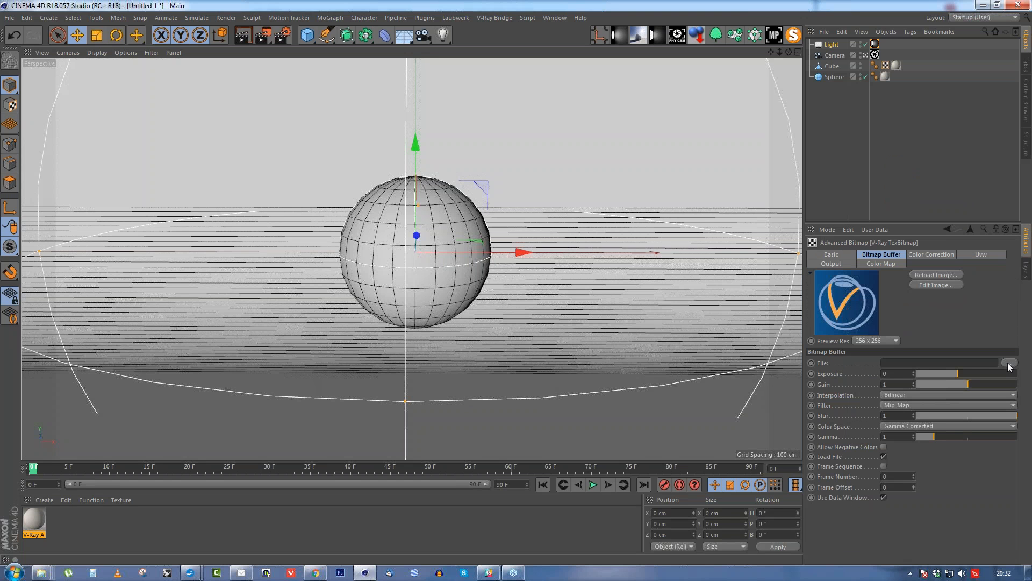
{"action": "left_click", "coordinate": [1009, 363]}
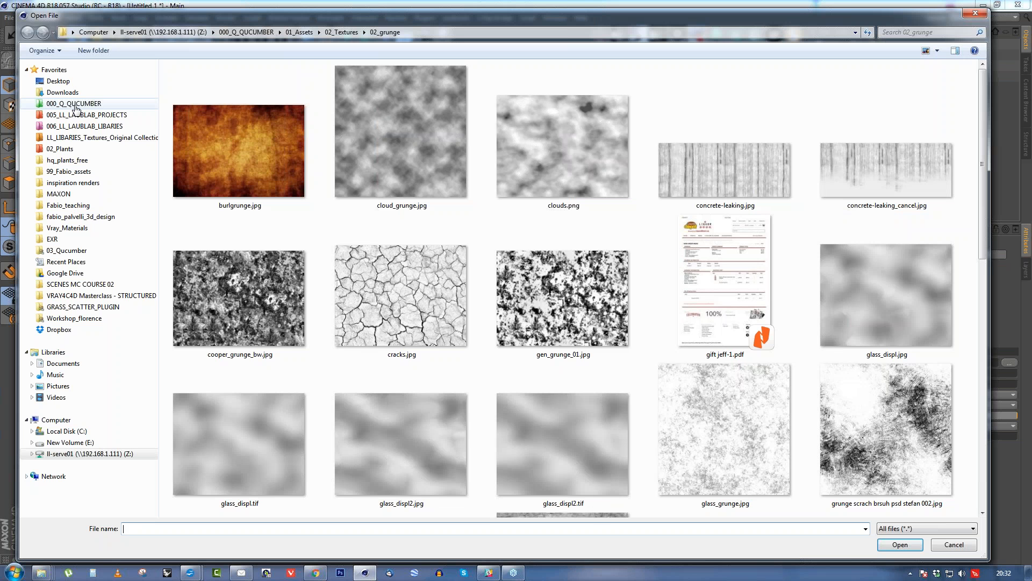
{"action": "left_click", "coordinate": [342, 32]}
{"action": "double_click", "coordinate": [191, 87]}
{"action": "double_click", "coordinate": [194, 86]}
{"action": "double_click", "coordinate": [198, 86]}
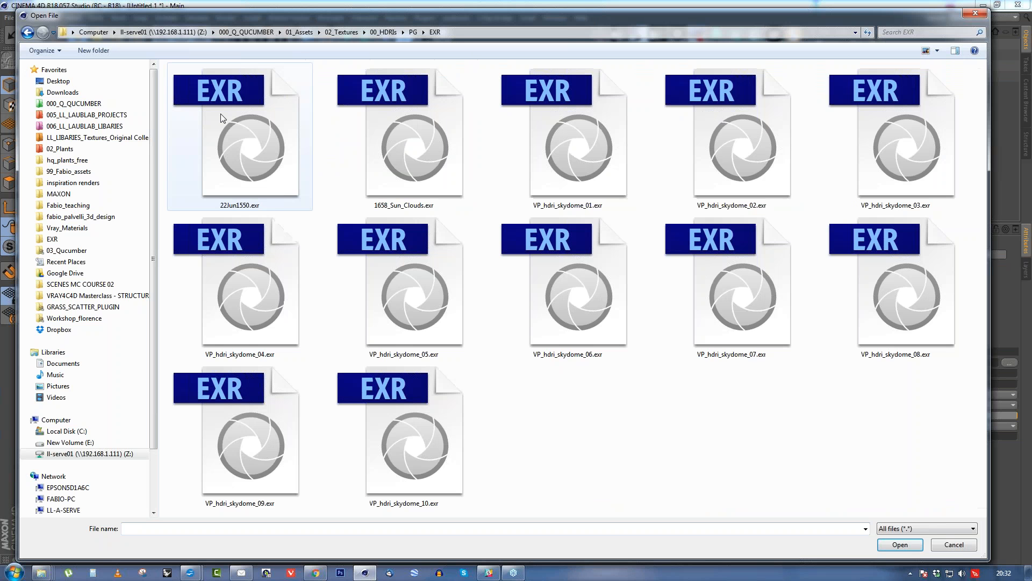
{"action": "left_click", "coordinate": [732, 285]}
{"action": "left_click", "coordinate": [916, 547]}
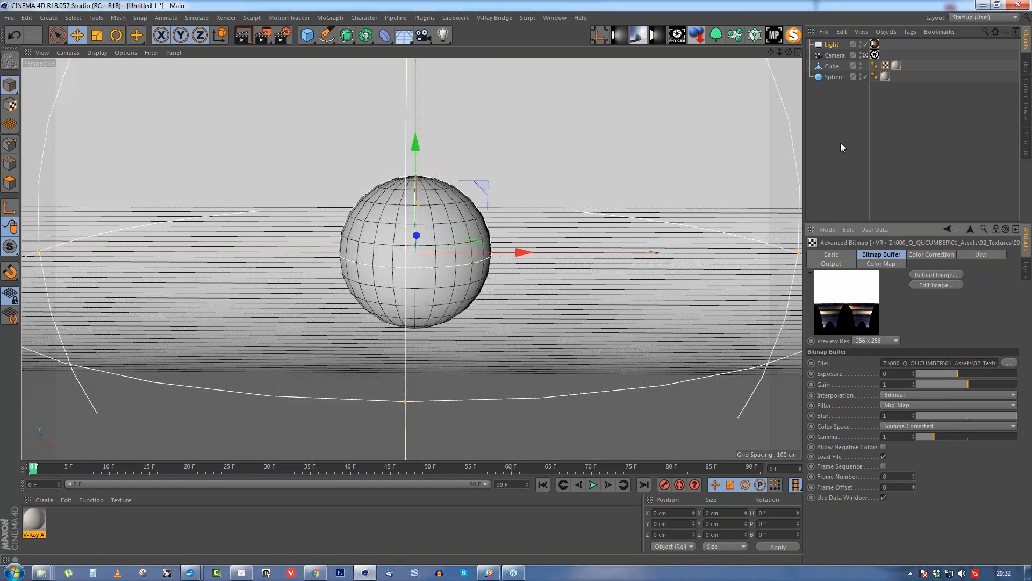
{"action": "left_click", "coordinate": [268, 39]}
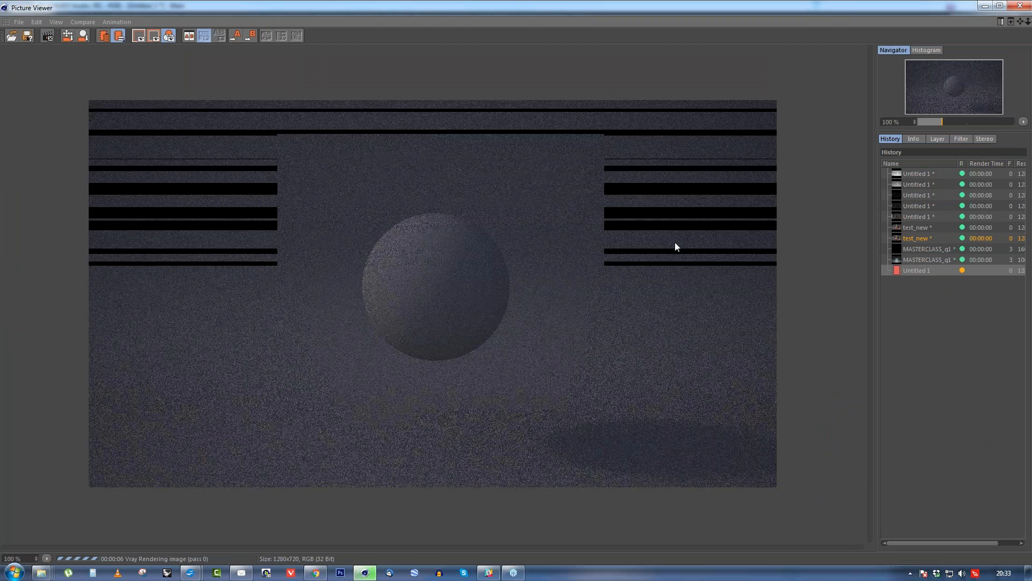
Stop the render, set the V-Ray physical camera's shutter speed to 100 and Film ISO to 200, and render again.
{"action": "left_click", "coordinate": [1021, 6]}
{"action": "left_click", "coordinate": [537, 327]}
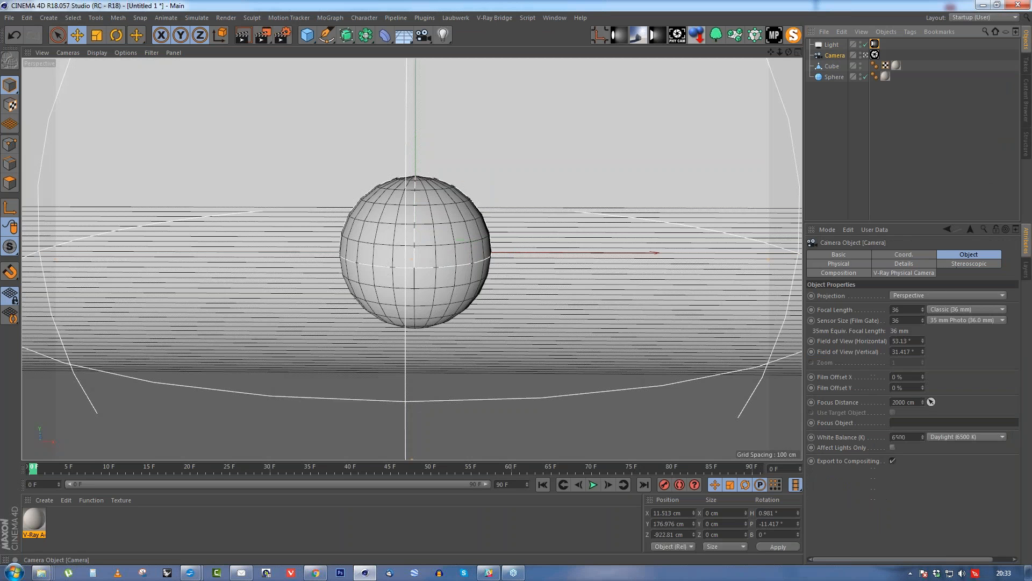
{"action": "left_click", "coordinate": [903, 272]}
{"action": "left_click_drag", "start_coordinate": [940, 225], "coordinate": [941, 133]}
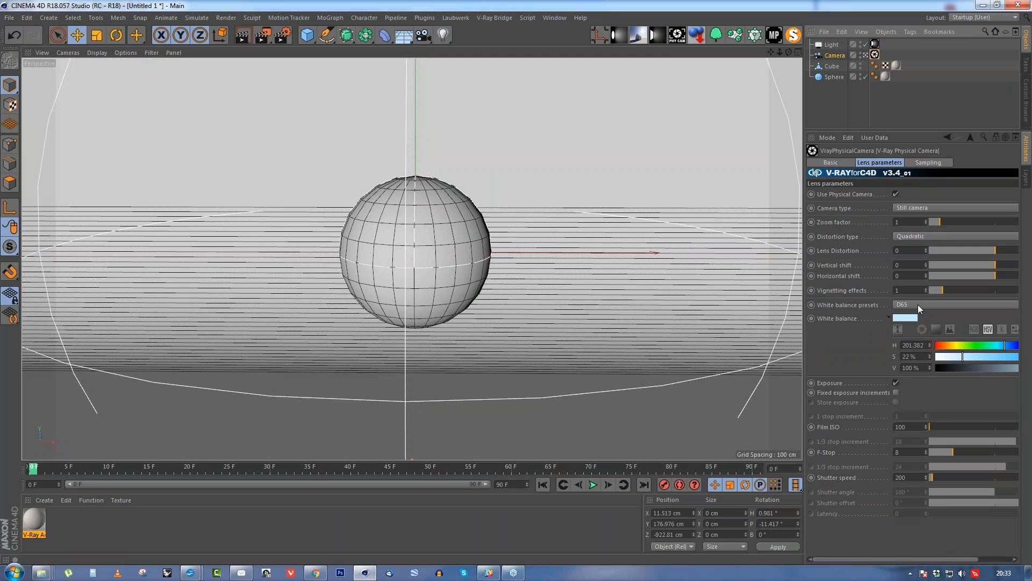
{"action": "left_click", "coordinate": [910, 476]}
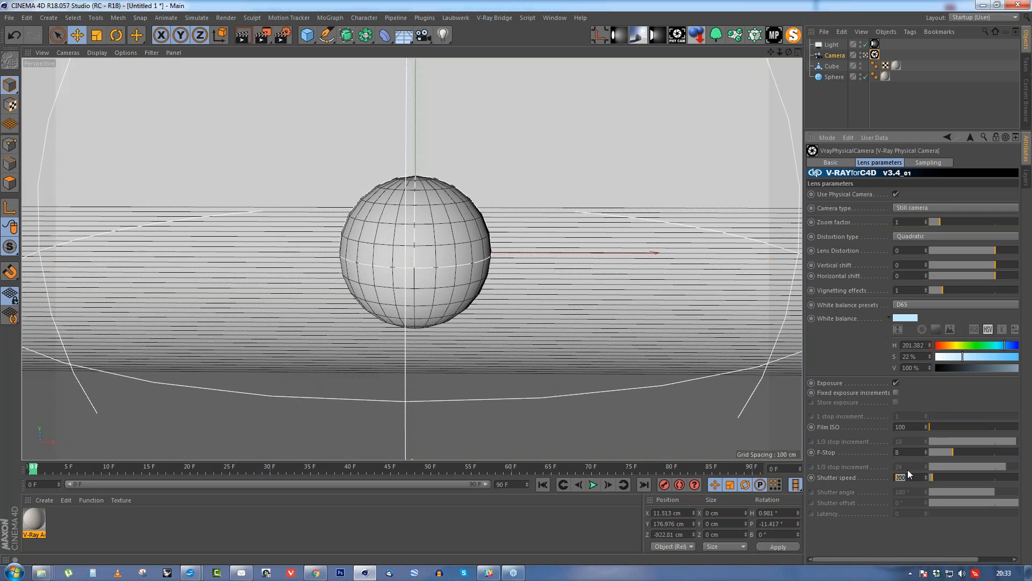
{"action": "left_click", "coordinate": [910, 427]}
{"action": "type", "text": "20"}
{"action": "left_click", "coordinate": [906, 452]}
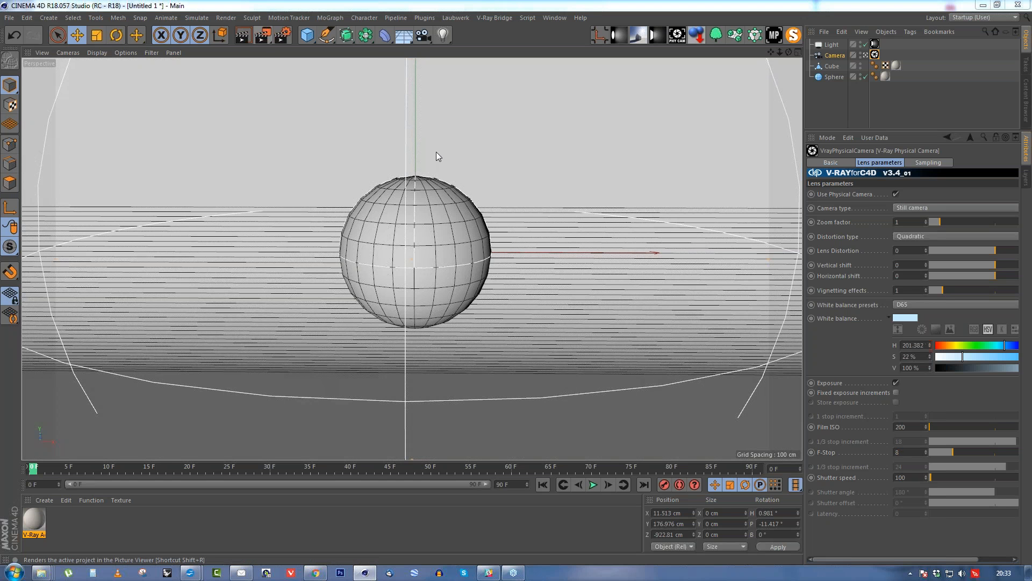
{"action": "key", "text": "shift+r"}
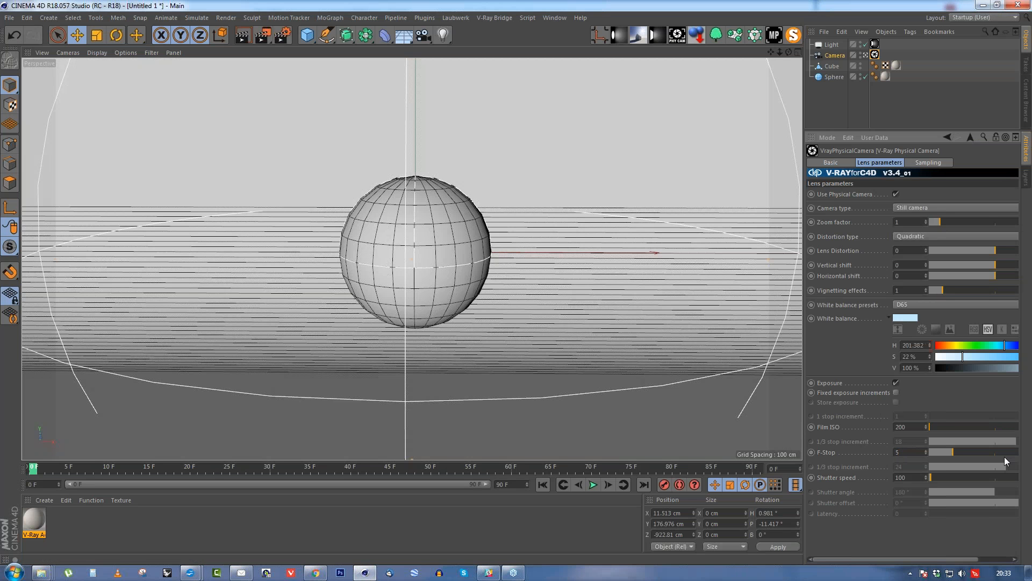
Set the physical camera's F-Stop to 5, render to the Picture Viewer, and stop the render after checking the exposure.
{"action": "key", "text": "Return"}
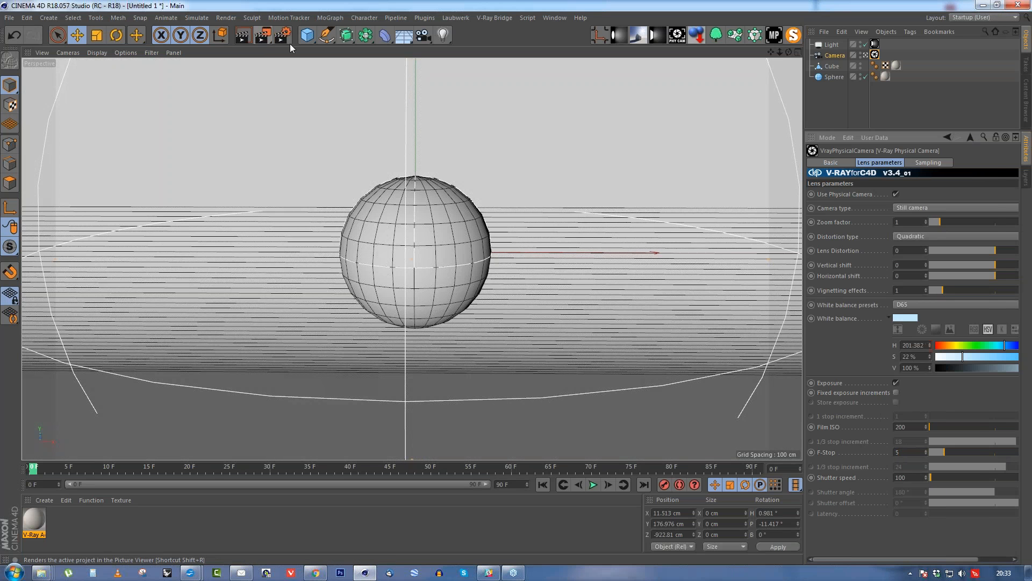
{"action": "left_click", "coordinate": [289, 43]}
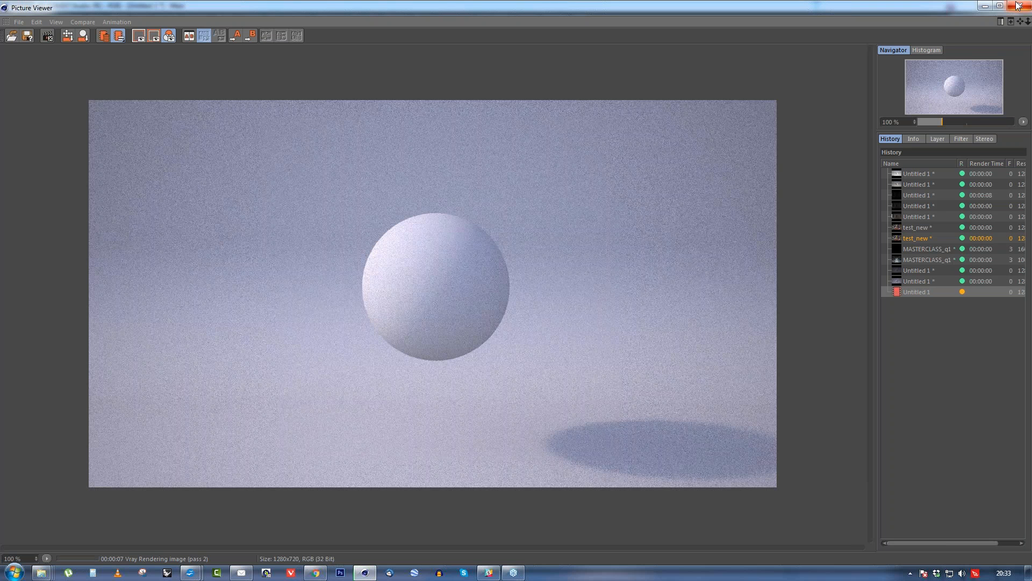
{"action": "left_click", "coordinate": [1019, 6]}
{"action": "left_click", "coordinate": [531, 327]}
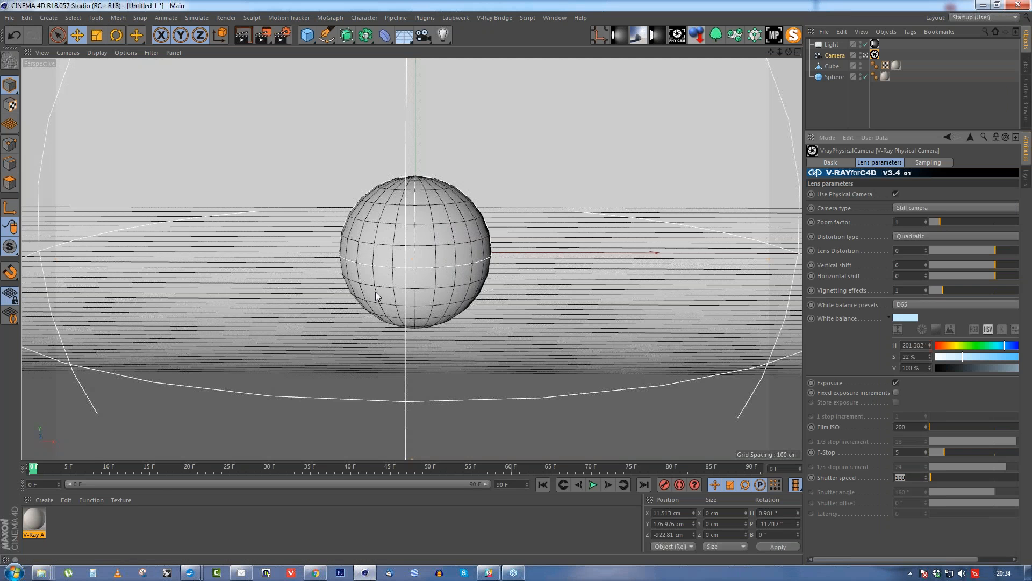
Create a new V-Ray Advanced Material and set its Diffuse Layer 1 transparency colour to black.
{"action": "left_click", "coordinate": [47, 499]}
{"action": "mouse_move", "coordinate": [62, 414]}
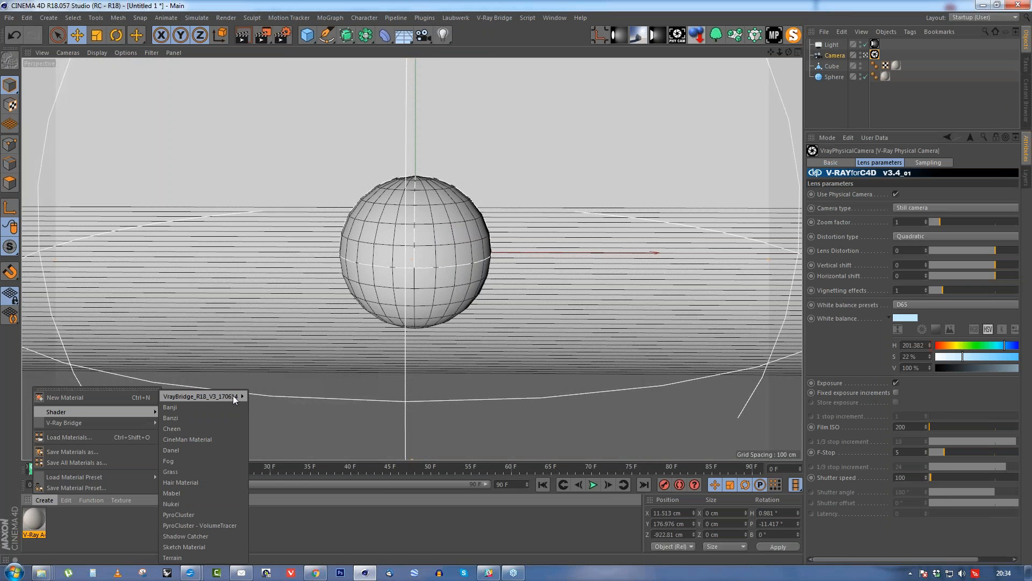
{"action": "mouse_move", "coordinate": [237, 397]}
{"action": "left_click", "coordinate": [292, 375]}
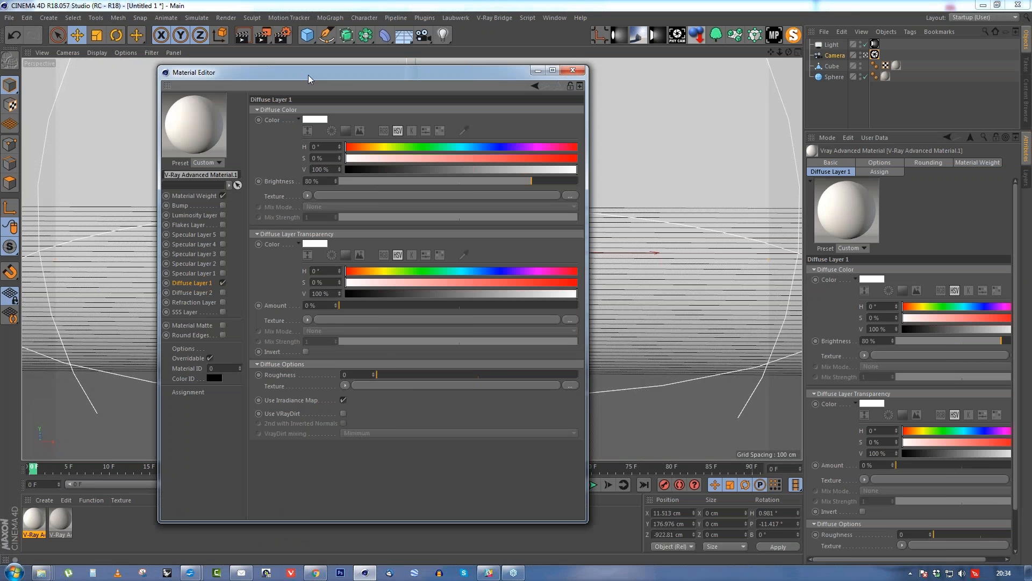
{"action": "left_click_drag", "start_coordinate": [308, 75], "coordinate": [460, 80]}
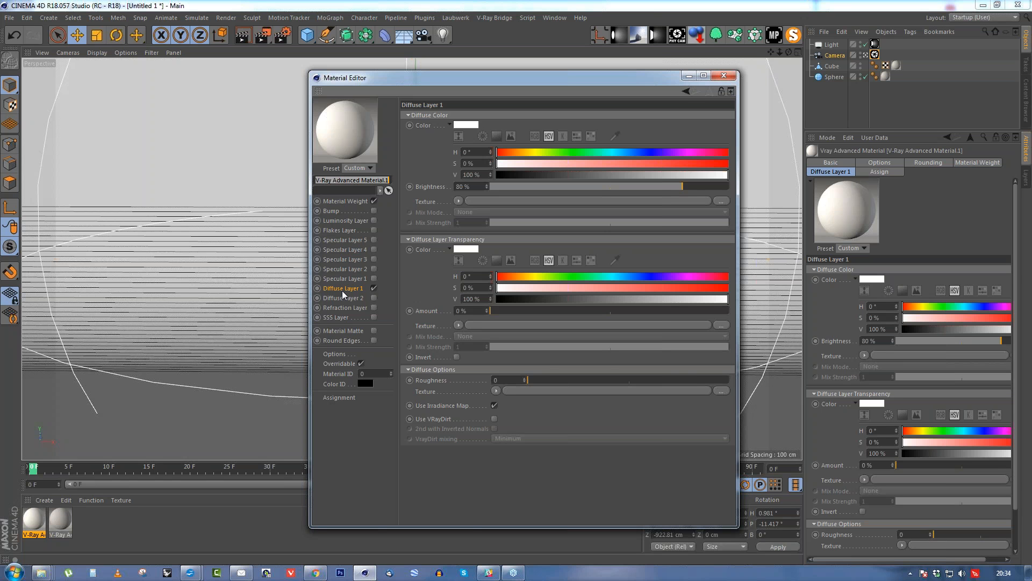
{"action": "left_click_drag", "start_coordinate": [439, 85], "coordinate": [379, 86]}
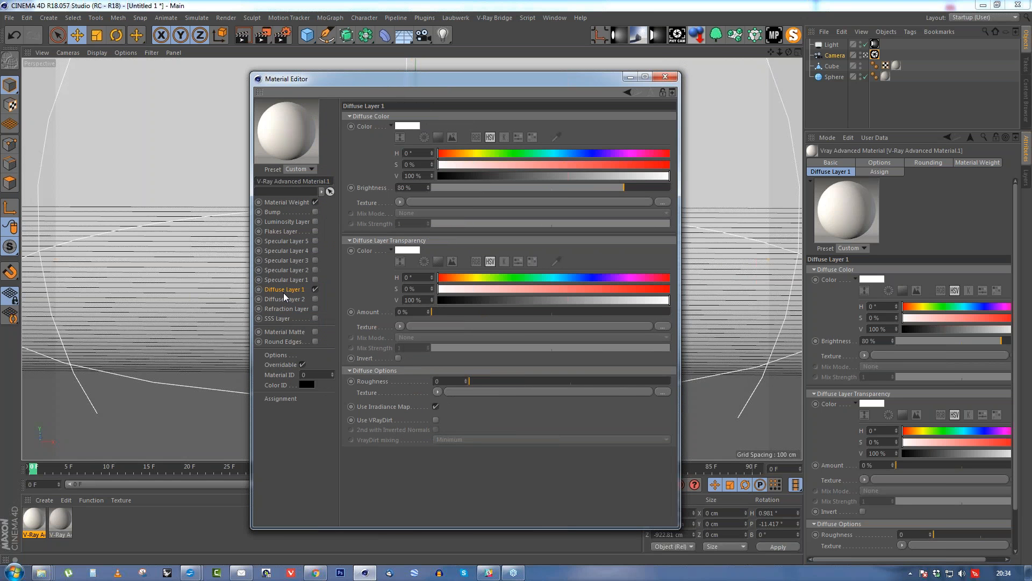
{"action": "left_click_drag", "start_coordinate": [468, 305], "coordinate": [438, 300]}
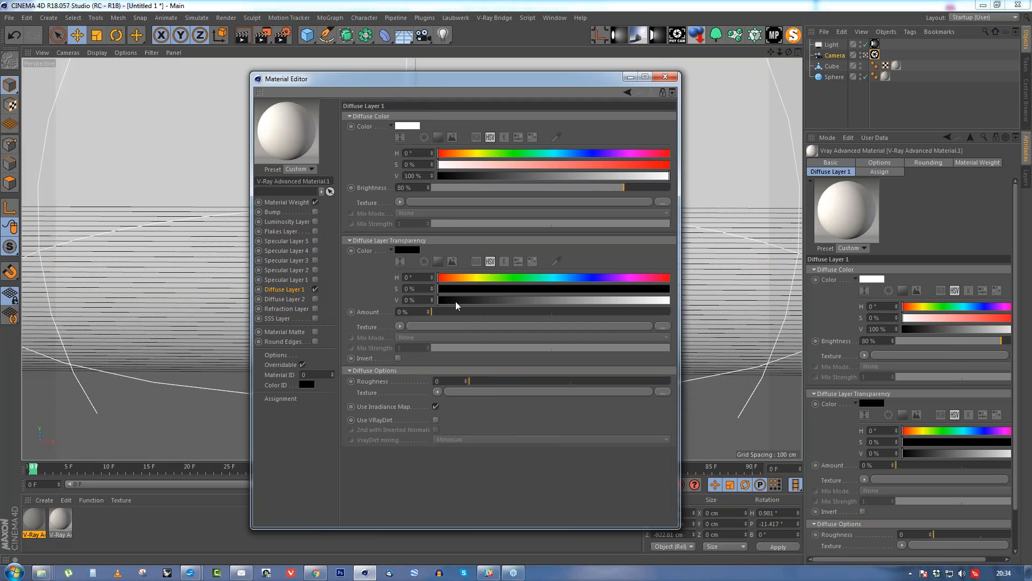
Enable Specular Layer 1 with a Fresnel IOR of 22 and the Microfacet GTR (GGX) type.
{"action": "left_click", "coordinate": [295, 280]}
{"action": "left_click", "coordinate": [315, 280]}
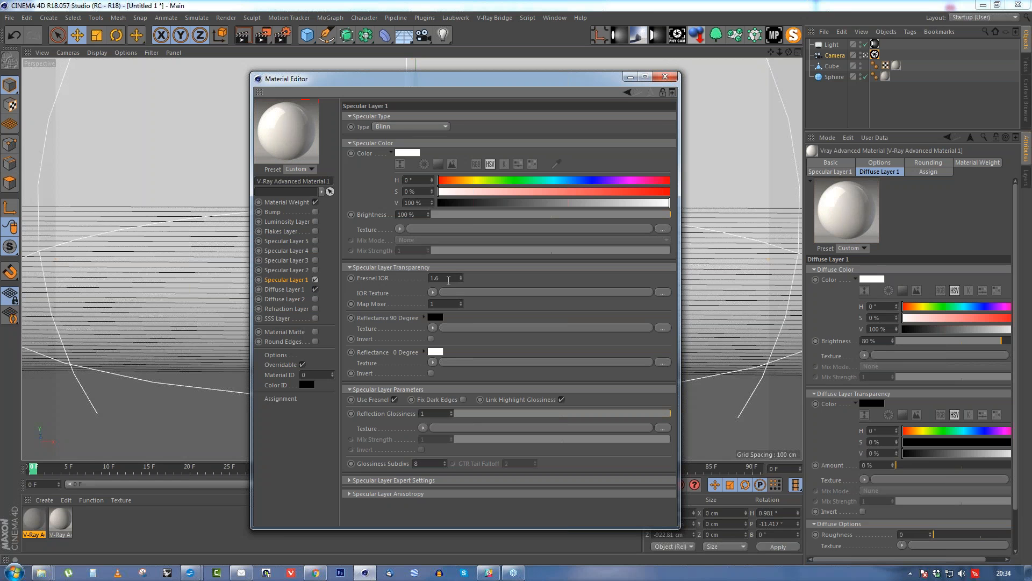
{"action": "double_click", "coordinate": [449, 278]}
{"action": "type", "text": "22"}
{"action": "key", "text": "Return"}
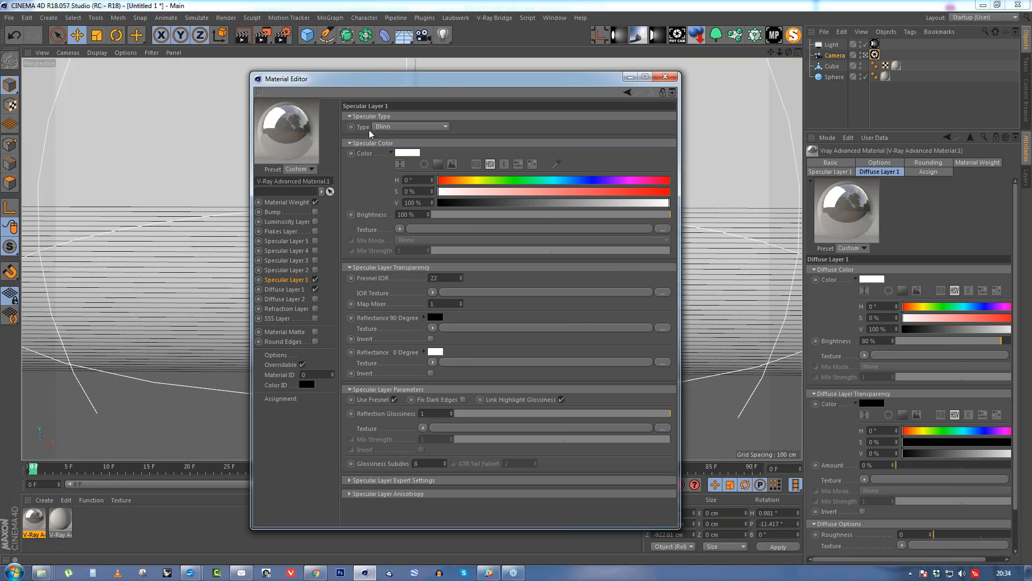
{"action": "left_click", "coordinate": [389, 128]}
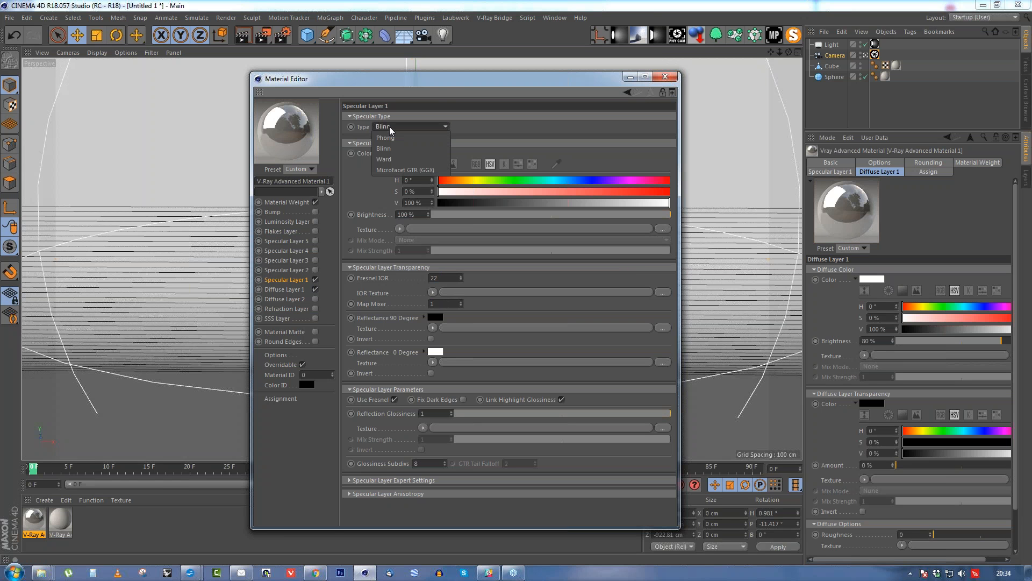
{"action": "left_click", "coordinate": [402, 171]}
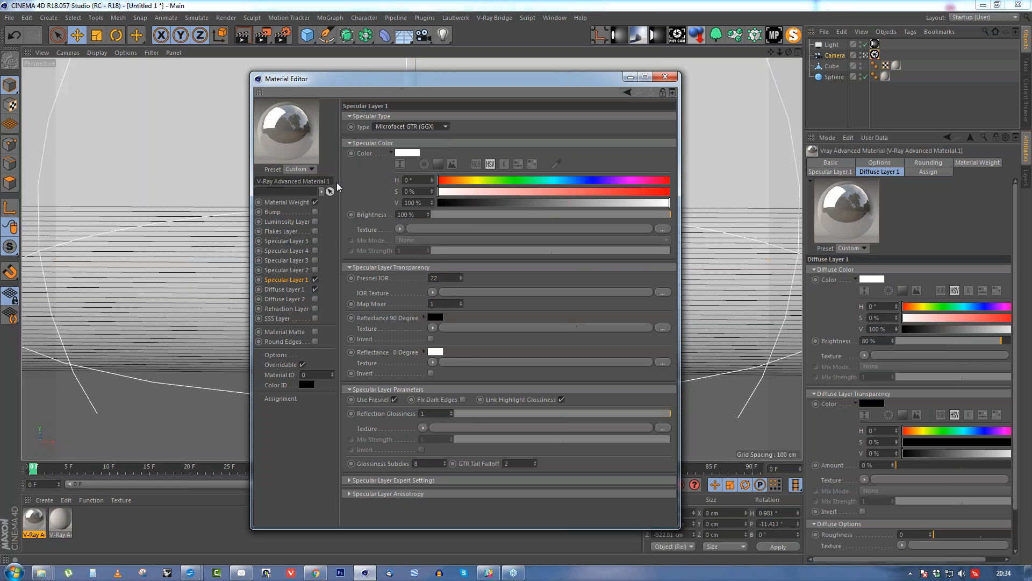
Lower the specular layer's Reflection Glossiness to 0.75 and apply the new material to the sphere.
{"action": "left_click", "coordinate": [286, 290]}
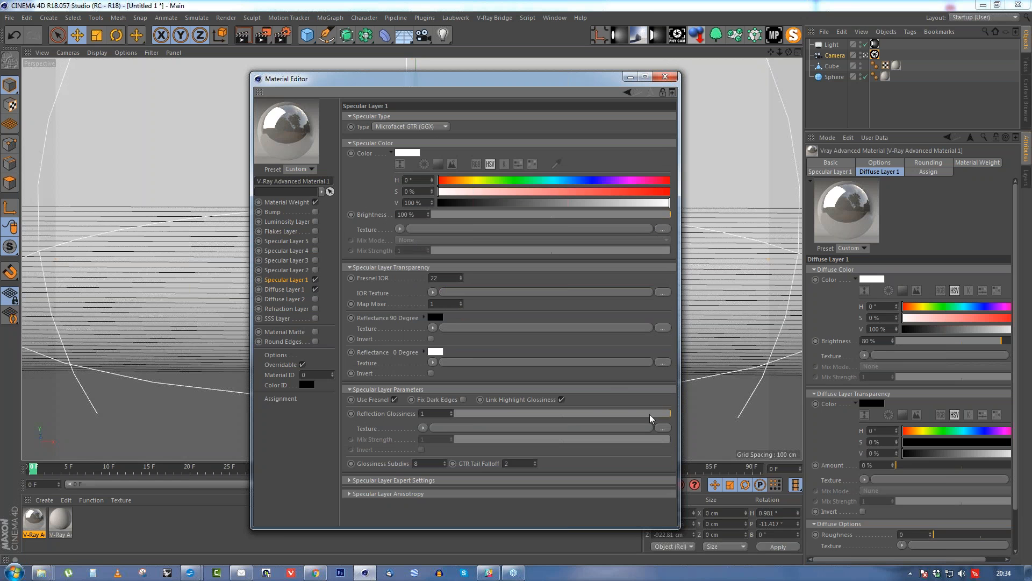
{"action": "left_click_drag", "start_coordinate": [642, 415], "coordinate": [617, 413]}
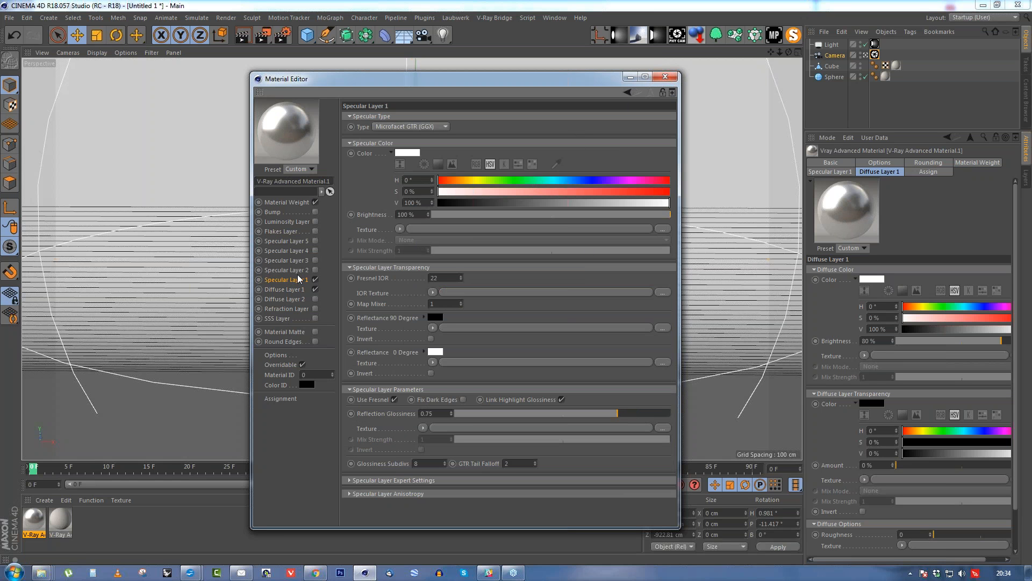
{"action": "left_click", "coordinate": [665, 78]}
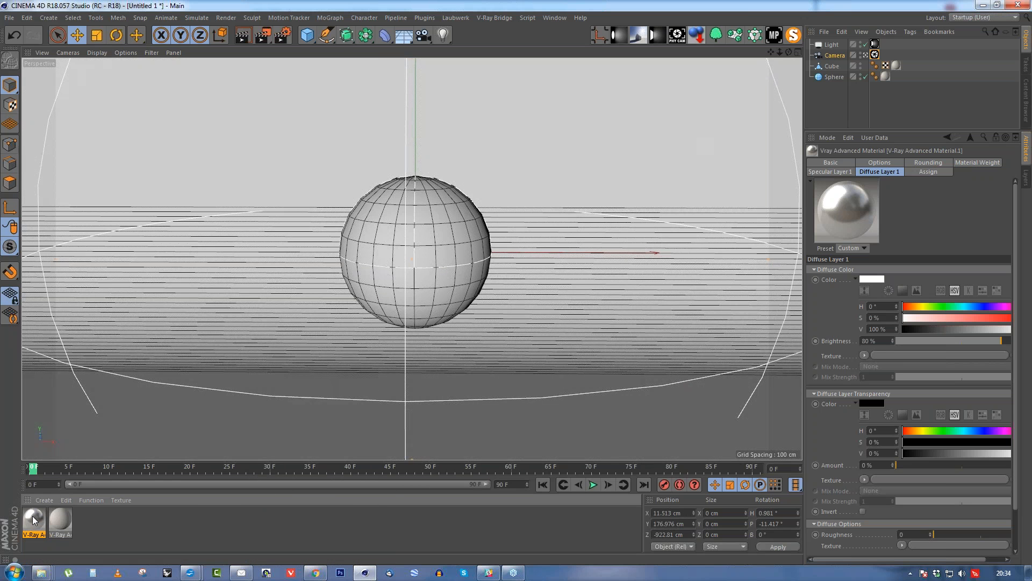
{"action": "left_click_drag", "start_coordinate": [34, 520], "coordinate": [885, 77]}
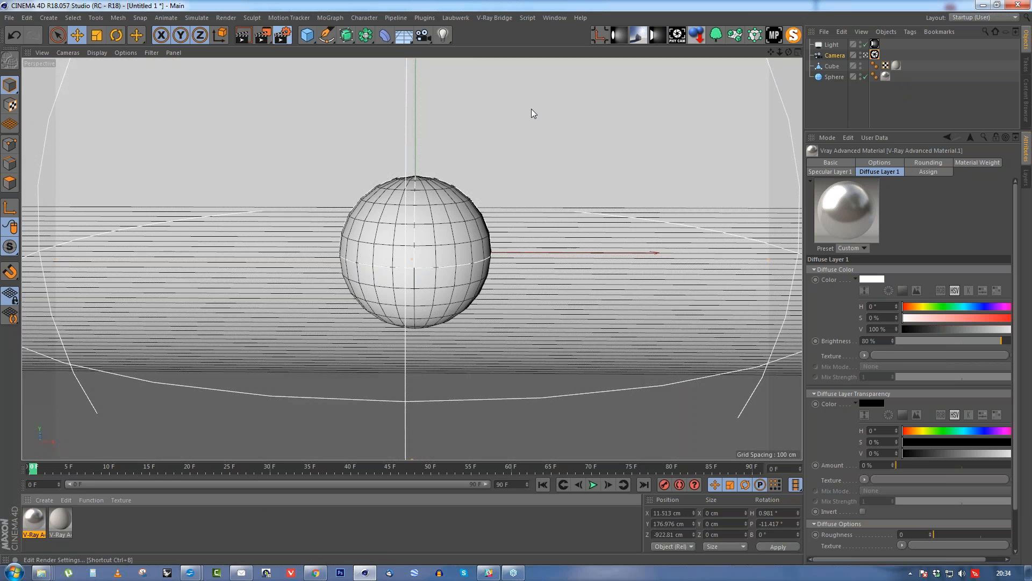
Set the output width to 1000 pixels with the ratio locked, then test-render the reflective sphere and stop the render.
{"action": "key", "text": "ctrl+b"}
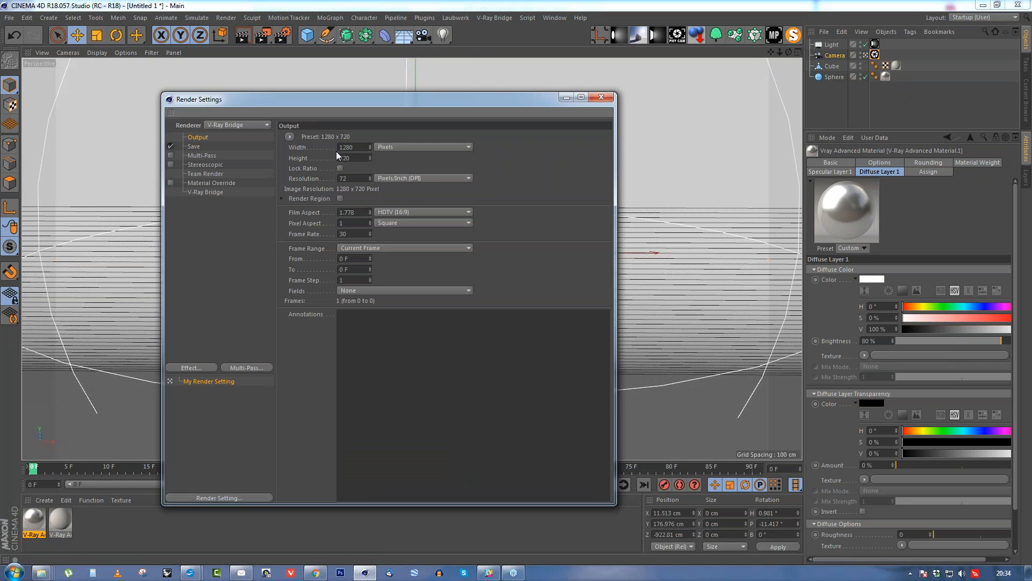
{"action": "left_click", "coordinate": [340, 167]}
{"action": "left_click_drag", "start_coordinate": [347, 147], "coordinate": [345, 147]}
{"action": "type", "text": "00"}
{"action": "left_click", "coordinate": [360, 158]}
{"action": "left_click", "coordinate": [600, 97]}
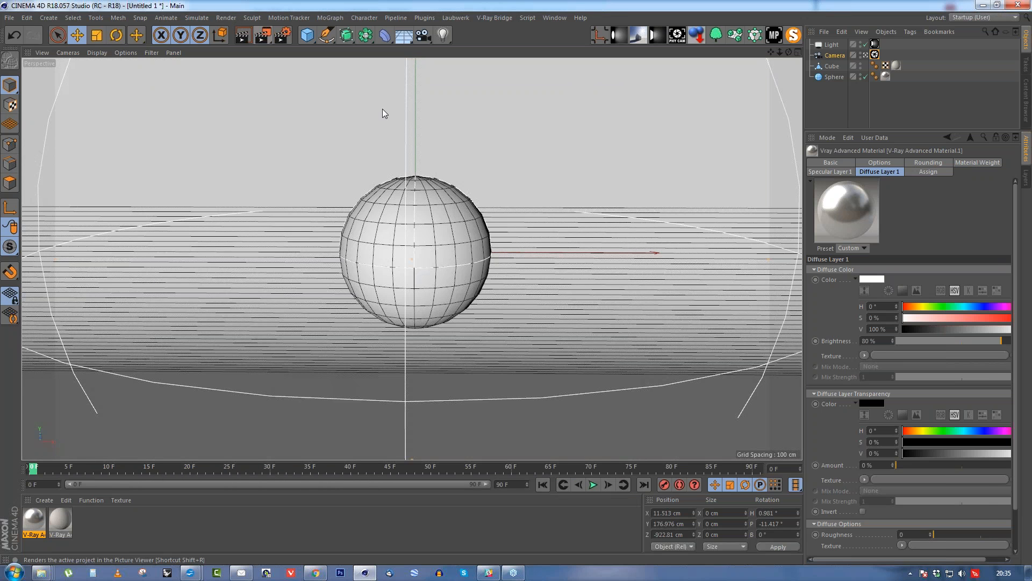
{"action": "key", "text": "shift+r"}
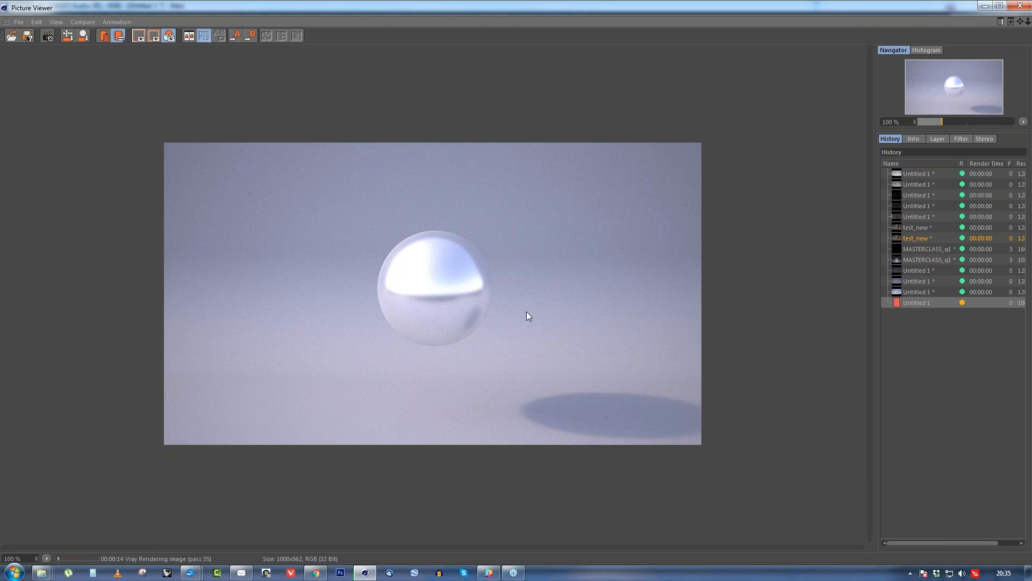
{"action": "left_click", "coordinate": [1020, 5]}
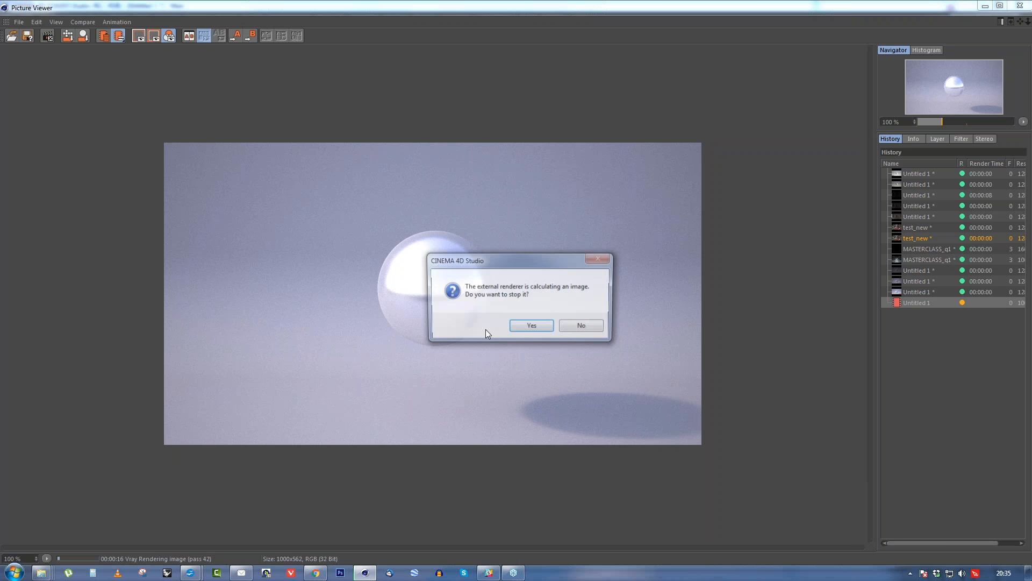
{"action": "left_click", "coordinate": [530, 327]}
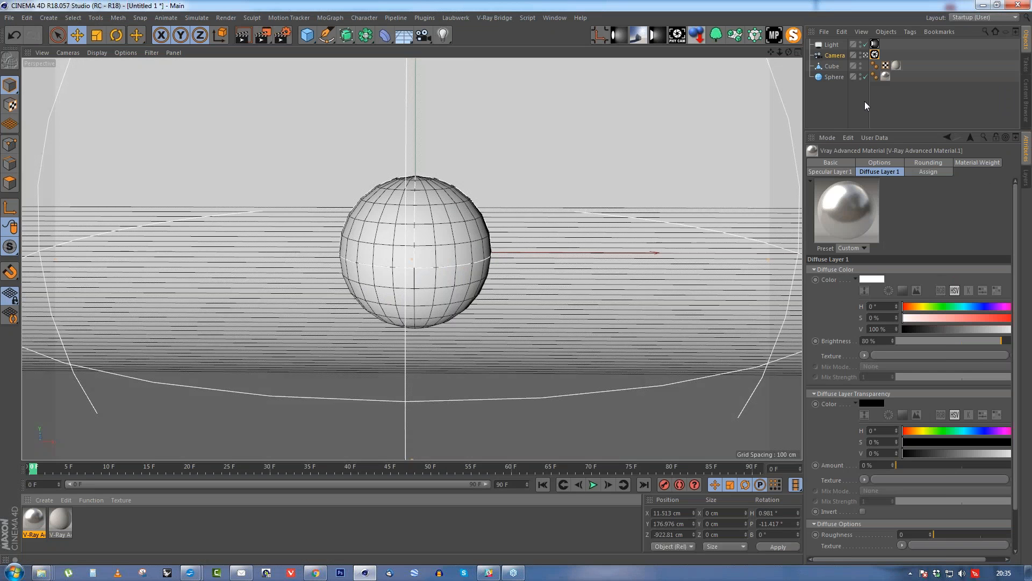
Leave the camera view and delete the cube backdrop from the scene.
{"action": "left_click", "coordinate": [866, 55]}
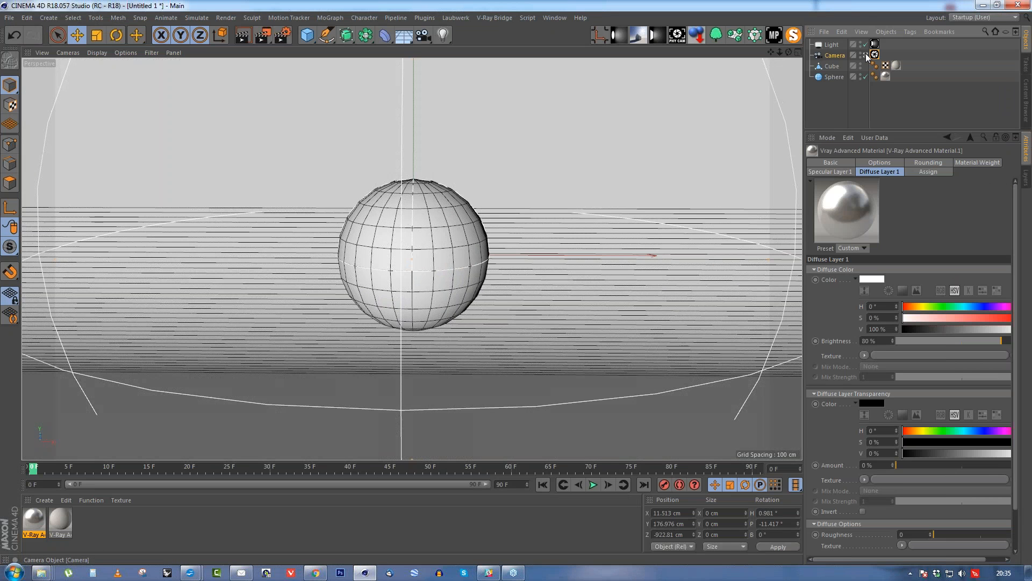
{"action": "left_click", "coordinate": [867, 56]}
{"action": "left_click_drag", "start_coordinate": [404, 295], "coordinate": [383, 251], "text": "alt"}
{"action": "scroll", "coordinate": [375, 282], "scroll_direction": "up", "scroll_amount": 2}
{"action": "left_click", "coordinate": [398, 278]}
{"action": "scroll", "coordinate": [398, 279], "scroll_direction": "down", "scroll_amount": 2}
{"action": "key", "text": "Delete"}
Add a second sphere and scale it up to about 5886 cm across so it encloses the scene.
{"action": "left_click", "coordinate": [305, 36]}
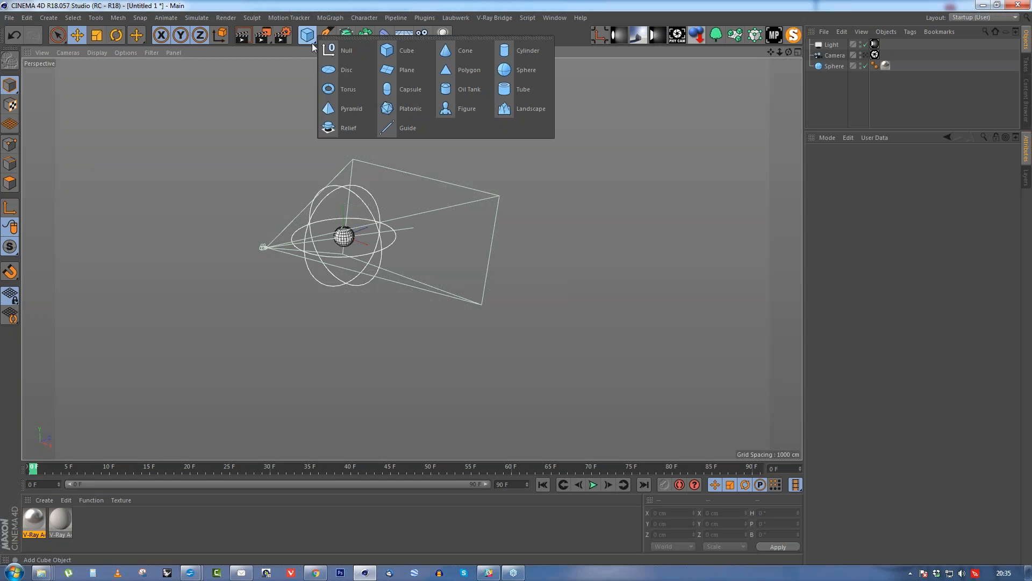
{"action": "left_click", "coordinate": [532, 69]}
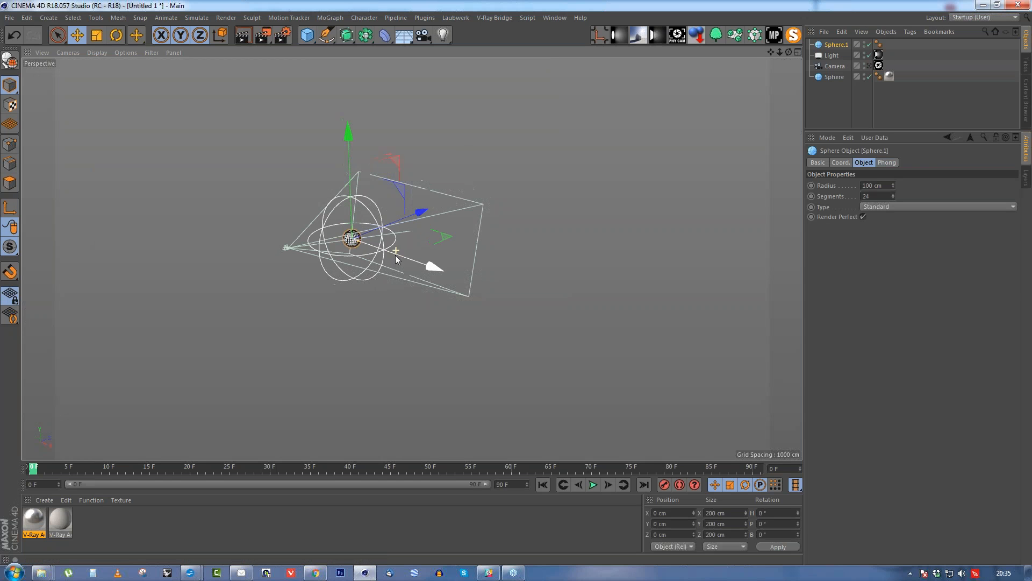
{"action": "left_click_drag", "start_coordinate": [362, 328], "coordinate": [935, 314]}
Make the large sphere editable and delete its polygons above the widest band, leaving an open bowl.
{"action": "key", "text": "u"}
{"action": "key", "text": "l"}
{"action": "left_click", "coordinate": [10, 184]}
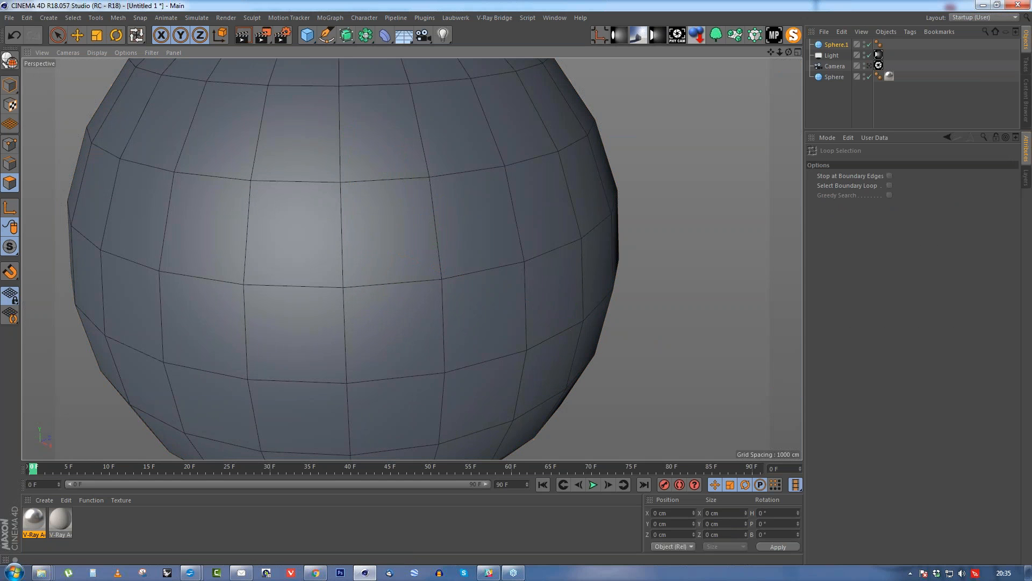
{"action": "left_click", "coordinate": [10, 60]}
{"action": "left_click", "coordinate": [334, 259]}
{"action": "left_click", "coordinate": [333, 259]}
{"action": "key", "text": "u"}
{"action": "key", "text": "f"}
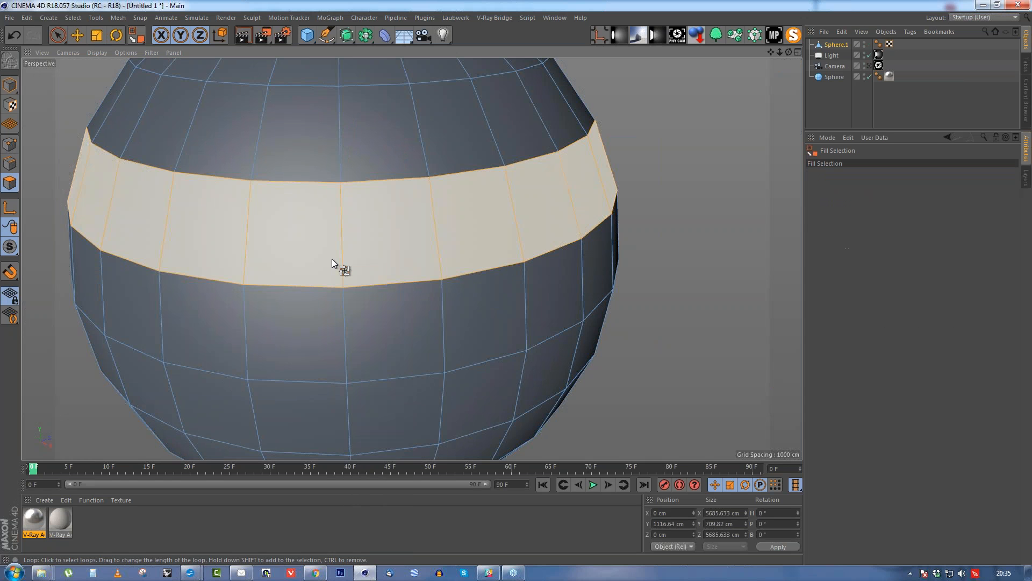
{"action": "left_click", "coordinate": [369, 179]}
{"action": "key", "text": "Delete"}
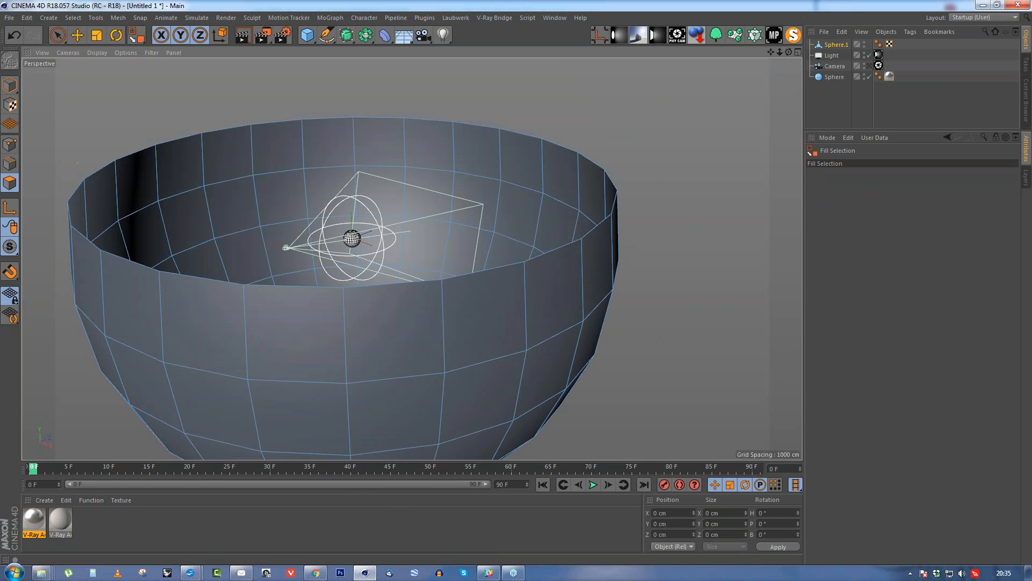
{"action": "scroll", "coordinate": [410, 265], "scroll_direction": "down", "scroll_amount": 2}
{"action": "left_click_drag", "start_coordinate": [410, 265], "coordinate": [452, 263], "text": "alt"}
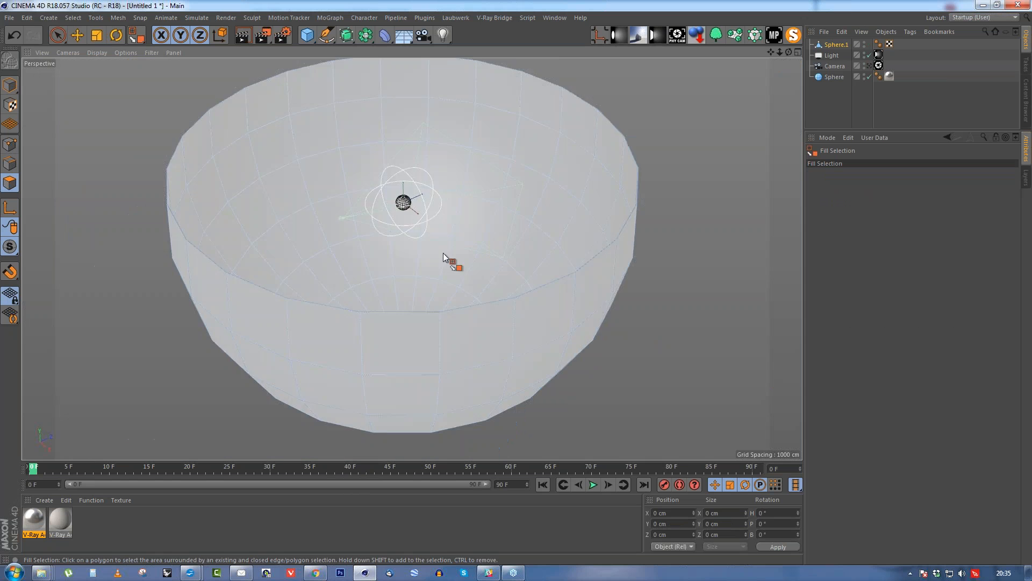
Flatten the bowl vertically to about 2745 cm high and raise it to about Y 338 cm.
{"action": "left_click", "coordinate": [57, 39]}
{"action": "left_click", "coordinate": [10, 86]}
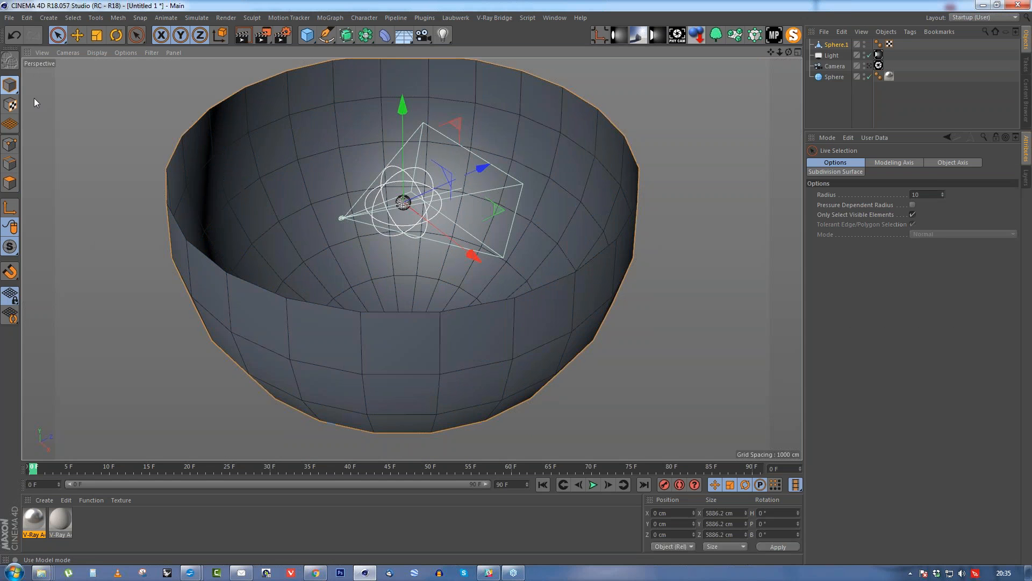
{"action": "key", "text": "t"}
{"action": "left_click_drag", "start_coordinate": [408, 110], "coordinate": [414, 159]}
{"action": "key", "text": "e"}
{"action": "left_click_drag", "start_coordinate": [402, 121], "coordinate": [402, 99]}
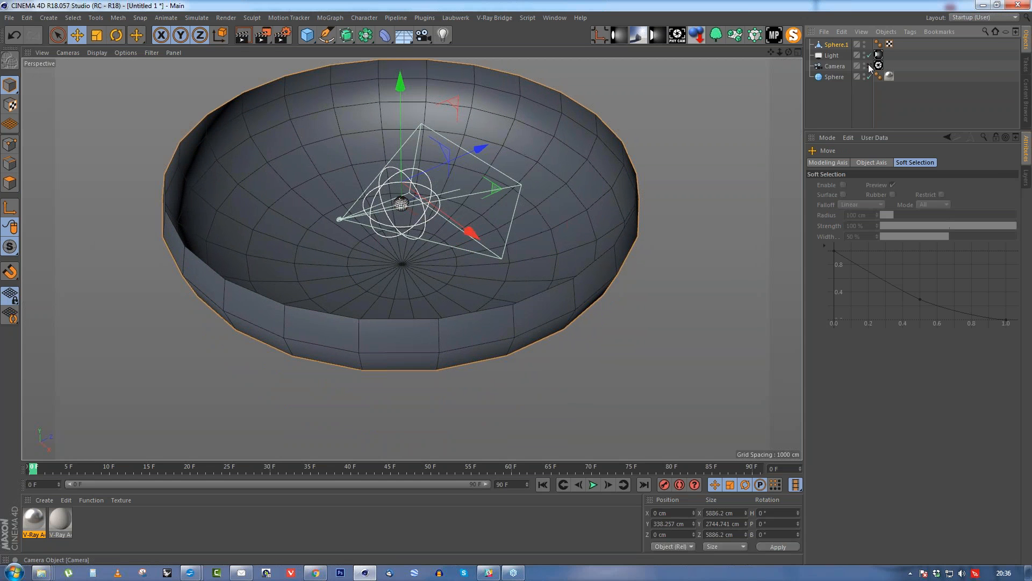
Look through the scene camera again and create a new V-Ray Advanced Material.
{"action": "left_click", "coordinate": [877, 65]}
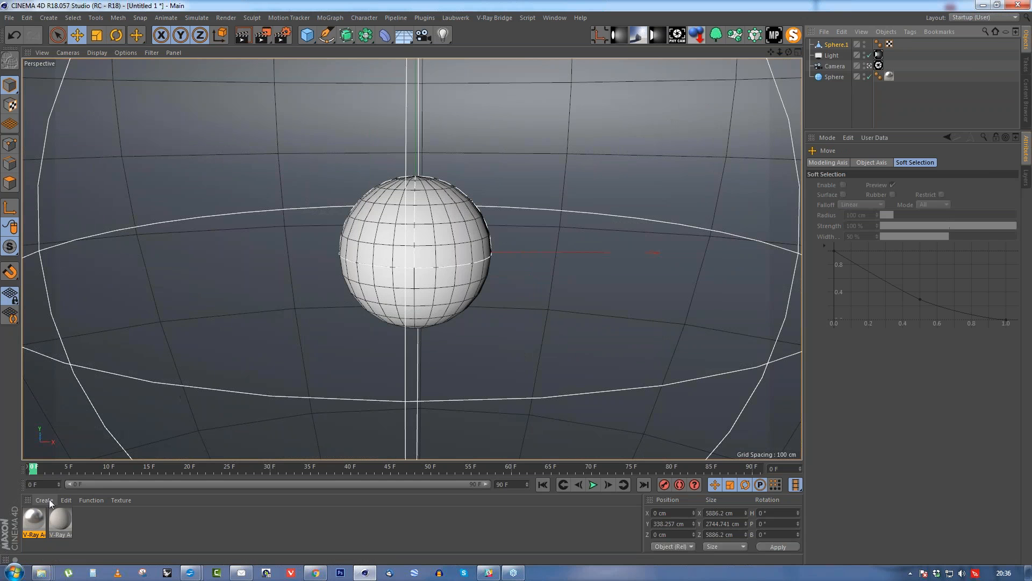
{"action": "left_click", "coordinate": [47, 502]}
{"action": "mouse_move", "coordinate": [70, 412]}
{"action": "mouse_move", "coordinate": [197, 396]}
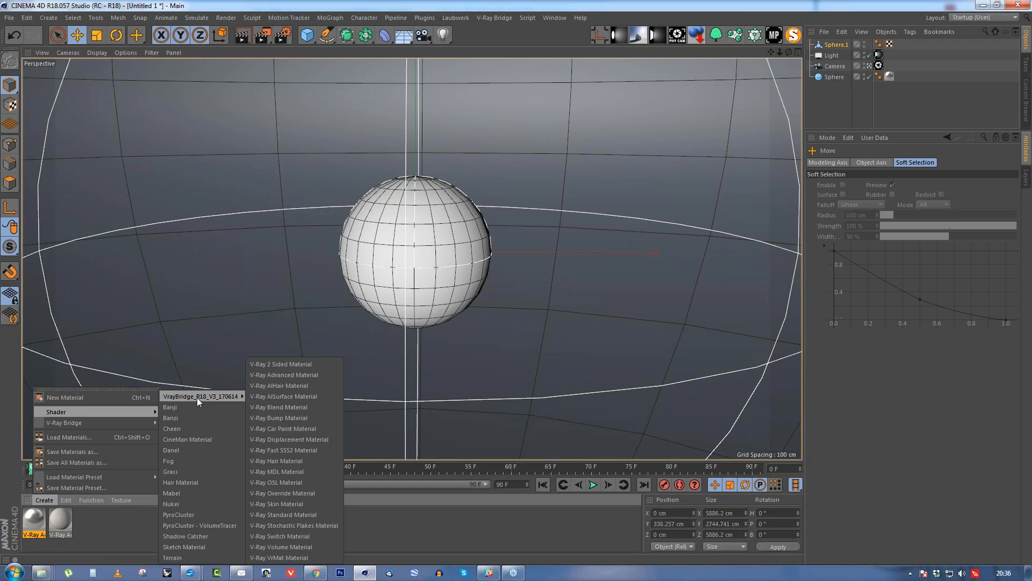
{"action": "left_click", "coordinate": [291, 374]}
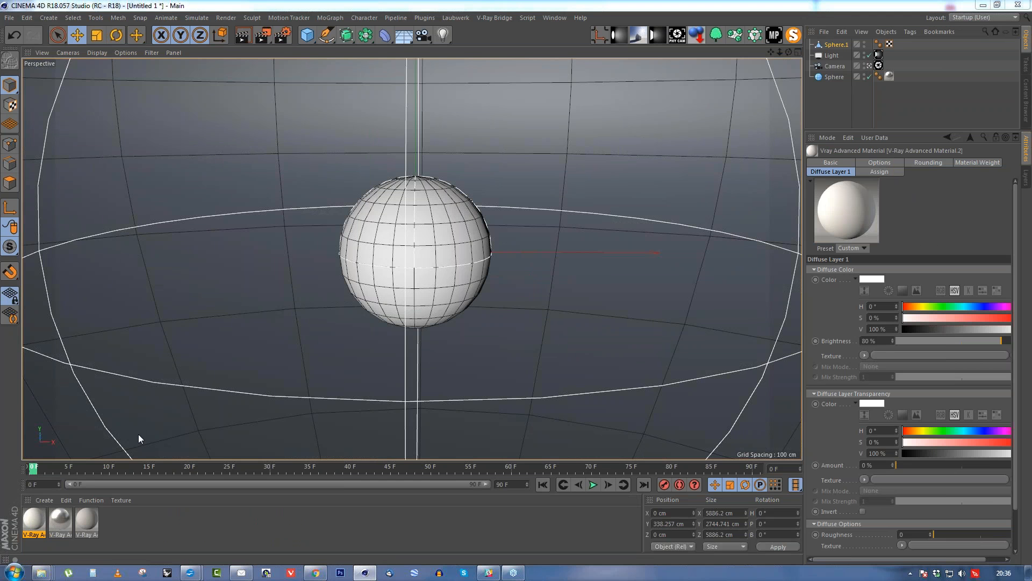
Load LightTentReflection.jpg from the studios HDRI folder as a V-Ray bitmap in the new material's diffuse colour texture.
{"action": "left_click", "coordinate": [198, 283]}
{"action": "left_click", "coordinate": [307, 195]}
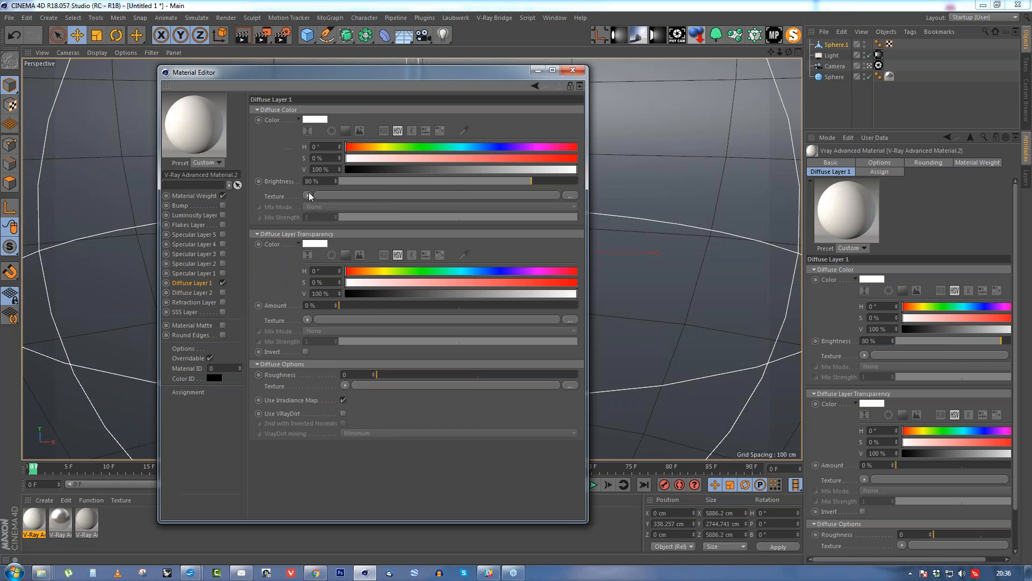
{"action": "mouse_move", "coordinate": [371, 462]}
{"action": "left_click", "coordinate": [439, 364]}
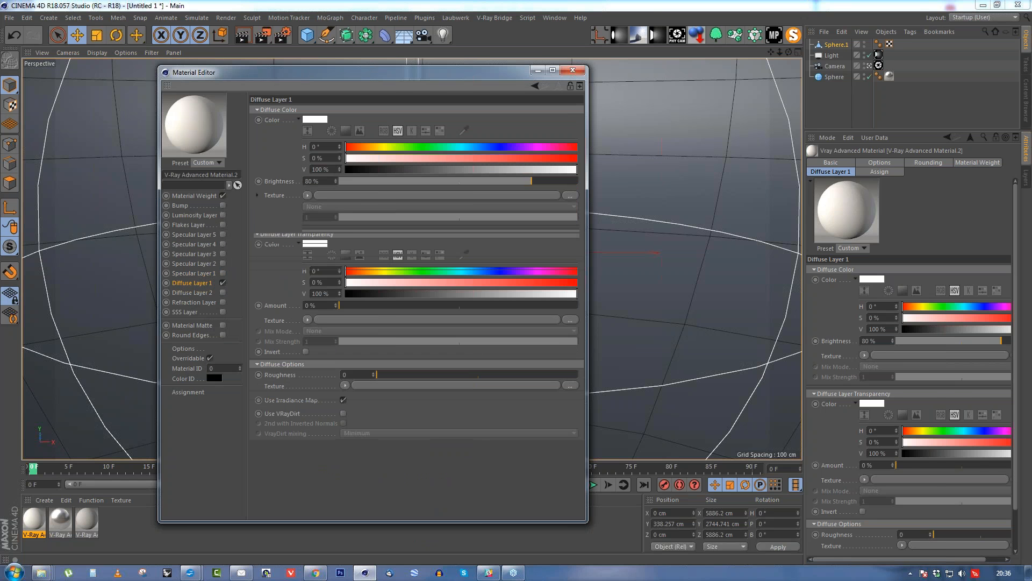
{"action": "left_click", "coordinate": [316, 212]}
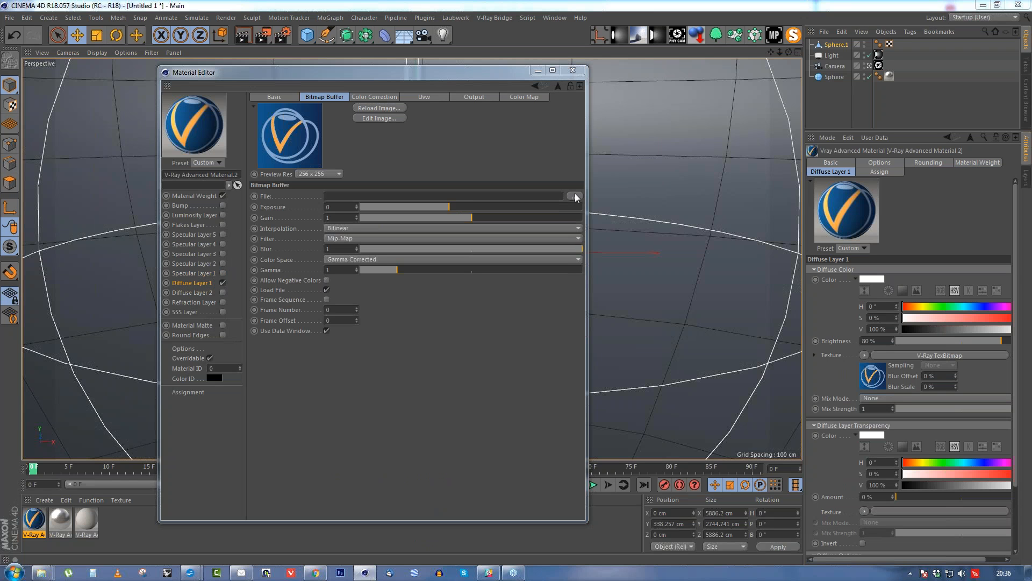
{"action": "left_click", "coordinate": [574, 196]}
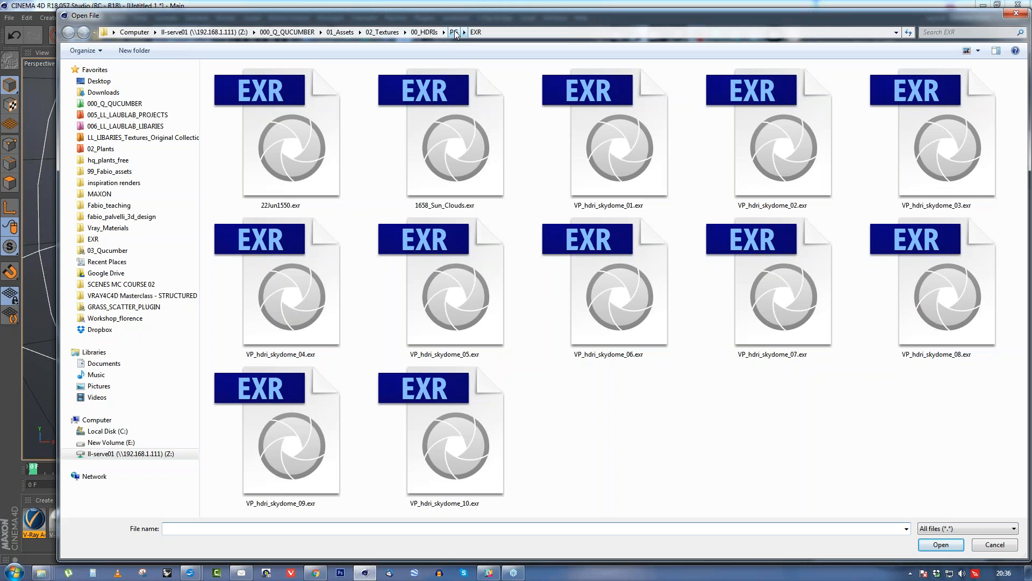
{"action": "left_click", "coordinate": [454, 30]}
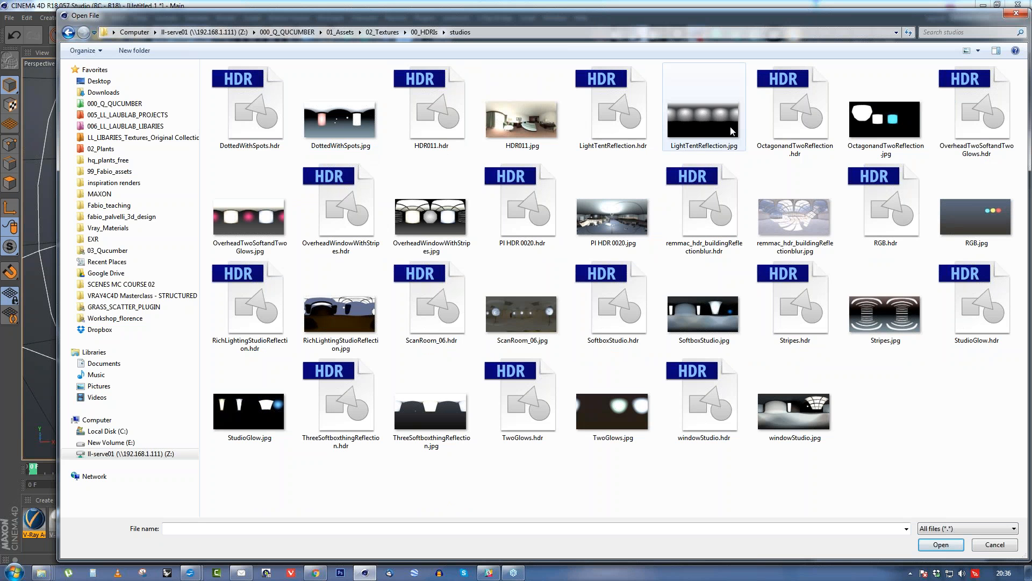
{"action": "left_click", "coordinate": [707, 117]}
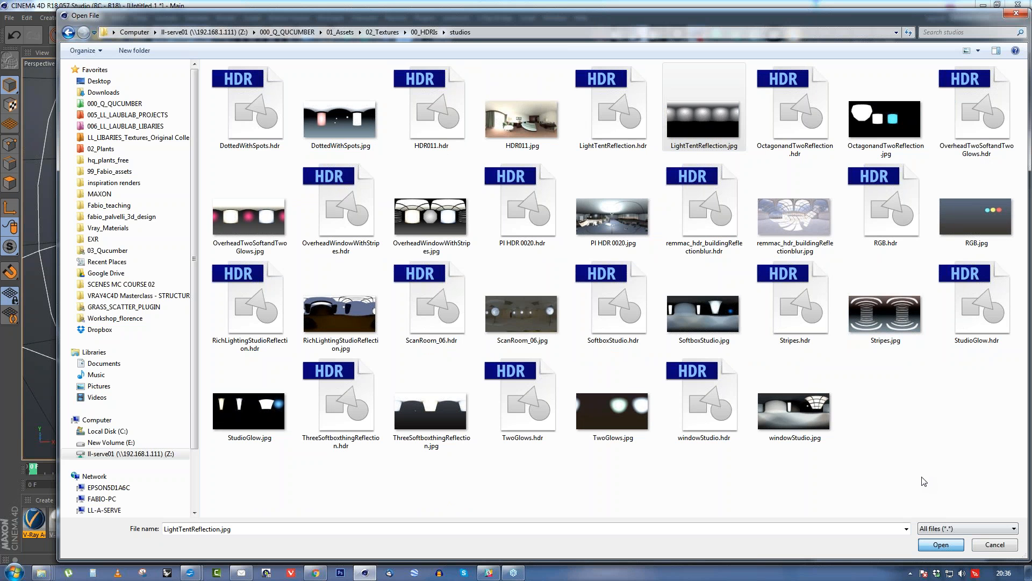
{"action": "left_click", "coordinate": [941, 544]}
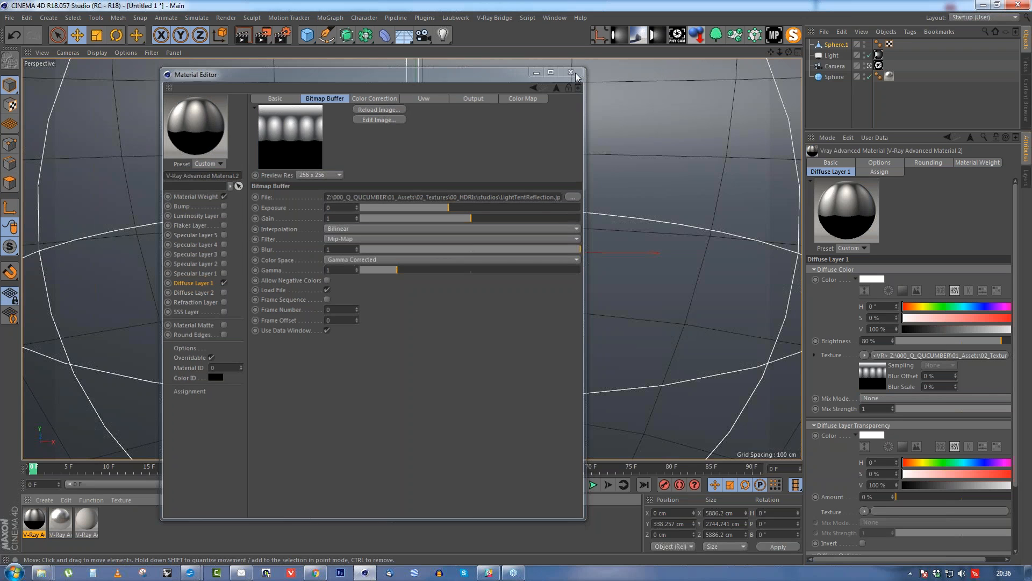
{"action": "left_click", "coordinate": [574, 72]}
Apply the textured material to the bowl and flatten the bowl vertically to about 2364 cm high.
{"action": "left_click_drag", "start_coordinate": [37, 506], "coordinate": [189, 305]}
{"action": "key", "text": "t"}
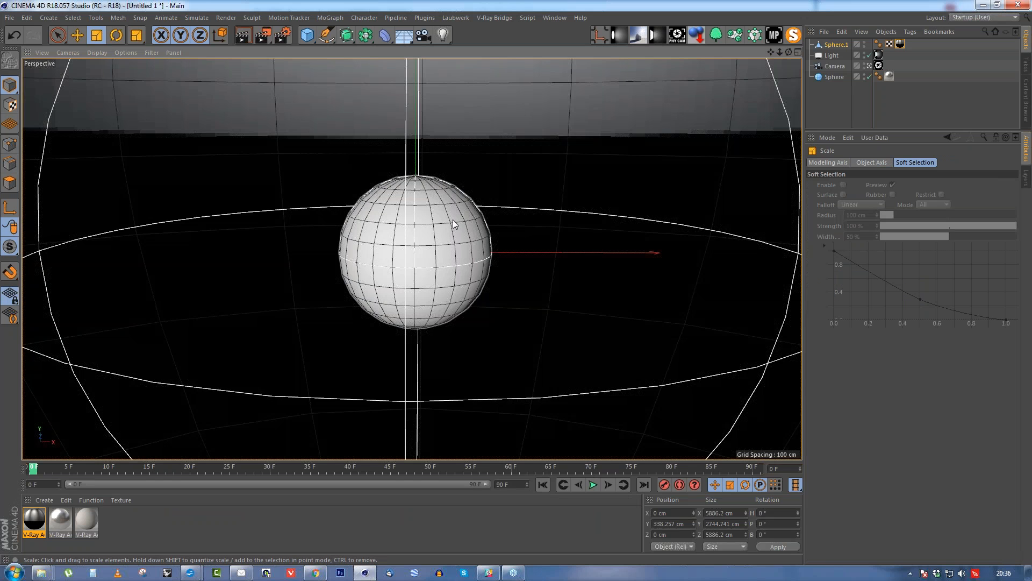
{"action": "scroll", "coordinate": [424, 234], "scroll_direction": "down", "scroll_amount": 3}
{"action": "left_click_drag", "start_coordinate": [466, 198], "coordinate": [277, 192], "text": "alt"}
{"action": "scroll", "coordinate": [449, 193], "scroll_direction": "down", "scroll_amount": 5}
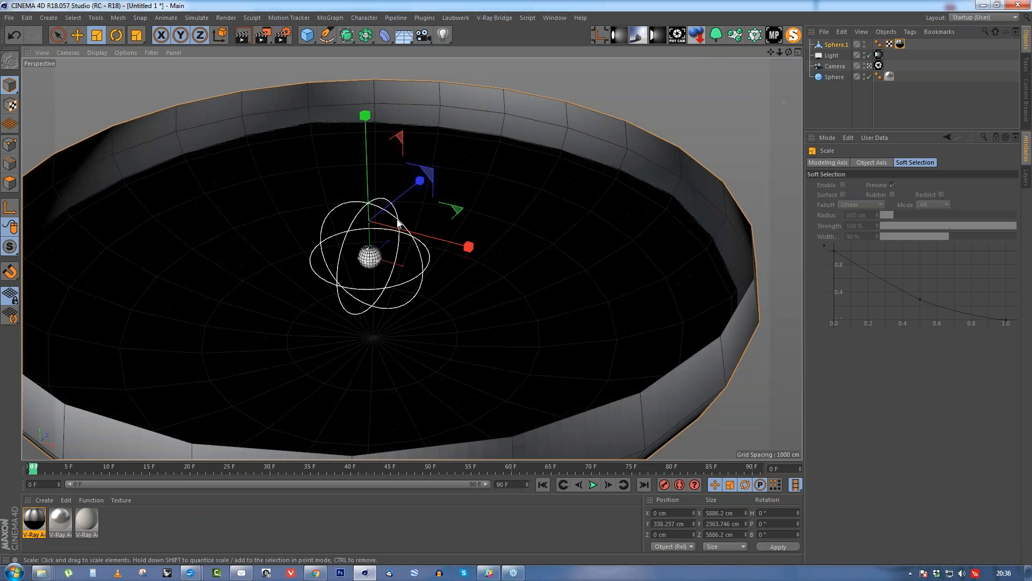
Set the projection of the bowl's texture tag to Spherical.
{"action": "left_click", "coordinate": [900, 44]}
{"action": "left_click", "coordinate": [908, 207]}
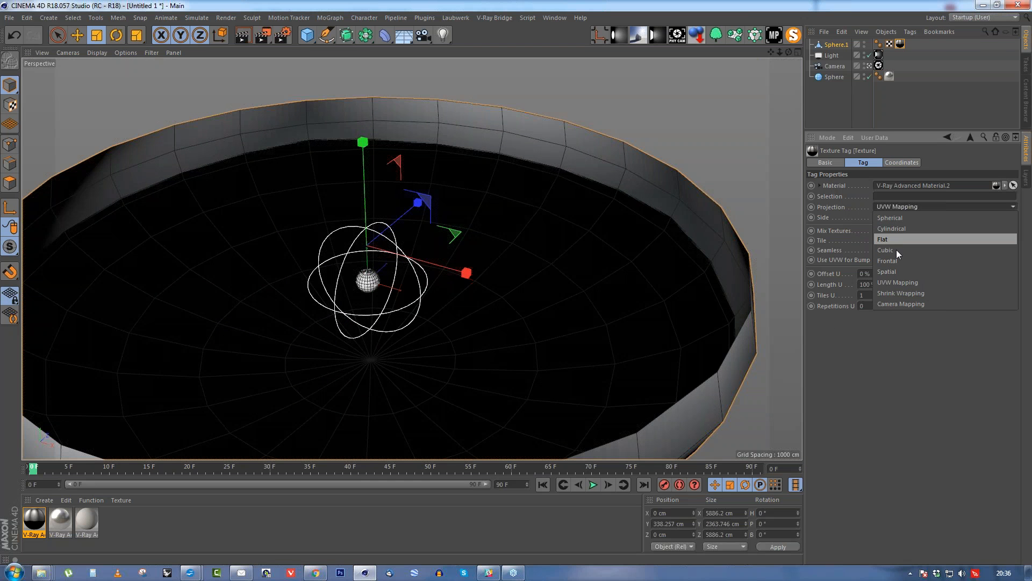
{"action": "left_click", "coordinate": [902, 218]}
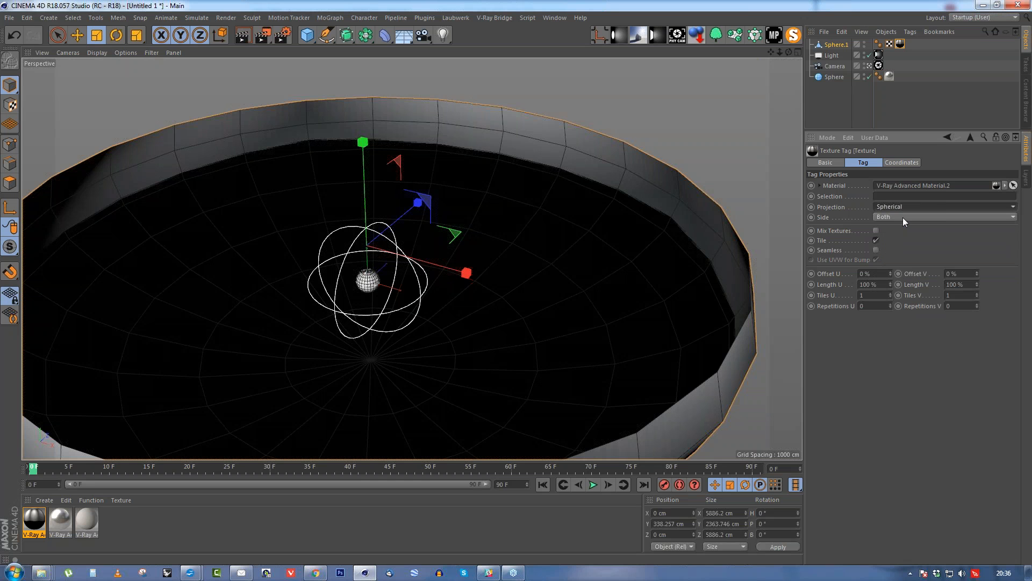
{"action": "left_click_drag", "start_coordinate": [446, 213], "coordinate": [451, 231], "text": "alt"}
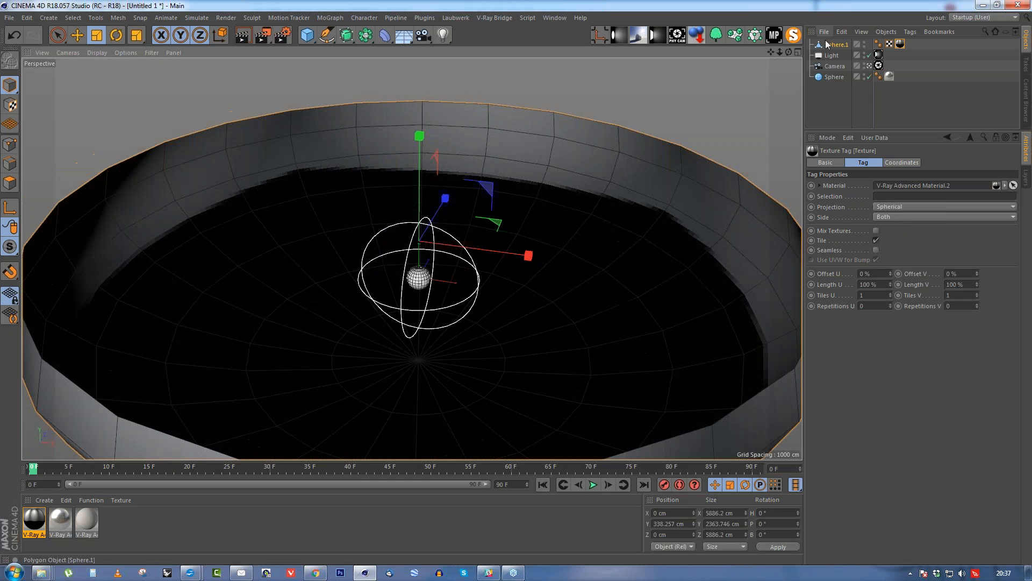
Add a V-Ray Compositing tag to the bowl and turn off its visibility to the camera.
{"action": "right_click", "coordinate": [835, 44]}
{"action": "mouse_move", "coordinate": [872, 48]}
{"action": "mouse_move", "coordinate": [849, 178]}
{"action": "left_click", "coordinate": [792, 190]}
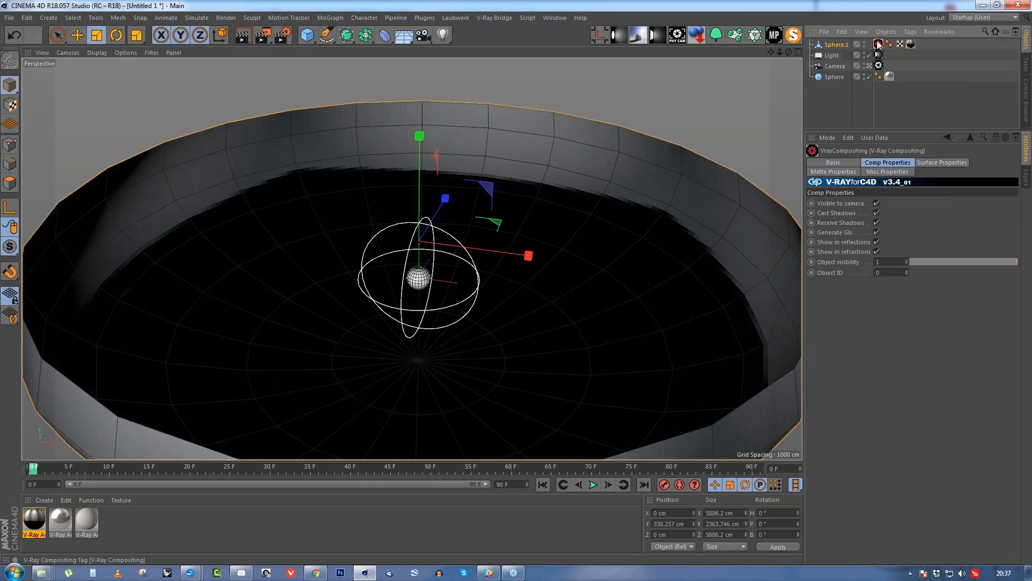
{"action": "left_click", "coordinate": [877, 204]}
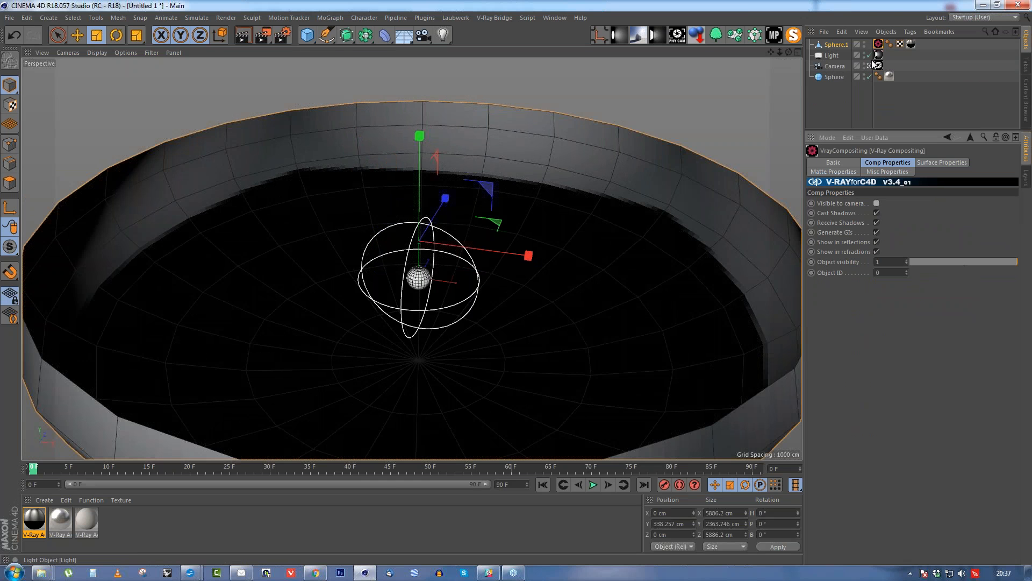
Frame the small sphere and run a test render in the Picture Viewer, then stop the render.
{"action": "left_click_drag", "start_coordinate": [460, 253], "coordinate": [424, 304], "text": "alt"}
{"action": "key", "text": "o"}
{"action": "right_click_drag", "start_coordinate": [425, 305], "coordinate": [471, 247], "text": "alt"}
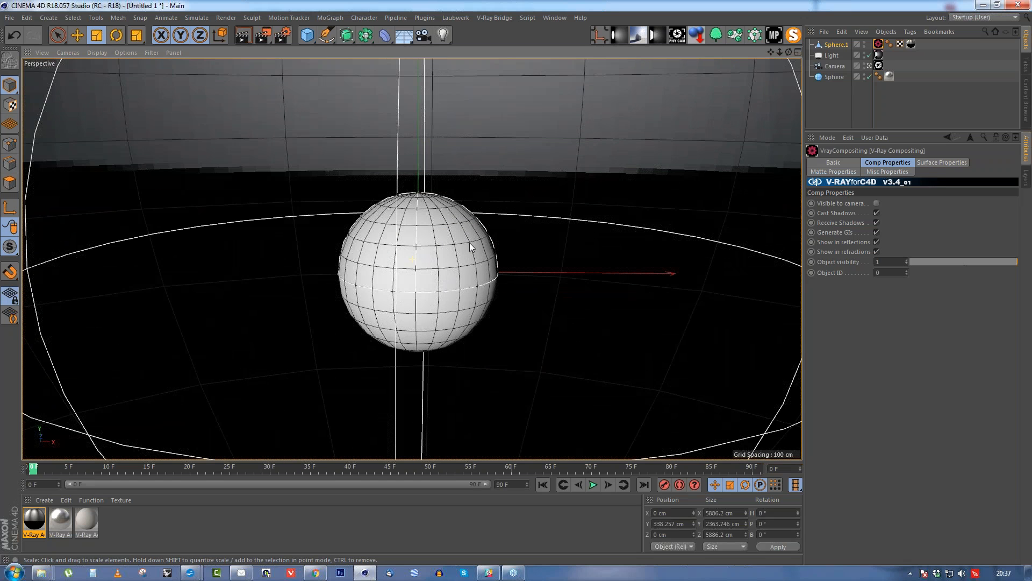
{"action": "left_click_drag", "start_coordinate": [470, 242], "coordinate": [436, 235], "text": "alt"}
{"action": "left_click", "coordinate": [264, 37]}
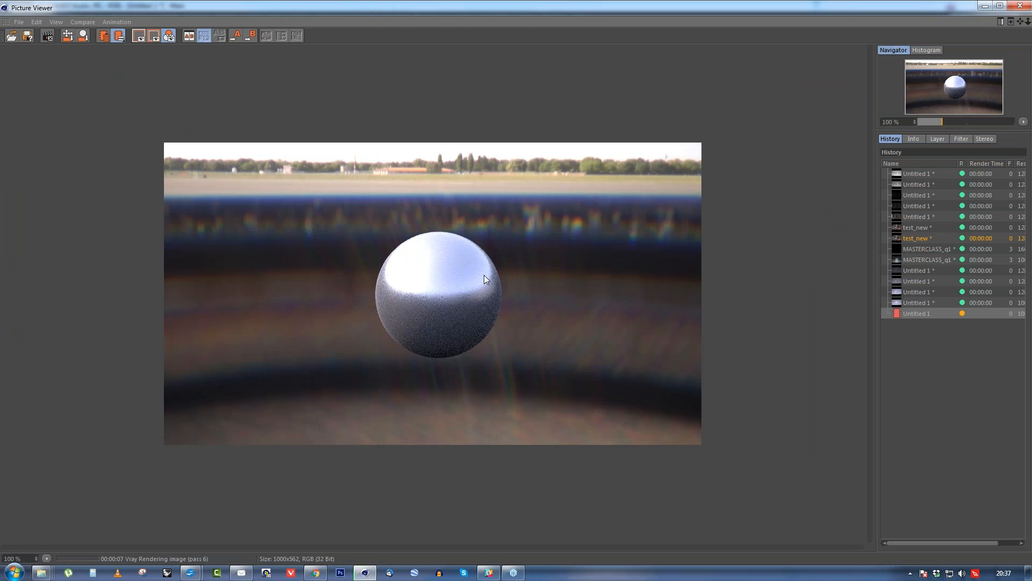
{"action": "left_click", "coordinate": [1020, 7]}
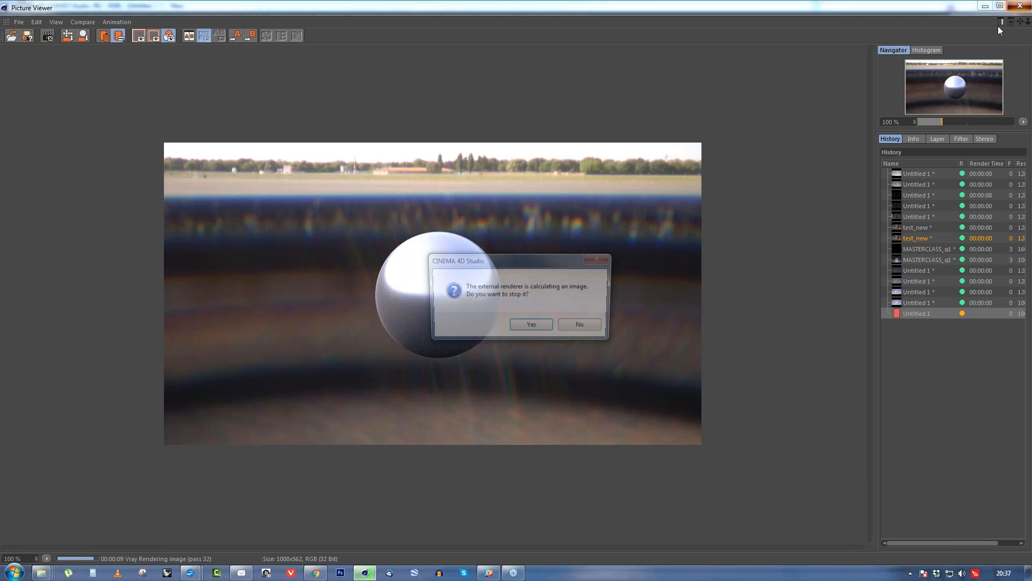
{"action": "left_click", "coordinate": [528, 328]}
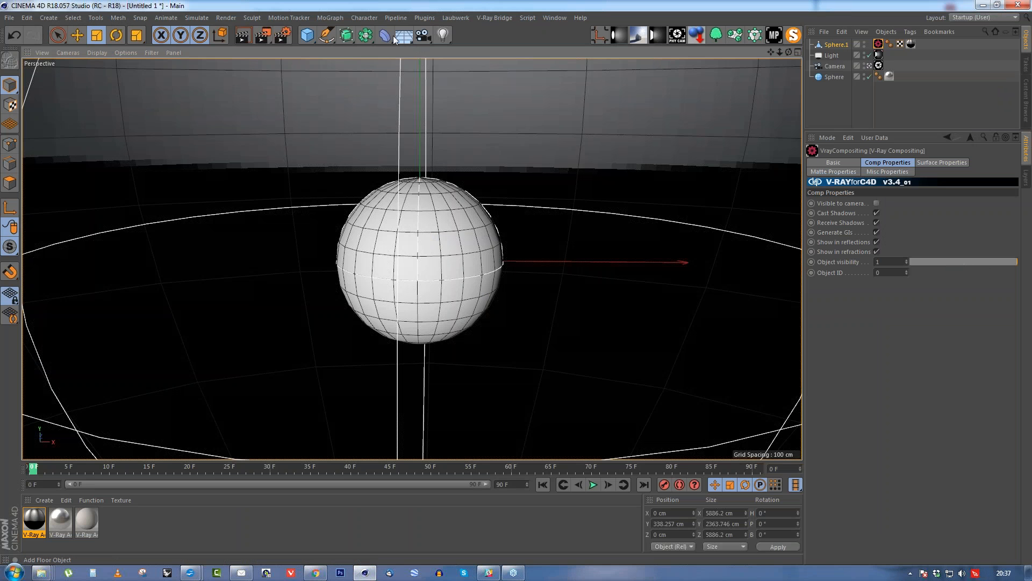
Add a 400 cm plane as the ground and raise the small sphere to about Y 103 cm above it.
{"action": "left_click_drag", "start_coordinate": [308, 38], "coordinate": [400, 69]}
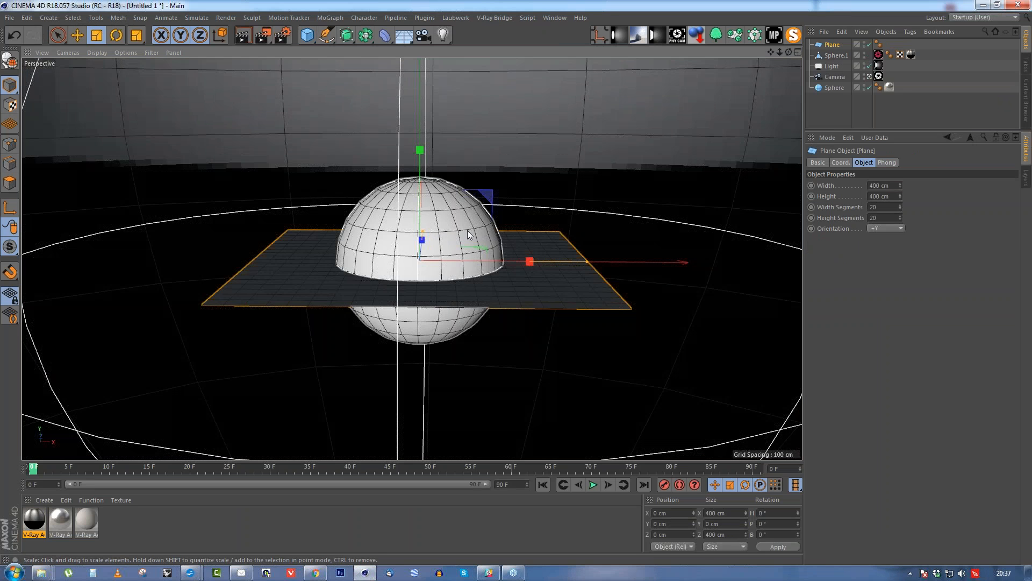
{"action": "left_click", "coordinate": [467, 230]}
{"action": "key", "text": "e"}
{"action": "left_click_drag", "start_coordinate": [419, 153], "coordinate": [417, 79]}
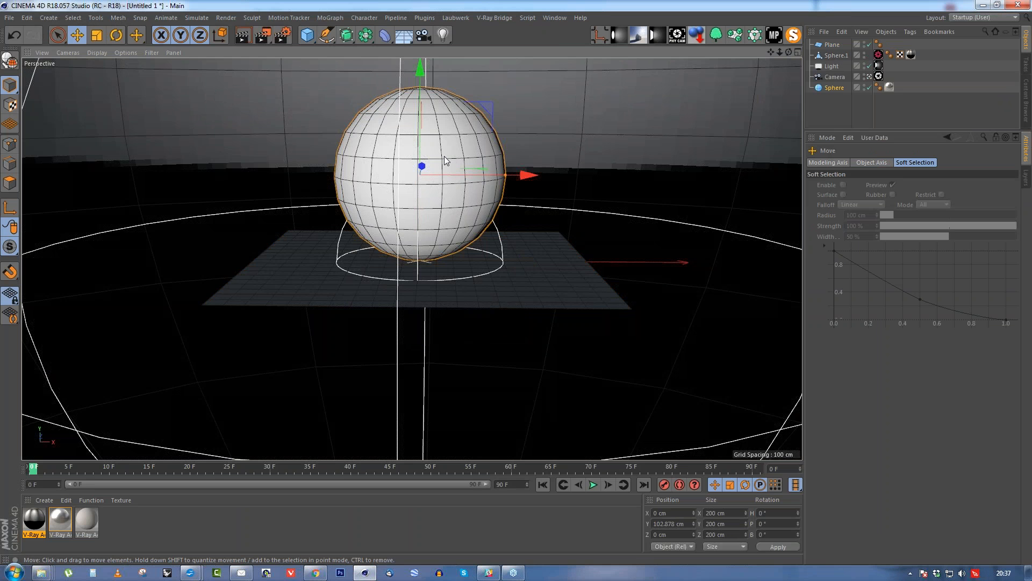
Scale the ground plane up to about 300279 cm across.
{"action": "left_click_drag", "start_coordinate": [444, 156], "coordinate": [428, 325], "text": "alt"}
{"action": "left_click", "coordinate": [449, 328]}
{"action": "key", "text": "t"}
{"action": "scroll", "coordinate": [494, 289], "scroll_direction": "up", "scroll_amount": 5}
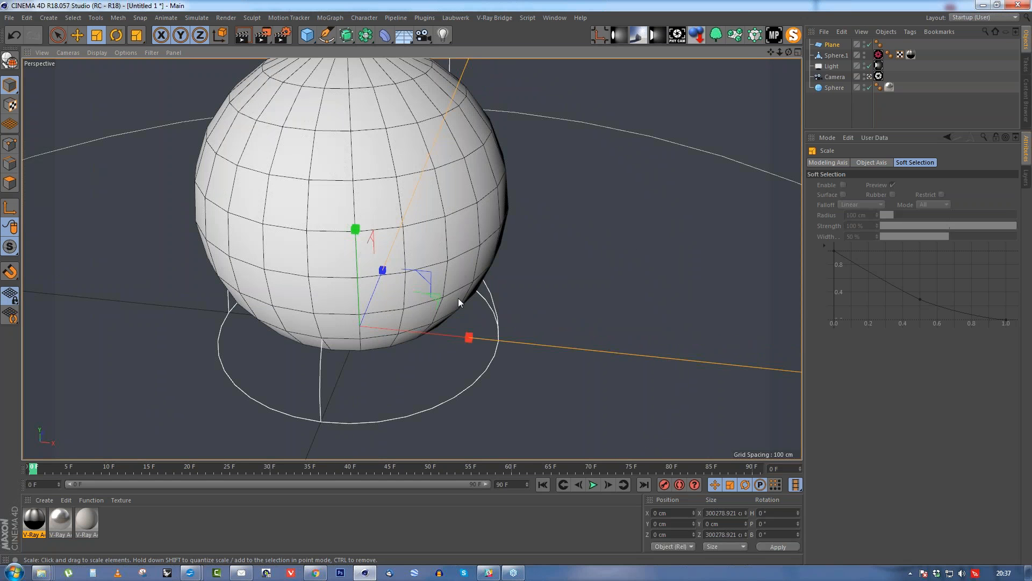
Frame the sphere on the ground plane from a low angle and test-render it, then stop the render.
{"action": "scroll", "coordinate": [458, 298], "scroll_direction": "down", "scroll_amount": 5}
{"action": "scroll", "coordinate": [430, 288], "scroll_direction": "up", "scroll_amount": 2}
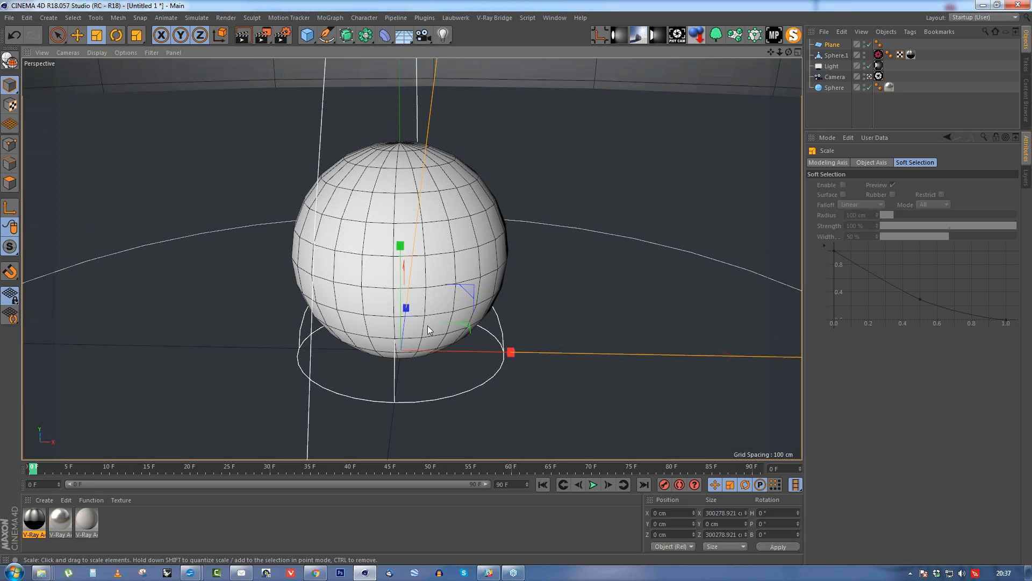
{"action": "scroll", "coordinate": [427, 325], "scroll_direction": "up", "scroll_amount": 2}
{"action": "scroll", "coordinate": [438, 311], "scroll_direction": "up", "scroll_amount": 2}
{"action": "scroll", "coordinate": [439, 310], "scroll_direction": "up", "scroll_amount": 1}
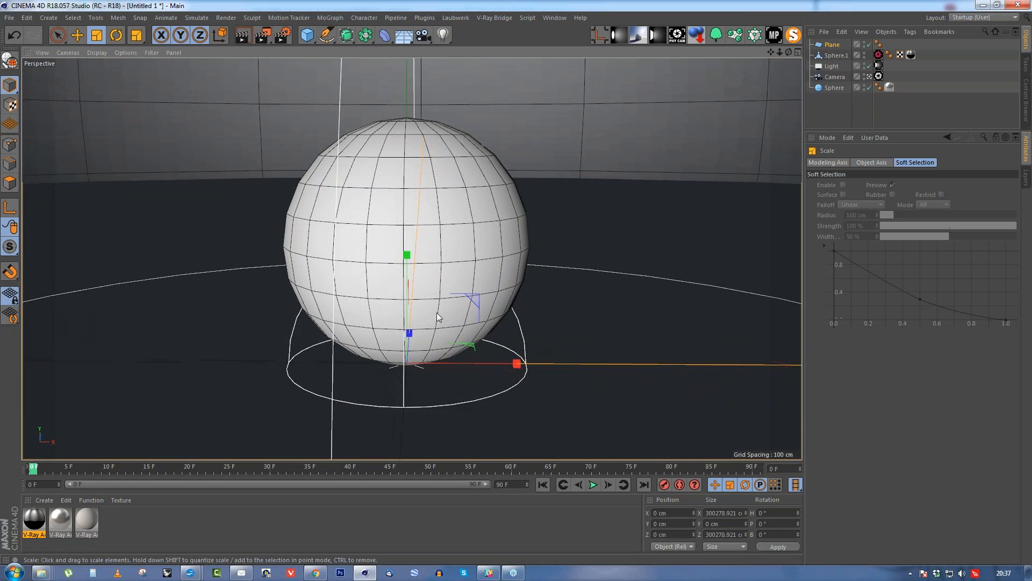
{"action": "scroll", "coordinate": [436, 311], "scroll_direction": "up", "scroll_amount": 1}
{"action": "key", "text": "shift+r"}
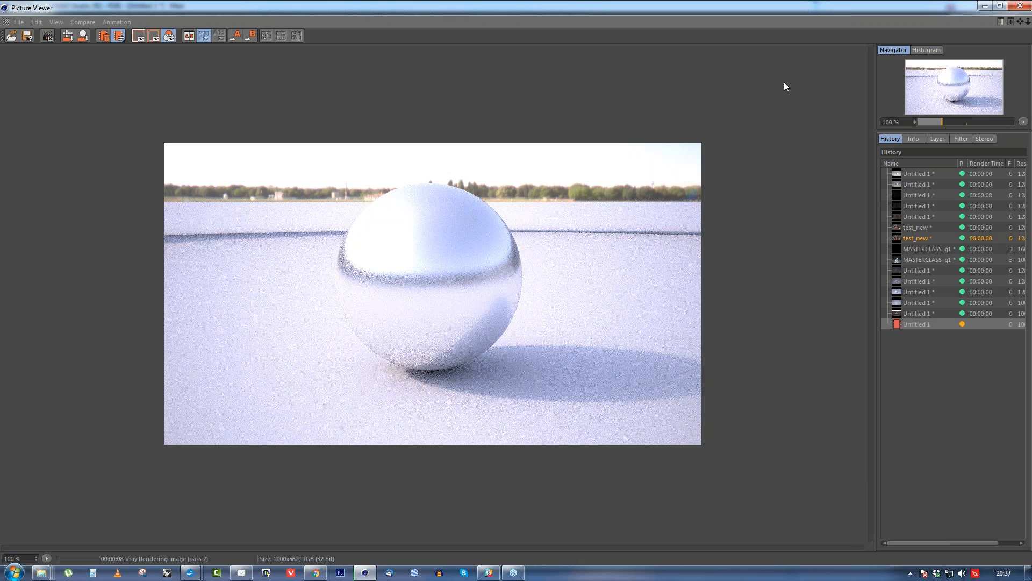
{"action": "left_click", "coordinate": [1027, 10]}
{"action": "key", "text": "Escape"}
{"action": "left_click", "coordinate": [1016, 7]}
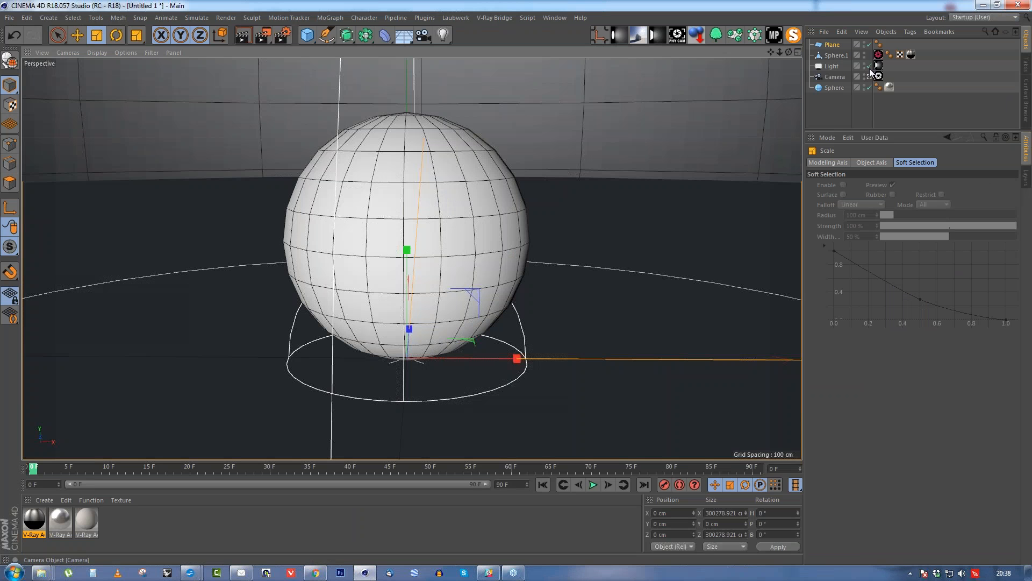
Turn on the Invisible option in the dome light's V-Ray area light settings.
{"action": "left_click", "coordinate": [879, 66]}
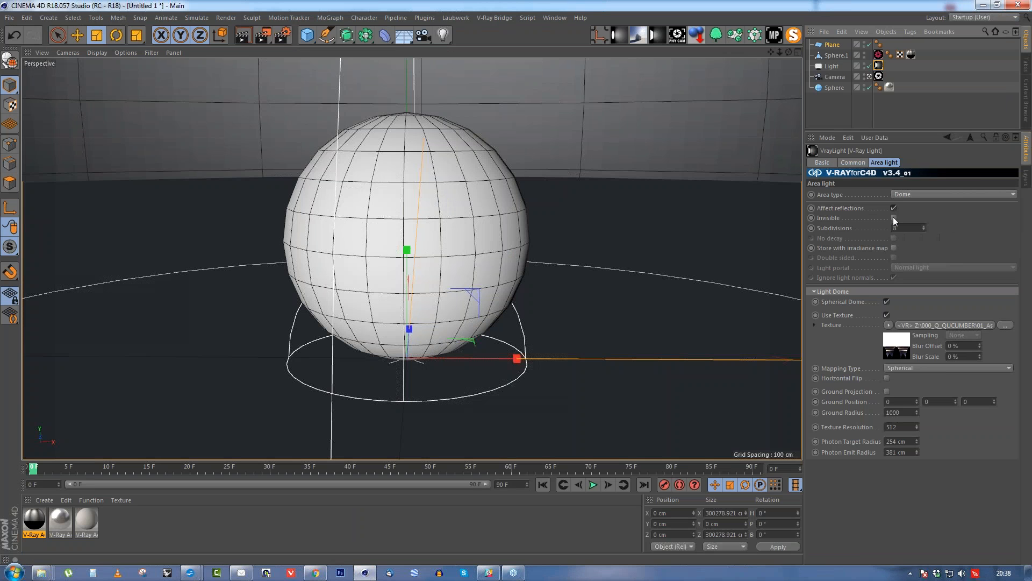
{"action": "left_click", "coordinate": [892, 217]}
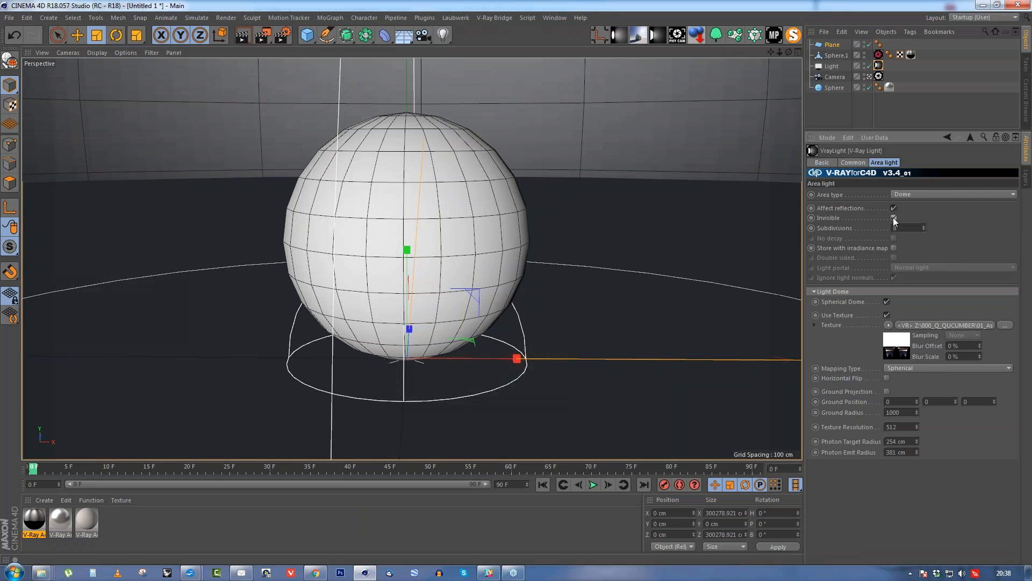
Set Diffuse Layer 1 of the small sphere's reflective material to a black diffuse colour and a white transparency colour.
{"action": "left_click", "coordinate": [58, 519]}
{"action": "double_click", "coordinate": [60, 521]}
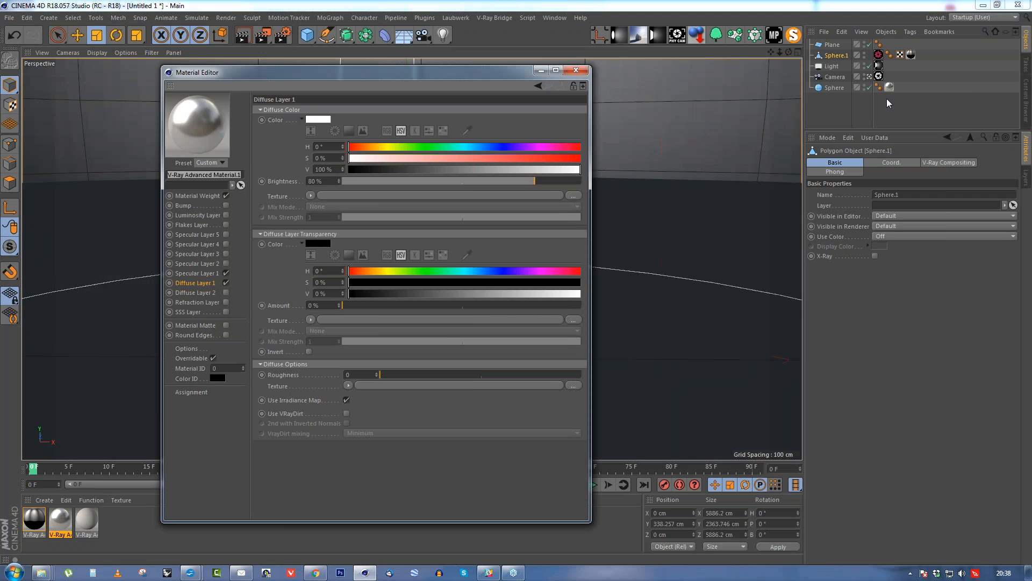
{"action": "left_click_drag", "start_coordinate": [384, 68], "coordinate": [829, 89]}
{"action": "left_click_drag", "start_coordinate": [675, 93], "coordinate": [524, 75]}
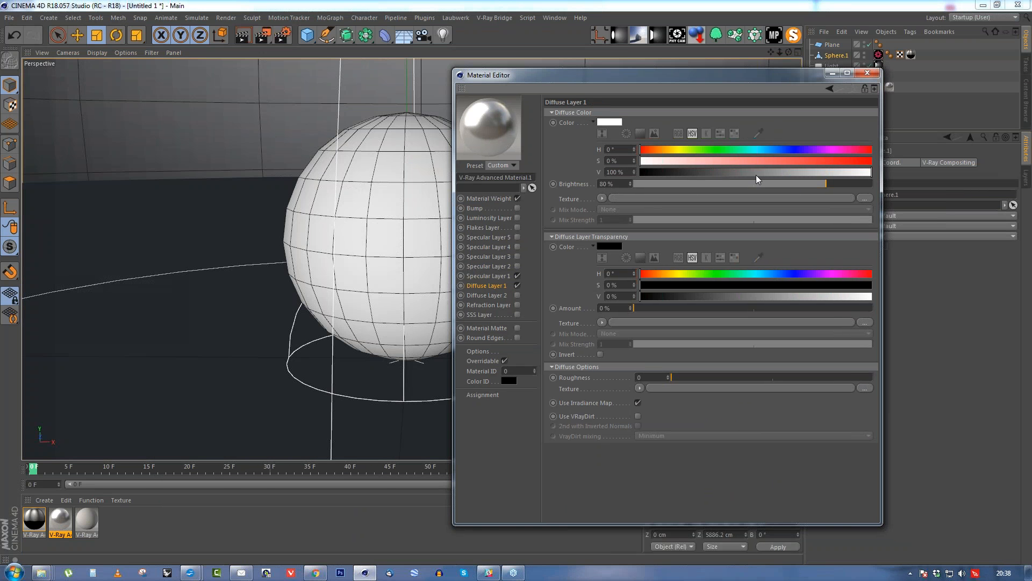
{"action": "left_click_drag", "start_coordinate": [758, 172], "coordinate": [640, 172]}
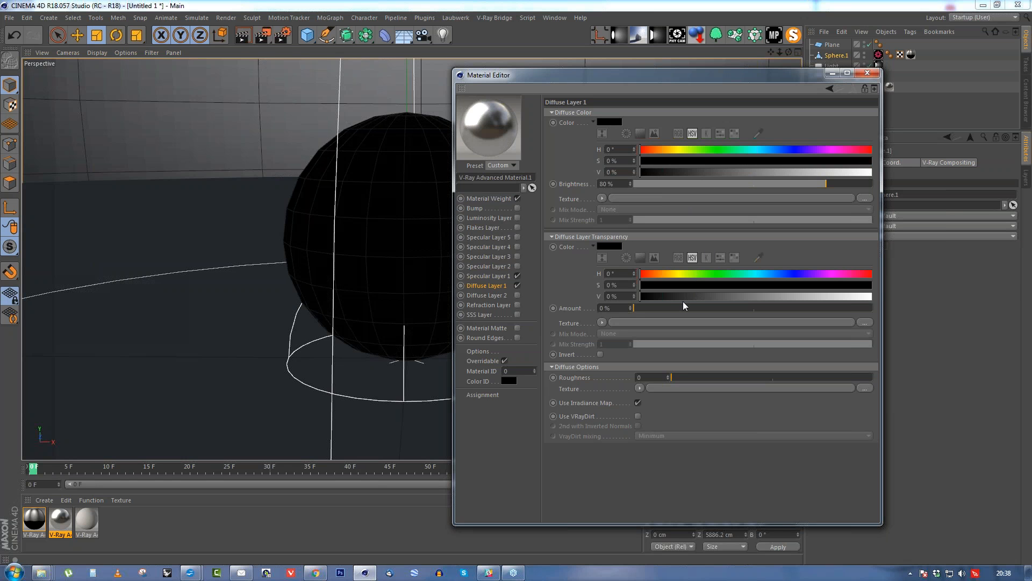
{"action": "left_click_drag", "start_coordinate": [684, 296], "coordinate": [872, 297]}
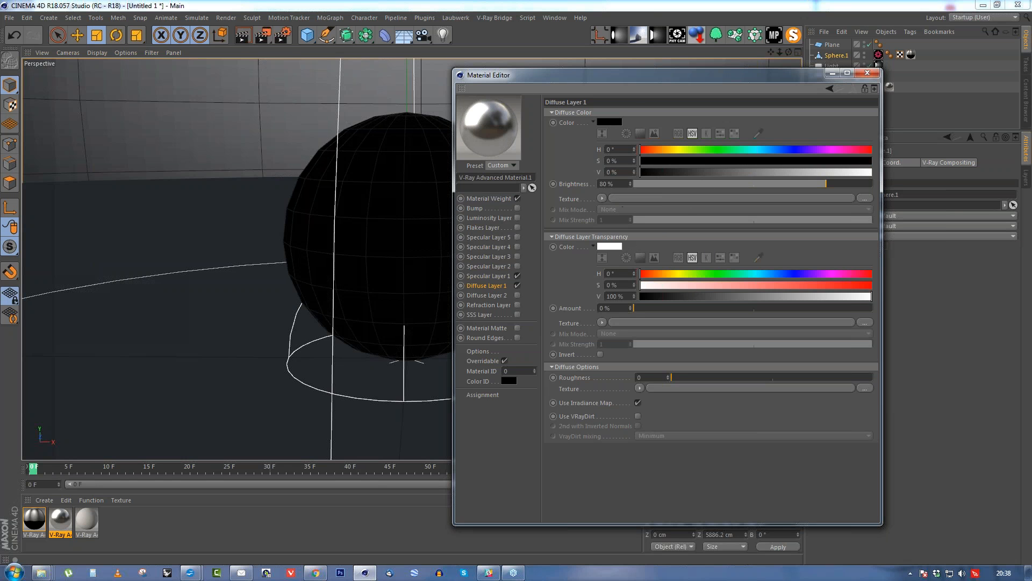
{"action": "left_click_drag", "start_coordinate": [640, 75], "coordinate": [685, 72]}
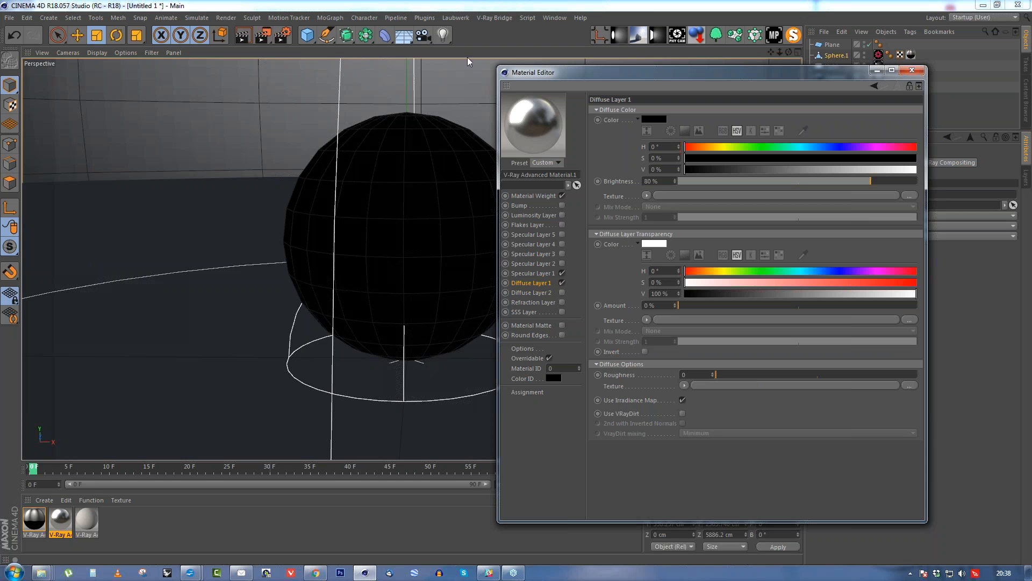
Test-render the sphere with its black Diffuse Layer 1, then stop the render.
{"action": "left_click", "coordinate": [266, 35]}
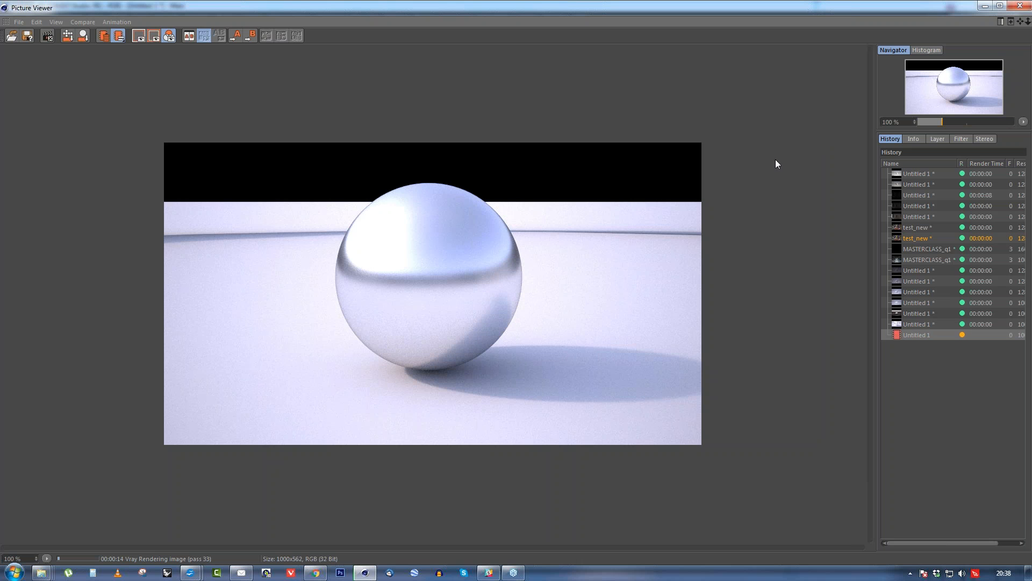
{"action": "left_click", "coordinate": [1014, 9]}
{"action": "key", "text": "Return"}
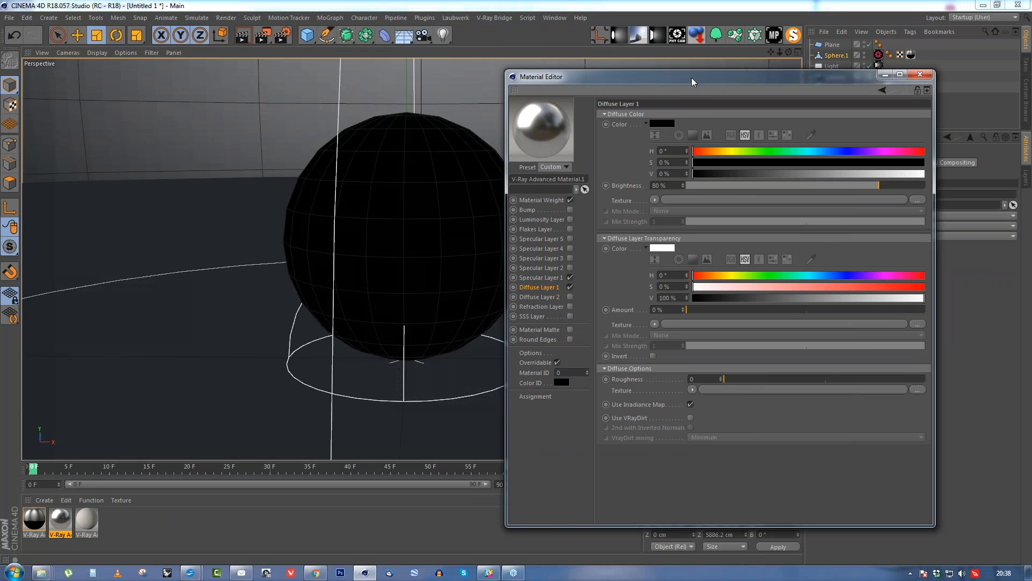
Add a V-Ray AdvBitmap shader as the Reflection Glossiness texture in the reflective material's Specular Layer 1.
{"action": "left_click_drag", "start_coordinate": [680, 75], "coordinate": [726, 88]}
{"action": "left_click", "coordinate": [579, 286]}
{"action": "left_click_drag", "start_coordinate": [790, 88], "coordinate": [696, 24]}
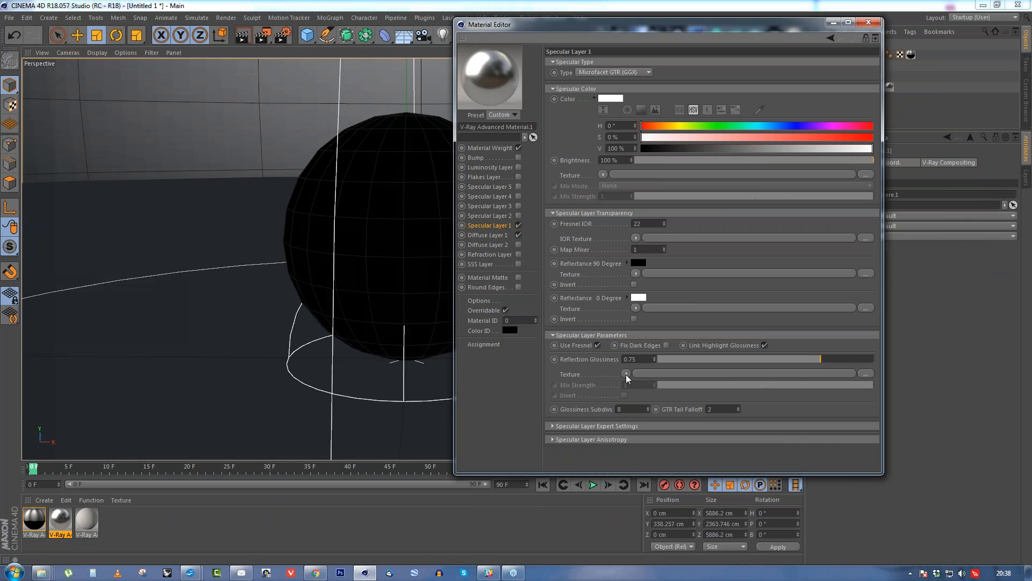
{"action": "left_click", "coordinate": [626, 374]}
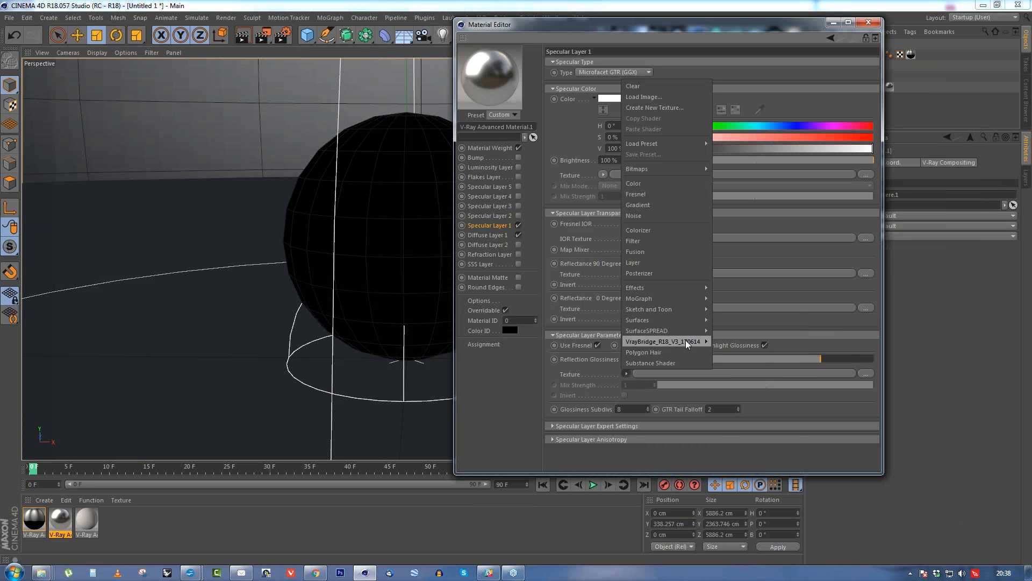
{"action": "mouse_move", "coordinate": [699, 341]}
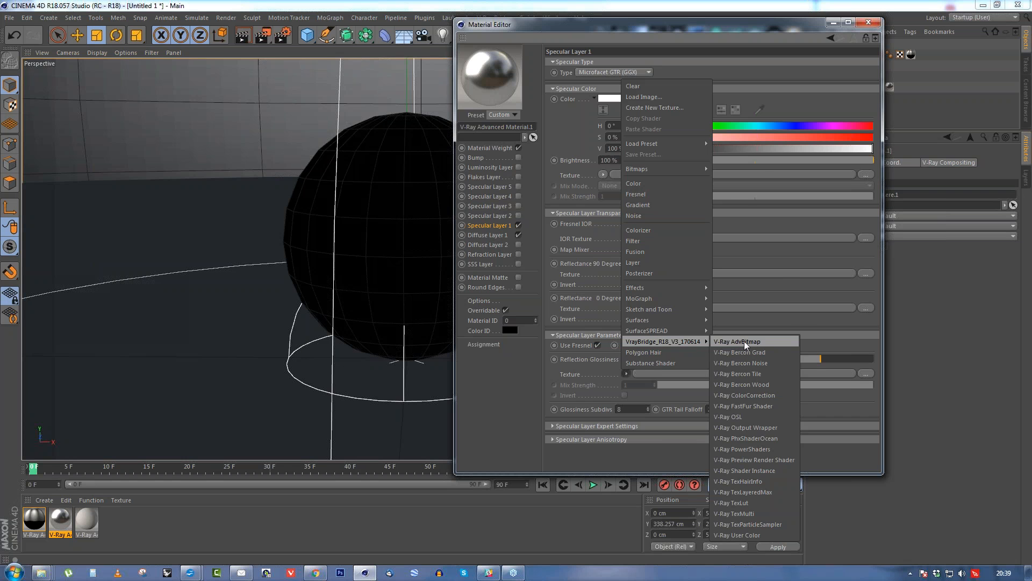
{"action": "left_click", "coordinate": [746, 344]}
Load grunge_02.jpg from the 02_grunge folder into the bitmap shader and set the glossiness texture's Mix Strength to 0.12.
{"action": "left_click", "coordinate": [733, 358]}
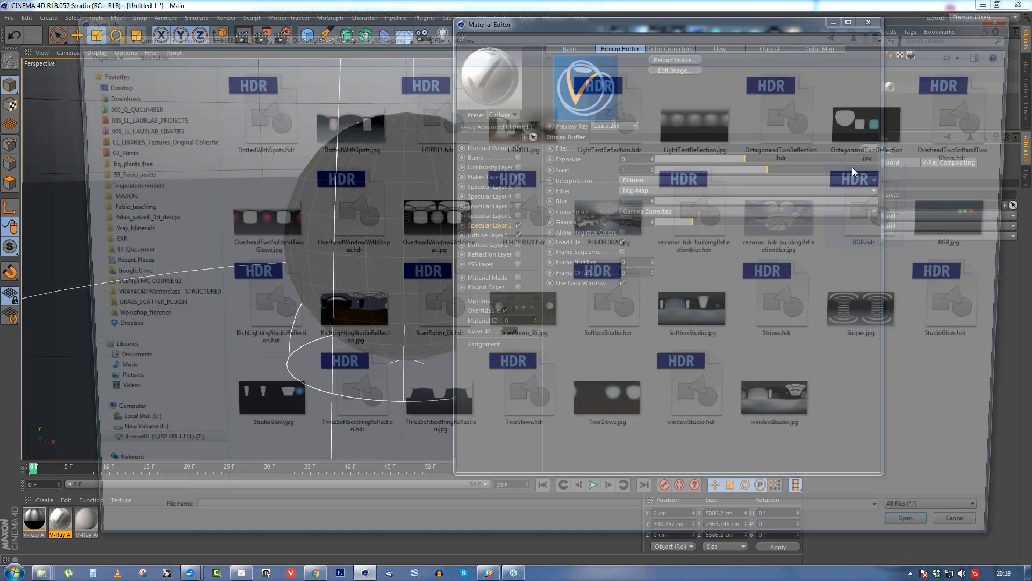
{"action": "left_click", "coordinate": [383, 32]}
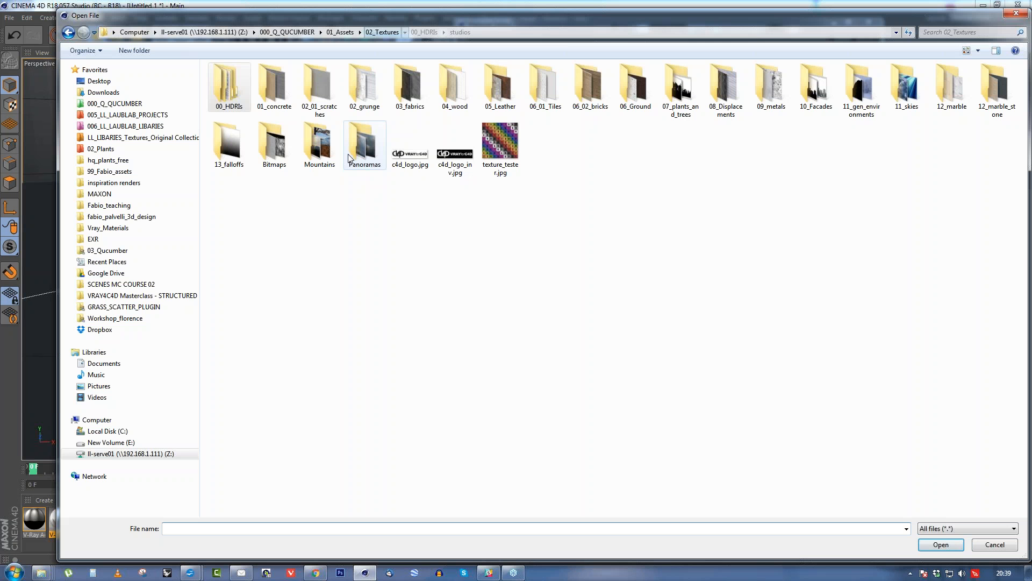
{"action": "double_click", "coordinate": [362, 89]}
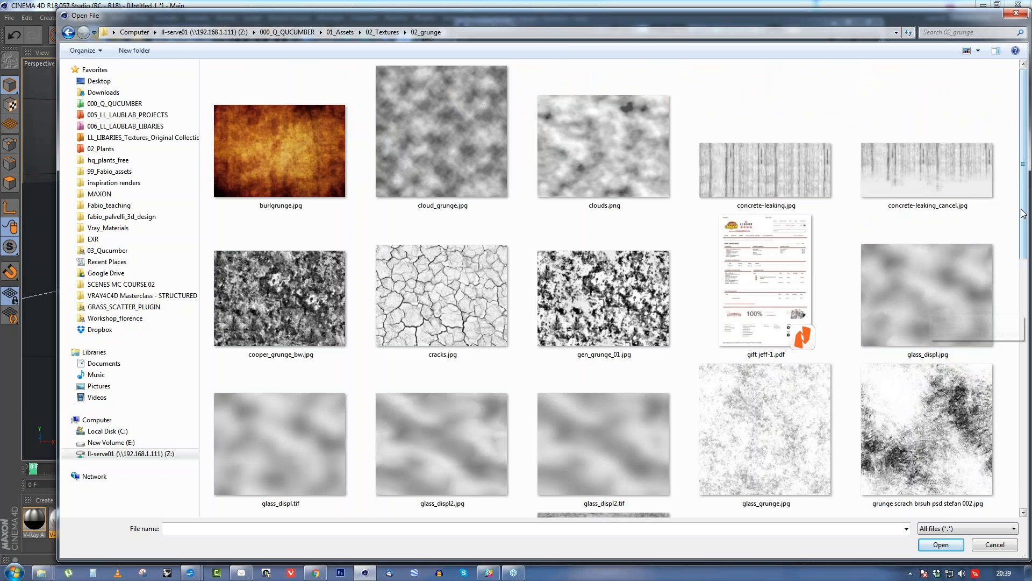
{"action": "left_click_drag", "start_coordinate": [1023, 214], "coordinate": [1024, 228]}
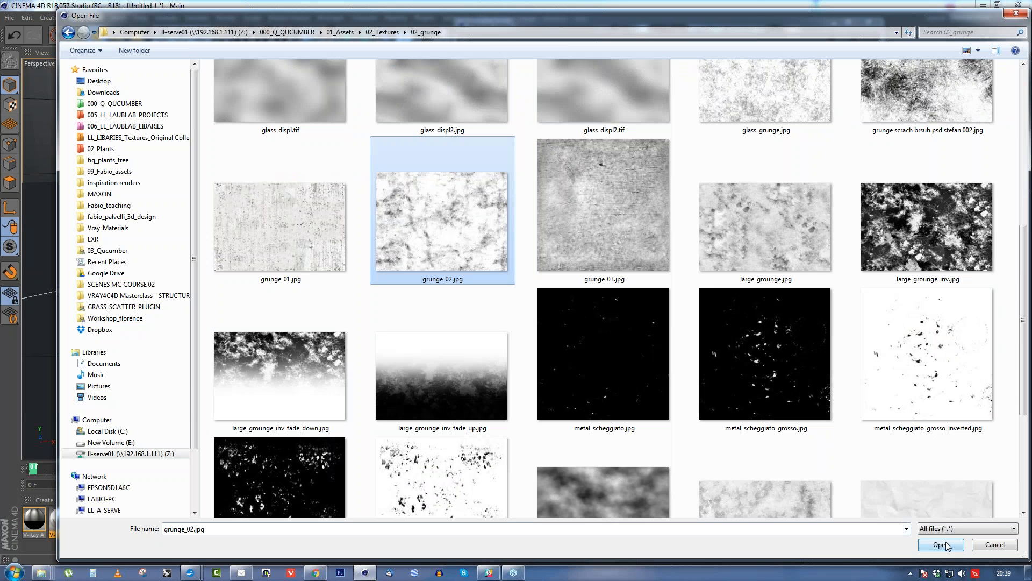
{"action": "left_click", "coordinate": [944, 546]}
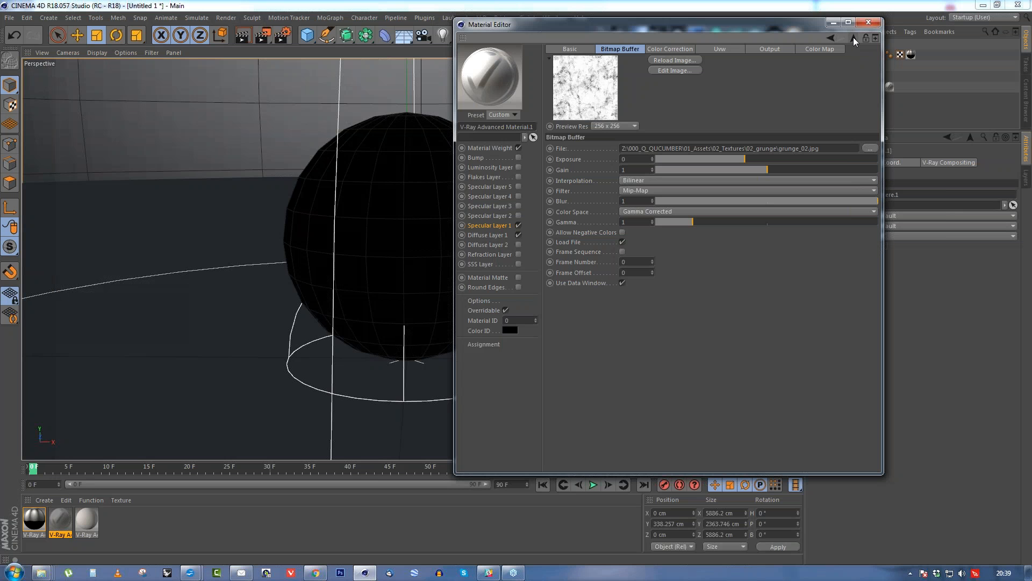
{"action": "left_click", "coordinate": [854, 39]}
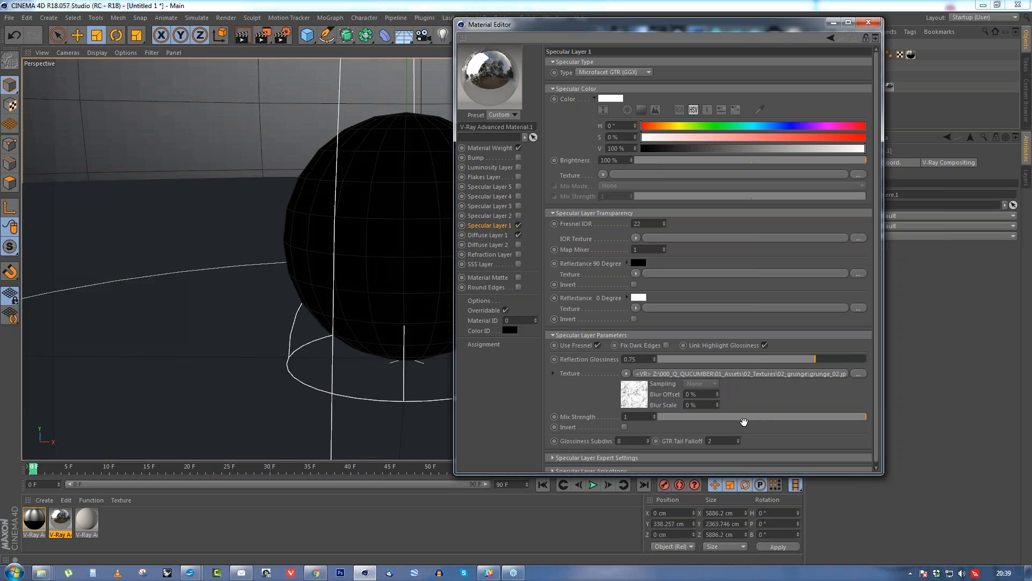
{"action": "left_click_drag", "start_coordinate": [735, 420], "coordinate": [682, 421]}
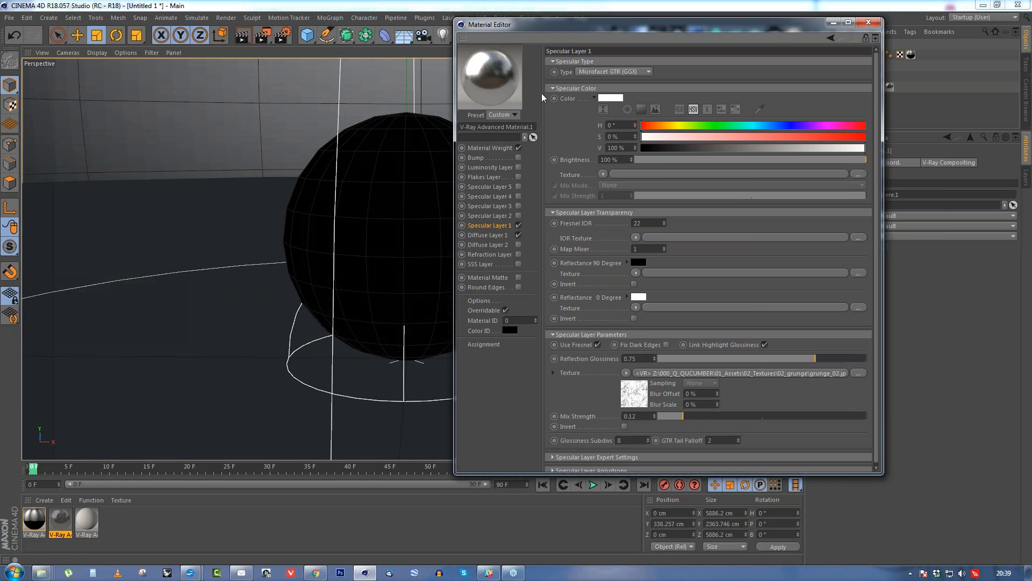
{"action": "left_click", "coordinate": [877, 23]}
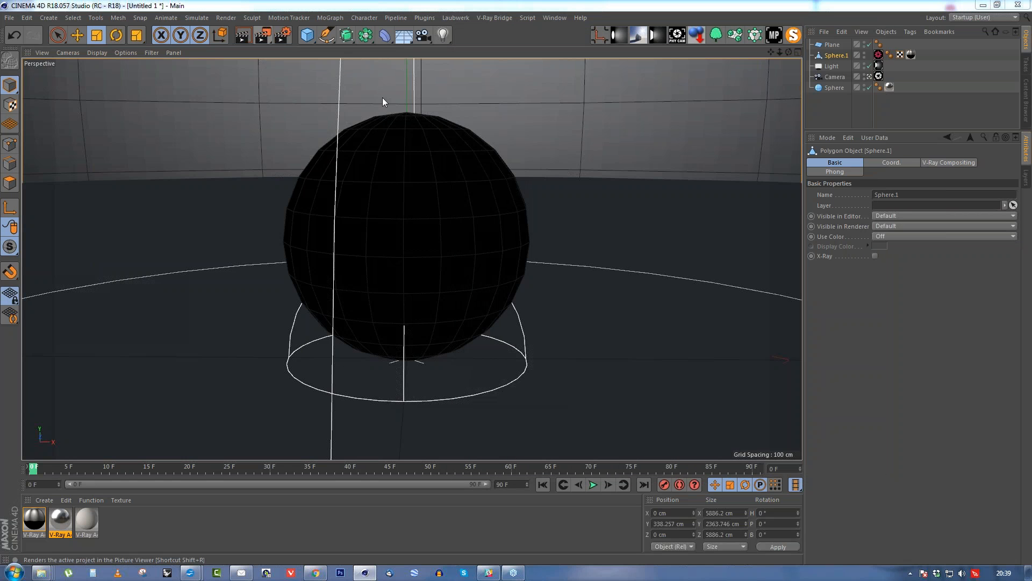
Test-render the sphere with the subtle grunge glossiness map, then stop the render.
{"action": "key", "text": "shift+r"}
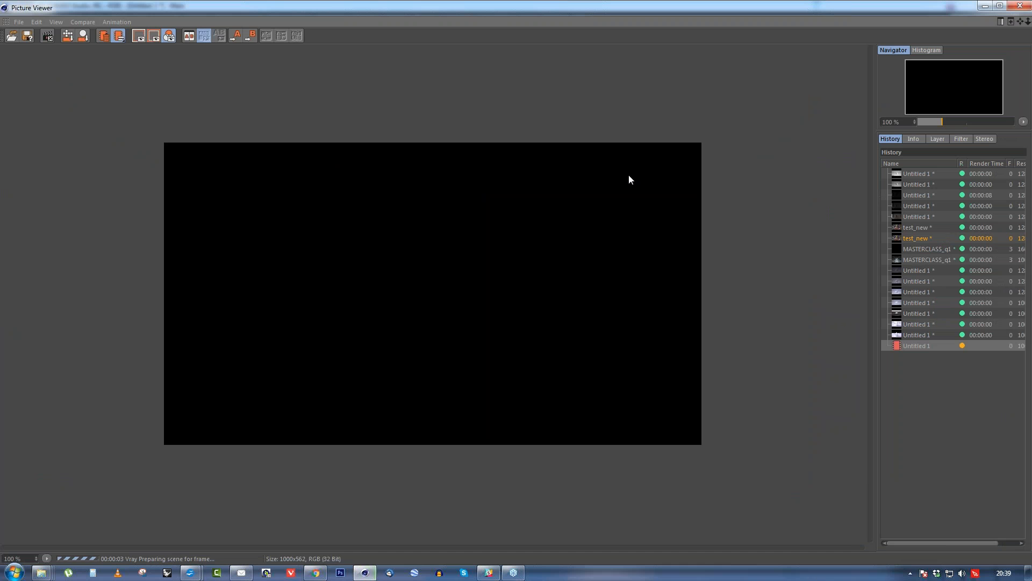
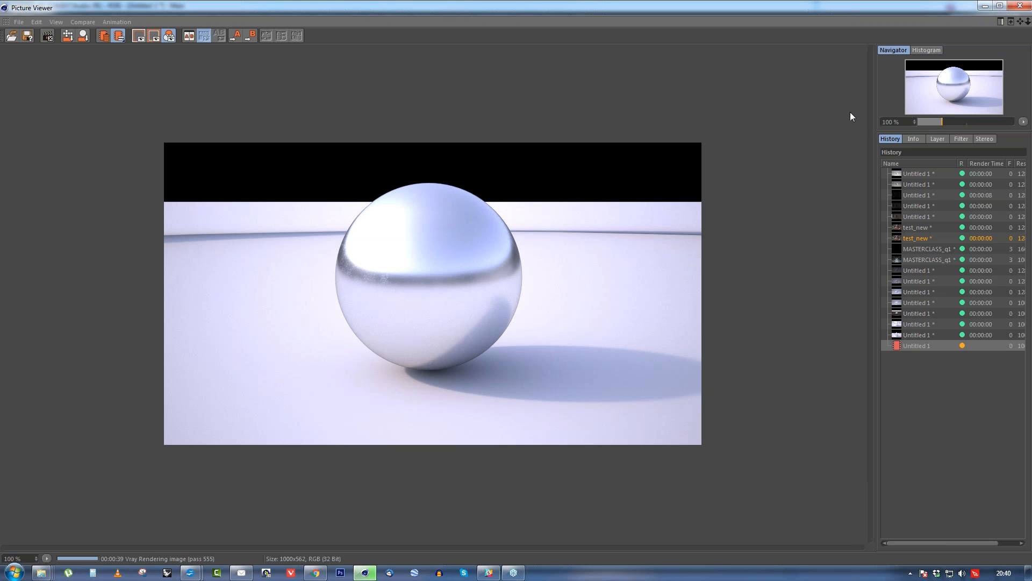
{"action": "left_click", "coordinate": [1020, 6]}
{"action": "left_click", "coordinate": [584, 332]}
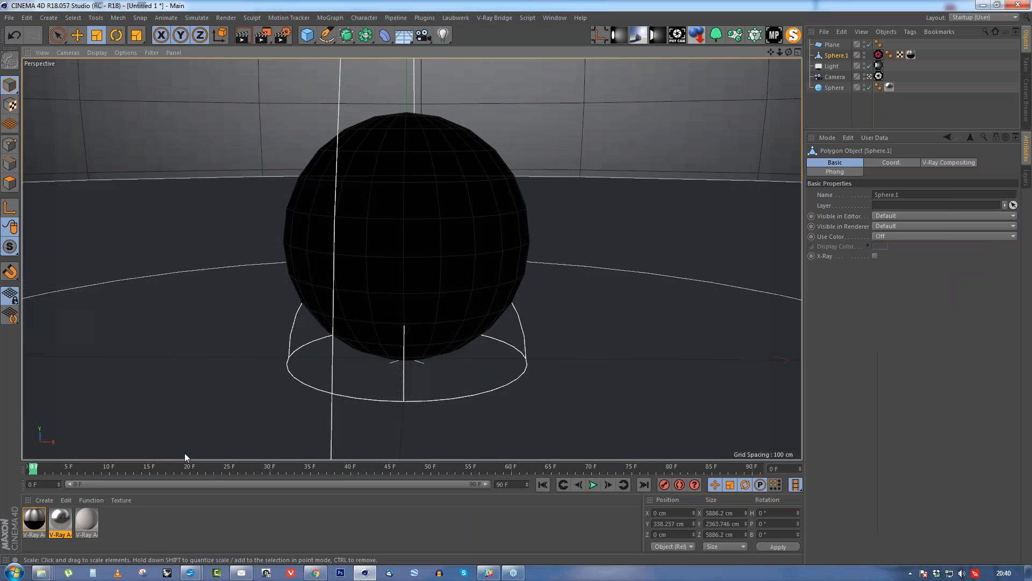
Raise the Mix Strength of the reflective material's grunge glossiness texture and test-render the sphere again, then stop the render.
{"action": "double_click", "coordinate": [61, 519]}
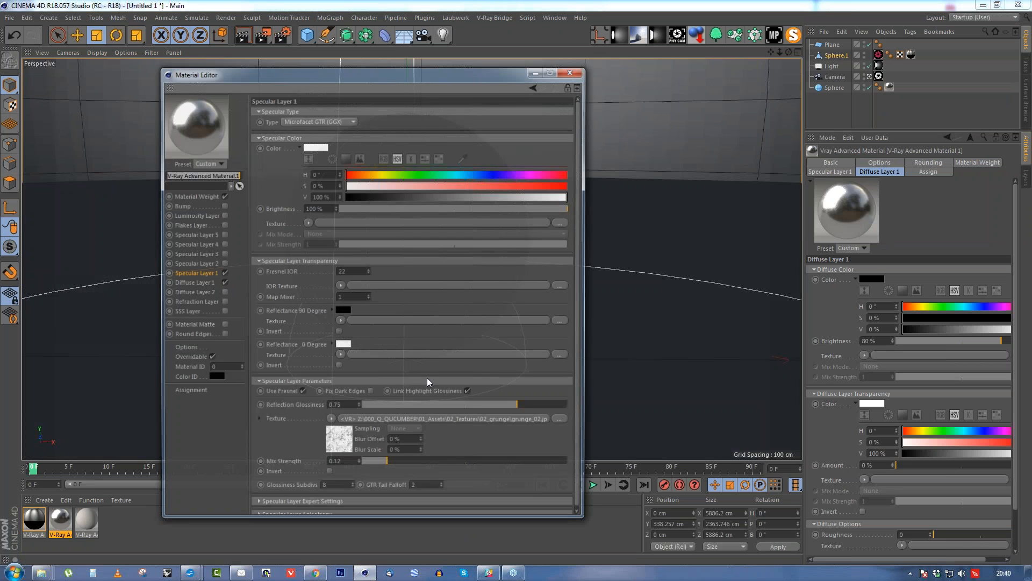
{"action": "left_click", "coordinate": [573, 71]}
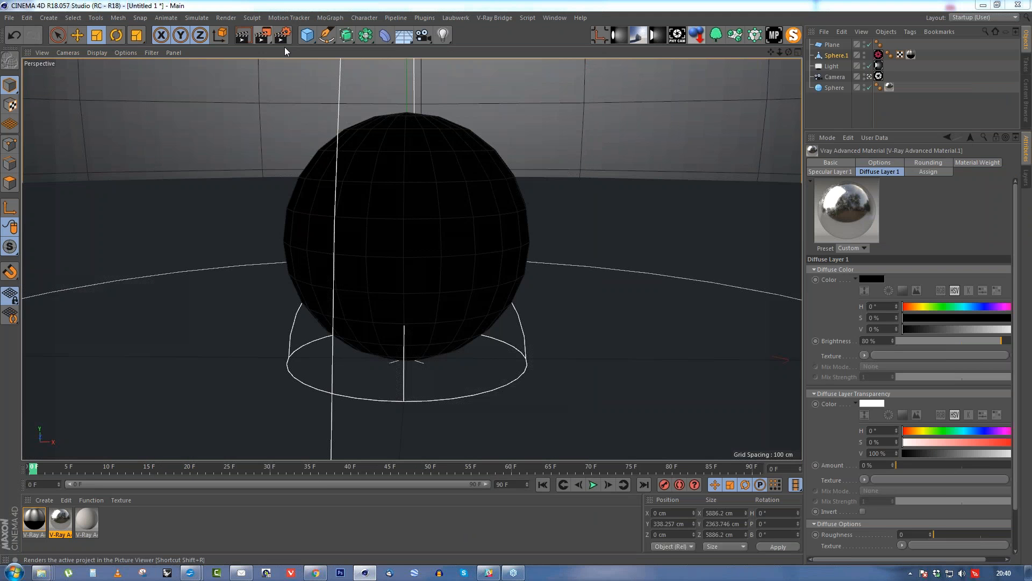
{"action": "key", "text": "shift+r"}
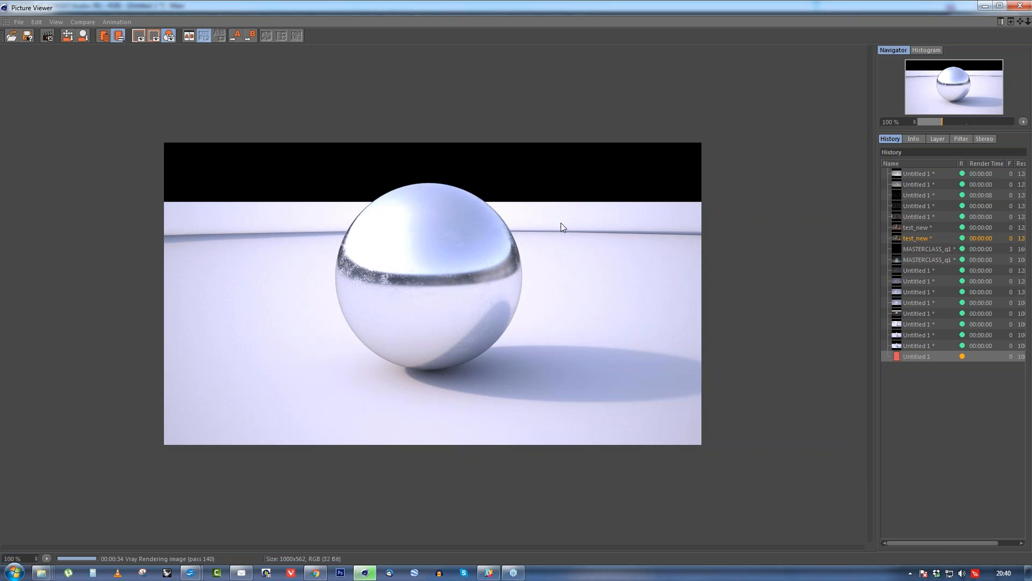
{"action": "left_click", "coordinate": [1020, 6]}
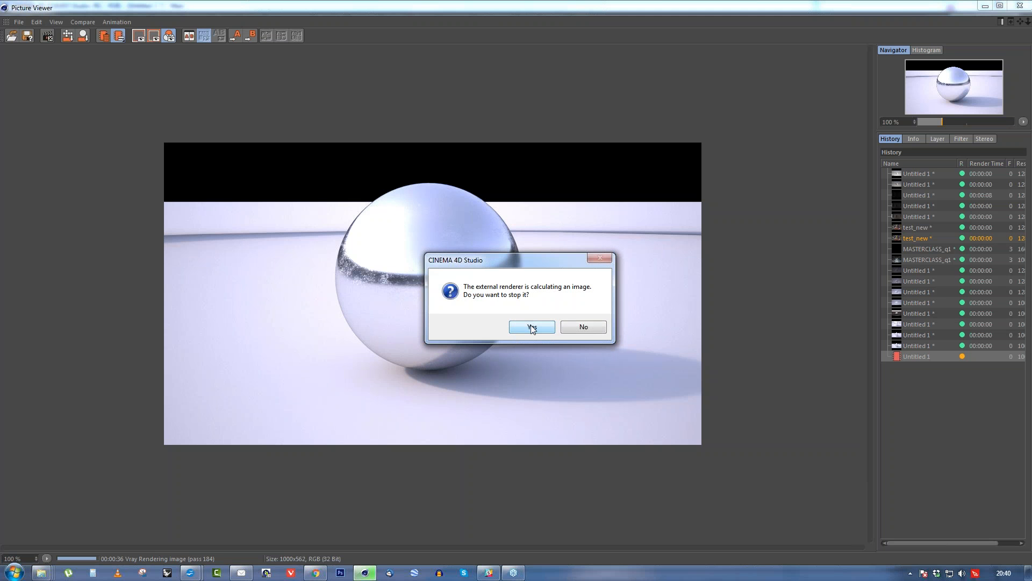
{"action": "left_click", "coordinate": [532, 327]}
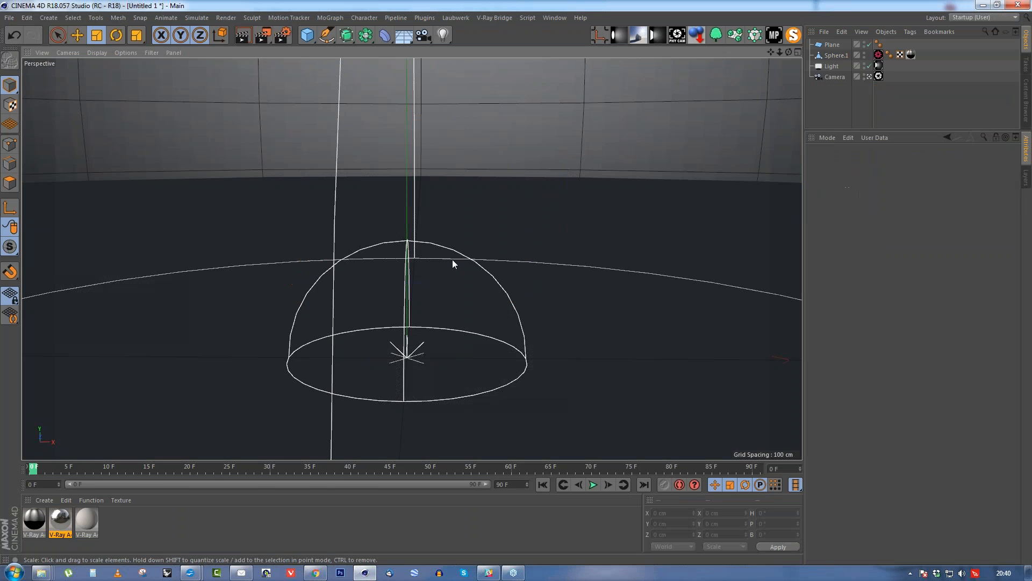
Replace the small sphere with a cube scaled to about 115.6 cm, rotated to -36° heading and moved to about X -71.8 cm.
{"action": "left_click_drag", "start_coordinate": [308, 36], "coordinate": [412, 51]}
{"action": "left_click", "coordinate": [699, 35]}
{"action": "key", "text": "t"}
{"action": "left_click_drag", "start_coordinate": [654, 208], "coordinate": [496, 274]}
{"action": "key", "text": "e"}
{"action": "left_click_drag", "start_coordinate": [513, 240], "coordinate": [353, 259]}
{"action": "key", "text": "r"}
{"action": "key", "text": "e"}
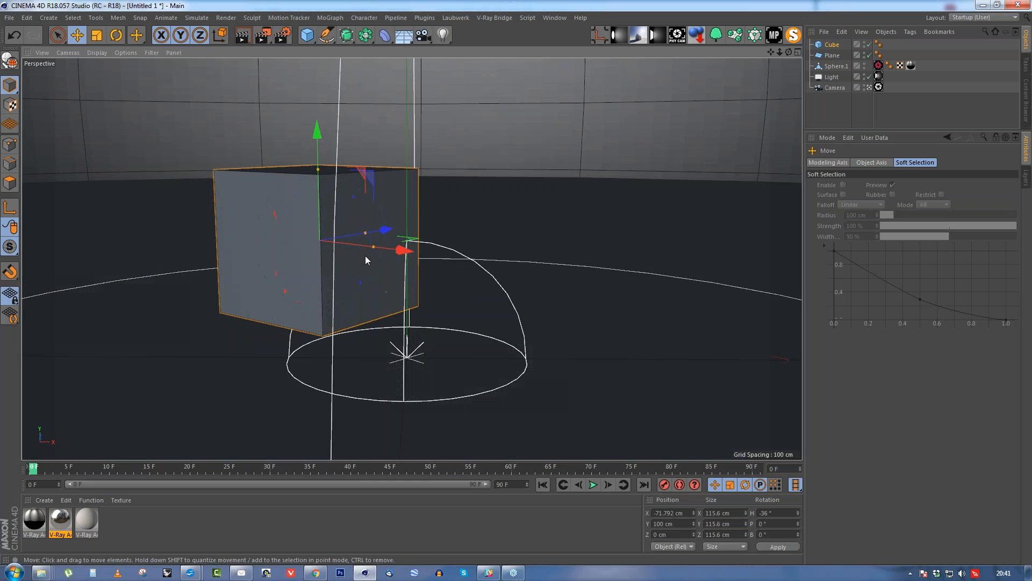
Duplicate the cube and place the copy lower and closer, at about X 23 cm, Y 50.4 cm and Z 9.4 cm.
{"action": "left_click_drag", "start_coordinate": [392, 227], "coordinate": [433, 219]}
{"action": "left_click_drag", "start_coordinate": [372, 194], "coordinate": [383, 243]}
{"action": "left_click_drag", "start_coordinate": [467, 301], "coordinate": [524, 311]}
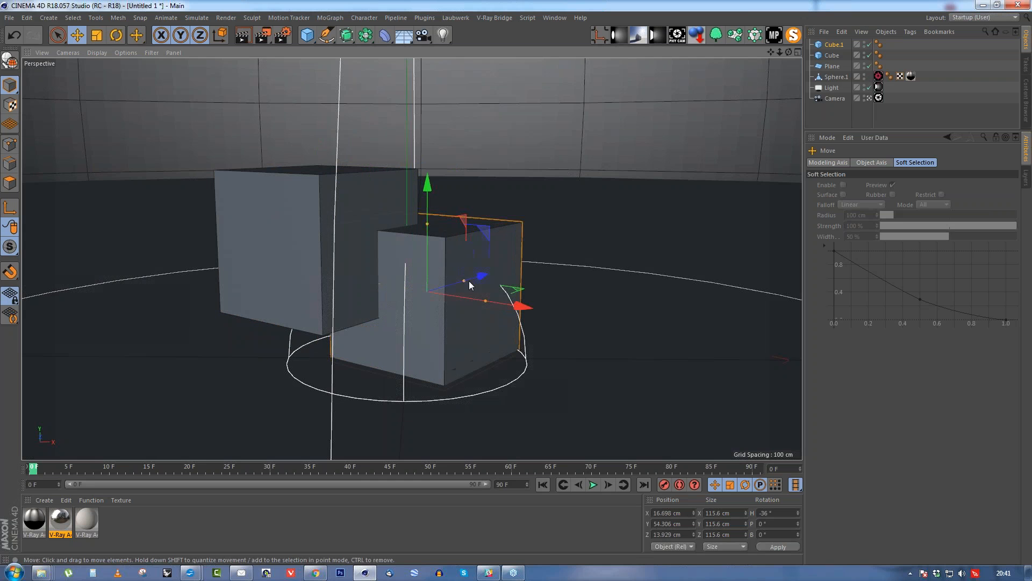
{"action": "left_click_drag", "start_coordinate": [431, 259], "coordinate": [428, 266]}
{"action": "left_click_drag", "start_coordinate": [466, 304], "coordinate": [469, 301]}
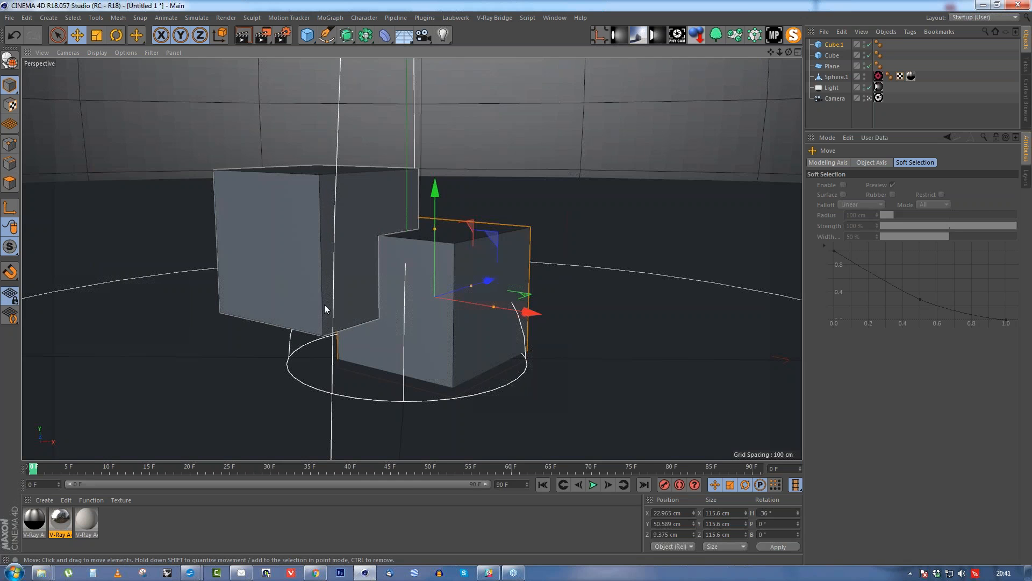
Create a new V-Ray Advanced Material and open its Specular Layer 1 settings, leaving Diffuse Layer 1 enabled.
{"action": "left_click", "coordinate": [45, 500]}
{"action": "mouse_move", "coordinate": [75, 411]}
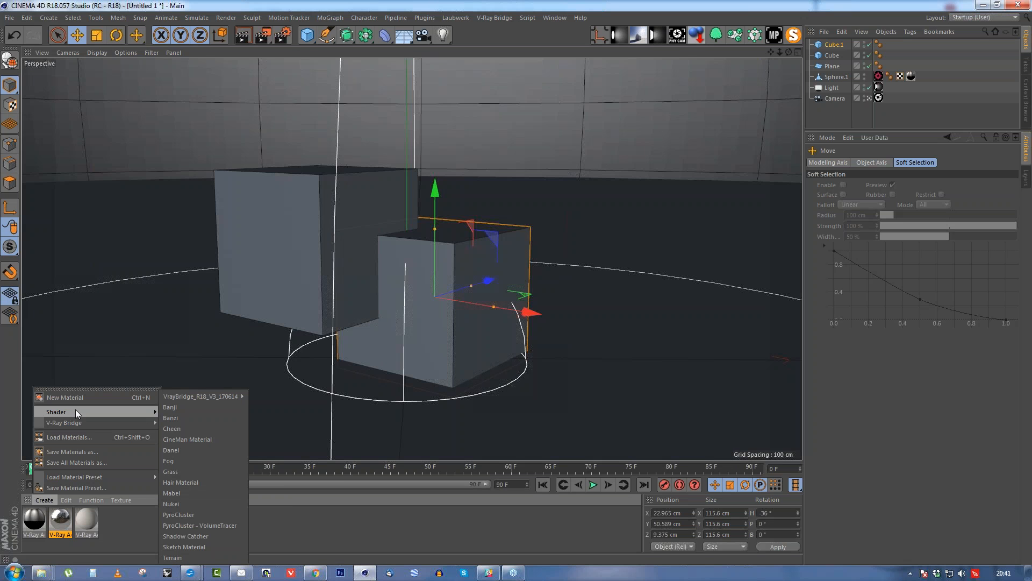
{"action": "mouse_move", "coordinate": [201, 396]}
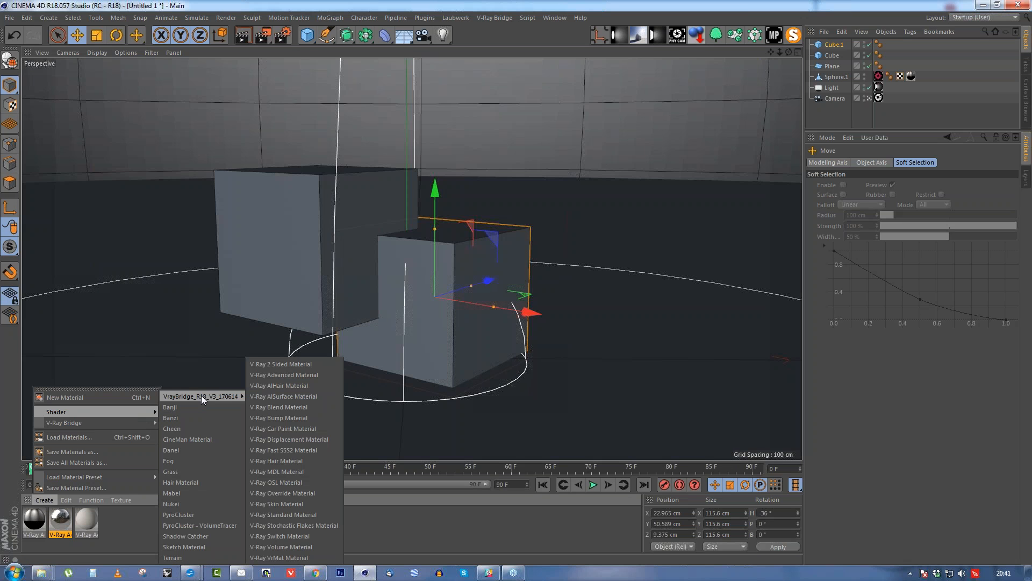
{"action": "left_click", "coordinate": [307, 374]}
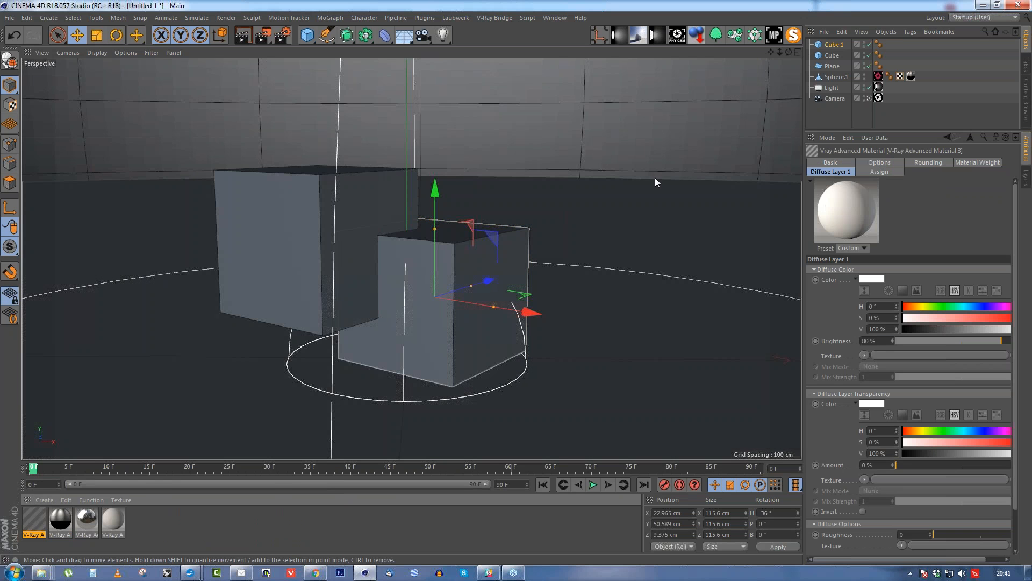
{"action": "double_click", "coordinate": [34, 519]}
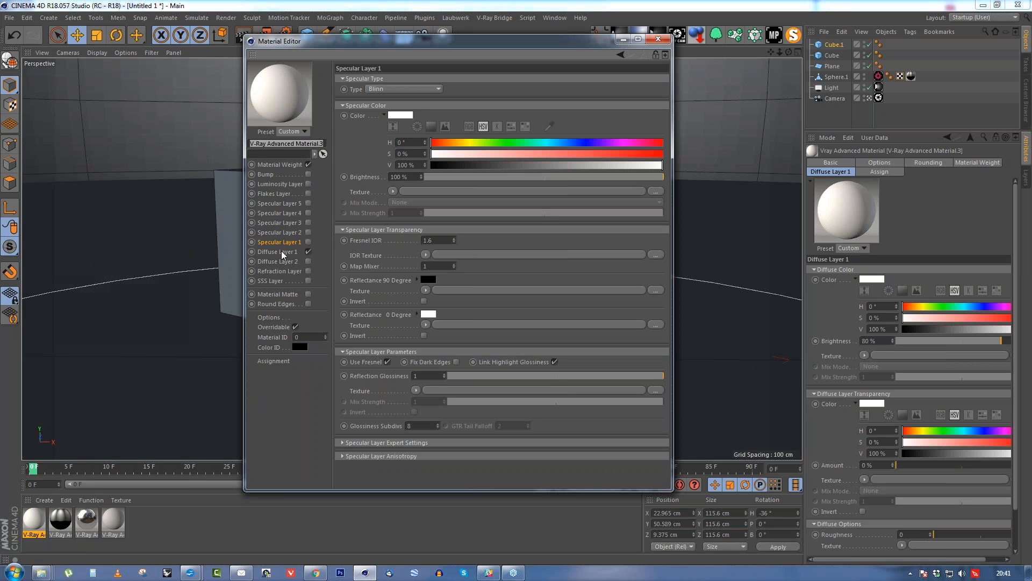
{"action": "left_click", "coordinate": [308, 250]}
{"action": "left_click", "coordinate": [308, 251]}
Switch to Chrome and search Google for wooden flooring in a new tab.
{"action": "left_click", "coordinate": [317, 574]}
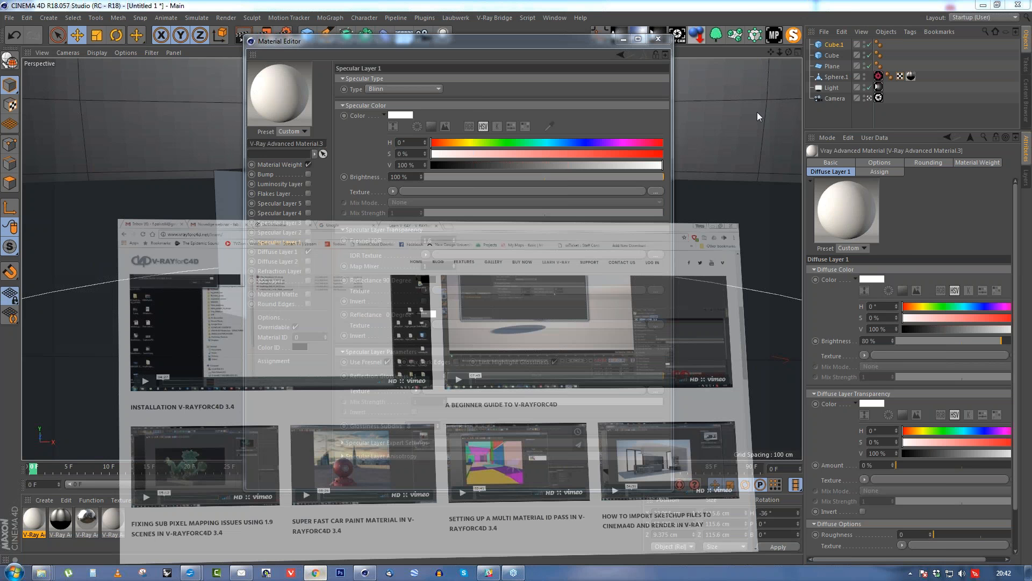
{"action": "key", "text": "ctrl+t"}
{"action": "type", "text": "wooden"}
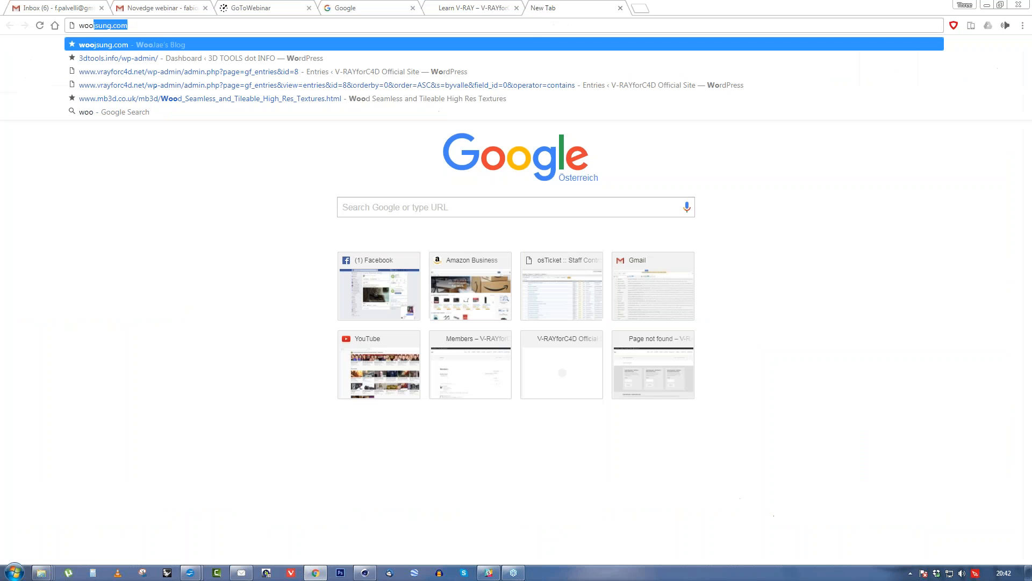
{"action": "type", "text": " floor"}
{"action": "key", "text": "Return"}
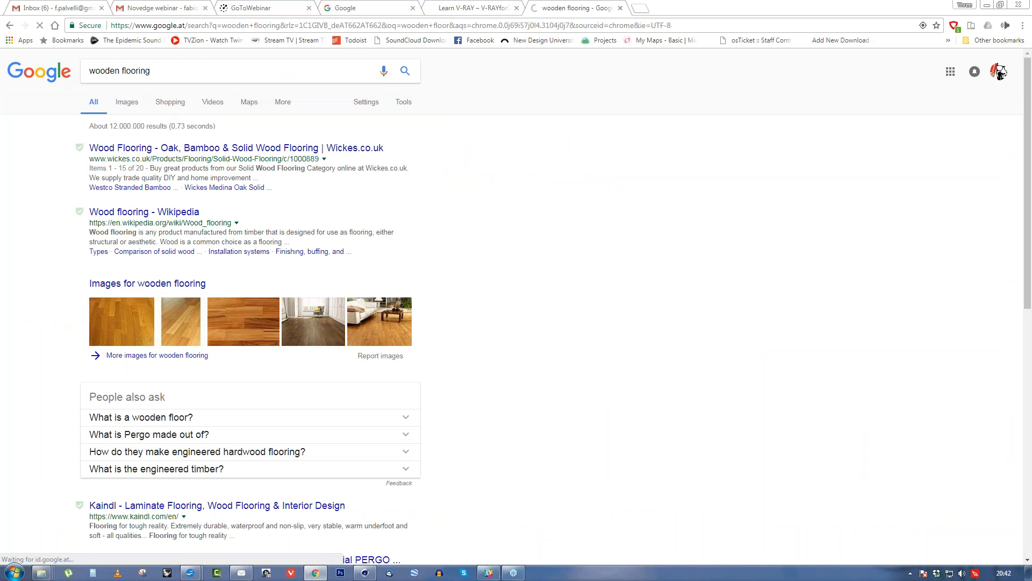
Show the image results and open the full-size photo of the herringbone living-room floor with the fireplace.
{"action": "left_click", "coordinate": [127, 103]}
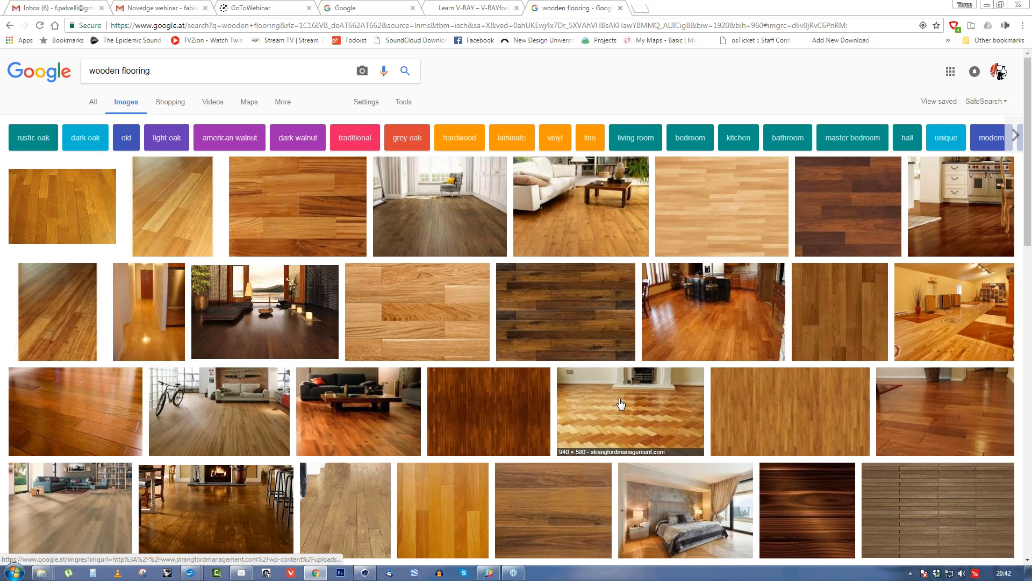
{"action": "left_click", "coordinate": [621, 403]}
{"action": "left_click", "coordinate": [559, 258]}
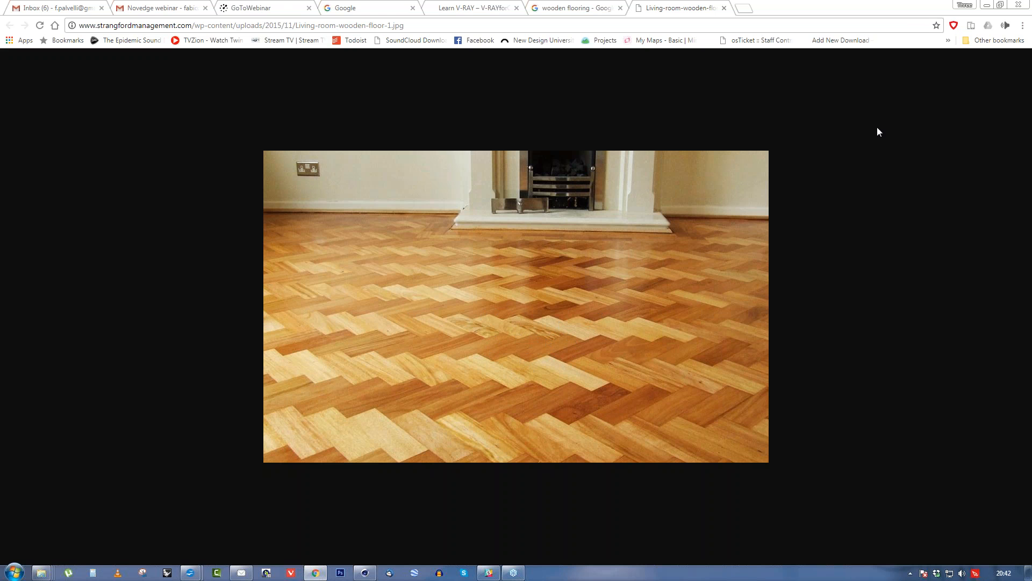
Return to Cinema 4D and enable Specular Layer 1 and Specular Layer 2 in the new V-Ray material.
{"action": "left_click", "coordinate": [985, 7]}
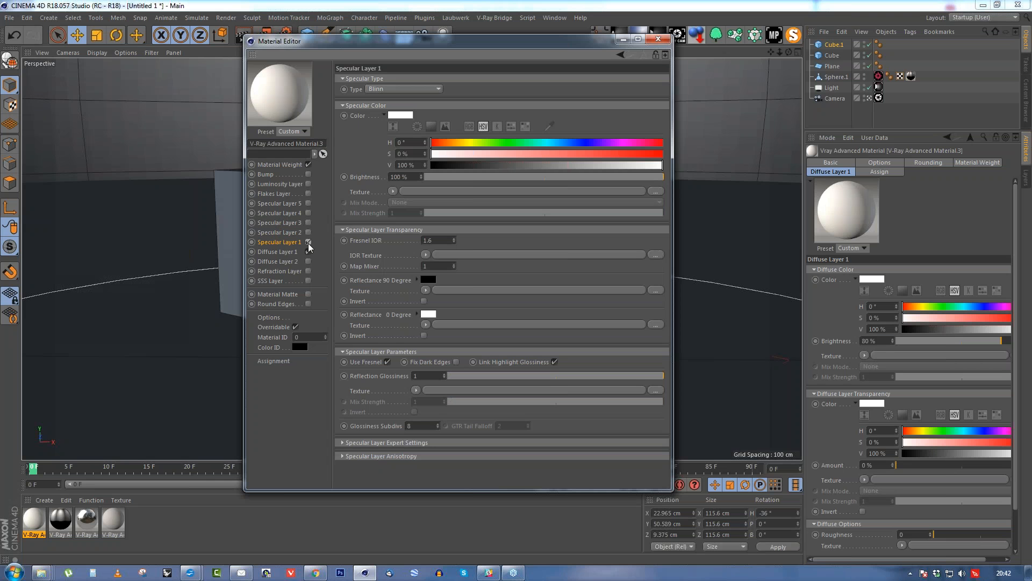
{"action": "left_click", "coordinate": [309, 232]}
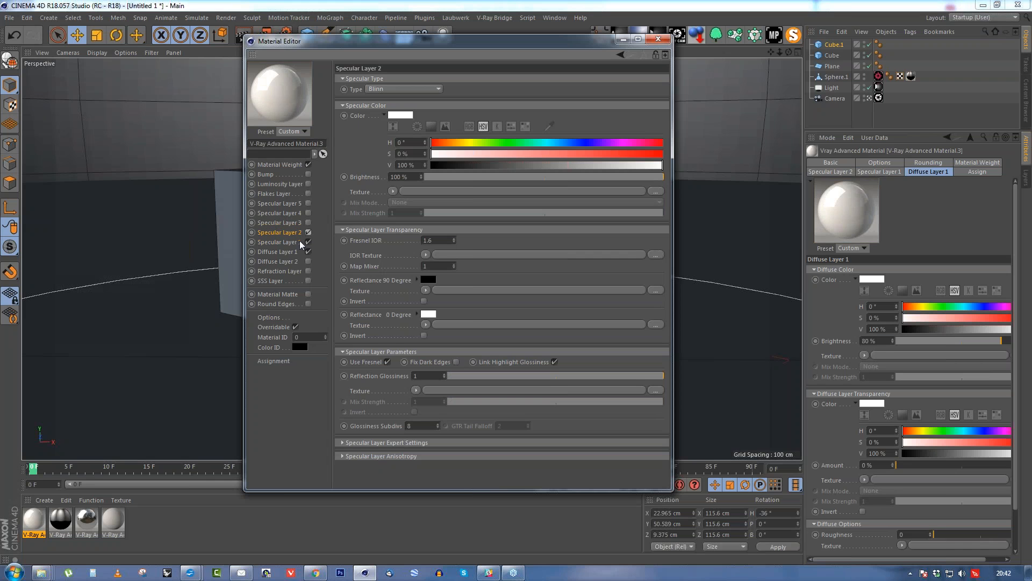
Disable Specular Layer 1 and Specular Layer 2 in the material and open the Diffuse Layer 1 settings.
{"action": "left_click", "coordinate": [308, 242]}
{"action": "left_click", "coordinate": [309, 232]}
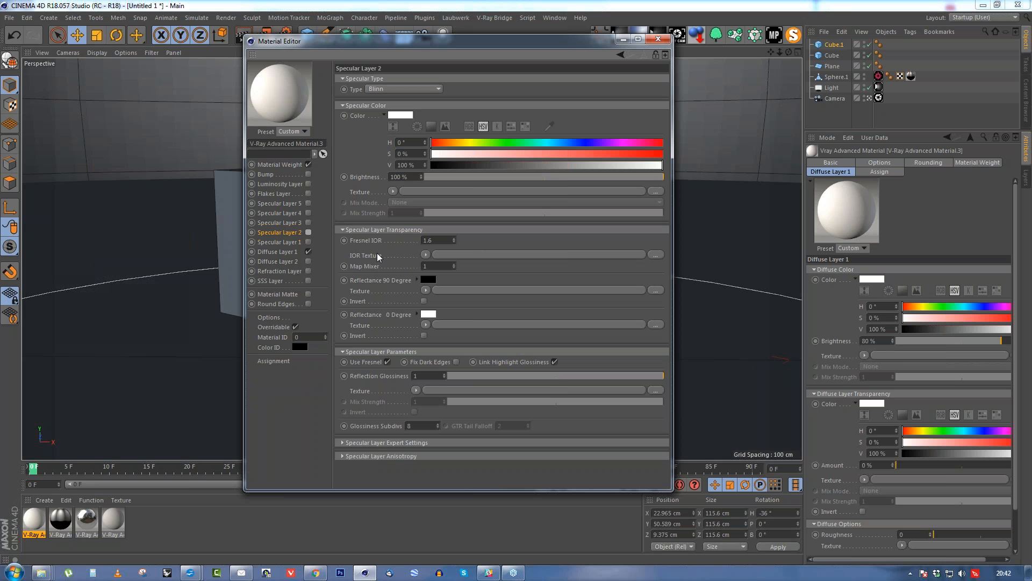
{"action": "left_click", "coordinate": [285, 252]}
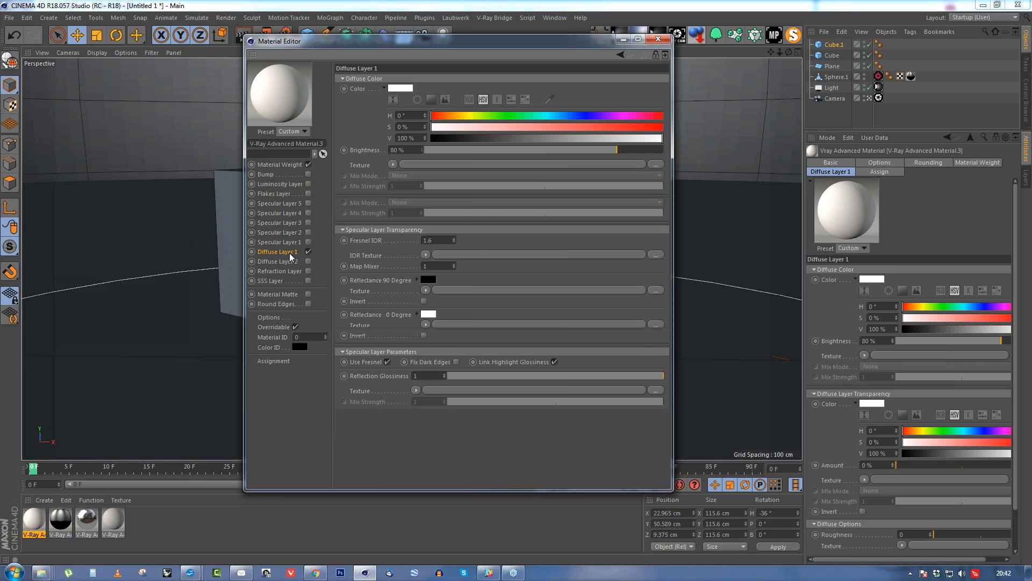
Load a V-Ray PowerShaders texture into the diffuse color and set its shader type to Dirt.
{"action": "left_click", "coordinate": [393, 164]}
{"action": "mouse_move", "coordinate": [432, 430]}
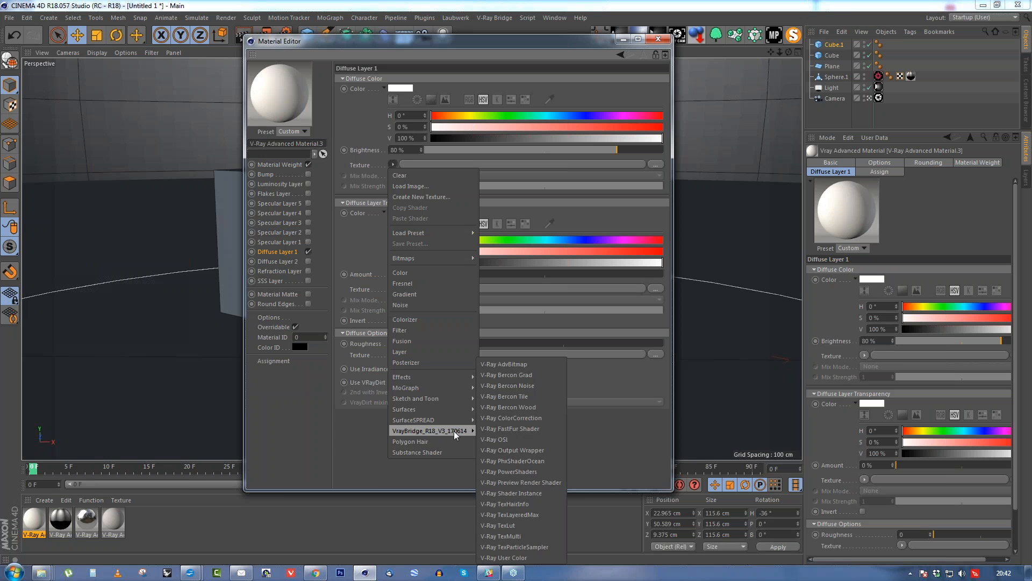
{"action": "left_click", "coordinate": [536, 467]}
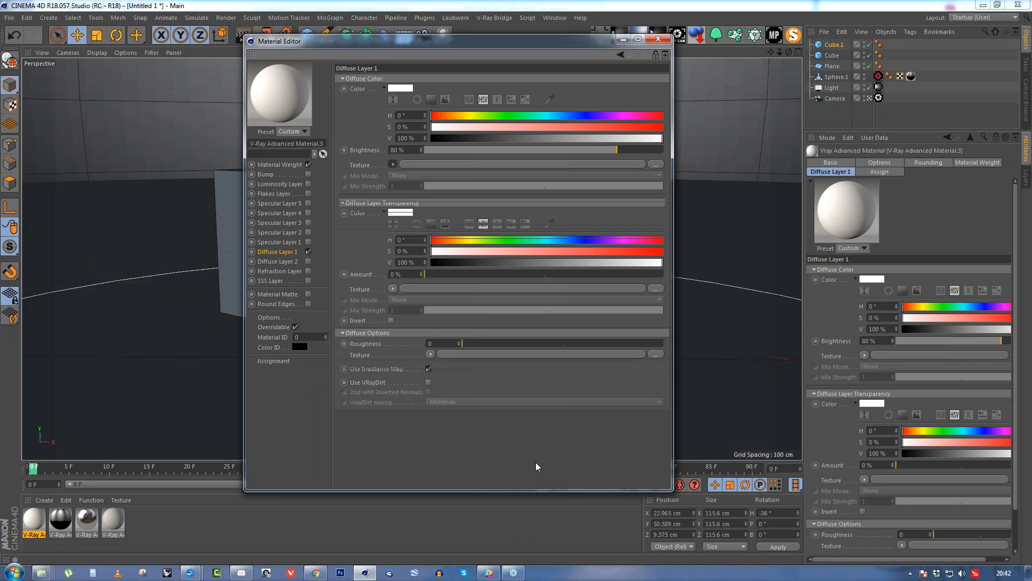
{"action": "left_click", "coordinate": [403, 184]}
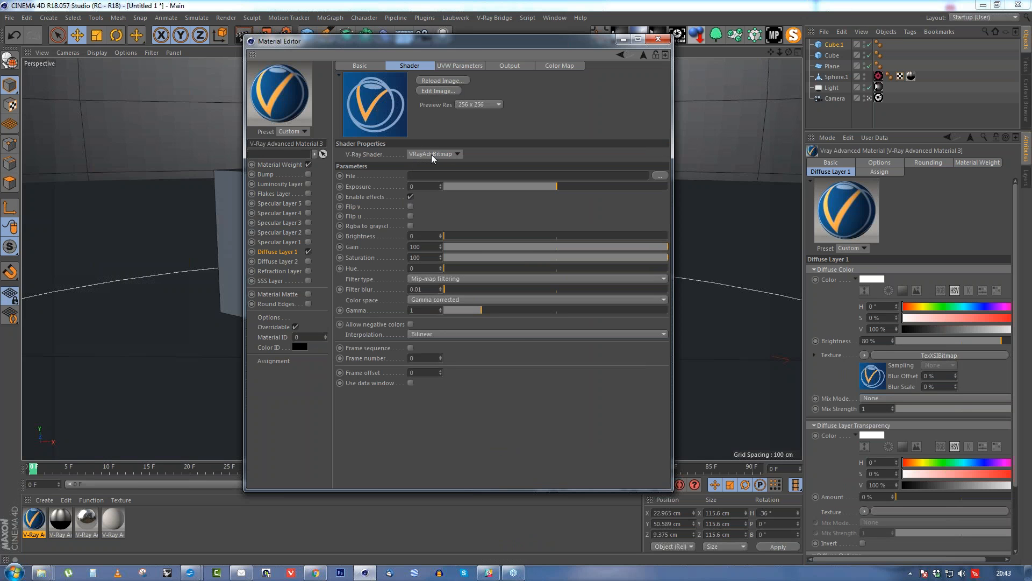
{"action": "left_click", "coordinate": [457, 156]}
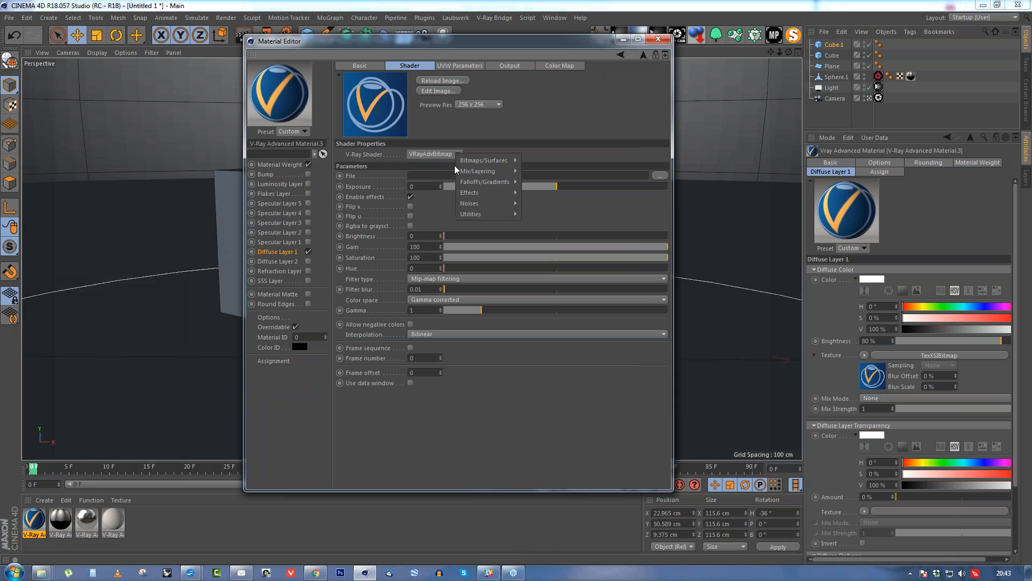
{"action": "mouse_move", "coordinate": [467, 193]}
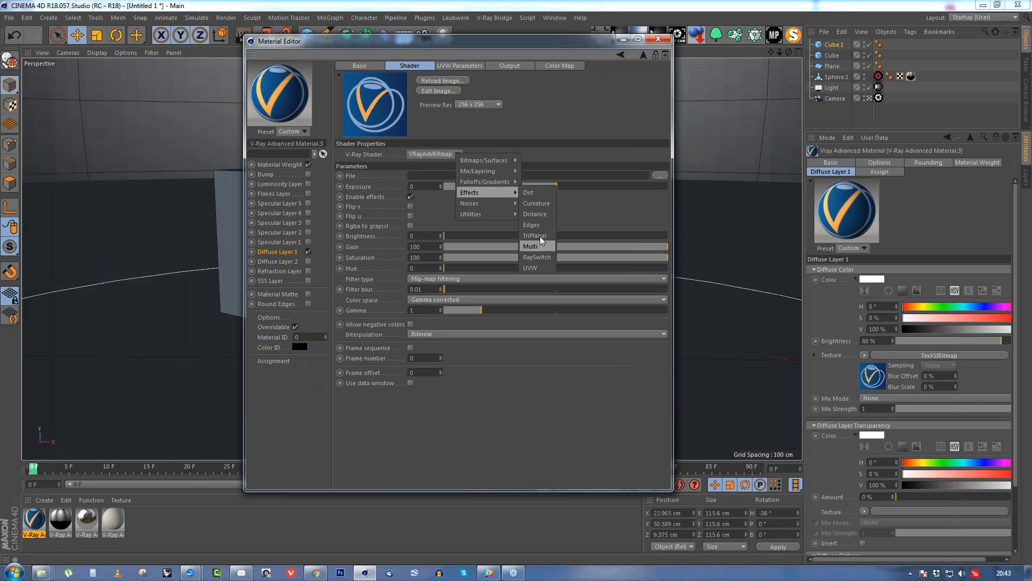
{"action": "left_click", "coordinate": [445, 154]}
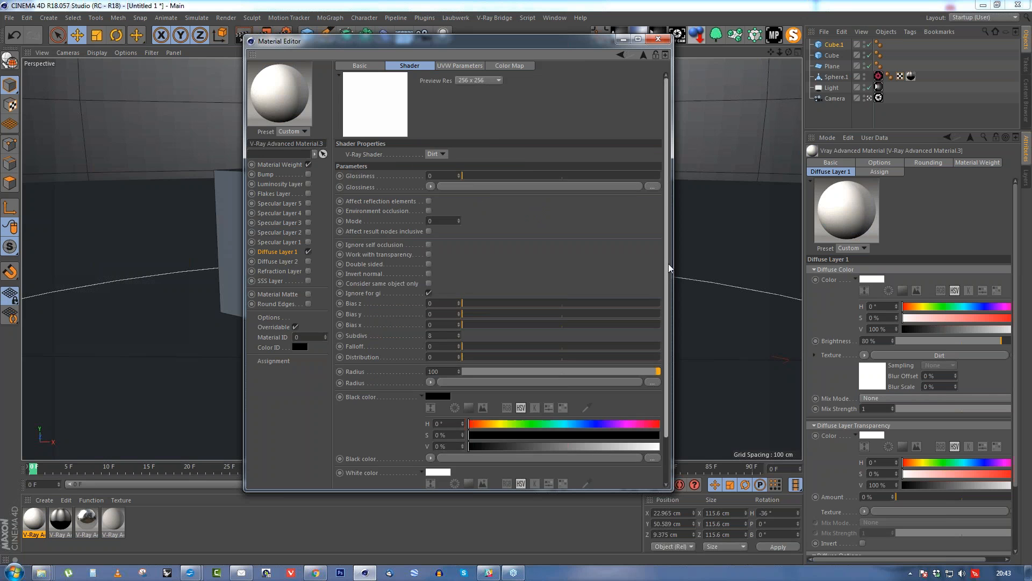
Set the Dirt shader's radius to 5.
{"action": "scroll", "coordinate": [669, 267], "scroll_direction": "down", "scroll_amount": 3}
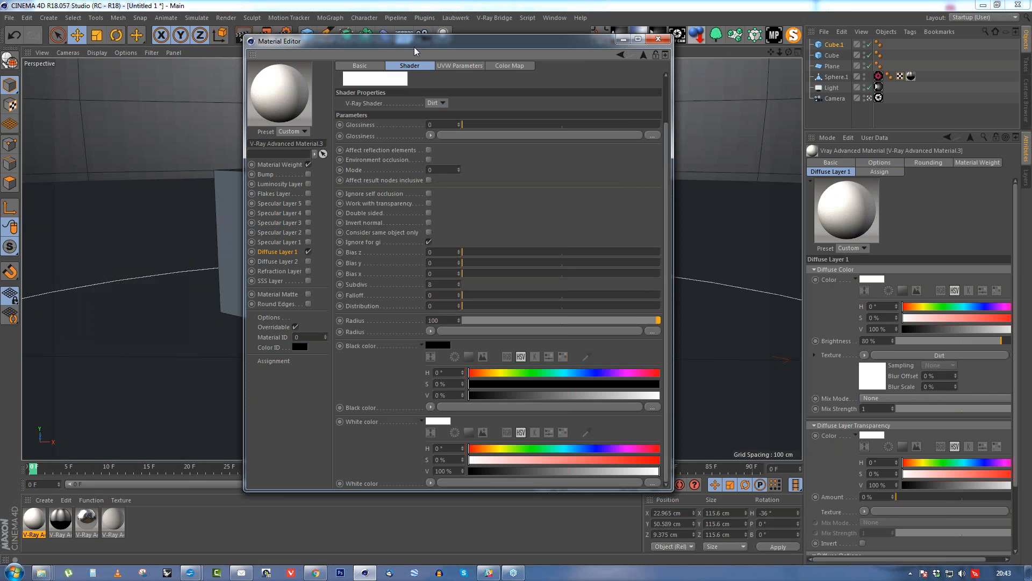
{"action": "left_click_drag", "start_coordinate": [420, 48], "coordinate": [580, 58]}
{"action": "double_click", "coordinate": [605, 327]}
{"action": "type", "text": "5"}
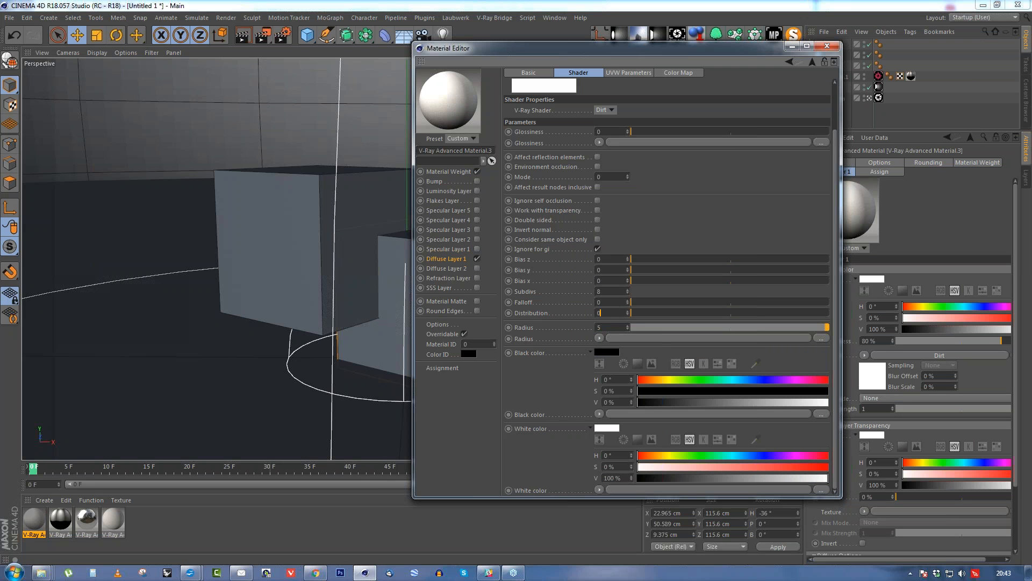
Apply the new dirt material to both cubes and render the scene in the Picture Viewer.
{"action": "left_click_drag", "start_coordinate": [654, 56], "coordinate": [872, 54]}
{"action": "left_click_drag", "start_coordinate": [37, 524], "coordinate": [430, 323]}
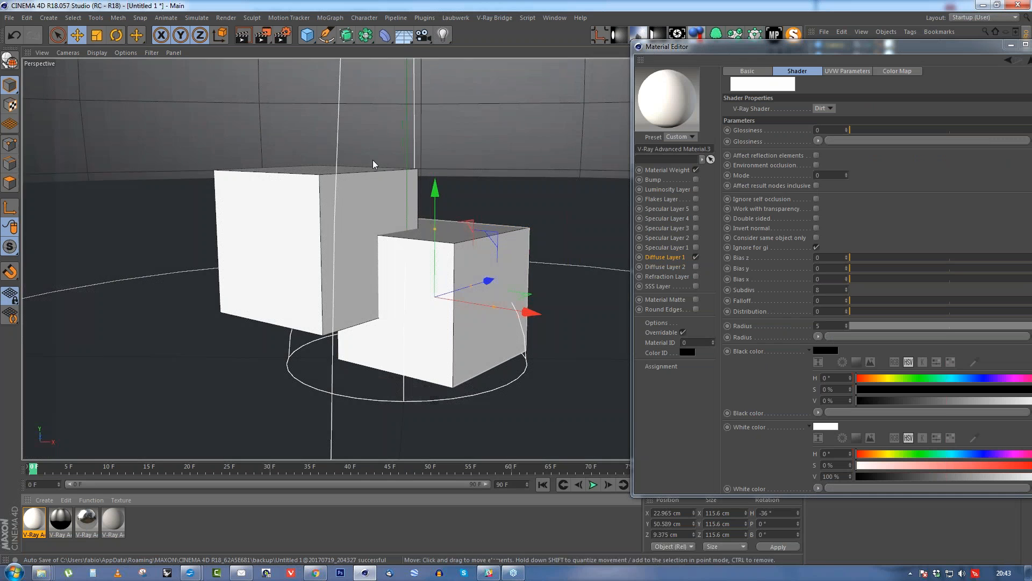
{"action": "left_click", "coordinate": [262, 38]}
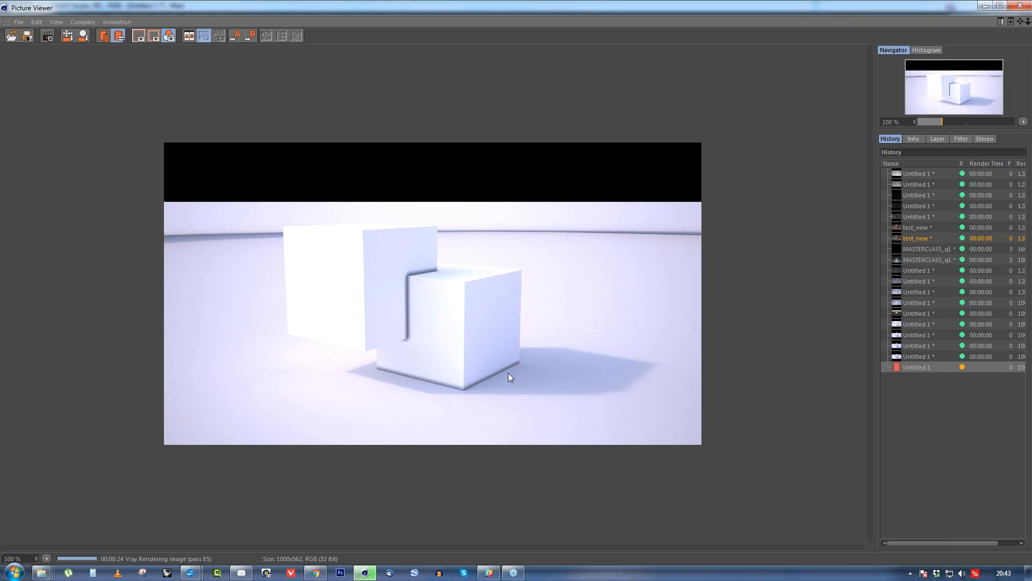
{"action": "left_click", "coordinate": [1022, 7]}
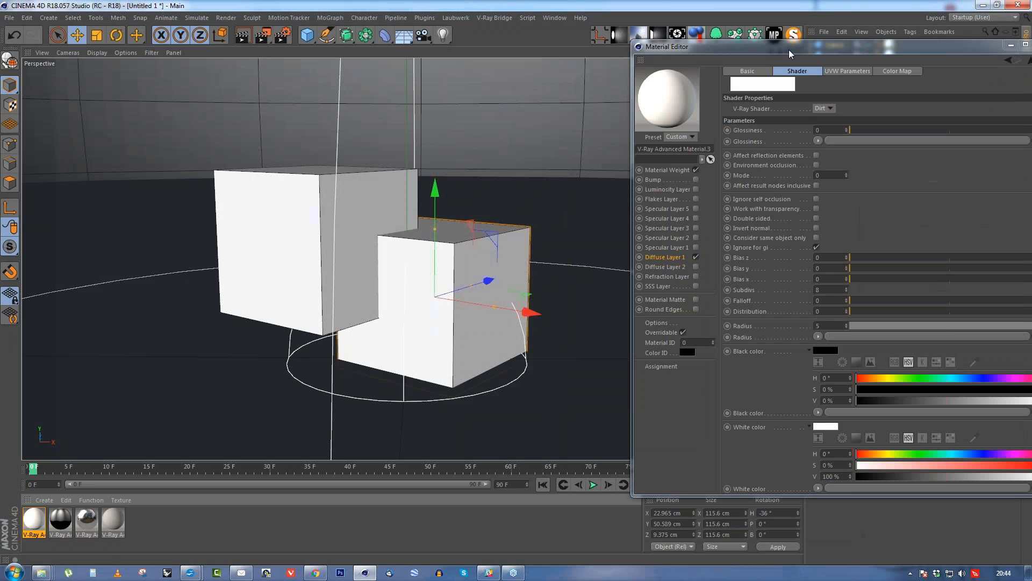
Enlarge the Material Editor and review the rendered dirt effect where the two cubes meet.
{"action": "left_click_drag", "start_coordinate": [660, 61], "coordinate": [447, 70]}
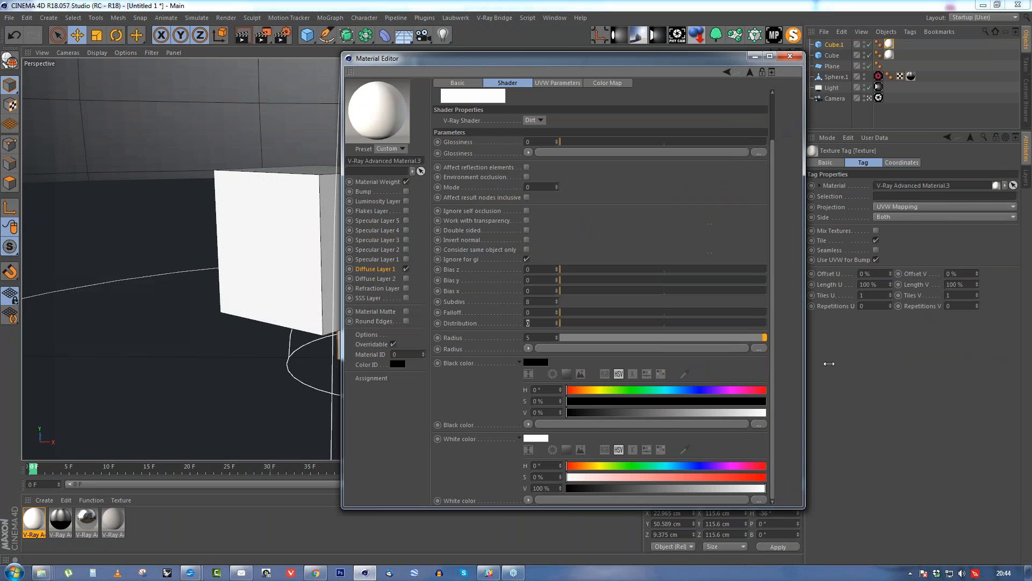
{"action": "left_click_drag", "start_coordinate": [770, 280], "coordinate": [867, 280]}
{"action": "left_click_drag", "start_coordinate": [644, 516], "coordinate": [645, 541]}
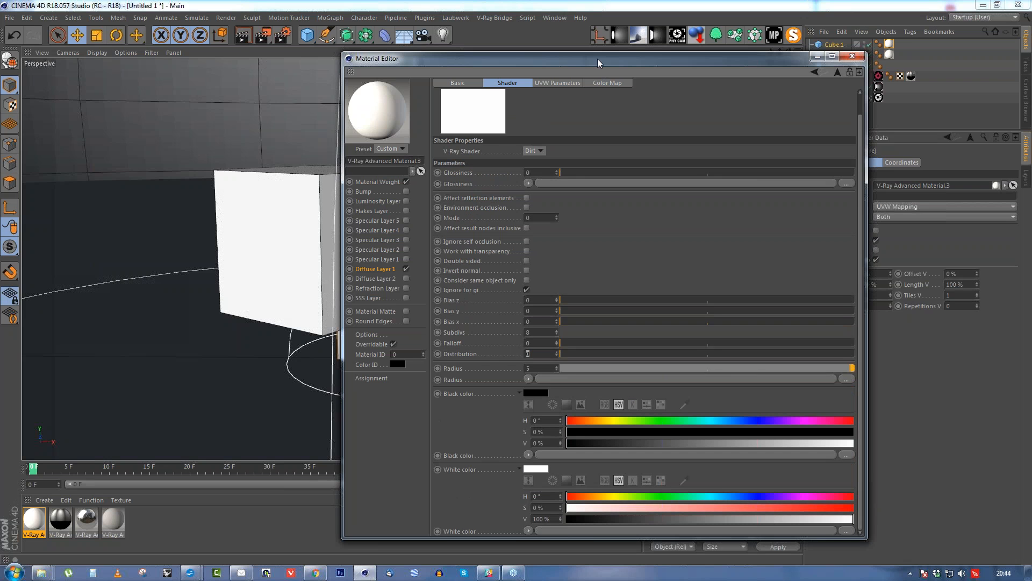
{"action": "left_click_drag", "start_coordinate": [598, 63], "coordinate": [733, 15]}
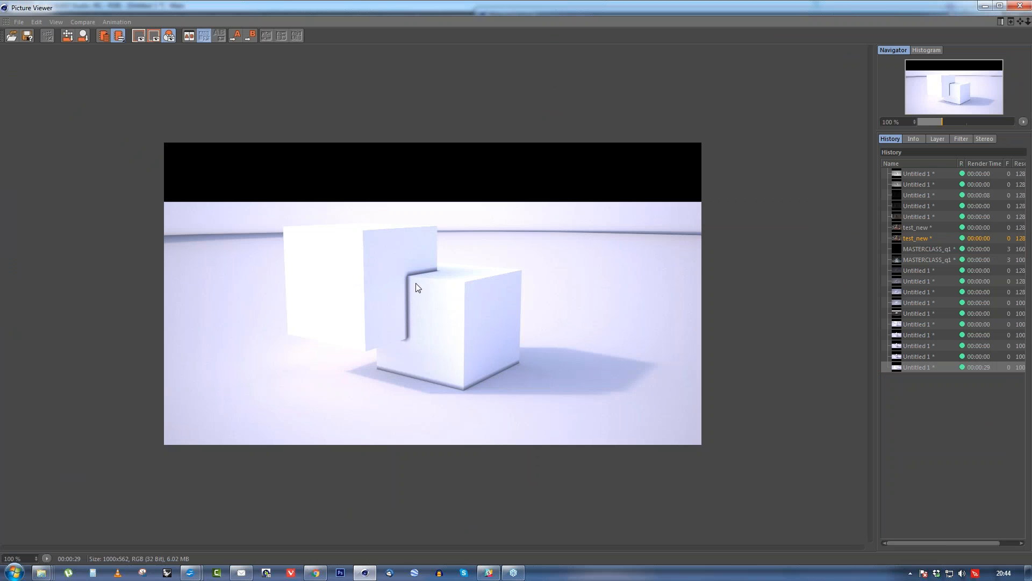
{"action": "left_click", "coordinate": [1021, 8]}
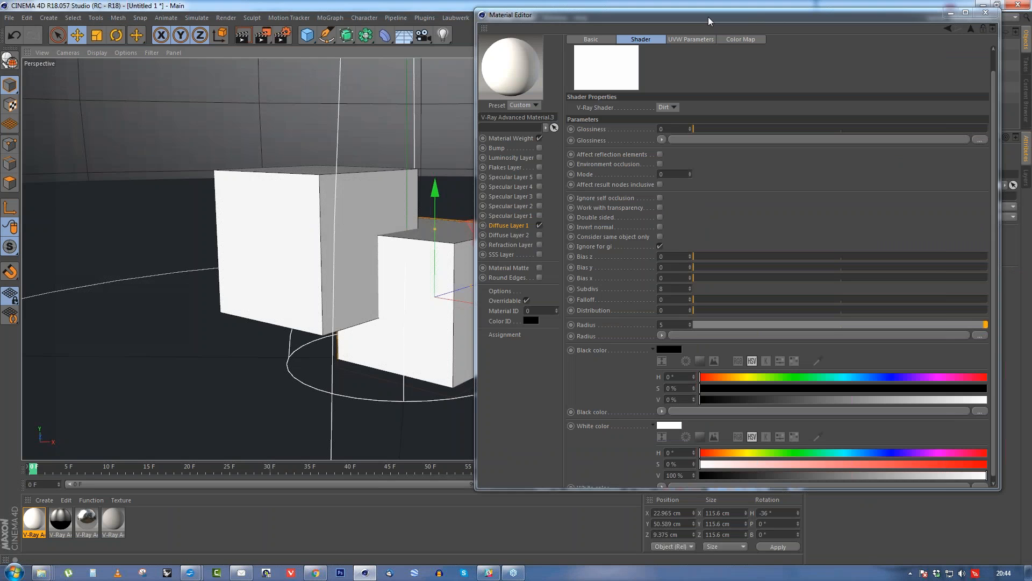
Load a V-Ray AdvBitmap into the Dirt shader's White color texture and open its image file selection.
{"action": "left_click_drag", "start_coordinate": [709, 18], "coordinate": [592, 11]}
{"action": "left_click_drag", "start_coordinate": [557, 484], "coordinate": [557, 535]}
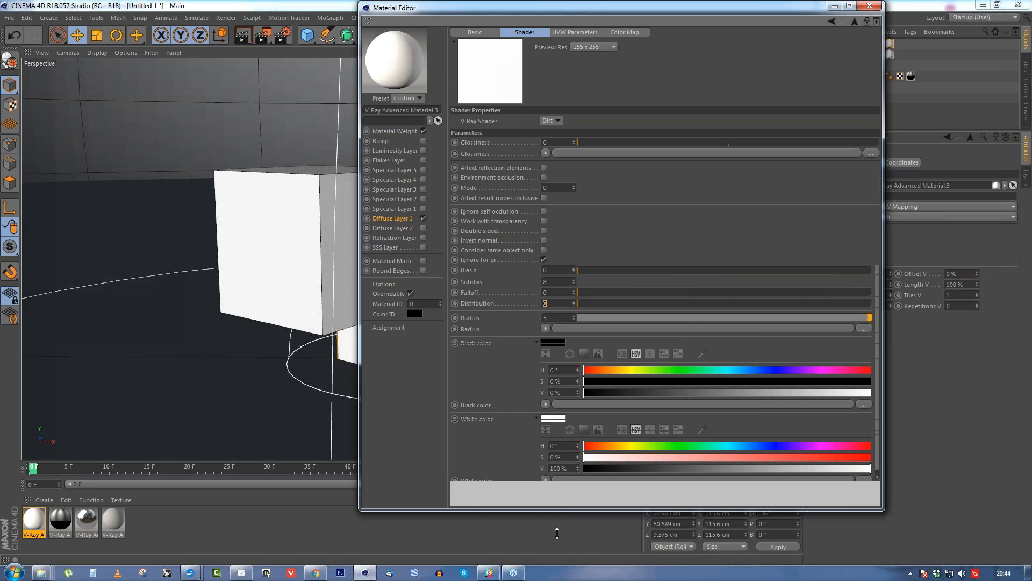
{"action": "left_click", "coordinate": [546, 501]}
{"action": "mouse_move", "coordinate": [586, 468]}
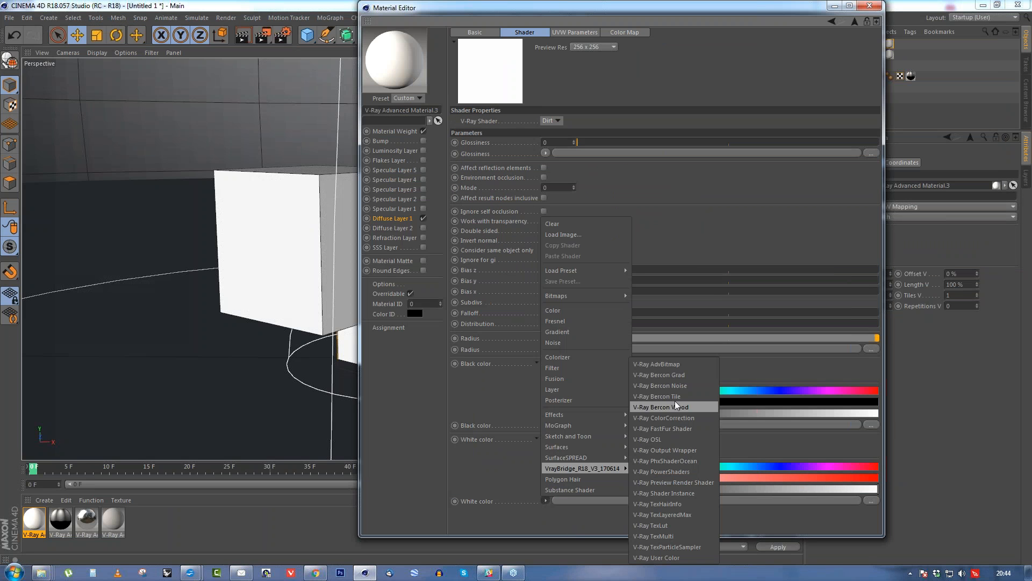
{"action": "left_click", "coordinate": [674, 365]}
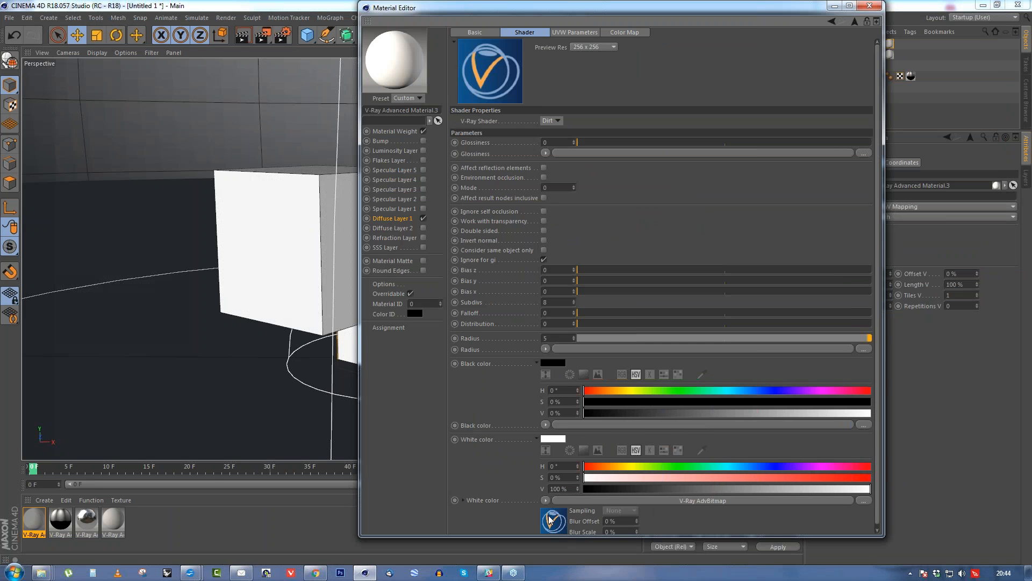
{"action": "left_click", "coordinate": [550, 519]}
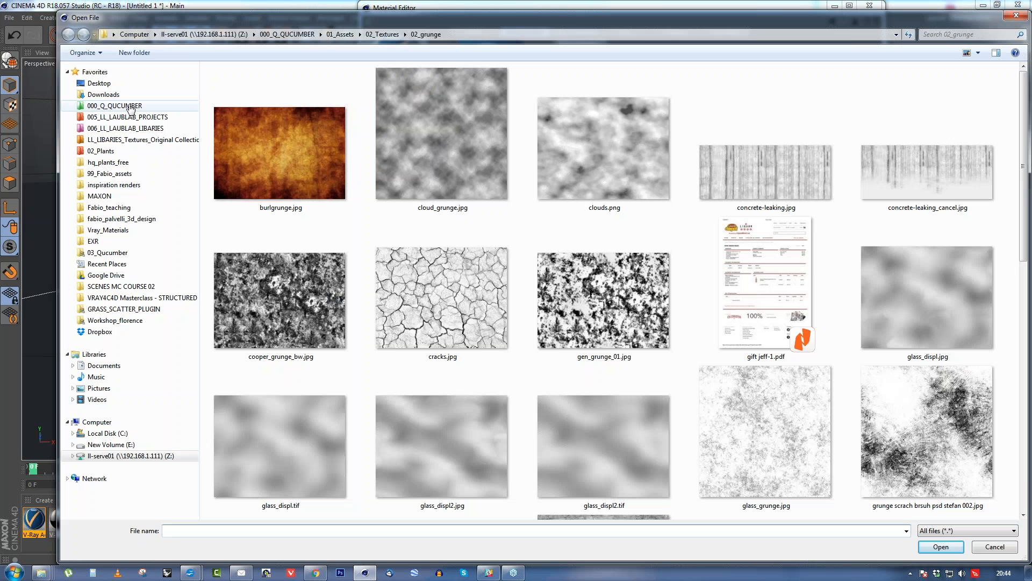
Load Q_T_Stucco.jpg from the 02_Textures/01_concrete folder into the White color bitmap and return to the Dirt shader.
{"action": "left_click", "coordinate": [131, 109]}
{"action": "double_click", "coordinate": [441, 103]}
{"action": "double_click", "coordinate": [252, 111]}
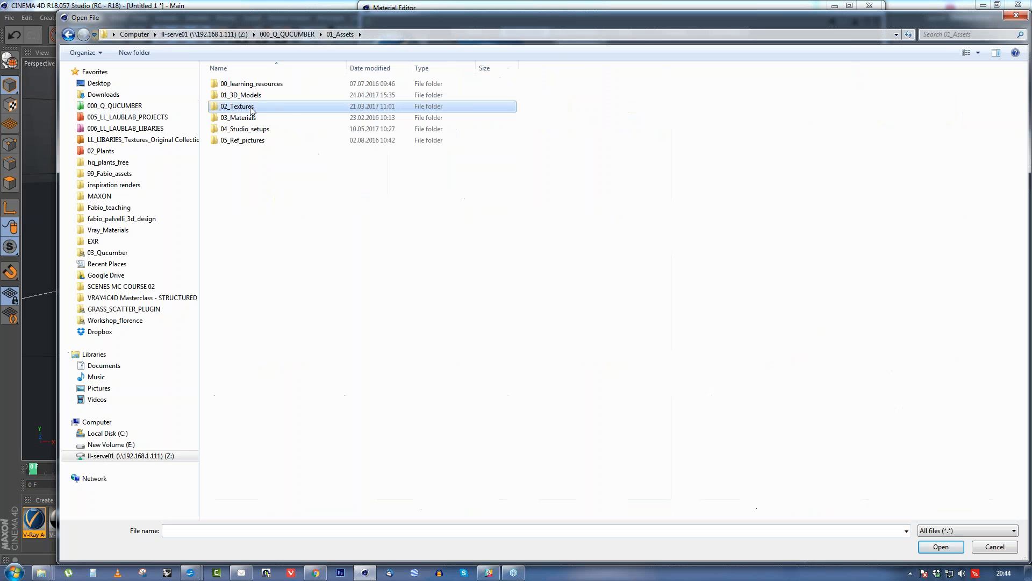
{"action": "double_click", "coordinate": [251, 106]}
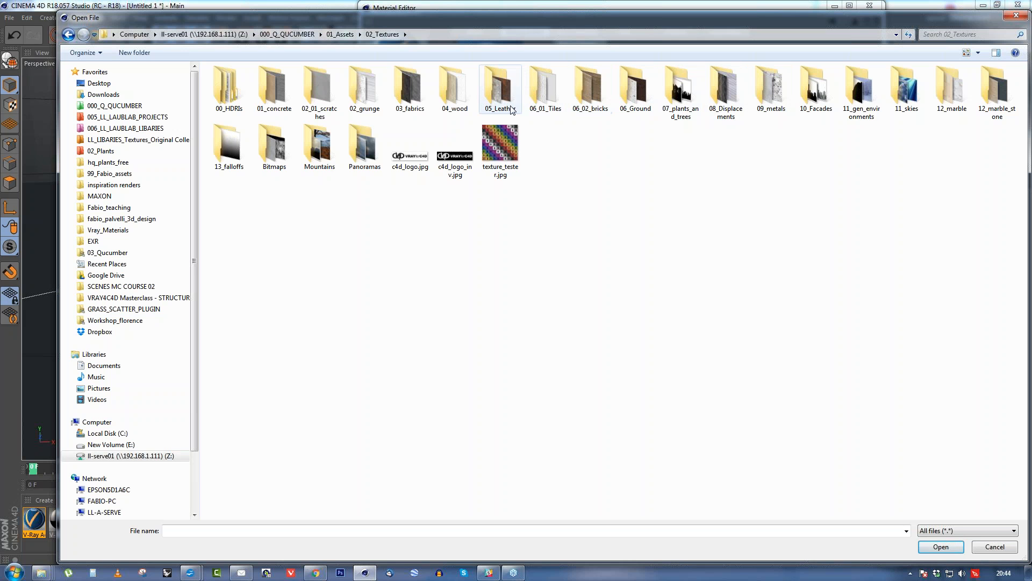
{"action": "double_click", "coordinate": [272, 93]}
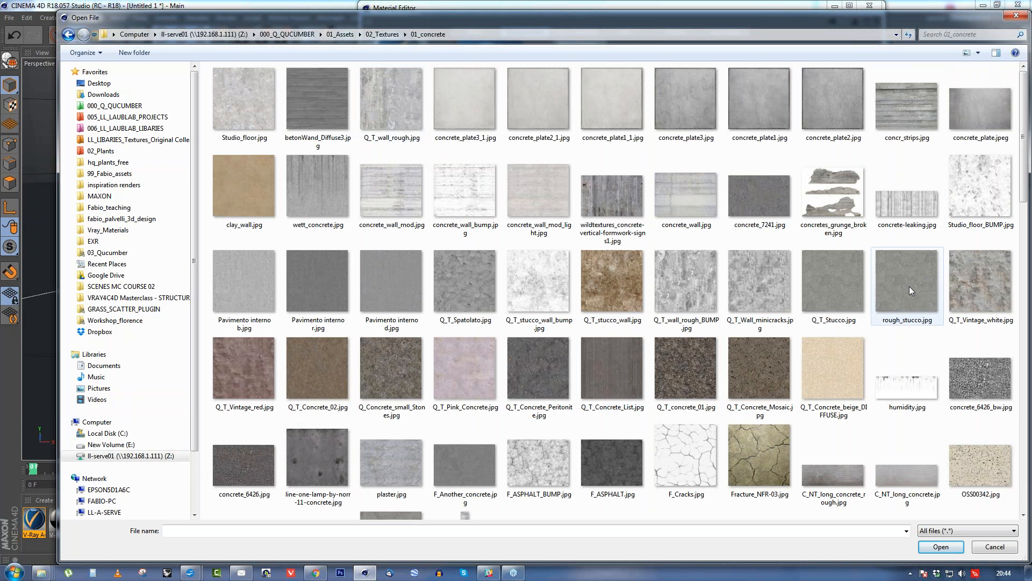
{"action": "left_click", "coordinate": [843, 269]}
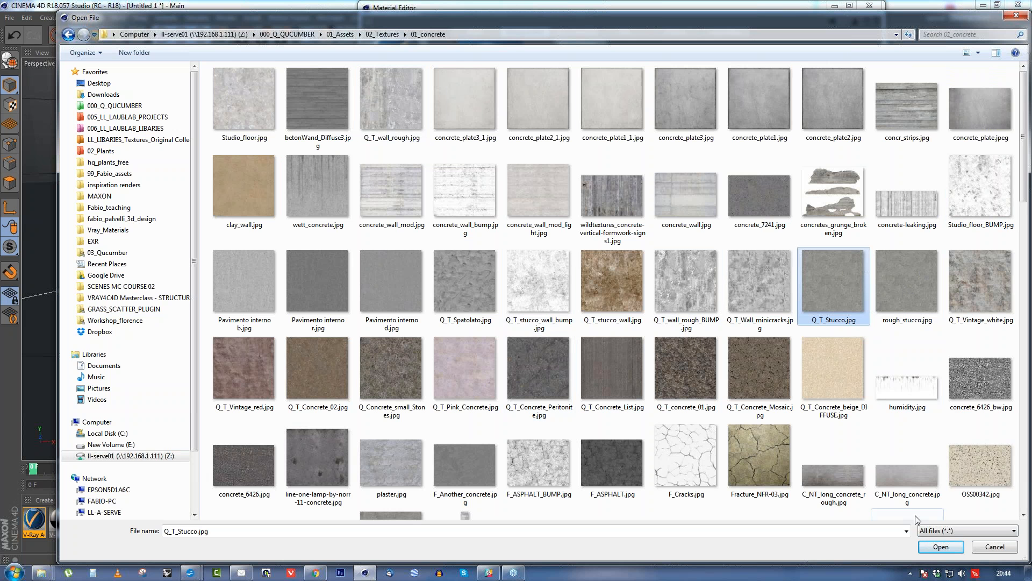
{"action": "left_click", "coordinate": [946, 547]}
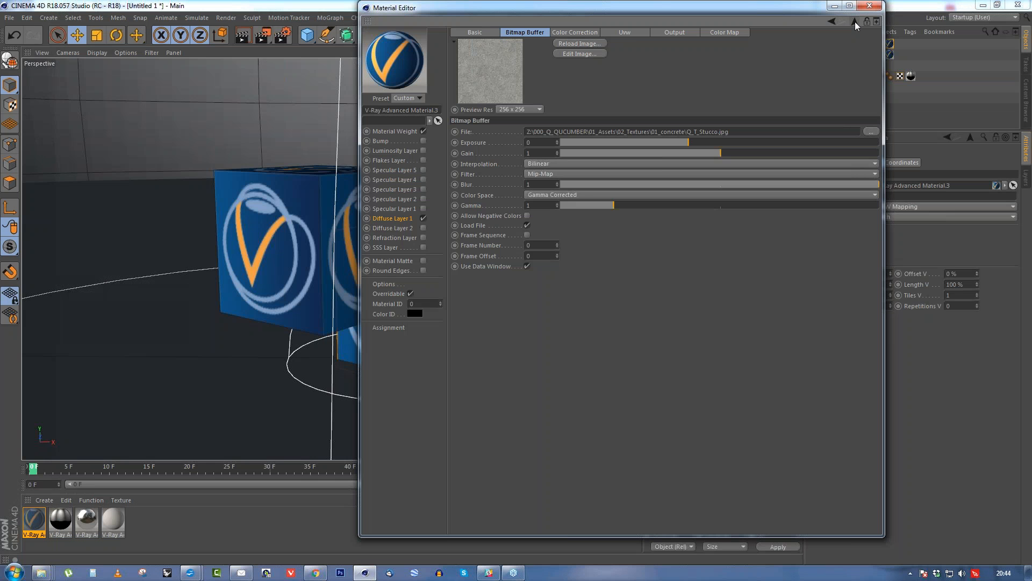
{"action": "left_click", "coordinate": [855, 21]}
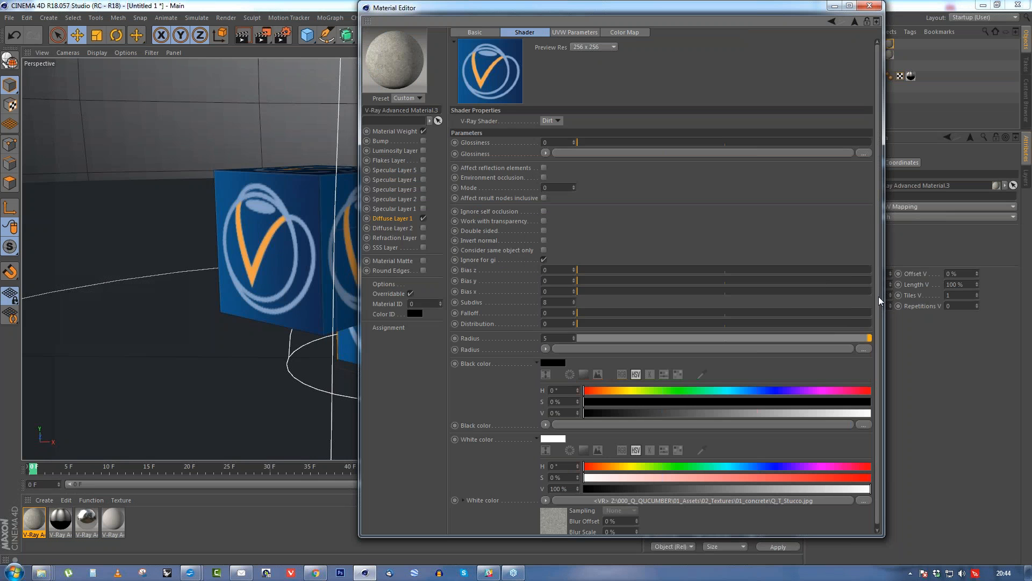
Copy the stucco bitmap from the Dirt shader's White color texture to its Black color texture.
{"action": "scroll", "coordinate": [742, 160], "scroll_direction": "down", "scroll_amount": 2}
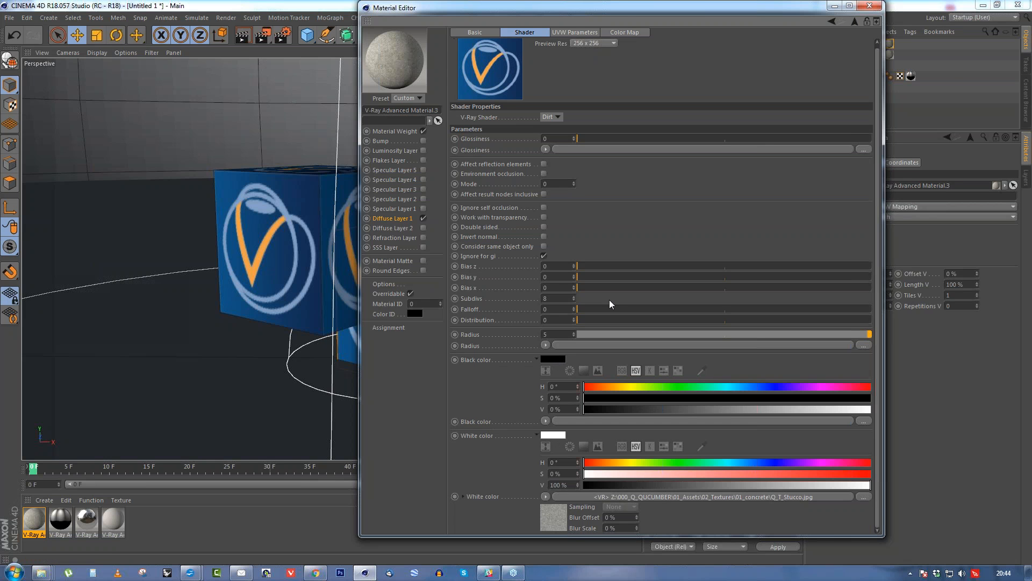
{"action": "left_click_drag", "start_coordinate": [652, 13], "coordinate": [557, 32]}
{"action": "left_click_drag", "start_coordinate": [478, 24], "coordinate": [550, 18]}
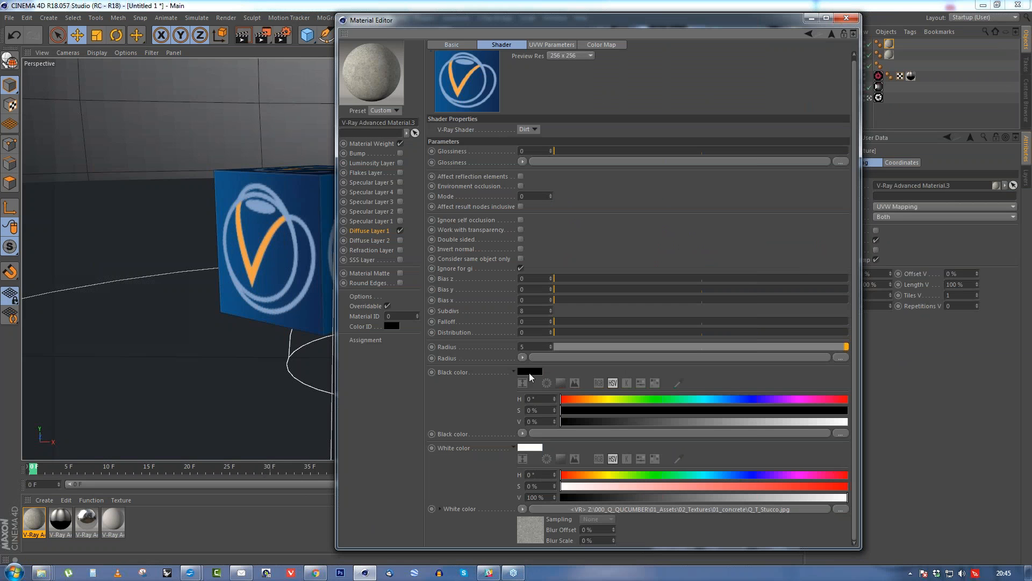
{"action": "left_click_drag", "start_coordinate": [494, 22], "coordinate": [442, 35]}
{"action": "scroll", "coordinate": [763, 200], "scroll_direction": "down", "scroll_amount": 3}
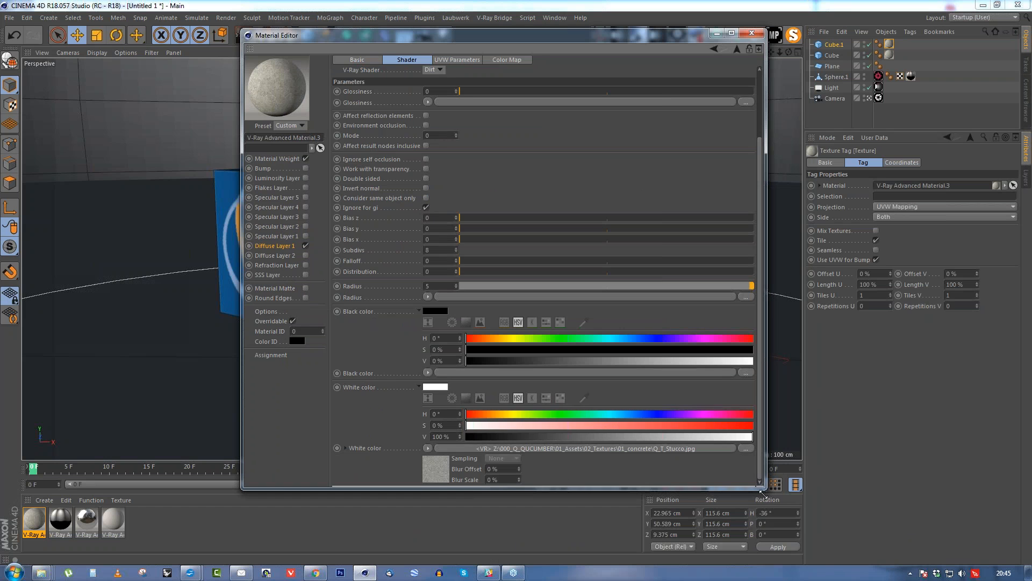
{"action": "left_click_drag", "start_coordinate": [762, 492], "coordinate": [767, 512]}
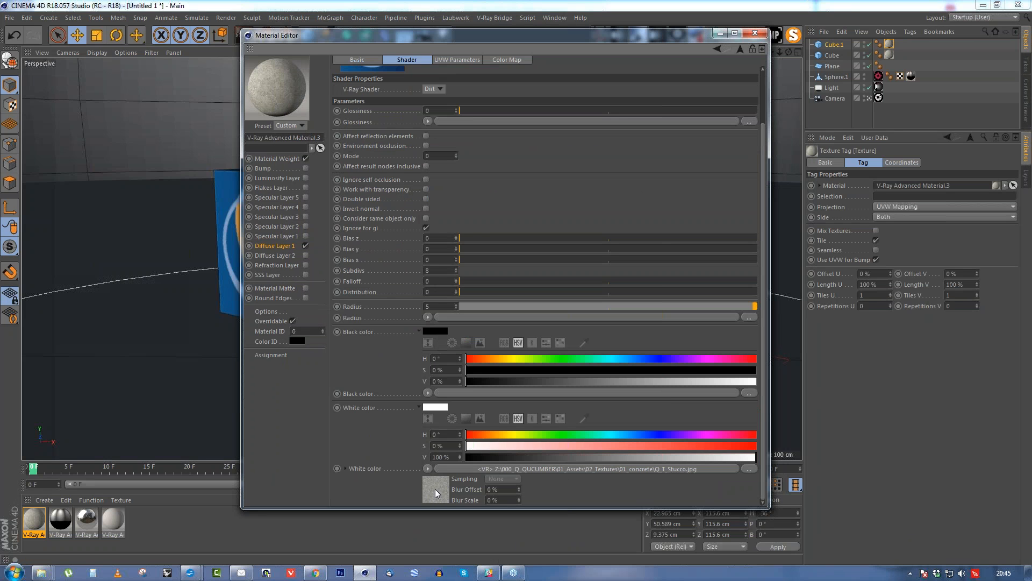
{"action": "left_click_drag", "start_coordinate": [439, 492], "coordinate": [436, 393]}
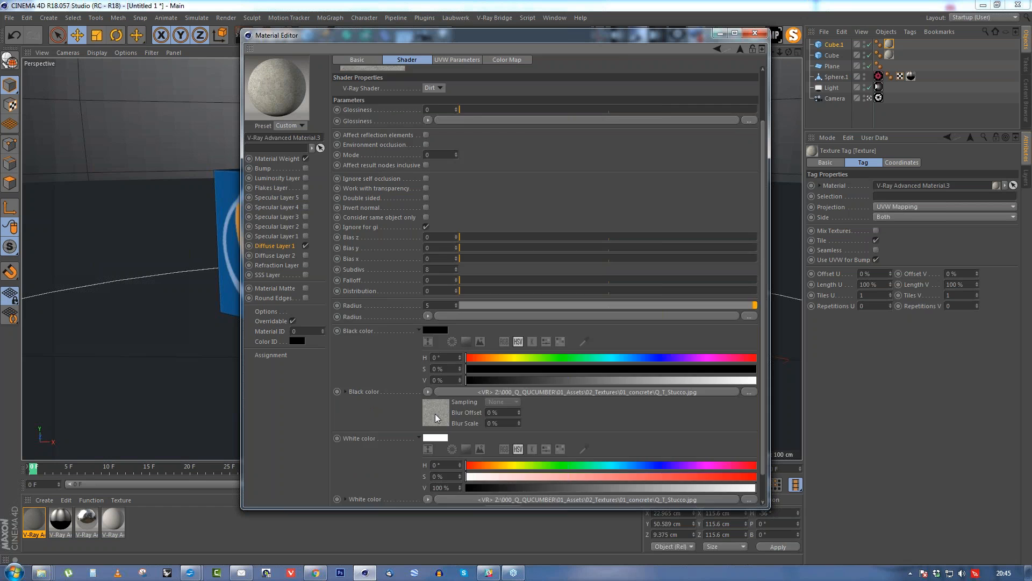
Set the Black color stucco bitmap's gain to 0.7 and return to the Dirt shader settings.
{"action": "left_click", "coordinate": [436, 418]}
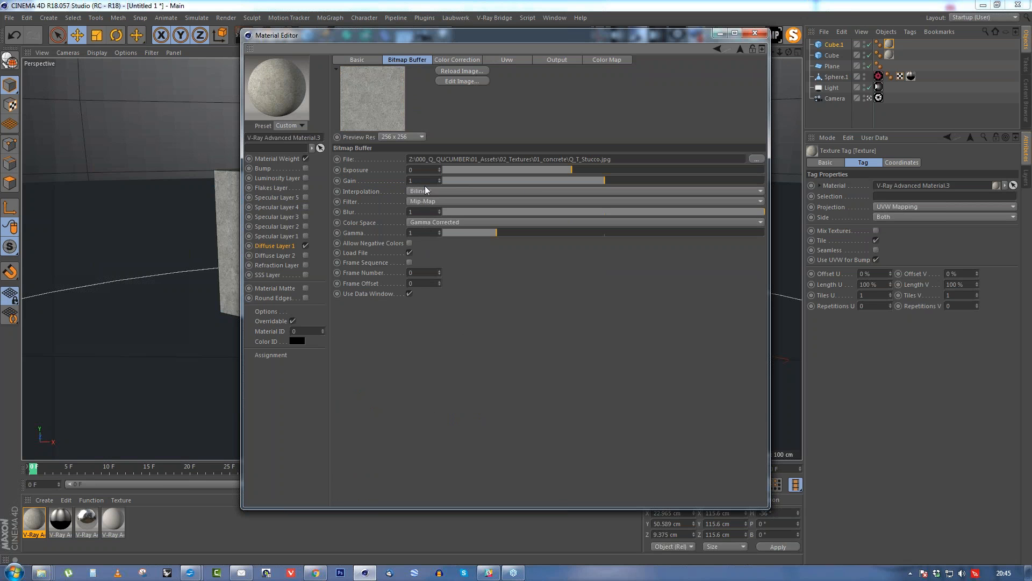
{"action": "type", "text": ".7"}
{"action": "key", "text": "Return"}
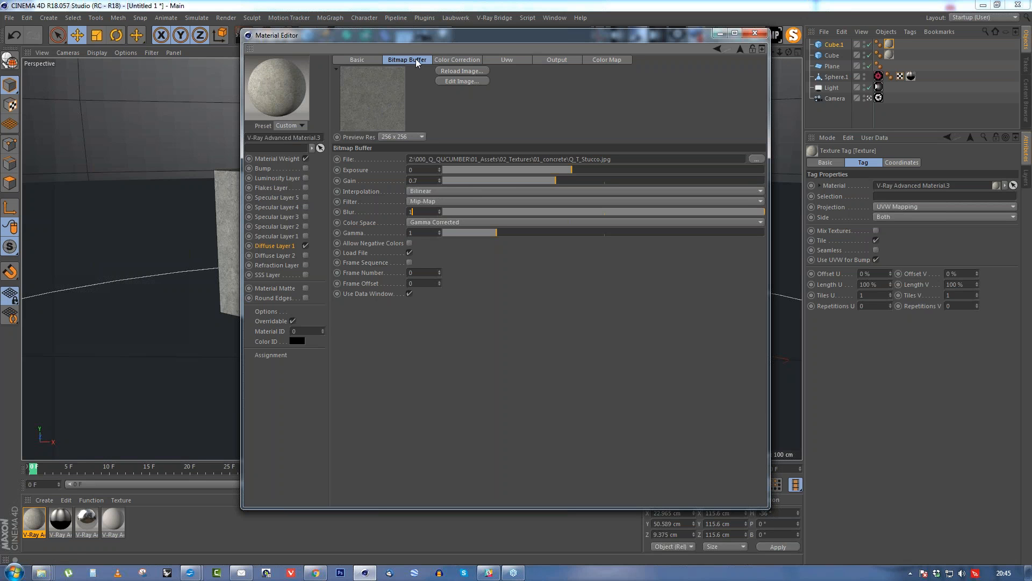
{"action": "left_click_drag", "start_coordinate": [424, 40], "coordinate": [665, 72]}
{"action": "left_click", "coordinate": [980, 78]}
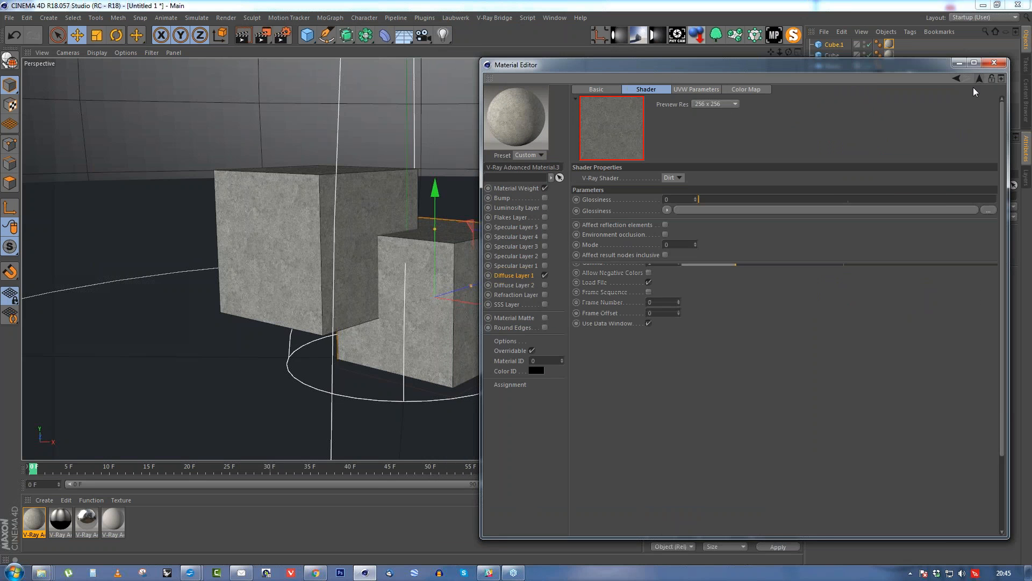
Close the material editor and render the stucco cubes to the Picture Viewer.
{"action": "left_click_drag", "start_coordinate": [646, 71], "coordinate": [509, 50]}
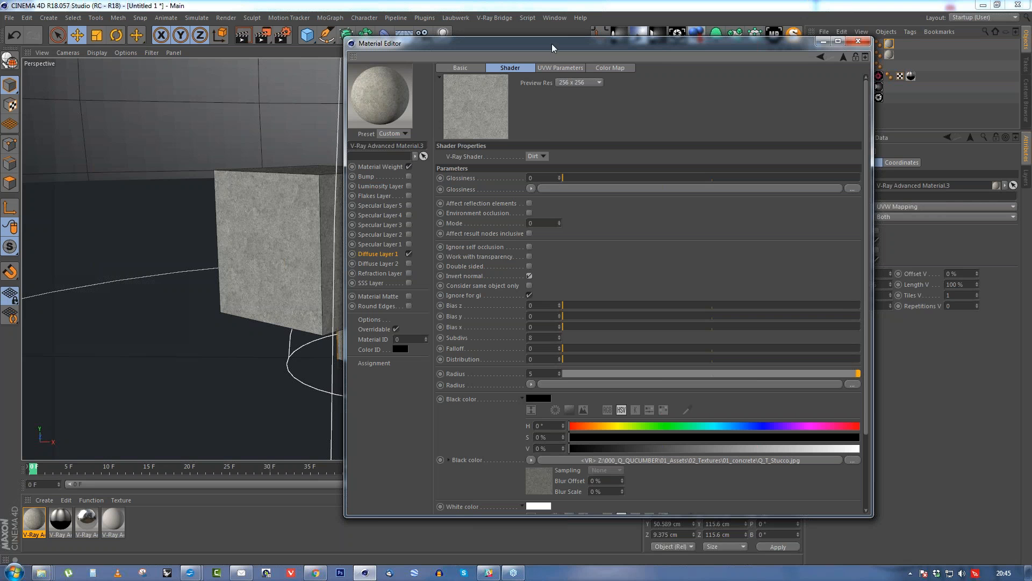
{"action": "left_click_drag", "start_coordinate": [586, 43], "coordinate": [671, 55]}
{"action": "left_click", "coordinate": [943, 53]}
{"action": "left_click", "coordinate": [262, 40]}
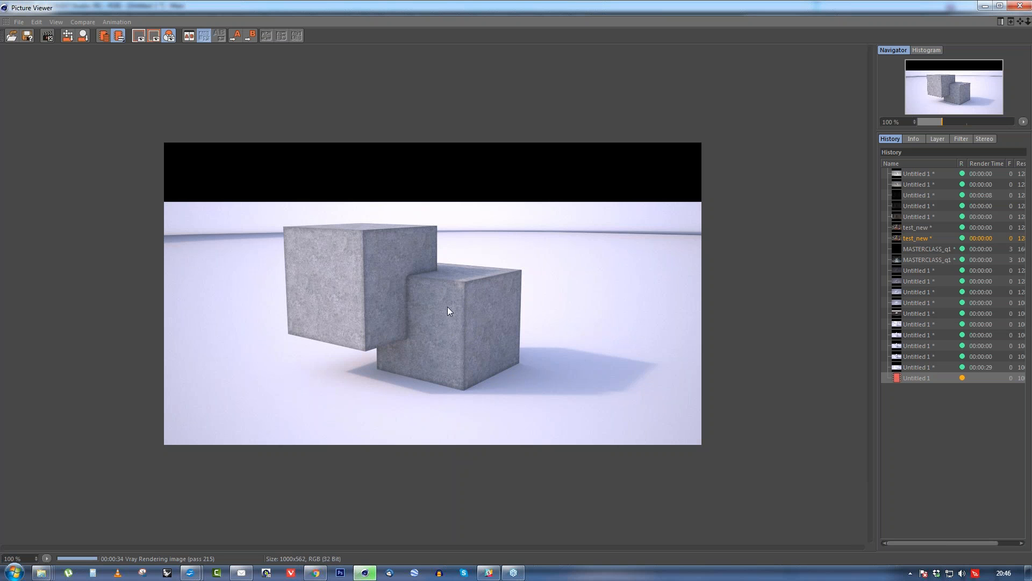
Load a V-Ray AdvBitmap with gen_grunge_01.jpg from the 02_grunge folder into the Dirt shader's Radius texture.
{"action": "key", "text": "alt+Tab"}
{"action": "left_click_drag", "start_coordinate": [796, 22], "coordinate": [233, 32]}
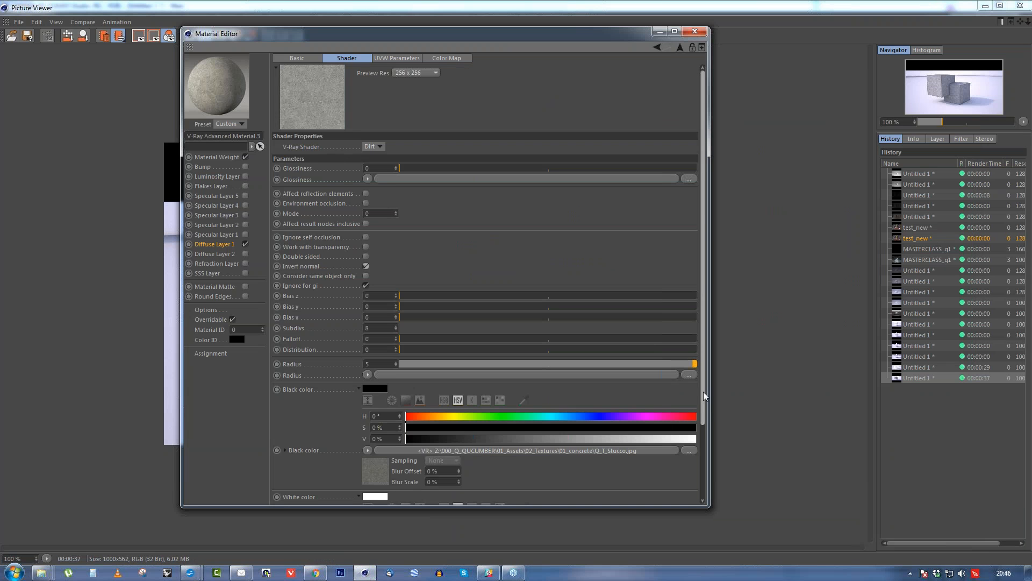
{"action": "scroll", "coordinate": [703, 415], "scroll_direction": "down", "scroll_amount": 3}
{"action": "left_click", "coordinate": [368, 285]}
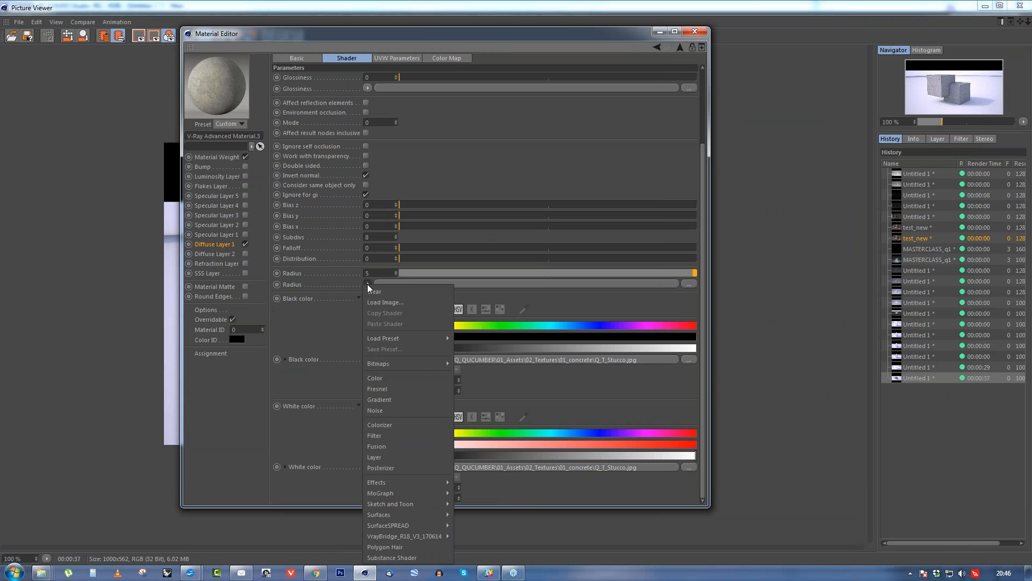
{"action": "left_click", "coordinate": [481, 367]}
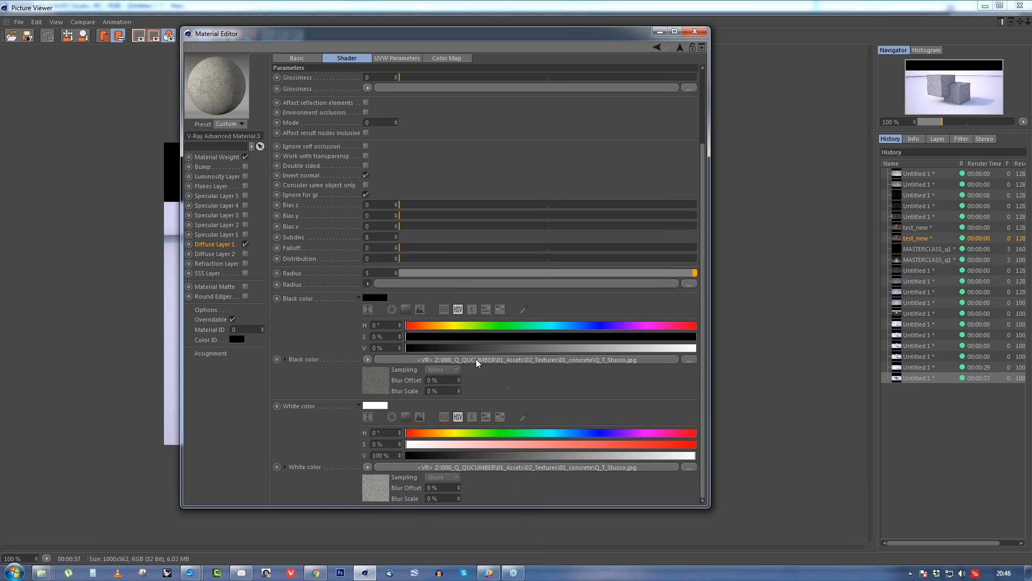
{"action": "left_click", "coordinate": [372, 312]}
{"action": "left_click", "coordinate": [697, 158]}
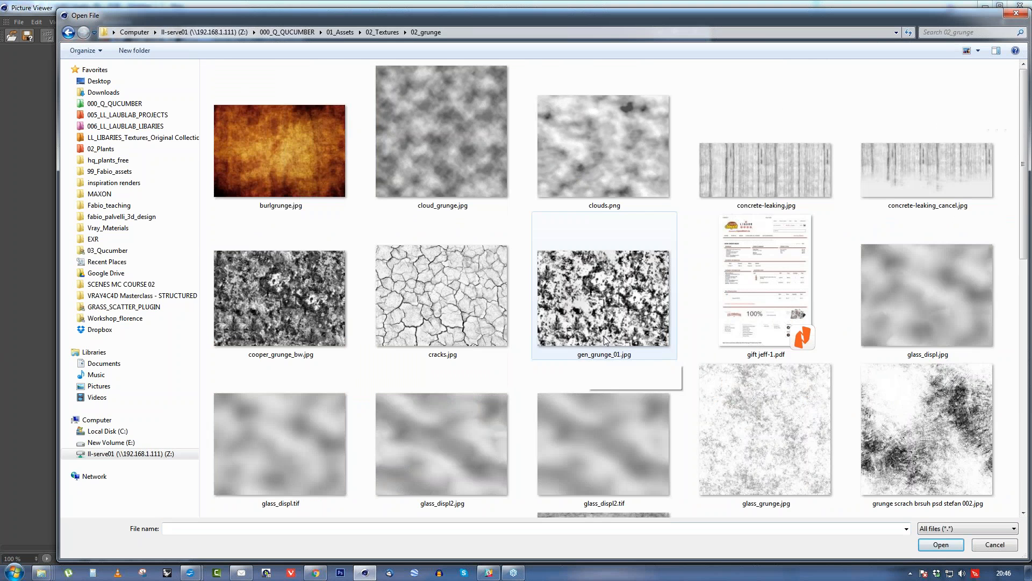
{"action": "double_click", "coordinate": [604, 336]}
{"action": "left_click", "coordinate": [585, 327]}
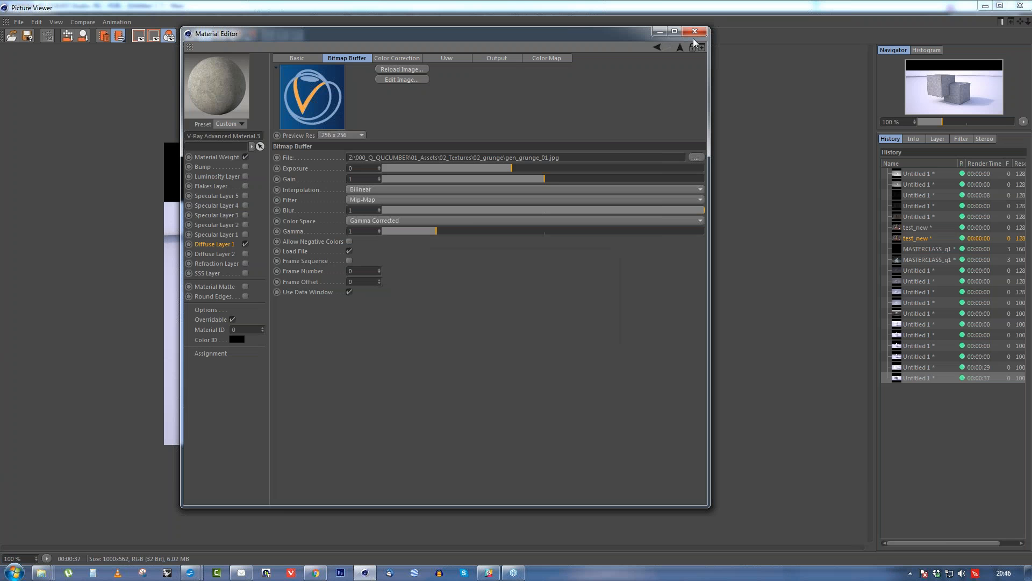
Render the cubes with the grunge-driven dirt radius, then stop the render and close the Picture Viewer.
{"action": "left_click", "coordinate": [695, 32]}
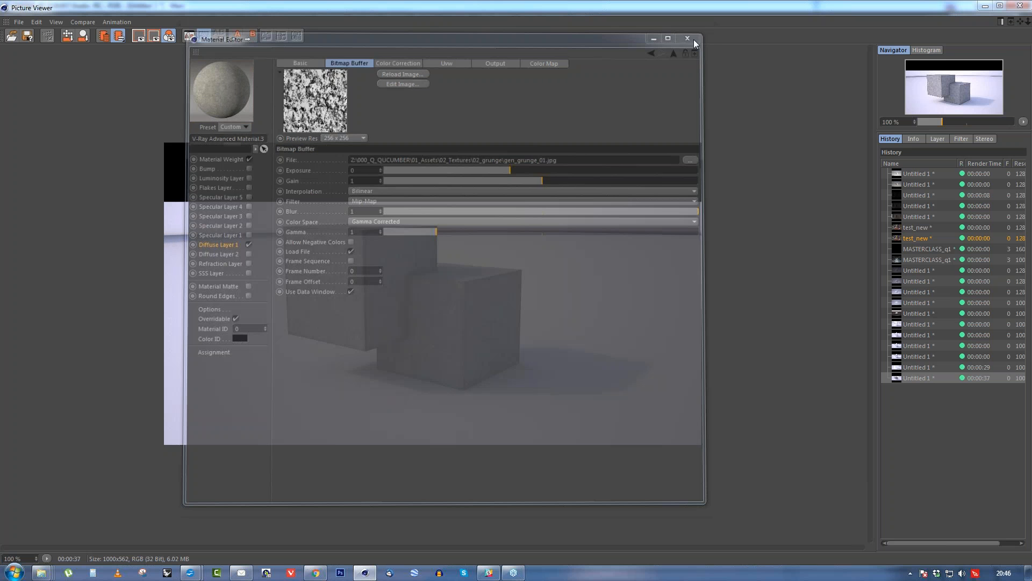
{"action": "left_click", "coordinate": [1021, 8]}
{"action": "key", "text": "shift+r"}
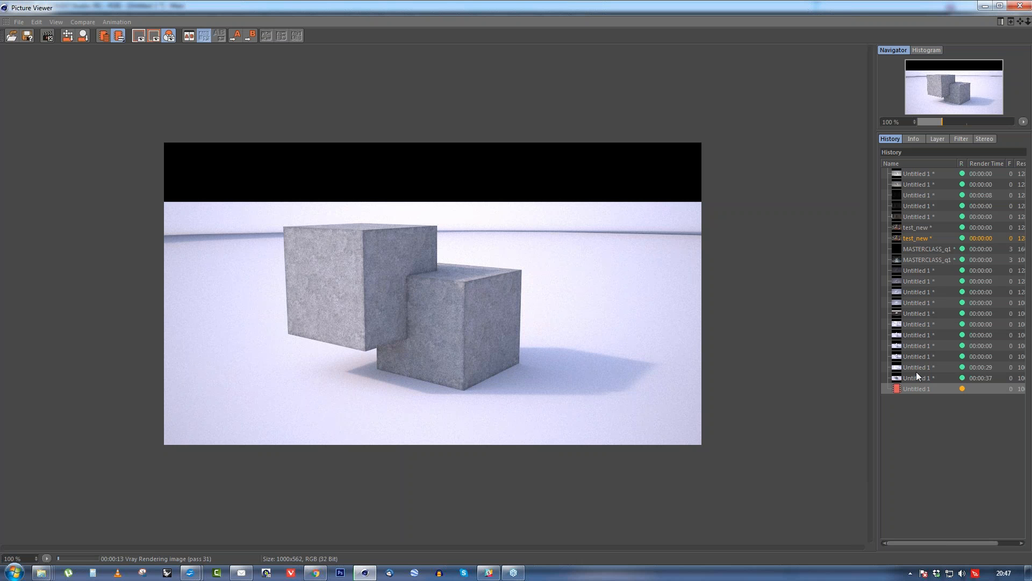
{"action": "left_click", "coordinate": [921, 388]}
{"action": "left_click", "coordinate": [1019, 6]}
{"action": "left_click", "coordinate": [514, 329]}
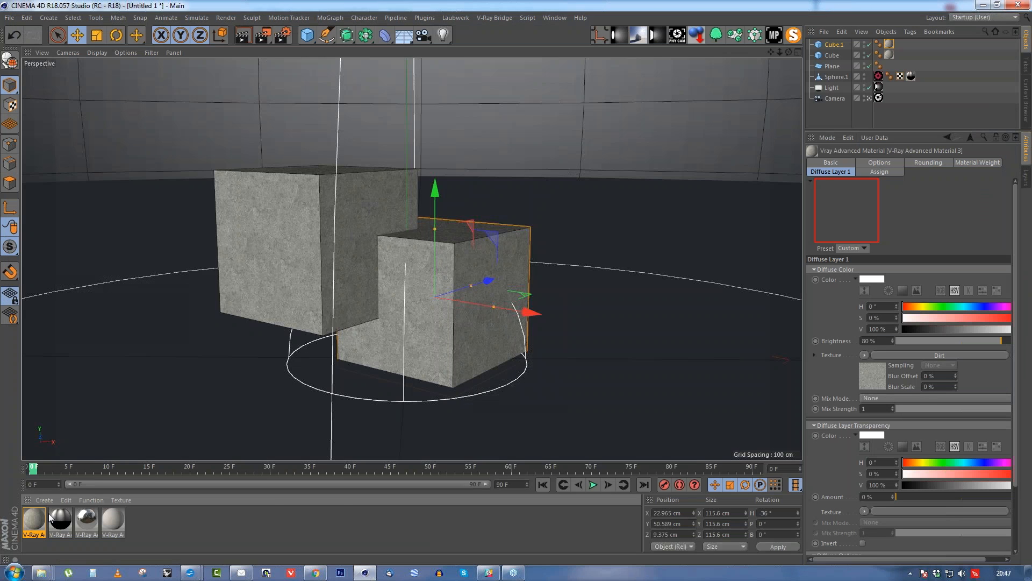
Enable Specular Layer 1 on the concrete material with mix strength 0.5, Fresnel IOR 3 and reflection glossiness 0.65.
{"action": "double_click", "coordinate": [47, 517]}
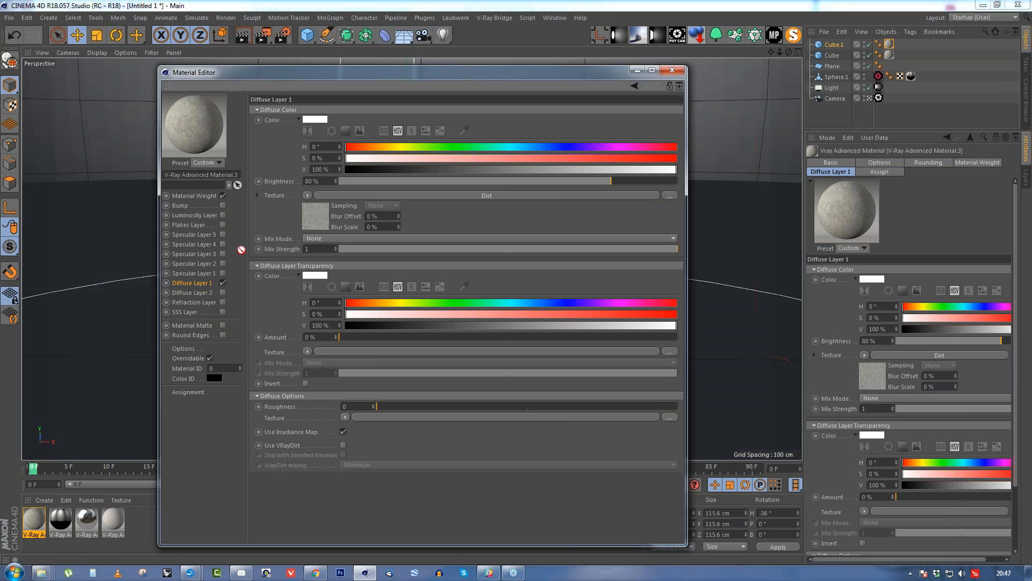
{"action": "left_click", "coordinate": [199, 273]}
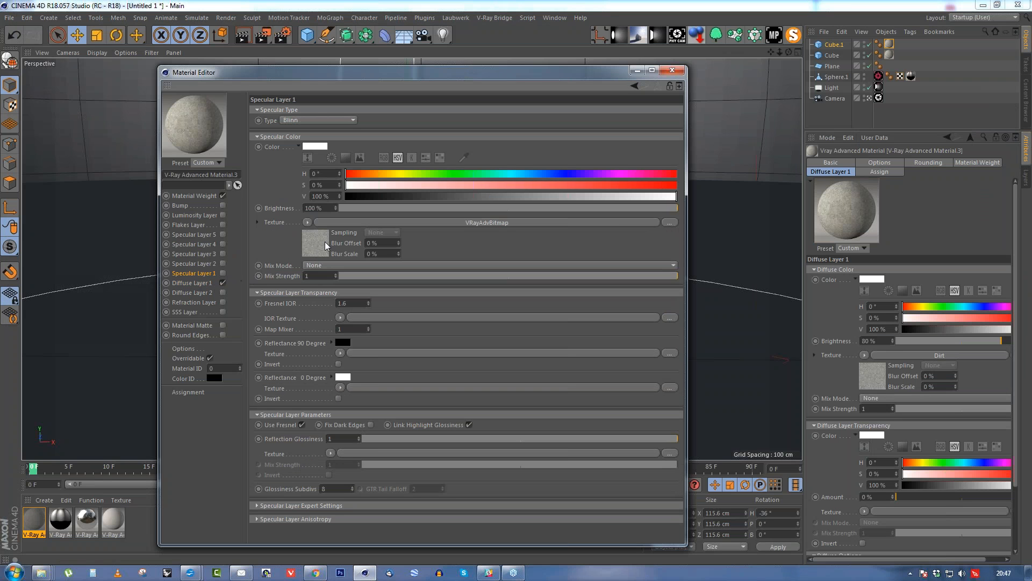
{"action": "left_click", "coordinate": [224, 276]}
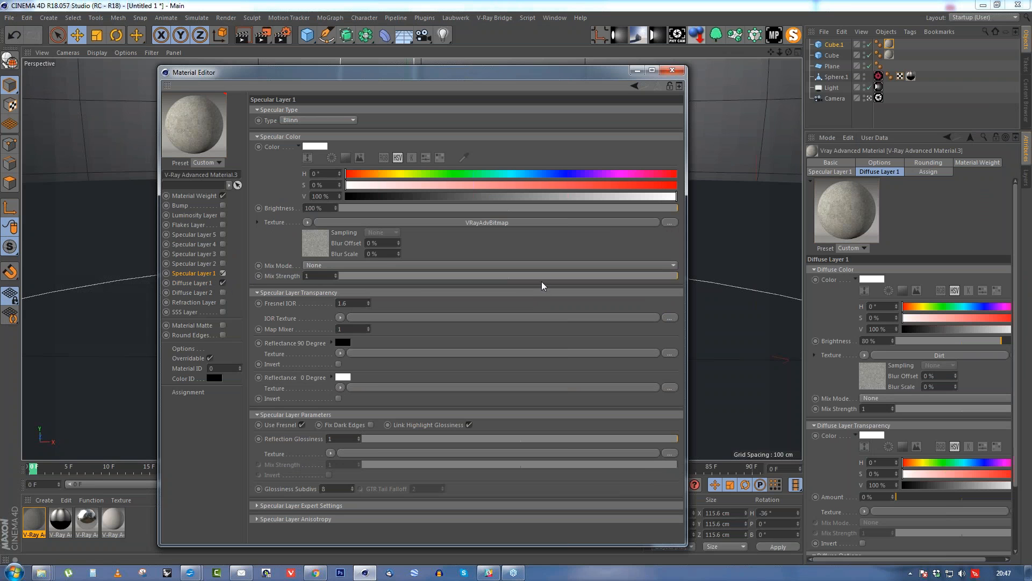
{"action": "left_click_drag", "start_coordinate": [542, 278], "coordinate": [509, 280]}
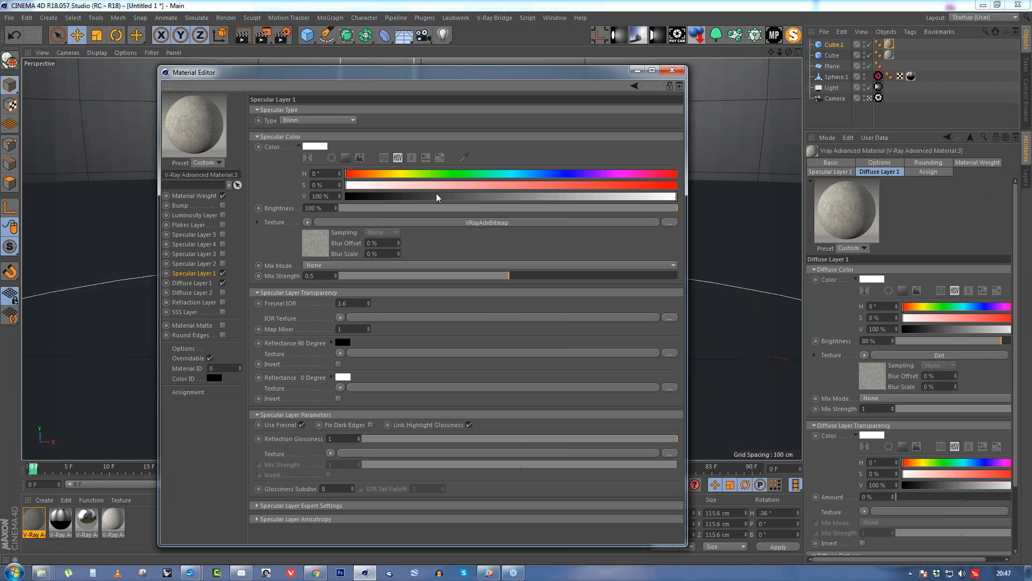
{"action": "left_click_drag", "start_coordinate": [356, 303], "coordinate": [324, 305]}
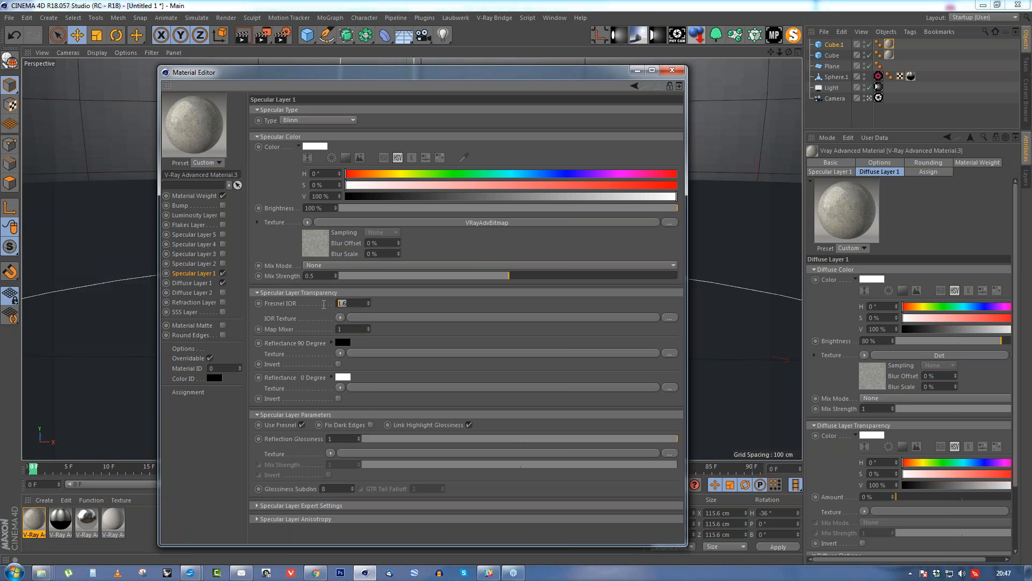
{"action": "type", "text": "3"}
{"action": "left_click_drag", "start_coordinate": [638, 440], "coordinate": [569, 442]}
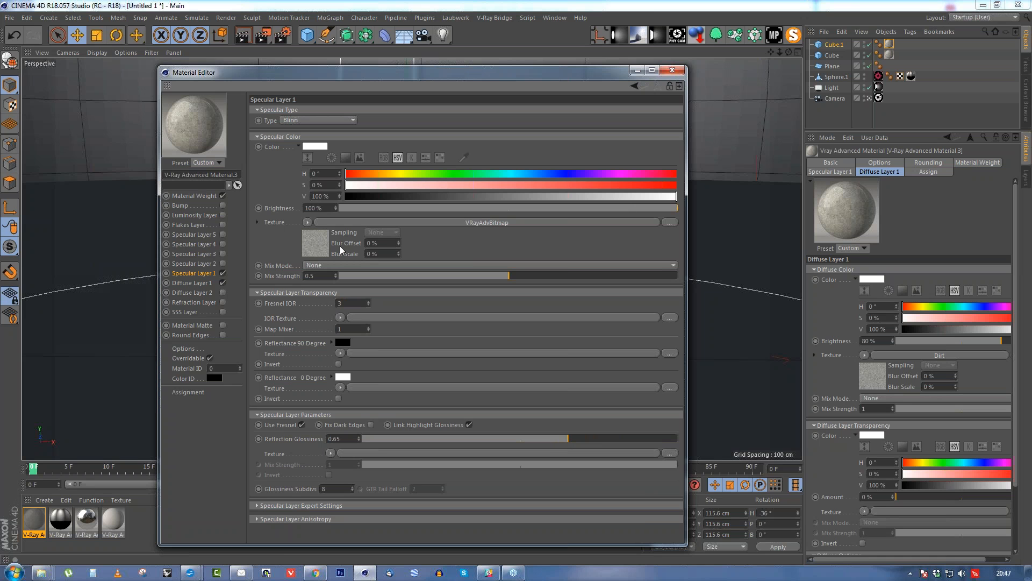
Set Specular Layer 1's Reflectance 90 Degree color to a 40% value grey.
{"action": "left_click", "coordinate": [346, 343]}
{"action": "left_click_drag", "start_coordinate": [344, 361], "coordinate": [353, 361]}
{"action": "left_click", "coordinate": [326, 378]}
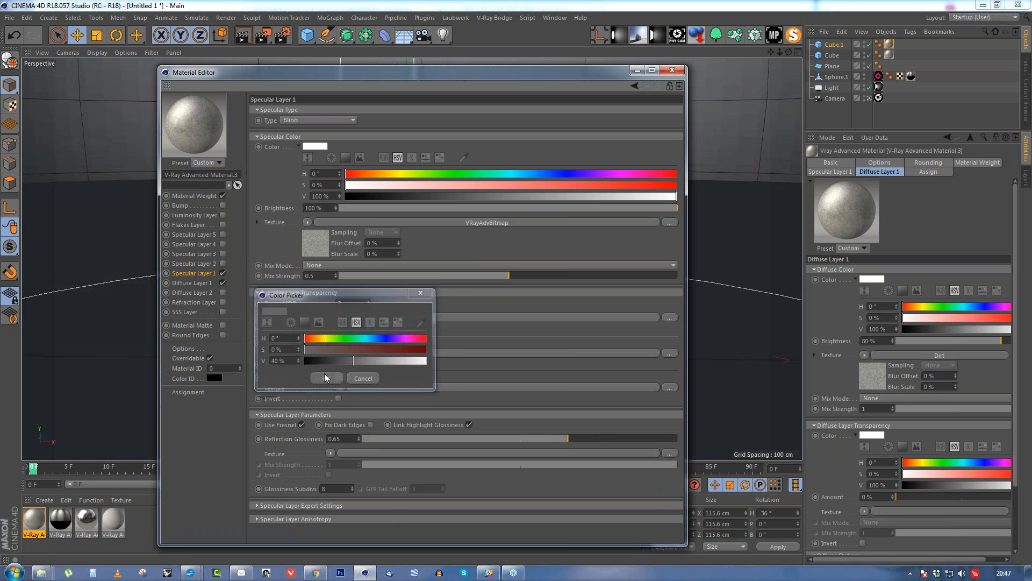
Render the cubes with the new specular layer, then stop the render and close the Picture Viewer.
{"action": "left_click", "coordinate": [672, 71]}
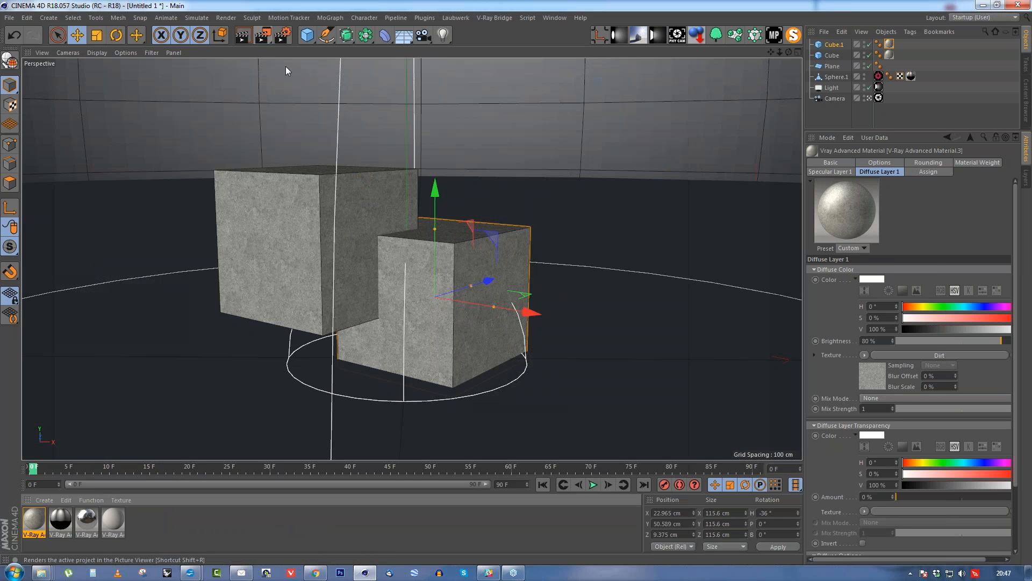
{"action": "key", "text": "shift+r"}
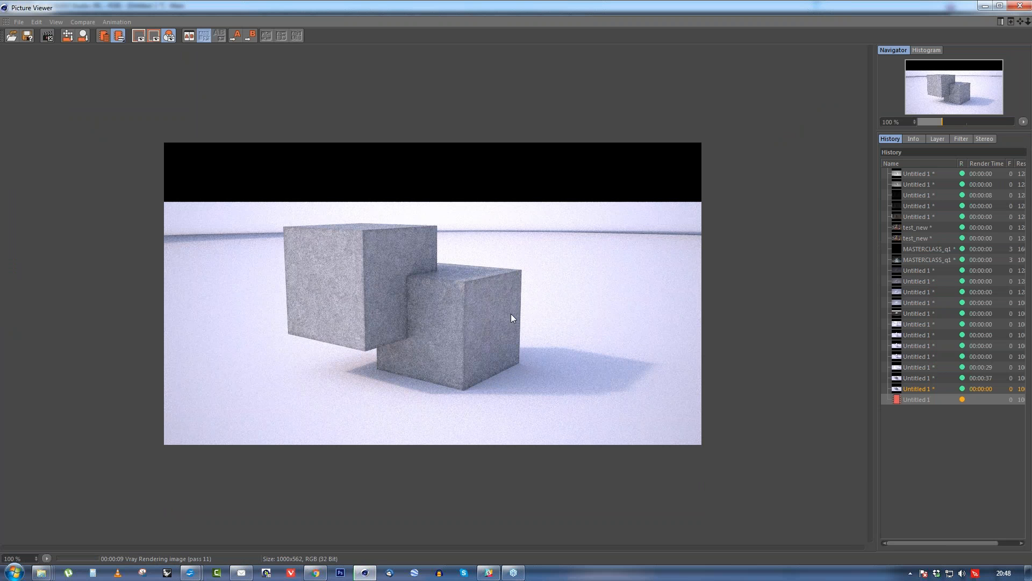
{"action": "left_click", "coordinate": [921, 401]}
{"action": "left_click", "coordinate": [1020, 6]}
{"action": "left_click", "coordinate": [531, 328]}
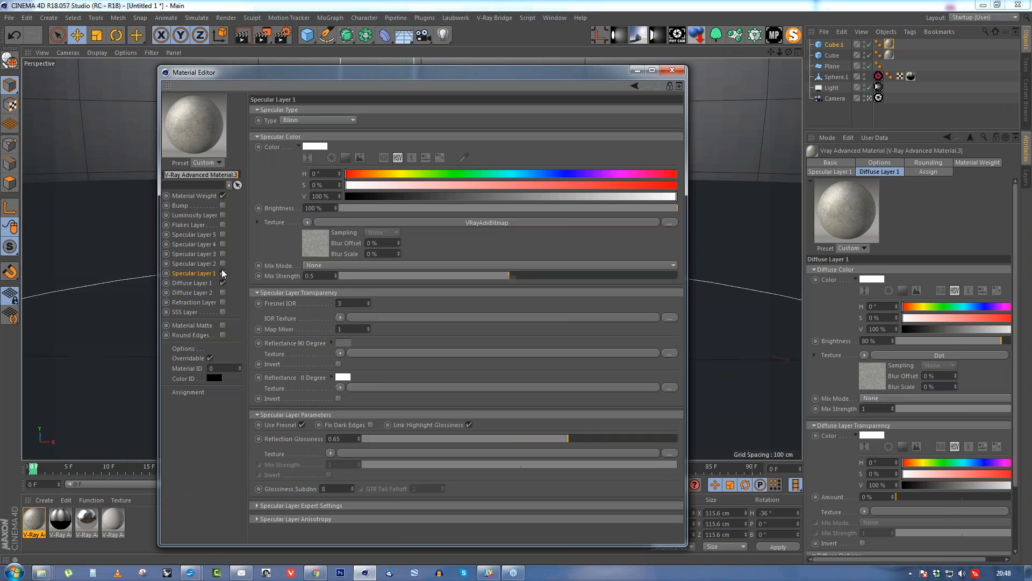
Copy the Black color stucco bitmap from the Dirt shader in Specular Layer 1's texture.
{"action": "left_click", "coordinate": [319, 247]}
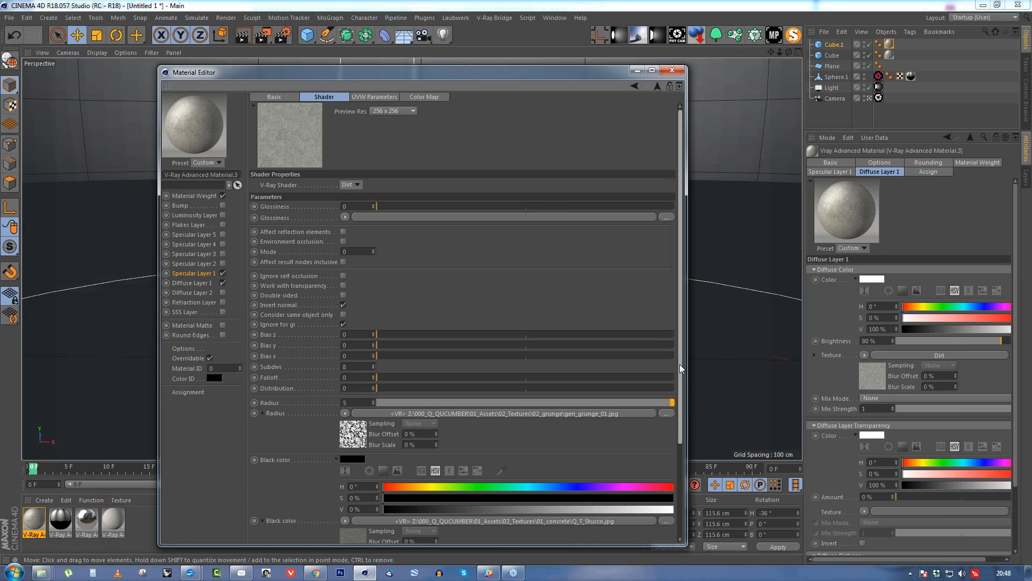
{"action": "scroll", "coordinate": [686, 442], "scroll_direction": "down", "scroll_amount": 2}
{"action": "scroll", "coordinate": [685, 442], "scroll_direction": "down", "scroll_amount": 2}
{"action": "left_click", "coordinate": [354, 526]}
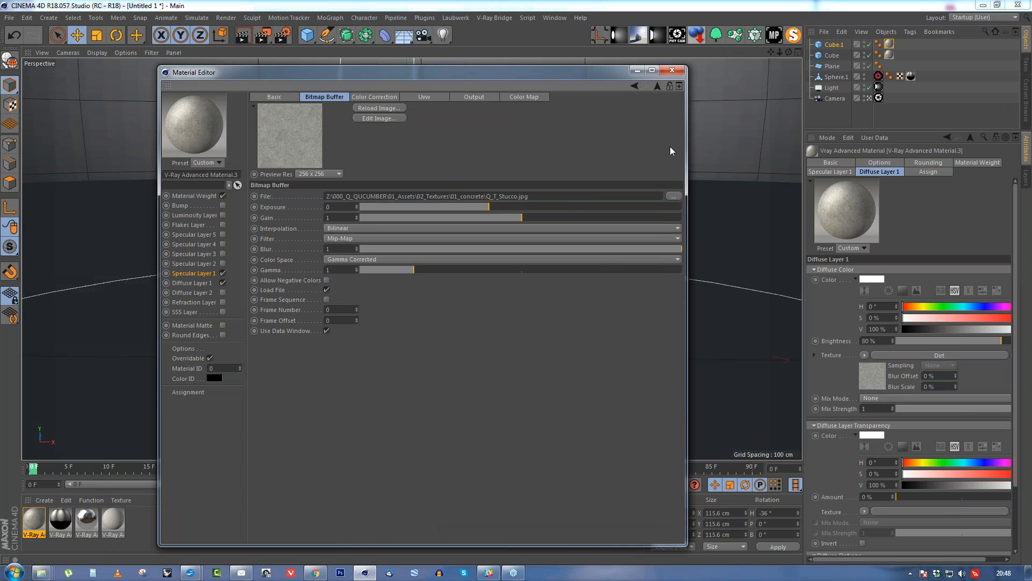
{"action": "left_click", "coordinate": [657, 86]}
{"action": "left_click", "coordinate": [345, 521]}
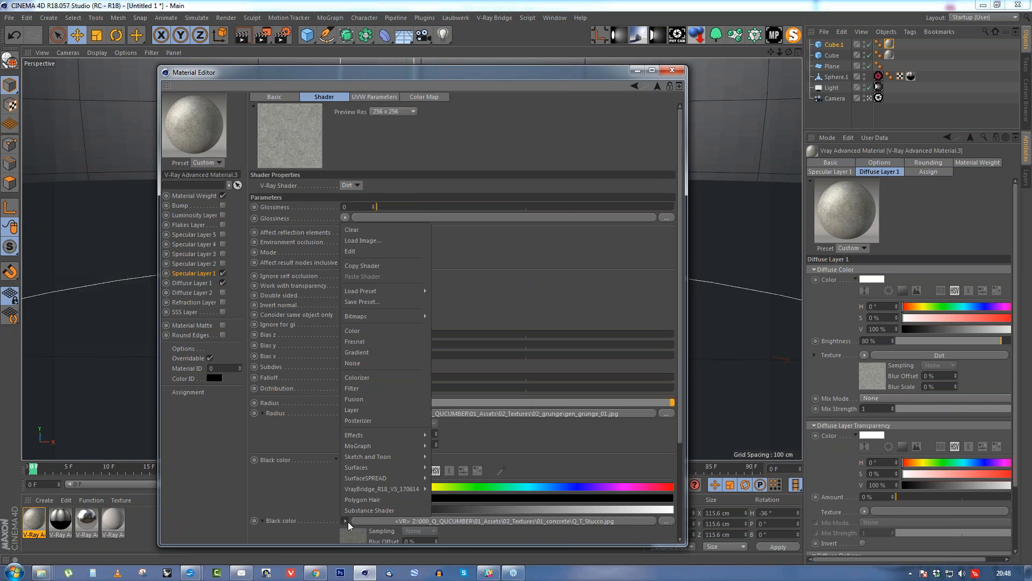
{"action": "left_click", "coordinate": [367, 267]}
Paste the copied stucco bitmap into the material's Bump texture and enable Bump.
{"action": "left_click", "coordinate": [180, 205]}
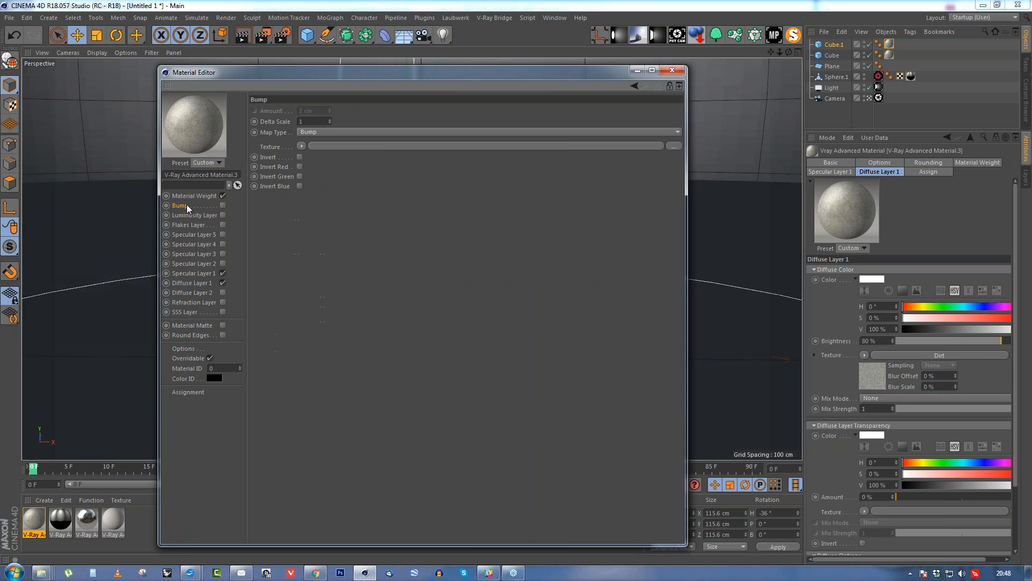
{"action": "left_click", "coordinate": [301, 147]}
{"action": "left_click", "coordinate": [319, 205]}
{"action": "left_click", "coordinate": [223, 206]}
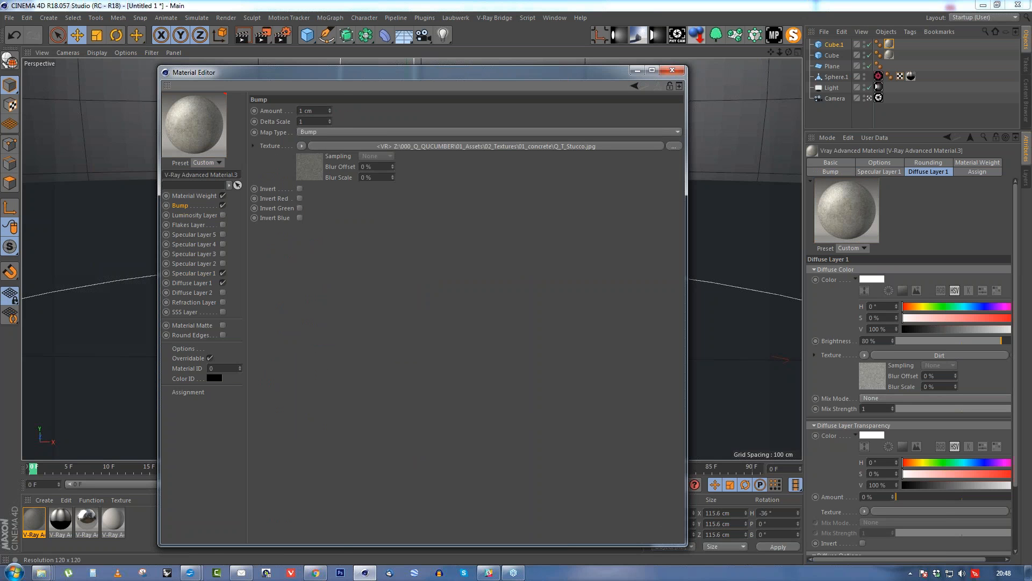
Show the concrete material in a separate, enlarged preview window and place it beside the material editor.
{"action": "right_click", "coordinate": [208, 128]}
{"action": "left_click", "coordinate": [240, 26]}
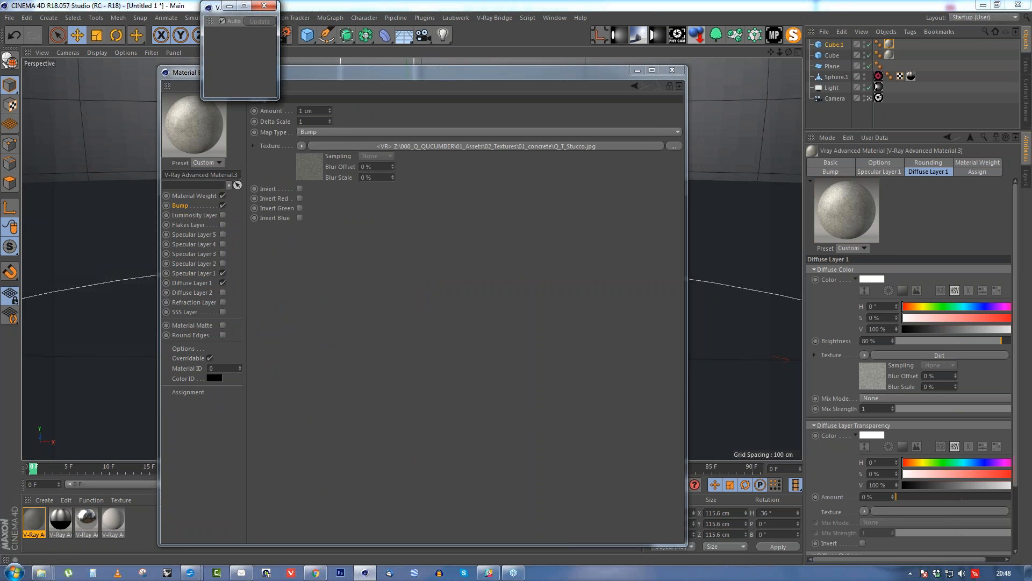
{"action": "left_click_drag", "start_coordinate": [278, 99], "coordinate": [497, 265]}
{"action": "left_click_drag", "start_coordinate": [473, 8], "coordinate": [929, 51]}
{"action": "left_click", "coordinate": [602, 79]}
{"action": "left_click_drag", "start_coordinate": [602, 79], "coordinate": [546, 76]}
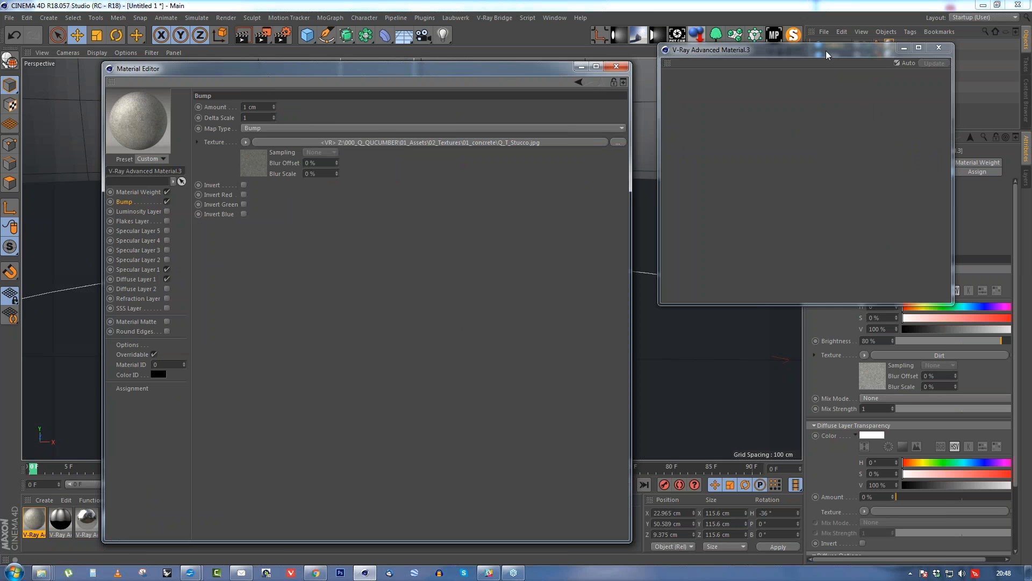
{"action": "left_click_drag", "start_coordinate": [827, 54], "coordinate": [801, 73]}
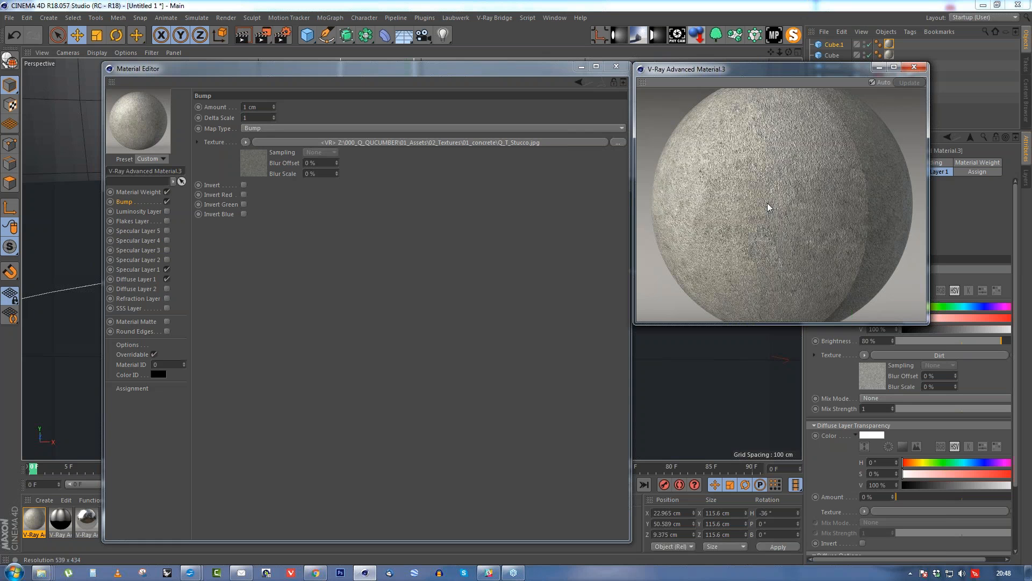
Enable color correction on the bump's stucco bitmap and set its saturation to -1.
{"action": "left_click", "coordinate": [254, 165]}
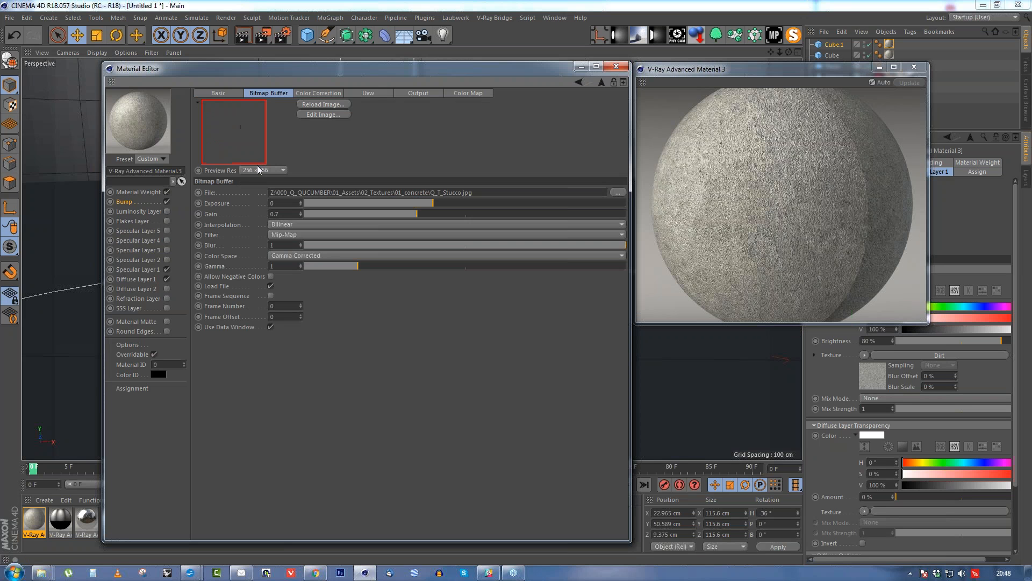
{"action": "left_click", "coordinate": [319, 94]}
{"action": "left_click", "coordinate": [276, 192]}
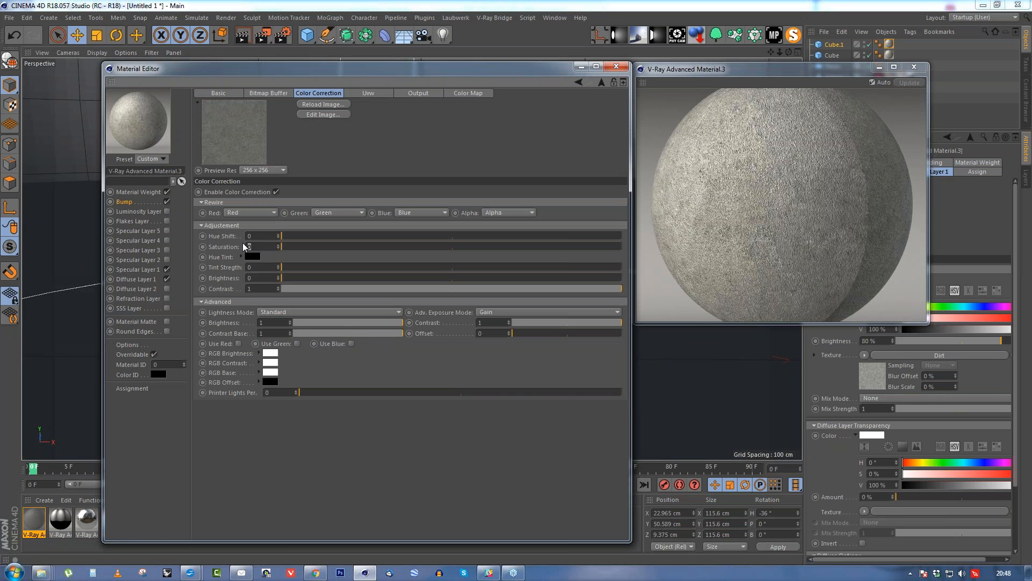
{"action": "type", "text": "-1"}
{"action": "key", "text": "Return"}
Set the bump bitmap's gain to 1 and its gamma to 0.8.
{"action": "left_click", "coordinate": [280, 93]}
{"action": "double_click", "coordinate": [265, 214]}
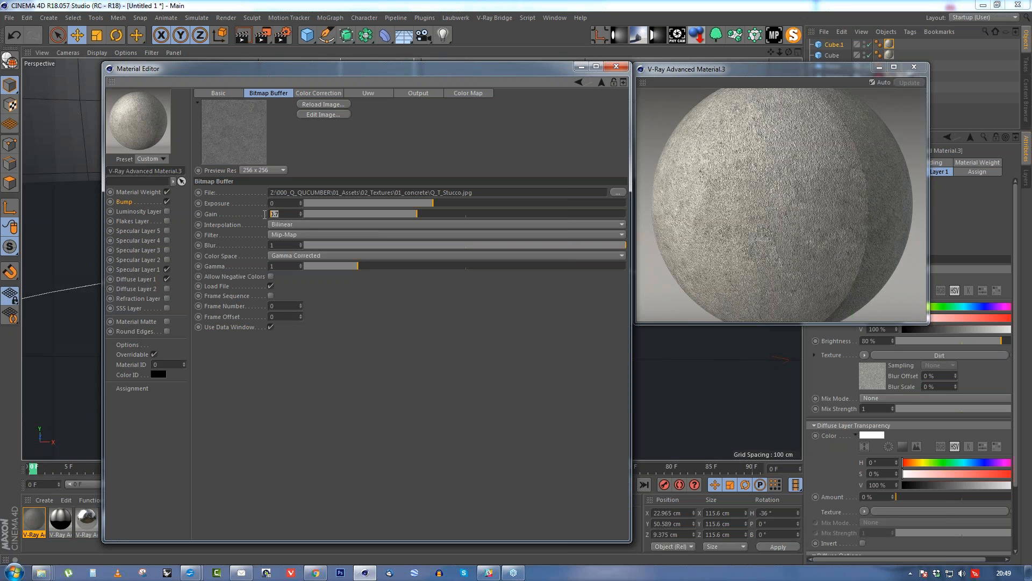
{"action": "type", "text": "1"}
{"action": "key", "text": "Return"}
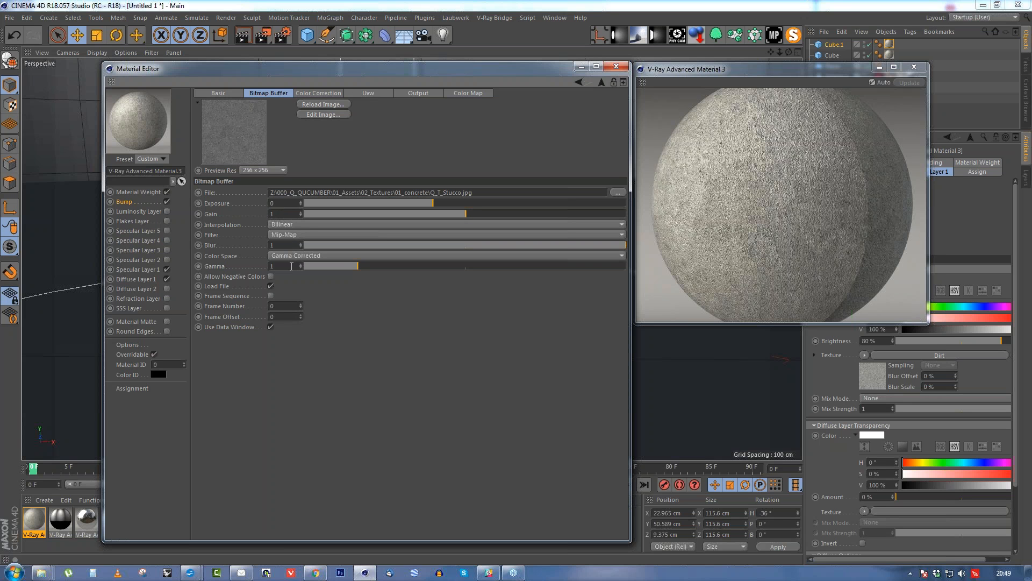
{"action": "left_click_drag", "start_coordinate": [277, 266], "coordinate": [272, 267]}
{"action": "type", "text": "."}
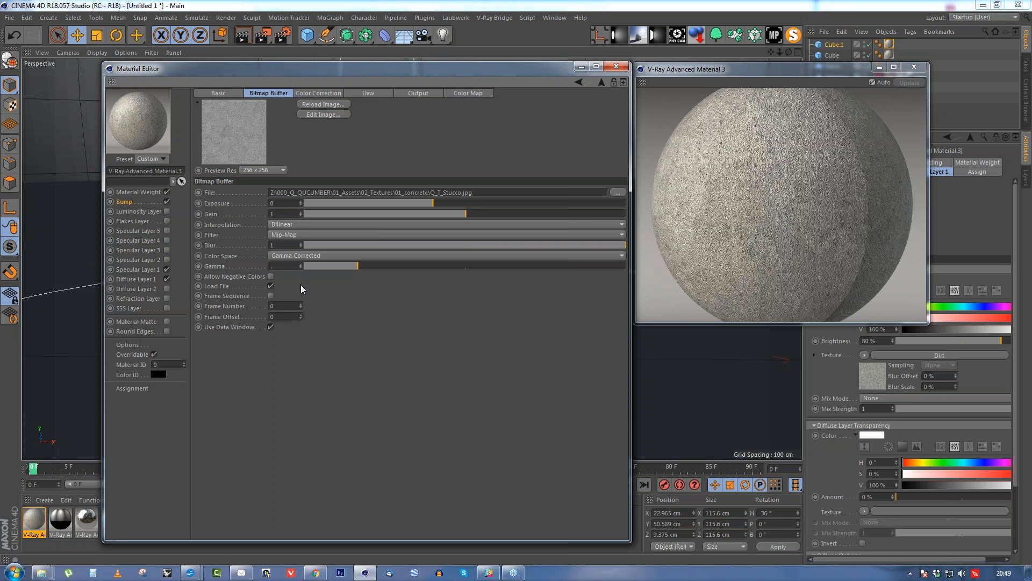
{"action": "type", "text": "8"}
{"action": "key", "text": "Return"}
Set the bump bitmap's exposure to 1 and turn off automatic updating of the enlarged material preview.
{"action": "left_click_drag", "start_coordinate": [274, 204], "coordinate": [270, 204]}
{"action": "type", "text": "1"}
{"action": "key", "text": "Return"}
{"action": "type", "text": "1"}
{"action": "key", "text": "Return"}
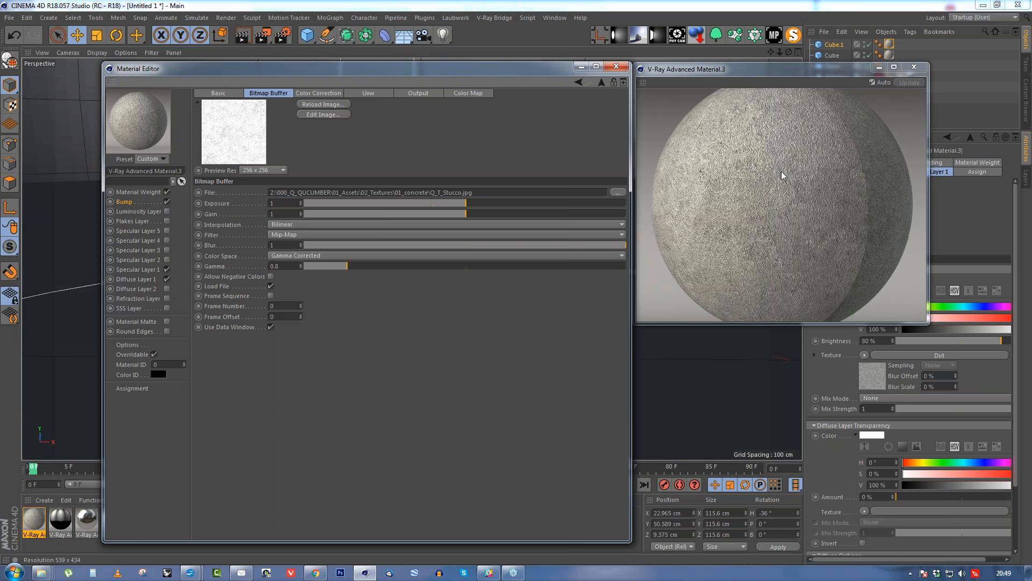
{"action": "left_click", "coordinate": [872, 83]}
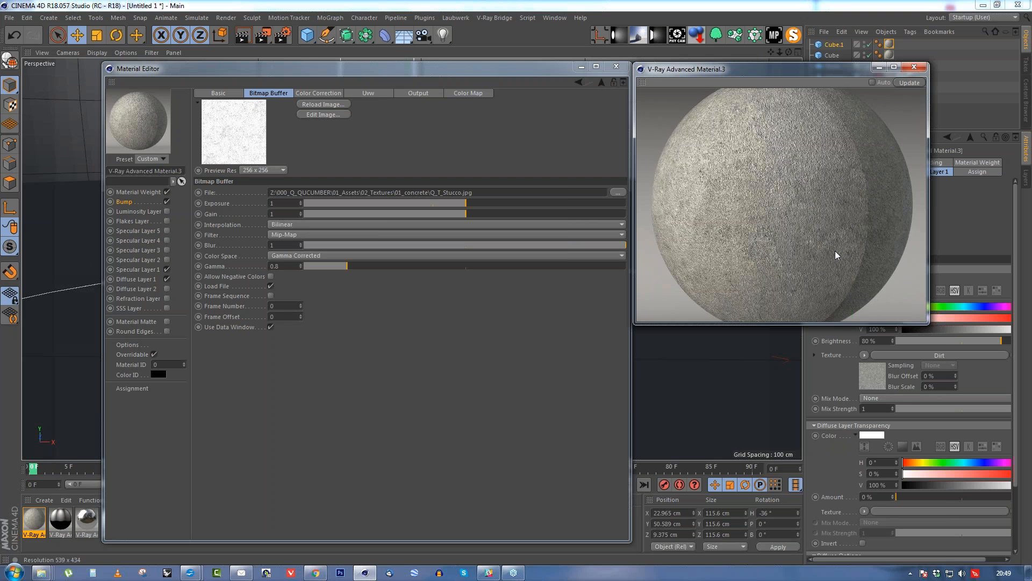
Close the material preview and editor, render the two concrete cubes to the Picture Viewer, and stop the render.
{"action": "left_click", "coordinate": [617, 68]}
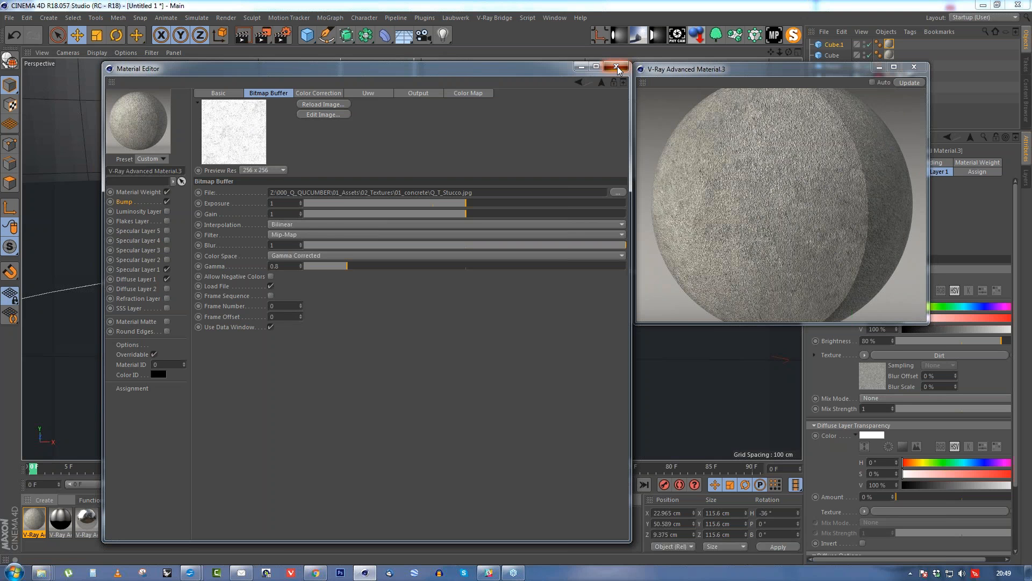
{"action": "left_click", "coordinate": [617, 69]}
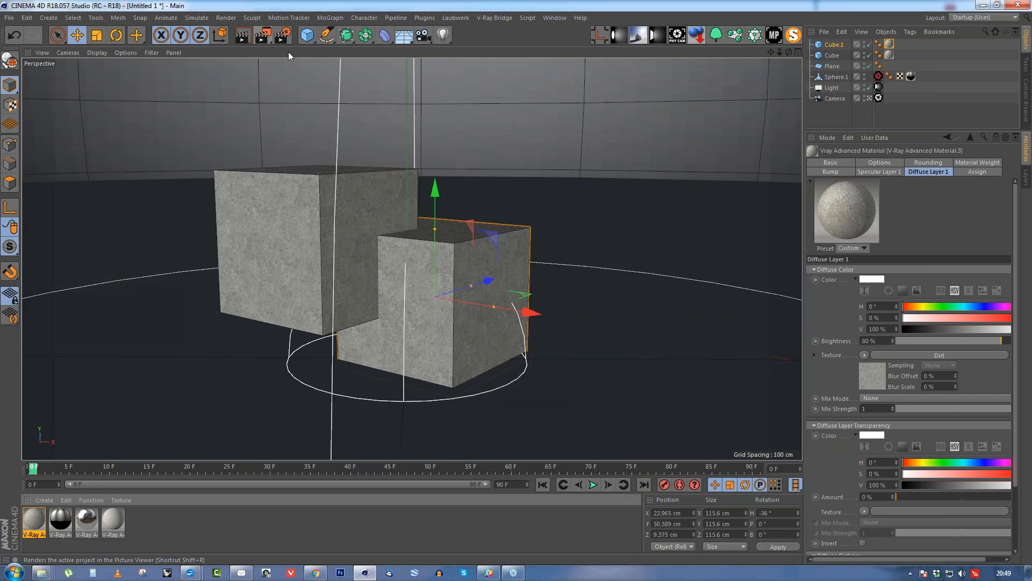
{"action": "key", "text": "shift+r"}
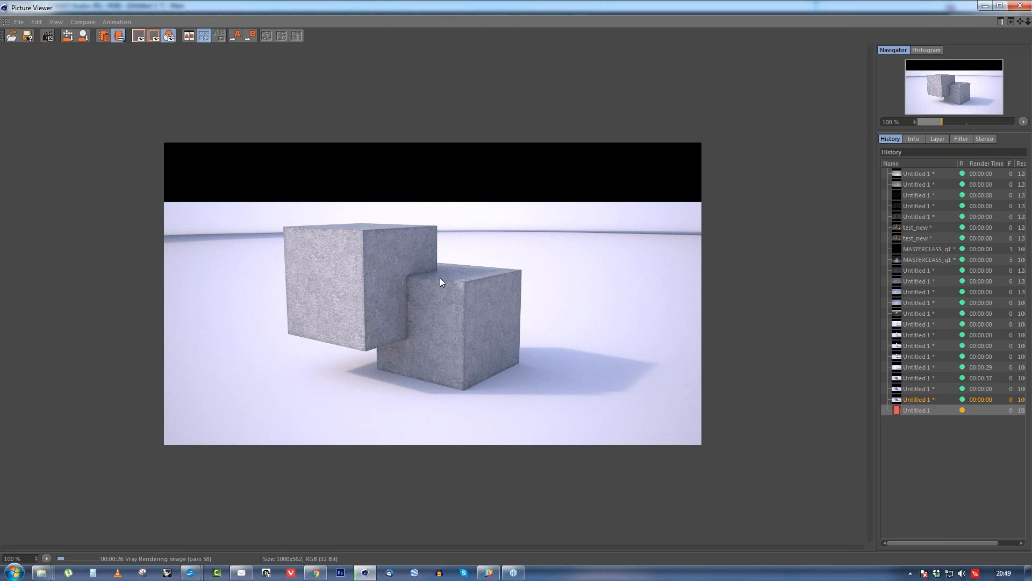
{"action": "left_click", "coordinate": [1020, 6]}
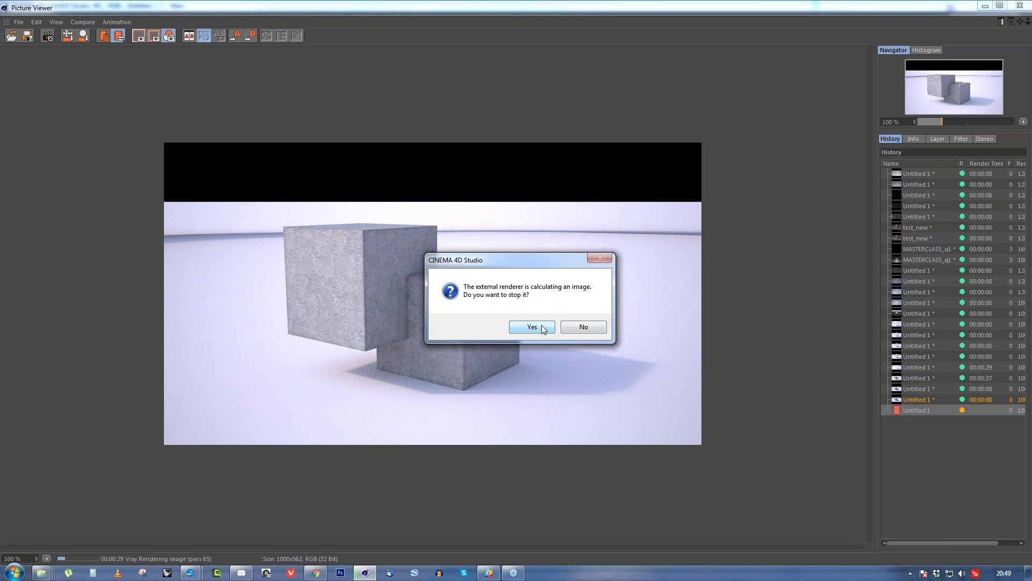
{"action": "left_click", "coordinate": [541, 325]}
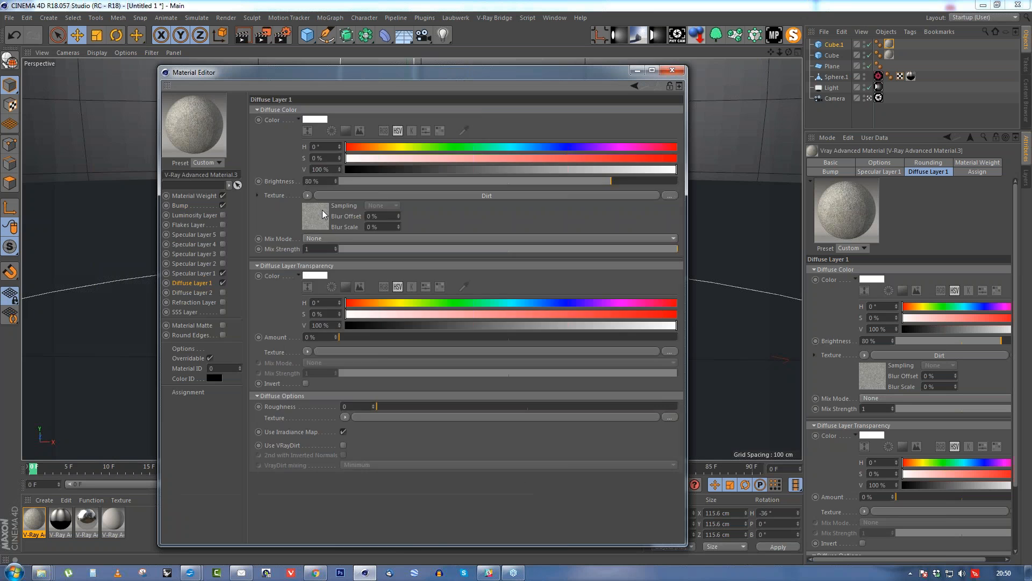
Swap the black and white color stucco textures in the concrete's Diffuse Layer 1 dirt shader.
{"action": "left_click", "coordinate": [322, 214]}
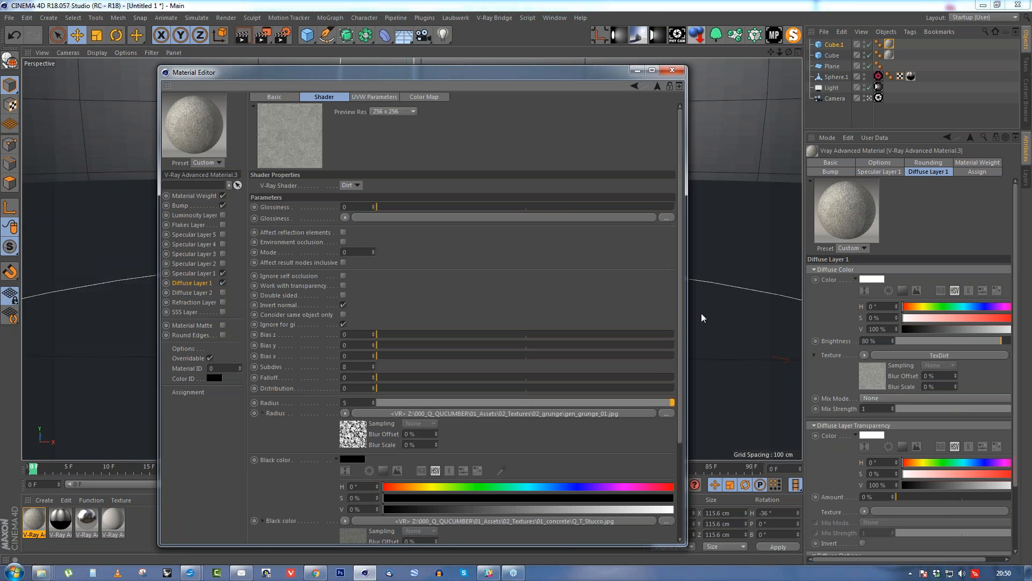
{"action": "scroll", "coordinate": [680, 314], "scroll_direction": "down", "scroll_amount": 3}
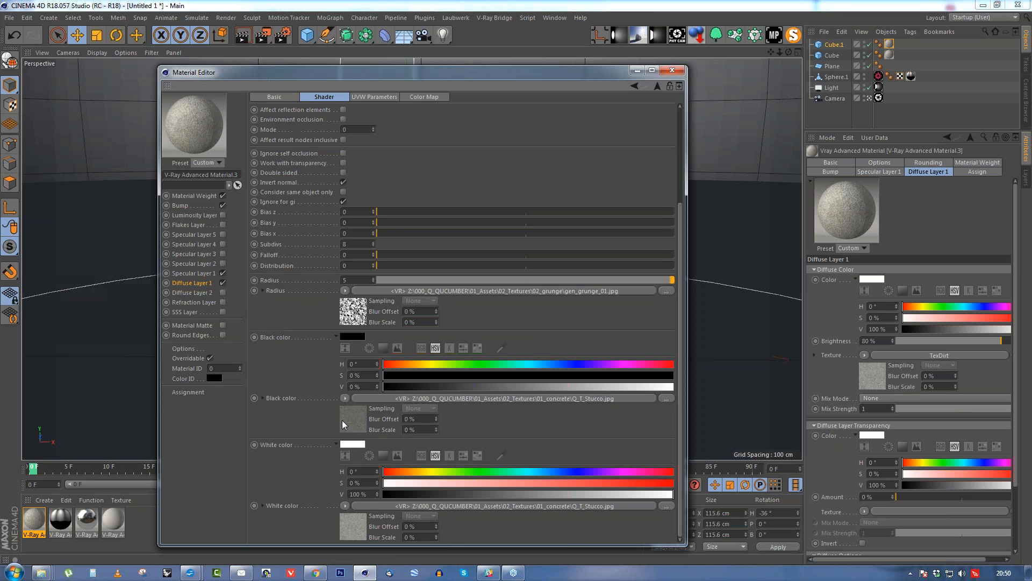
{"action": "left_click", "coordinate": [346, 398]}
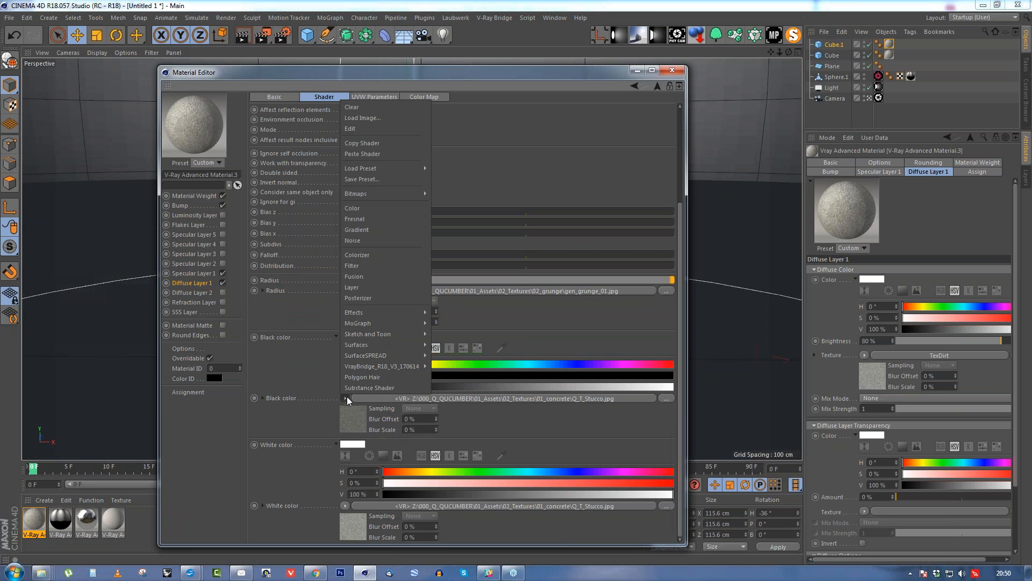
{"action": "left_click", "coordinate": [366, 144]}
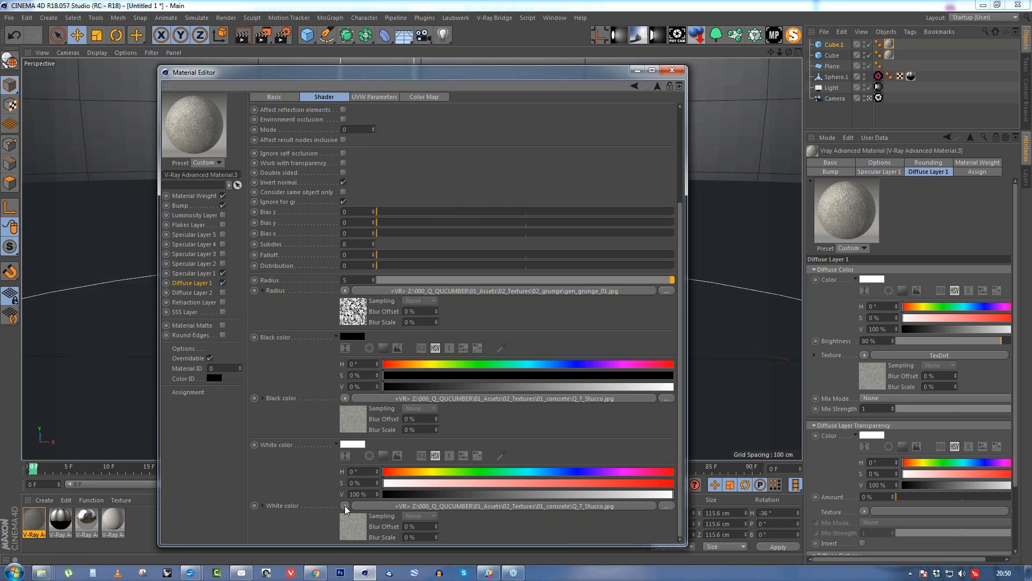
{"action": "left_click", "coordinate": [346, 506]}
{"action": "left_click", "coordinate": [374, 261]}
Switch the concrete material's Specular Layer 1 off and back on.
{"action": "left_click", "coordinate": [223, 273]}
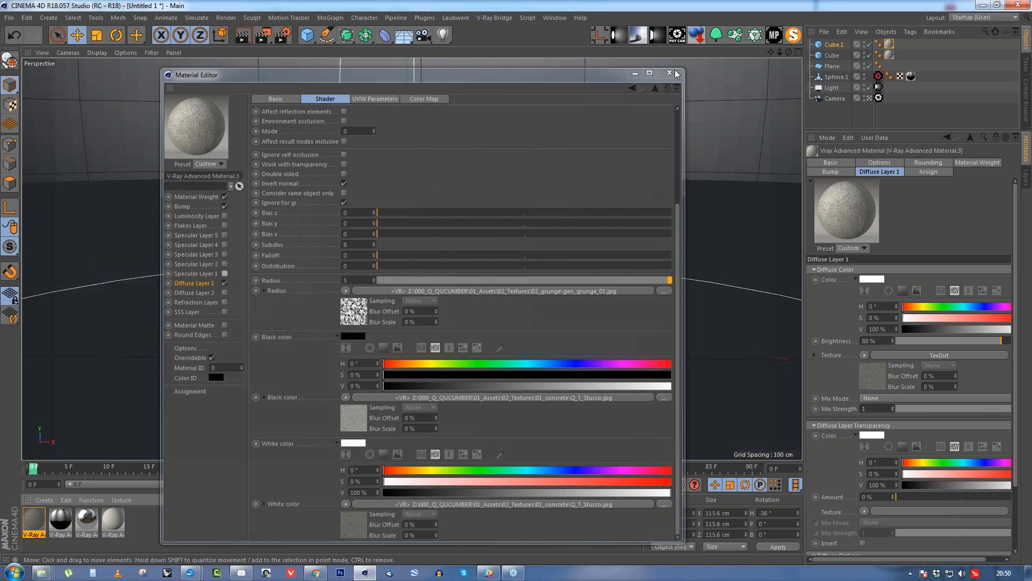
{"action": "left_click", "coordinate": [673, 71]}
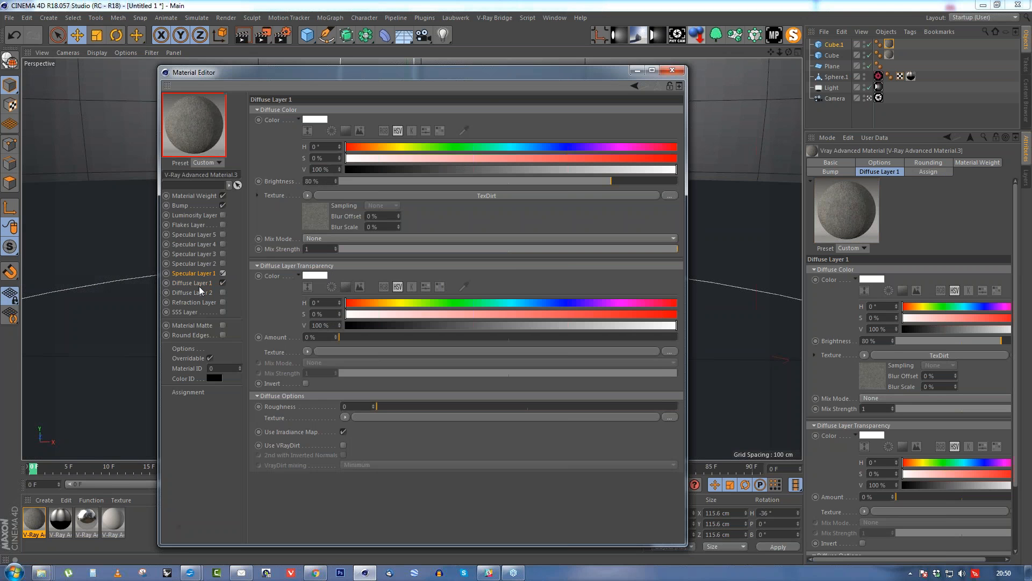
{"action": "left_click", "coordinate": [204, 273]}
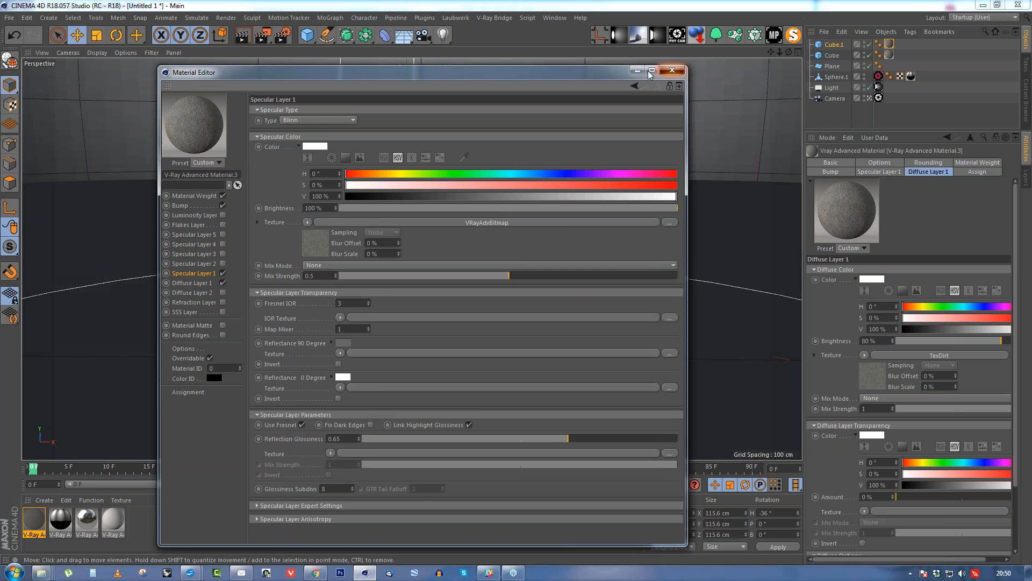
Close the material editor, render the cubes with the swapped dirt textures, and stop the render.
{"action": "left_click", "coordinate": [672, 70]}
{"action": "left_click", "coordinate": [268, 36]}
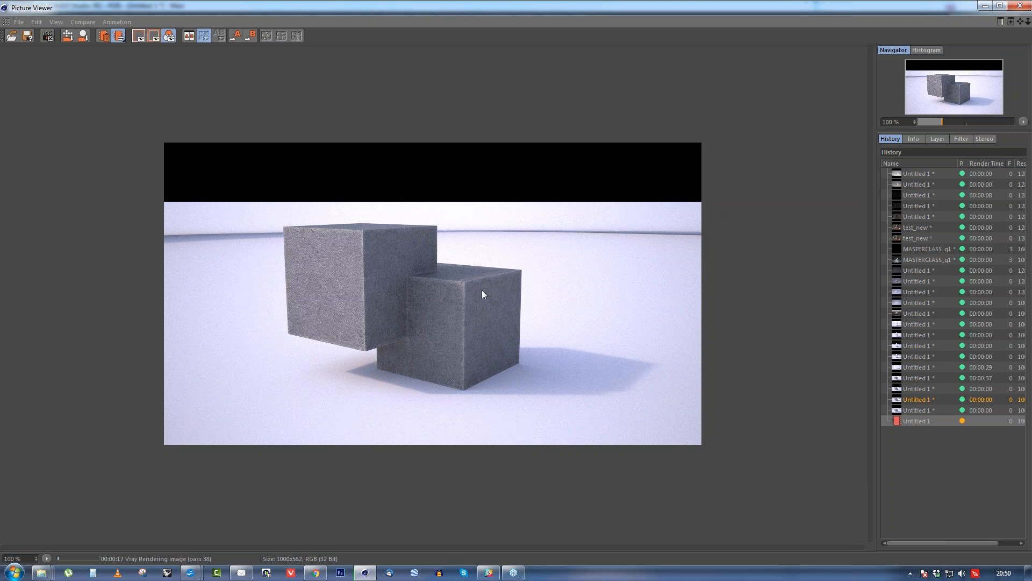
{"action": "left_click", "coordinate": [1020, 6]}
{"action": "left_click", "coordinate": [532, 327]}
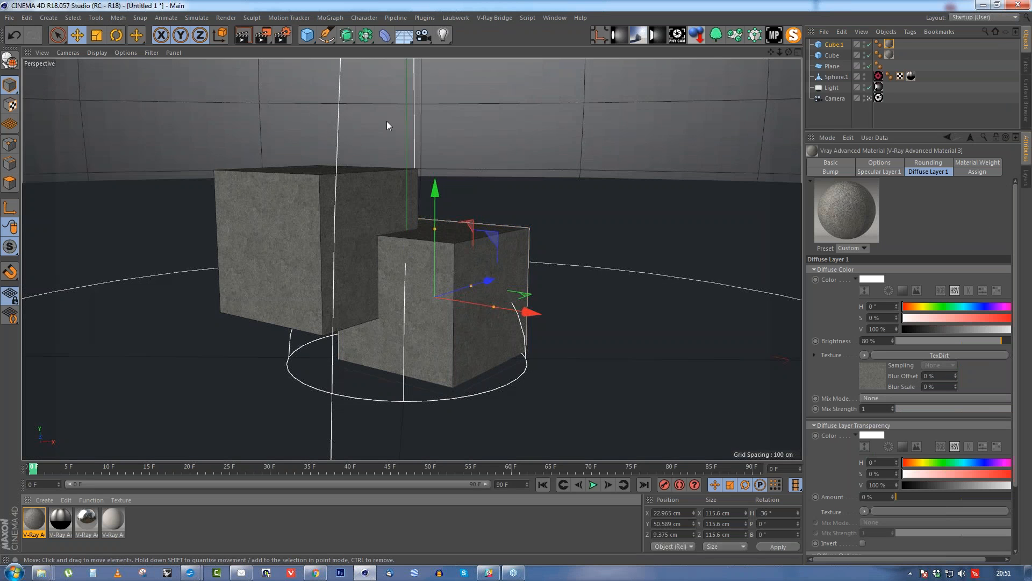
Open the scene file server_03.c4d from the 38_server folder in 02_Projects.
{"action": "left_click", "coordinate": [9, 17]}
{"action": "left_click", "coordinate": [25, 45]}
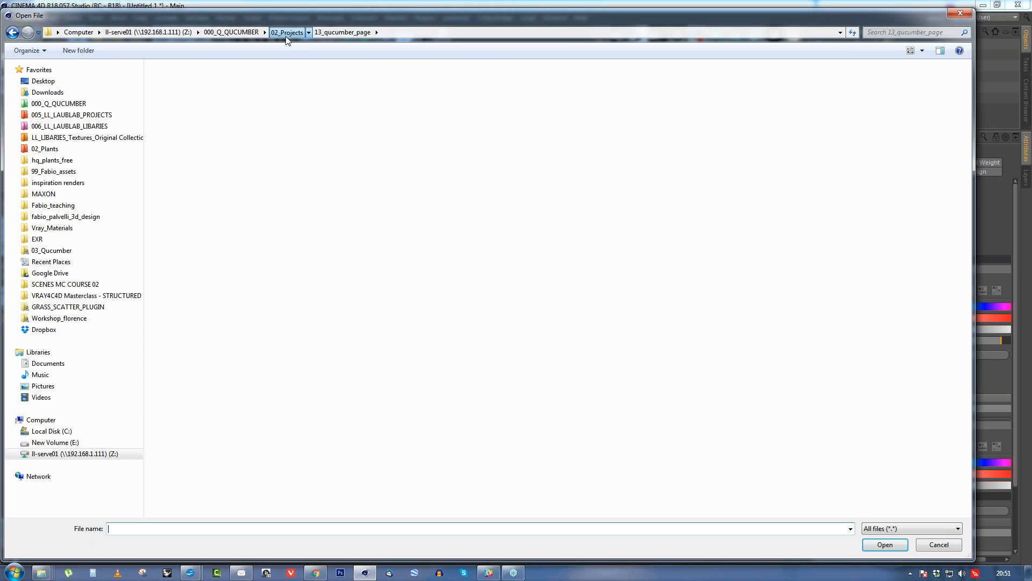
{"action": "left_click", "coordinate": [286, 33]}
{"action": "double_click", "coordinate": [355, 148]}
{"action": "left_click", "coordinate": [183, 82]}
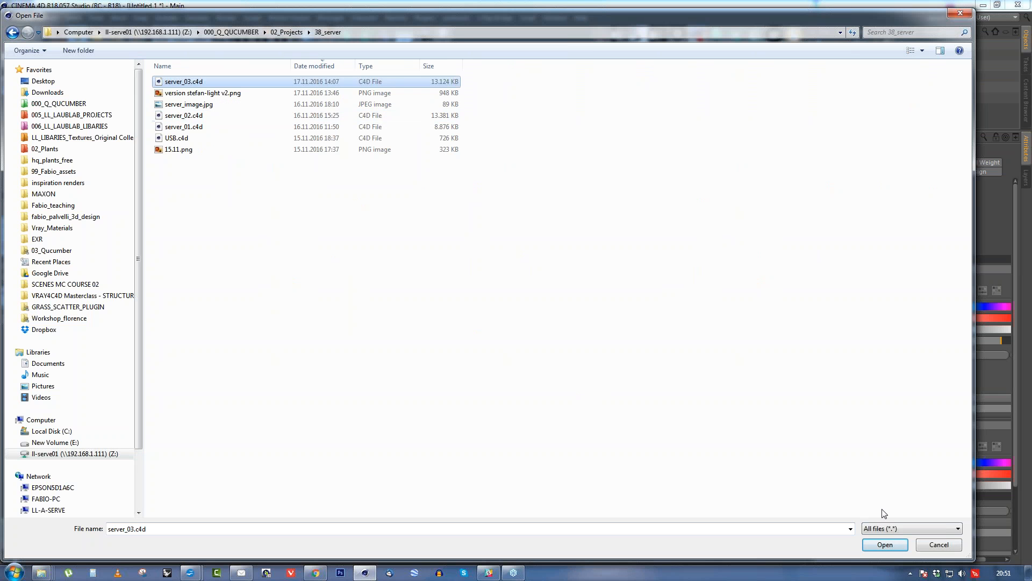
{"action": "left_click", "coordinate": [885, 545]}
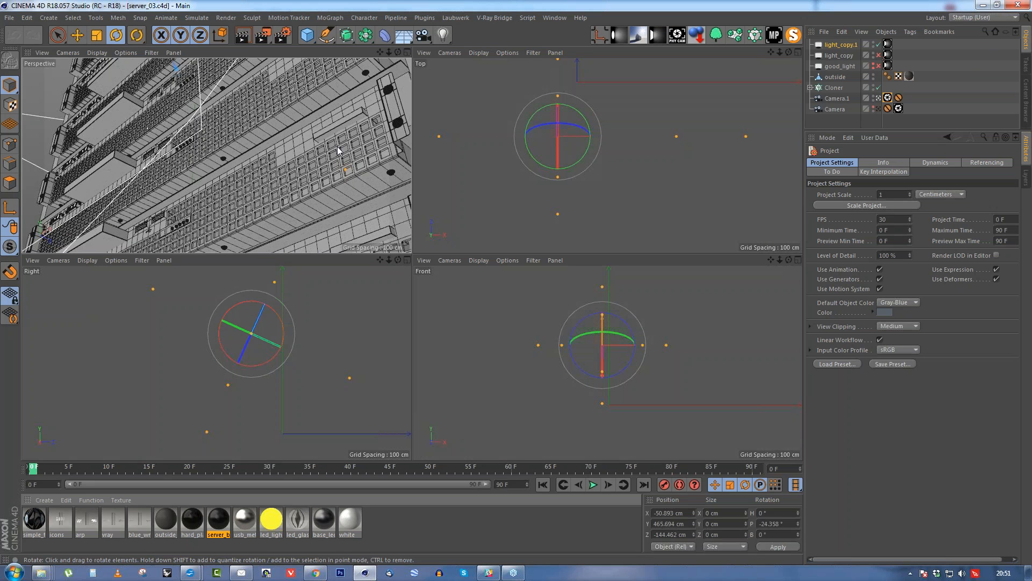
Enlarge the perspective view, look over the server rack from outside Camera.1, and return to the camera view.
{"action": "middle_click", "coordinate": [338, 150]}
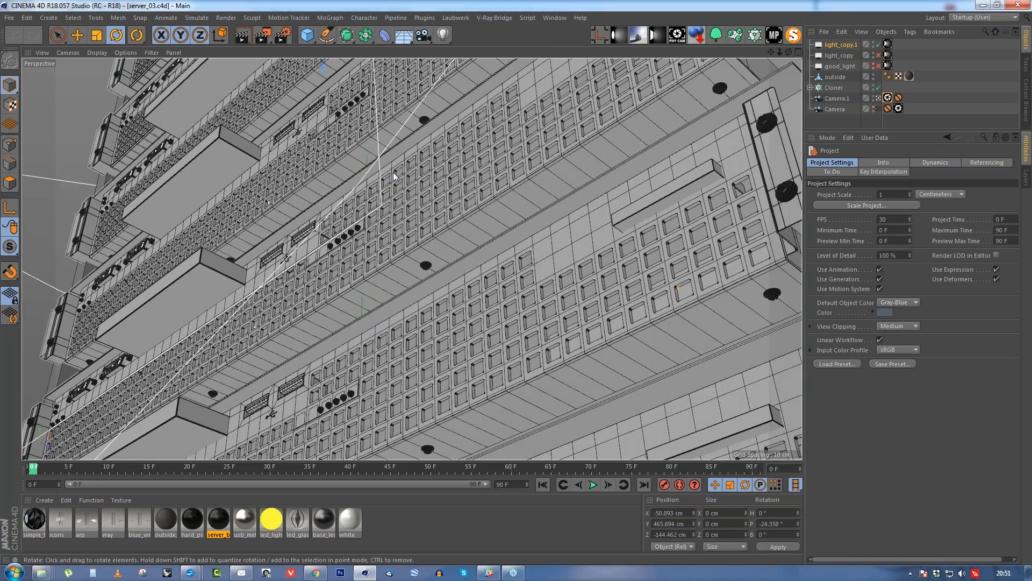
{"action": "left_click", "coordinate": [878, 99]}
{"action": "left_click_drag", "start_coordinate": [445, 325], "coordinate": [548, 278], "text": "alt"}
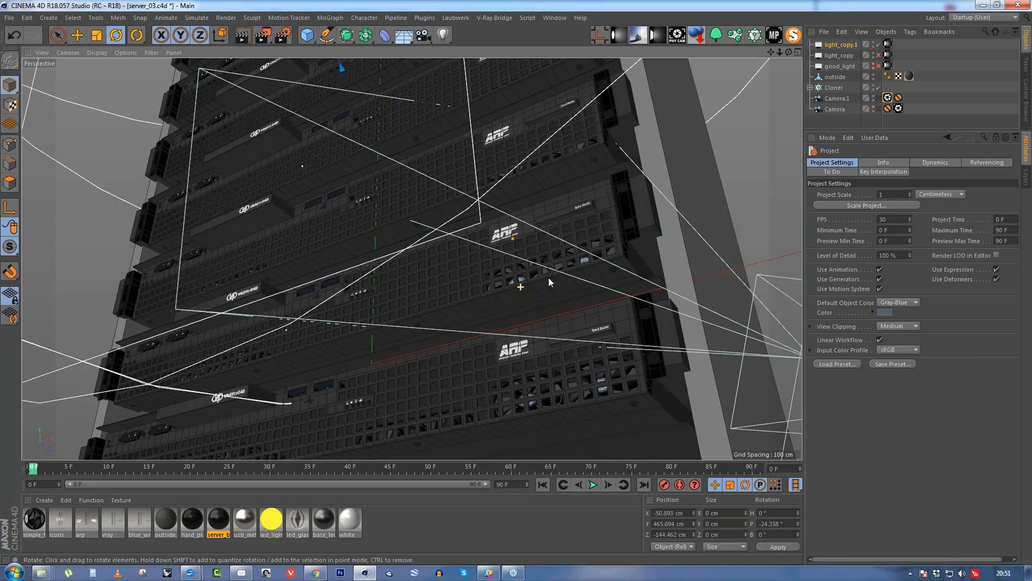
{"action": "right_click_drag", "start_coordinate": [549, 277], "coordinate": [562, 273], "text": "alt"}
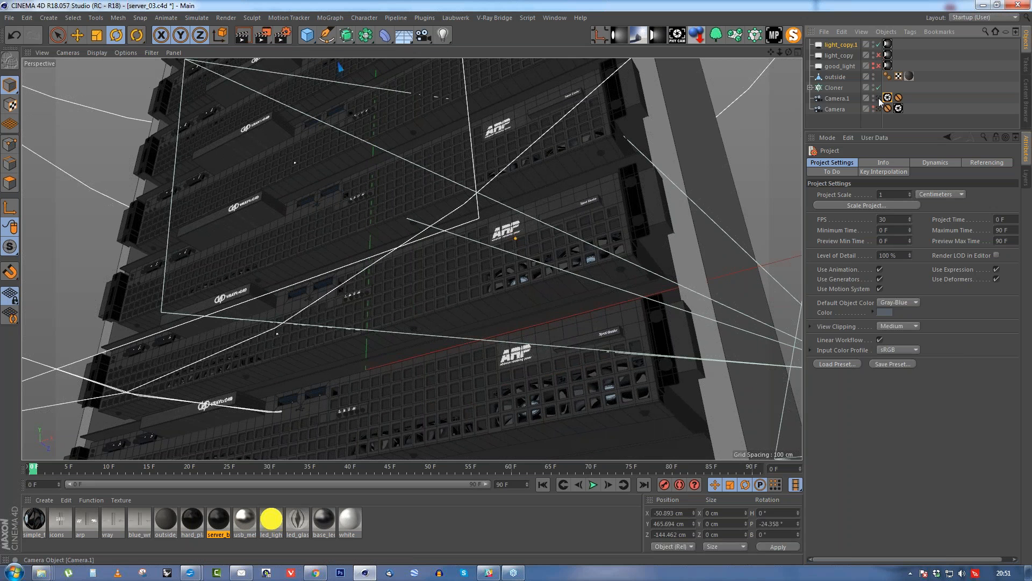
{"action": "left_click", "coordinate": [879, 98]}
Show Camera.1's V-Ray physical camera sampling settings, render the server scene in the V-Ray frame buffer, and stop the render.
{"action": "left_click", "coordinate": [887, 97]}
{"action": "left_click", "coordinate": [927, 162]}
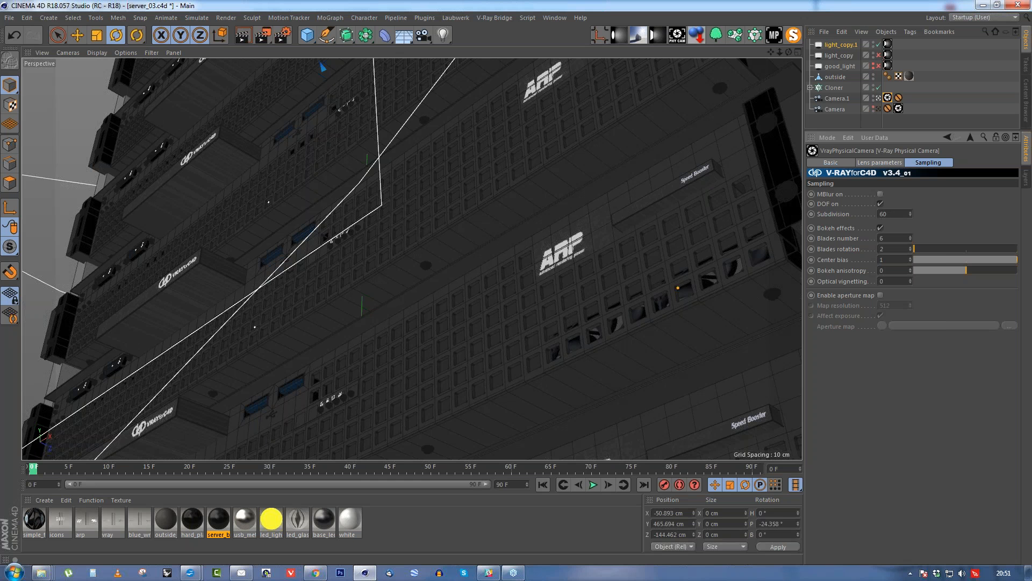
{"action": "left_click", "coordinate": [264, 36]}
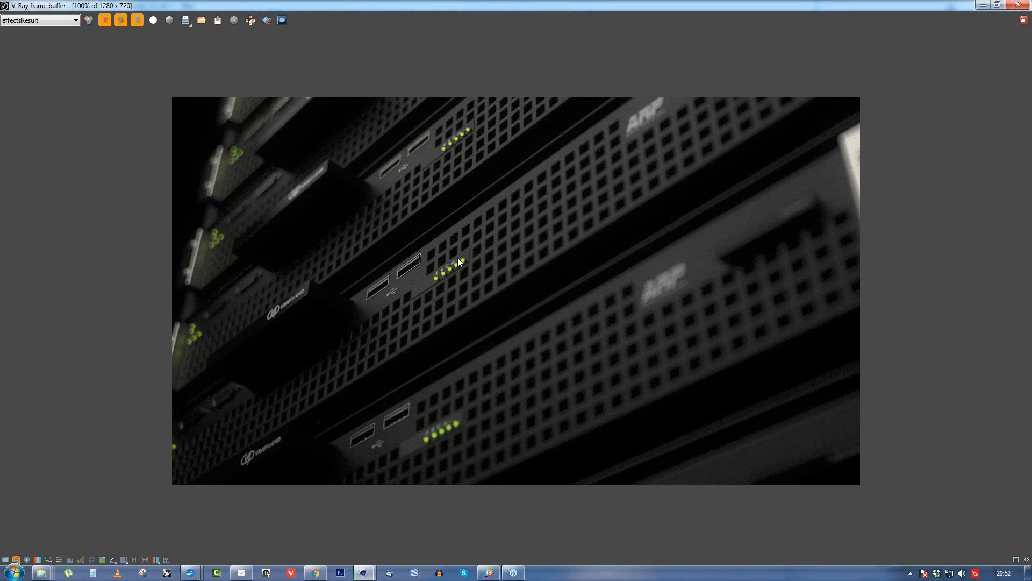
{"action": "left_click", "coordinate": [1024, 21]}
Set the render's bloom to weight 22.64, size 22.48 and shape 6.52, adjust the glare, and close the render windows.
{"action": "left_click", "coordinate": [166, 561]}
{"action": "mouse_move", "coordinate": [50, 66]}
{"action": "left_mouse_down"}
{"action": "mouse_move", "coordinate": [67, 67]}
{"action": "mouse_move", "coordinate": [52, 67]}
{"action": "mouse_move", "coordinate": [54, 84]}
{"action": "mouse_move", "coordinate": [64, 85]}
{"action": "mouse_move", "coordinate": [52, 85]}
{"action": "left_mouse_up"}
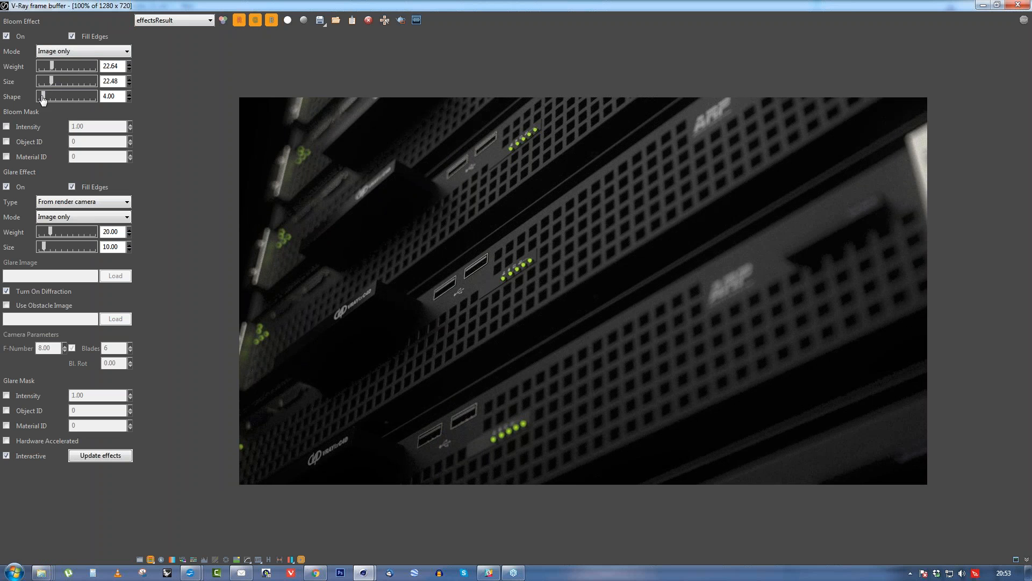
{"action": "mouse_move", "coordinate": [42, 100]}
{"action": "left_mouse_down"}
{"action": "mouse_move", "coordinate": [60, 102]}
{"action": "mouse_move", "coordinate": [47, 101]}
{"action": "left_mouse_up"}
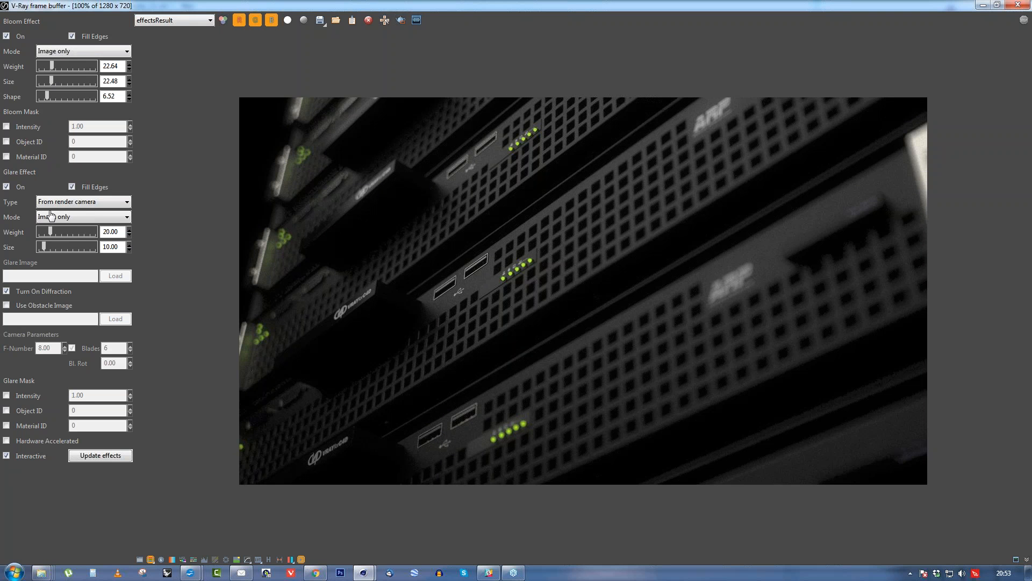
{"action": "mouse_move", "coordinate": [50, 232]}
{"action": "left_mouse_down"}
{"action": "mouse_move", "coordinate": [75, 232]}
{"action": "mouse_move", "coordinate": [49, 232]}
{"action": "mouse_move", "coordinate": [67, 246]}
{"action": "mouse_move", "coordinate": [44, 247]}
{"action": "left_mouse_up"}
{"action": "left_click", "coordinate": [1021, 5]}
{"action": "left_click", "coordinate": [1015, 6]}
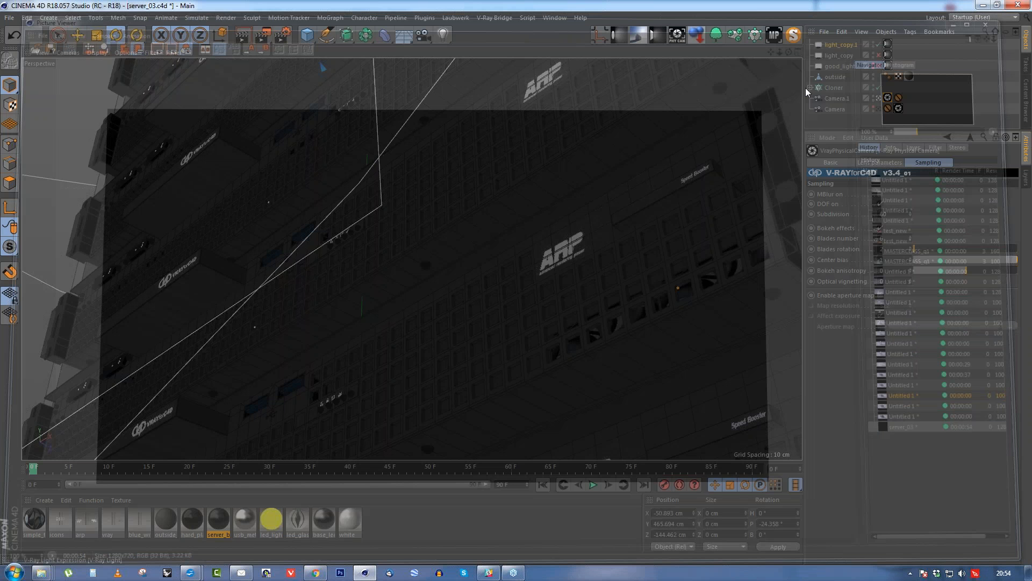
Set the V-Ray Bridge render settings to Expert mode and turn on hardware acceleration for the lens effects.
{"action": "key", "text": "ctrl+b"}
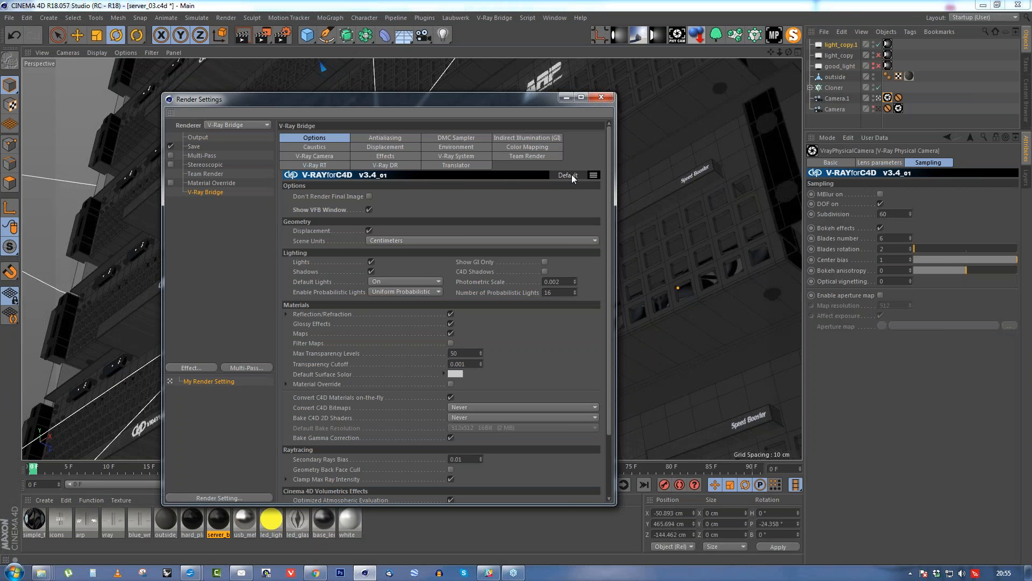
{"action": "left_click", "coordinate": [570, 175]}
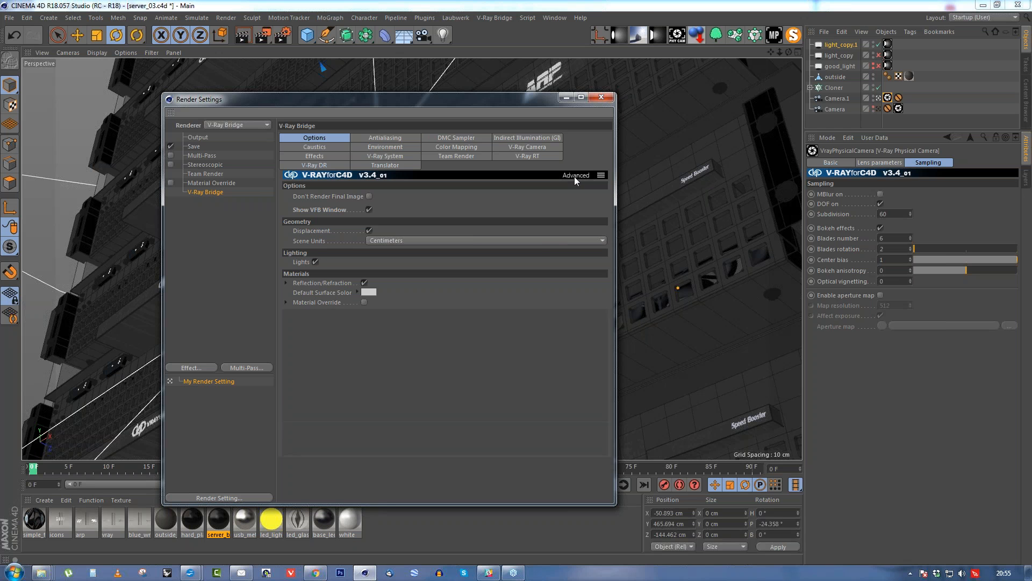
{"action": "left_click", "coordinate": [575, 176]}
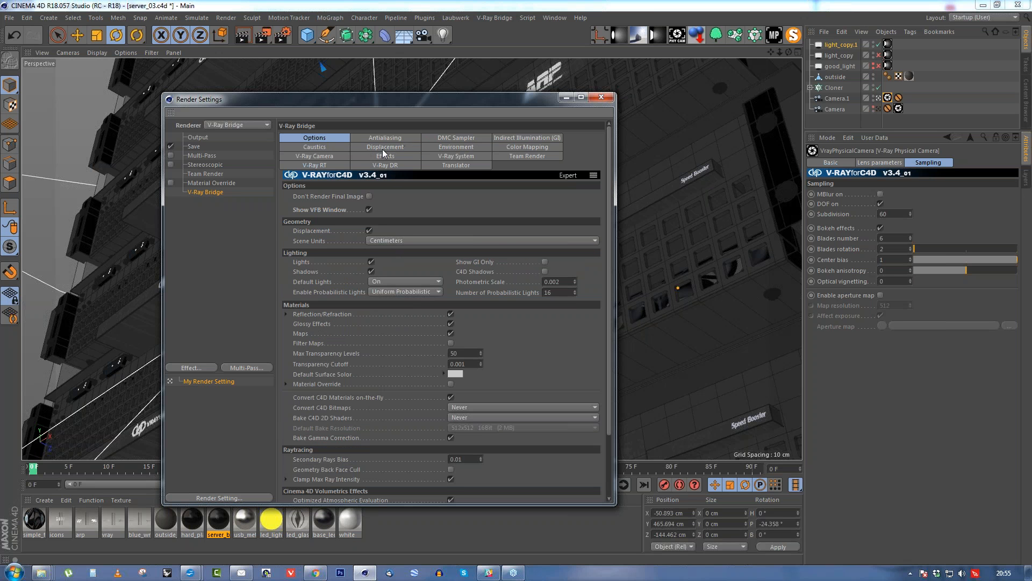
{"action": "left_click", "coordinate": [385, 156]}
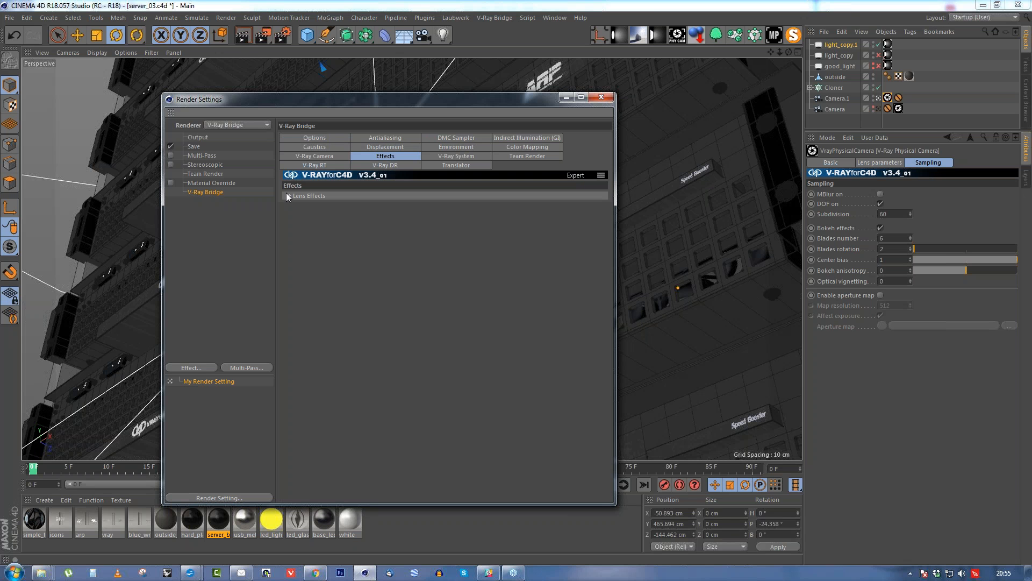
{"action": "left_click", "coordinate": [290, 196]}
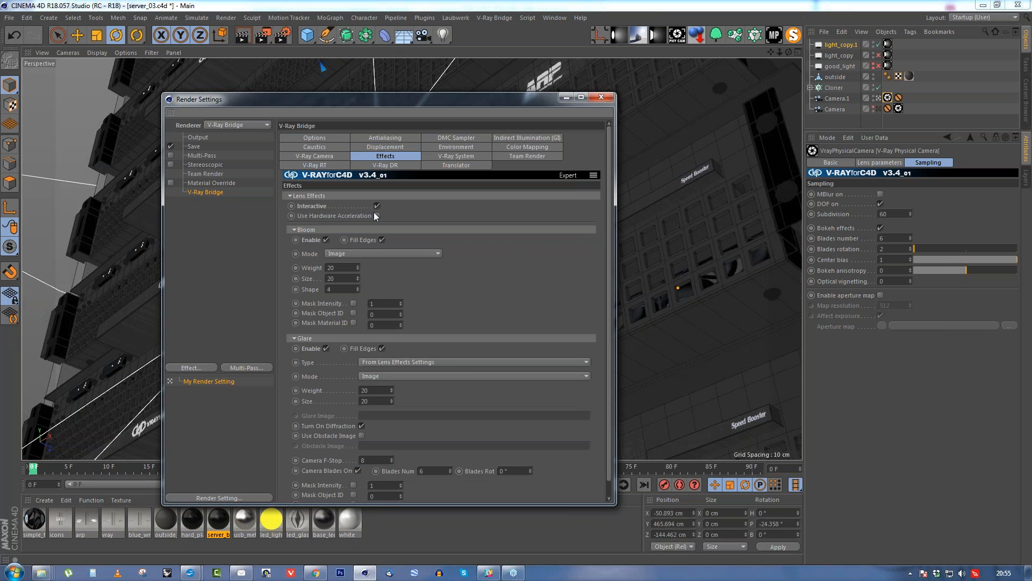
{"action": "left_click", "coordinate": [377, 216]}
{"action": "left_click", "coordinate": [602, 98]}
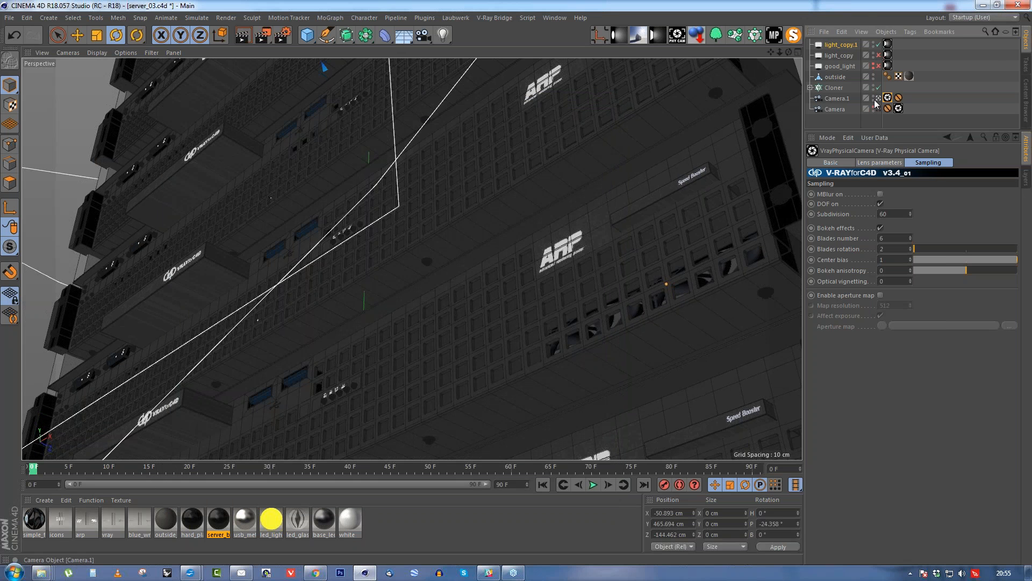
Orbit around the whole server rack outside the render camera and restore the Camera.1 view.
{"action": "left_click", "coordinate": [877, 99]}
{"action": "left_click_drag", "start_coordinate": [331, 196], "coordinate": [406, 253], "text": "alt"}
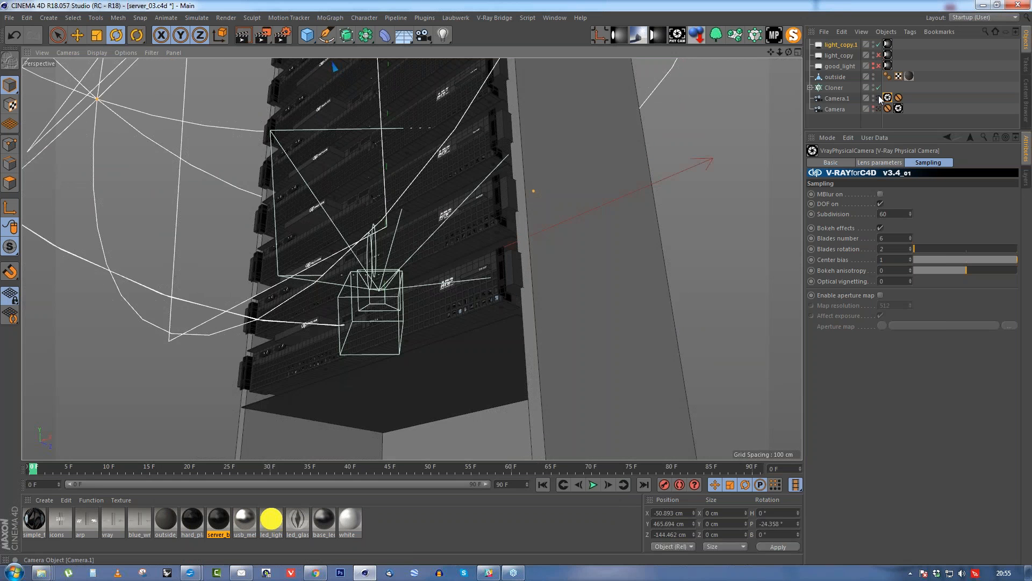
{"action": "left_click", "coordinate": [880, 99]}
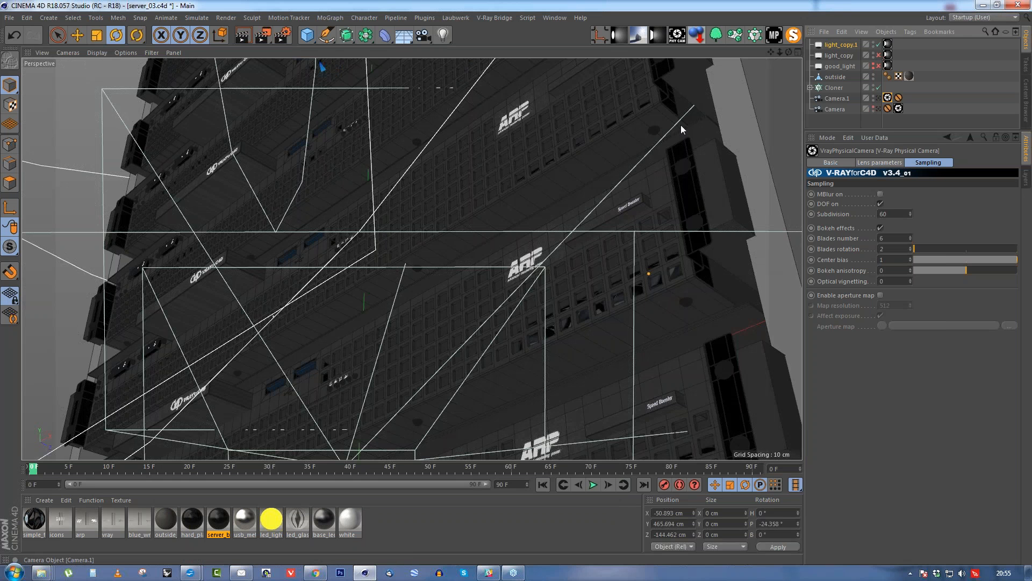
{"action": "left_click_drag", "start_coordinate": [681, 125], "coordinate": [407, 266], "text": "alt"}
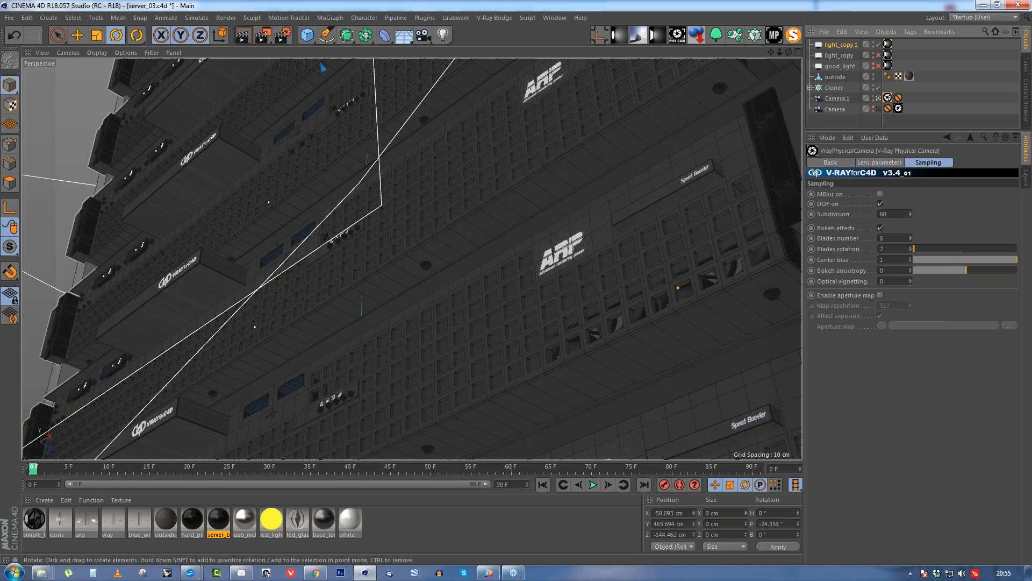
{"action": "mouse_move", "coordinate": [315, 573]}
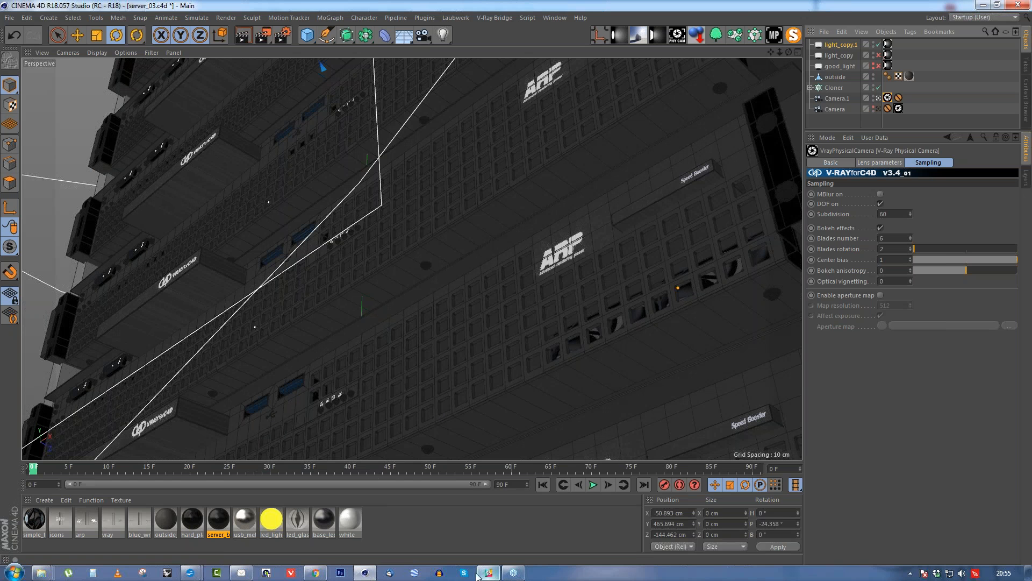
Switch to the V-Rayforc4d.odp presentation in OpenOffice Impress, look through its slide thumbnails, and minimize the presentation.
{"action": "mouse_move", "coordinate": [191, 573]}
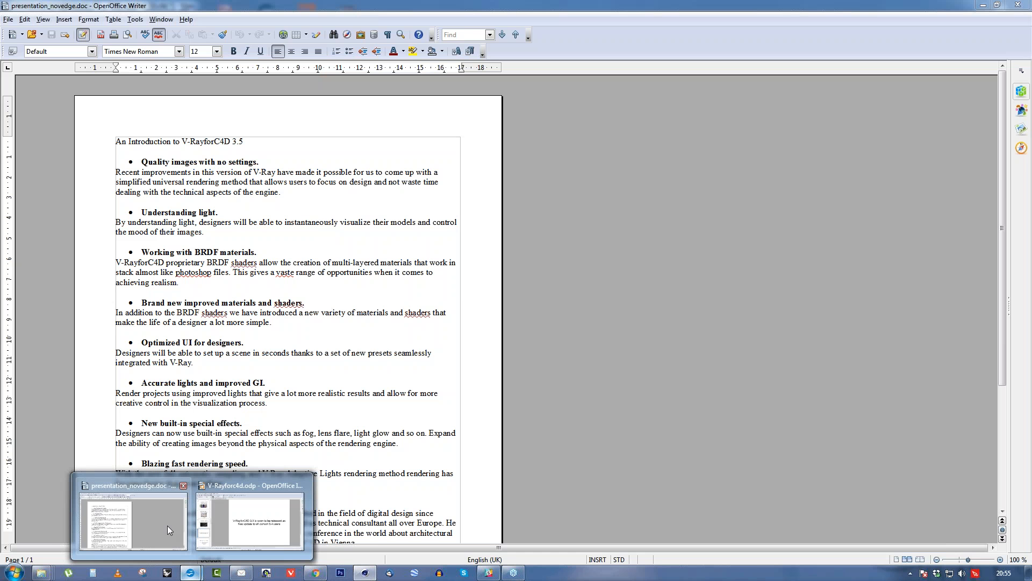
{"action": "left_click", "coordinate": [250, 520]}
{"action": "scroll", "coordinate": [112, 315], "scroll_direction": "down", "scroll_amount": 5}
{"action": "scroll", "coordinate": [112, 316], "scroll_direction": "down", "scroll_amount": 5}
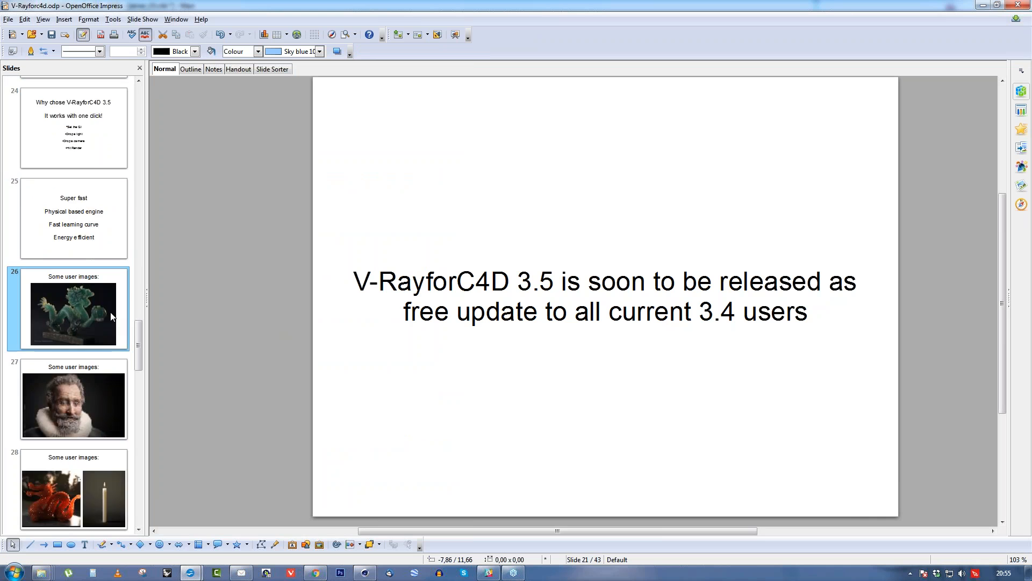
{"action": "scroll", "coordinate": [111, 312], "scroll_direction": "down", "scroll_amount": 3}
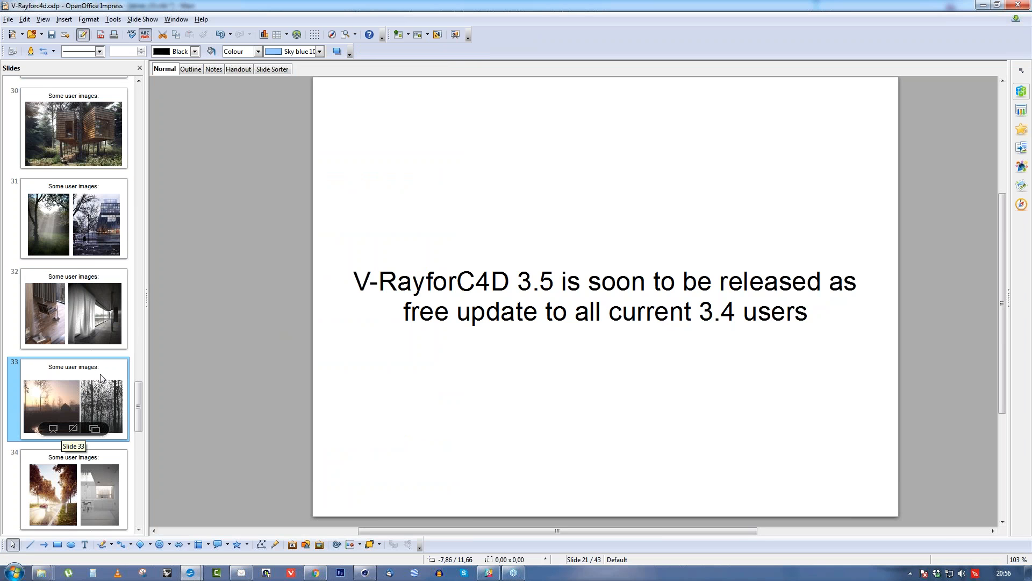
{"action": "scroll", "coordinate": [100, 376], "scroll_direction": "up", "scroll_amount": 3}
{"action": "scroll", "coordinate": [99, 376], "scroll_direction": "up", "scroll_amount": 20}
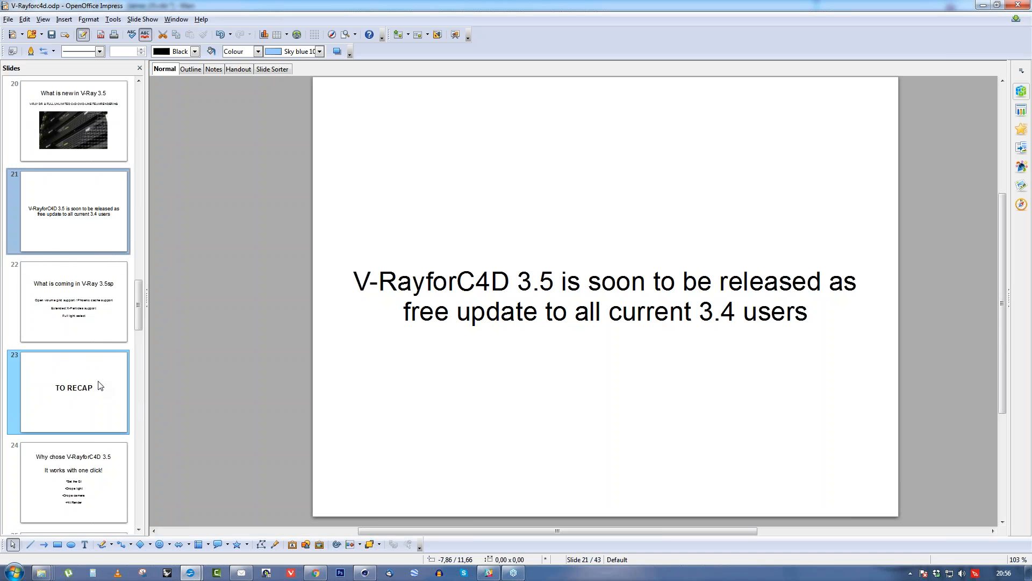
{"action": "scroll", "coordinate": [98, 376], "scroll_direction": "up", "scroll_amount": 3}
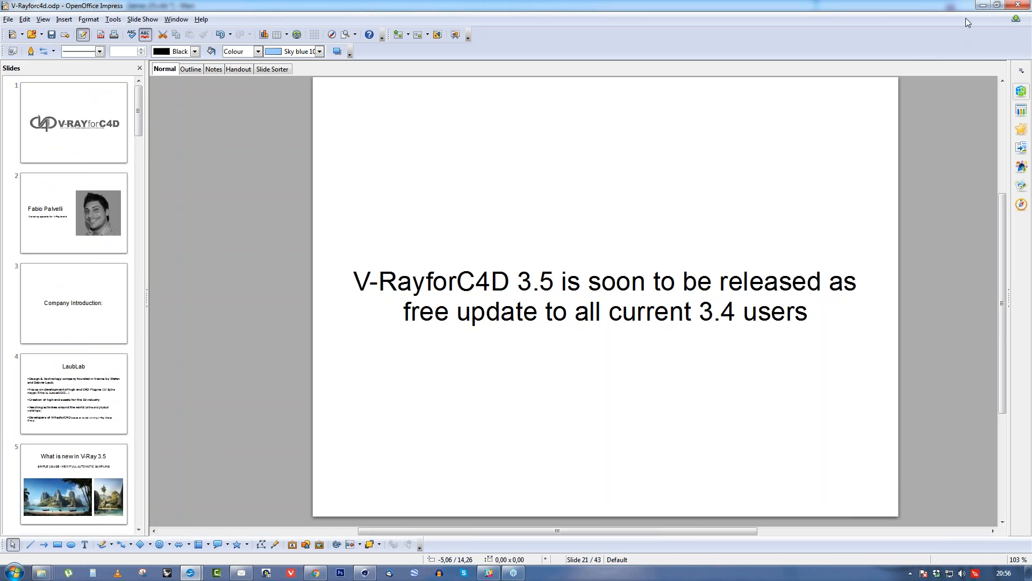
{"action": "left_click", "coordinate": [982, 7]}
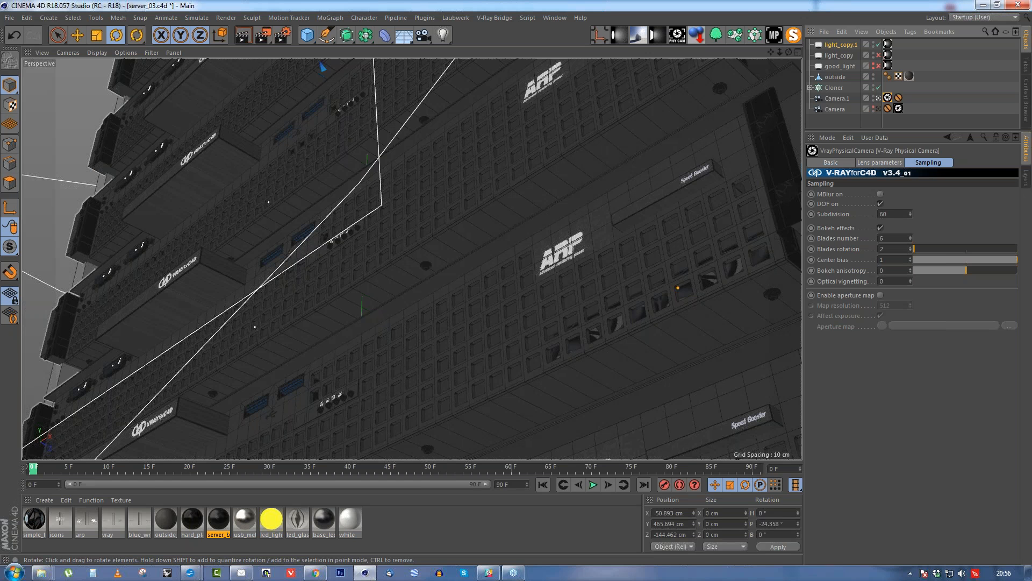
Switch to Chrome, browse the tutorial videos on the vrayforc4d.net Learn V-Ray page, and minimize the browser.
{"action": "mouse_move", "coordinate": [317, 574]}
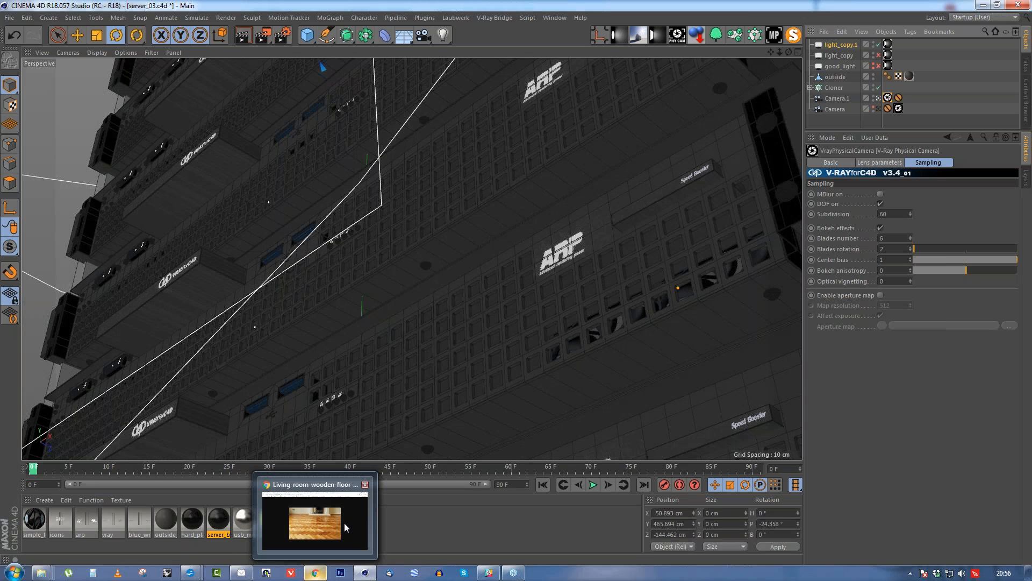
{"action": "left_click", "coordinate": [344, 522]}
{"action": "left_click", "coordinate": [482, 7]}
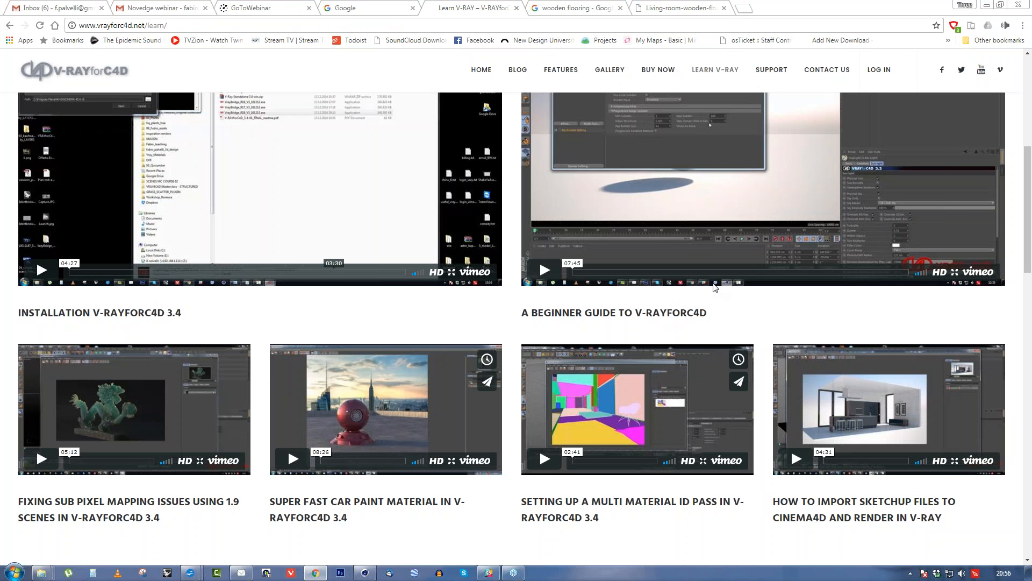
{"action": "scroll", "coordinate": [699, 282], "scroll_direction": "down", "scroll_amount": 5}
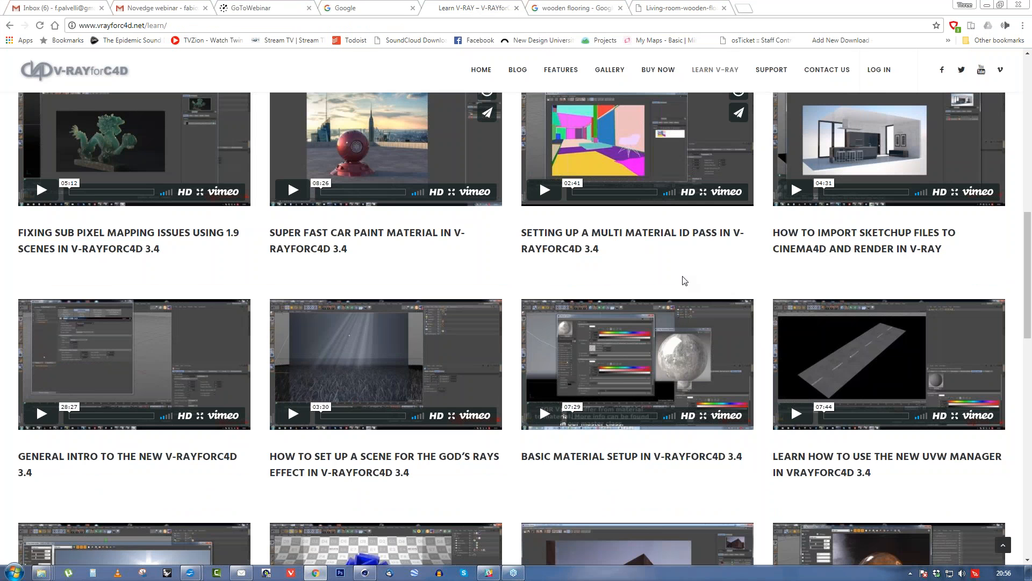
{"action": "scroll", "coordinate": [684, 280], "scroll_direction": "down", "scroll_amount": 6}
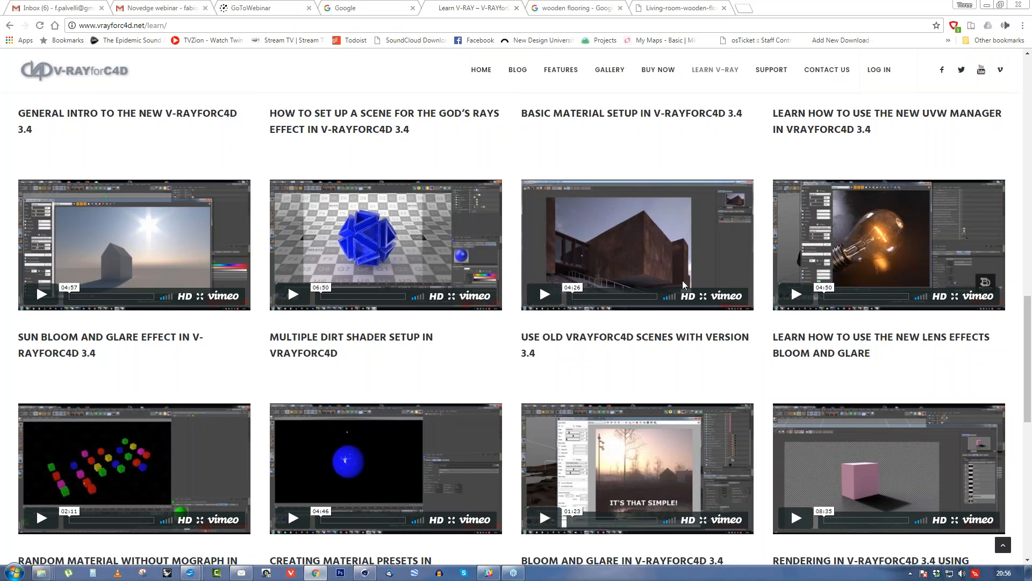
{"action": "scroll", "coordinate": [683, 281], "scroll_direction": "down", "scroll_amount": 1}
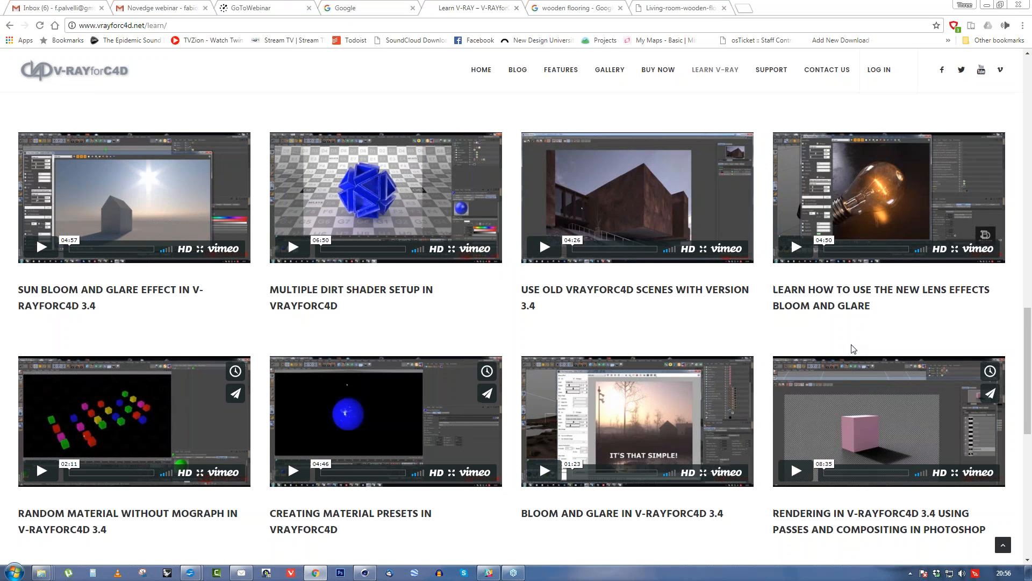
{"action": "scroll", "coordinate": [854, 333], "scroll_direction": "up", "scroll_amount": 8}
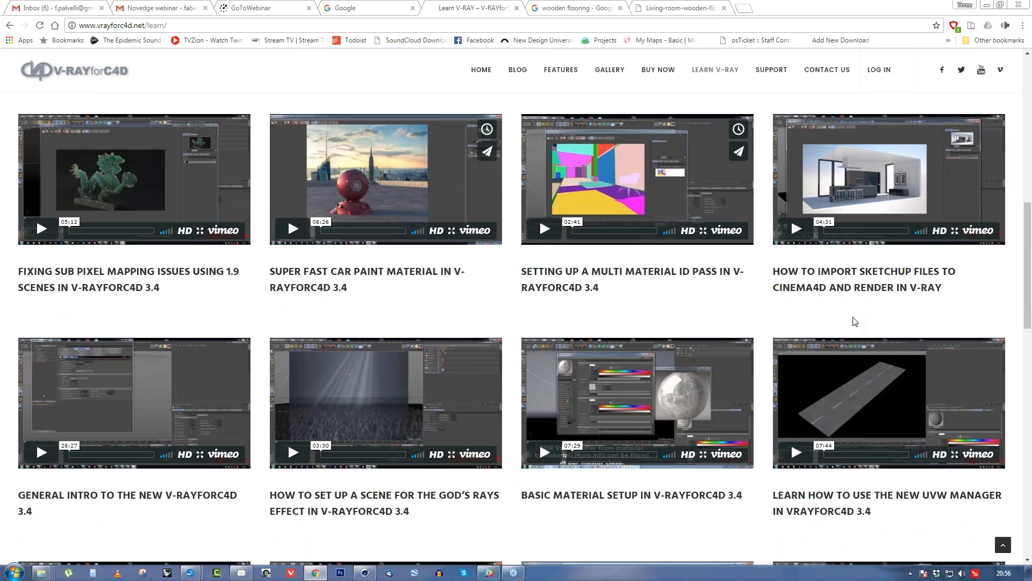
{"action": "scroll", "coordinate": [855, 321], "scroll_direction": "up", "scroll_amount": 8}
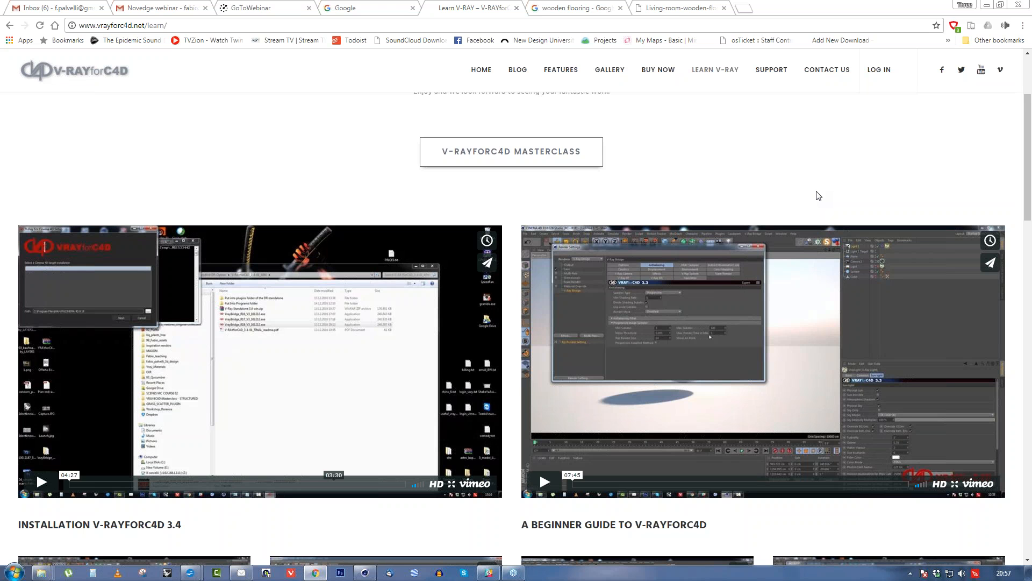
{"action": "left_click", "coordinate": [989, 6]}
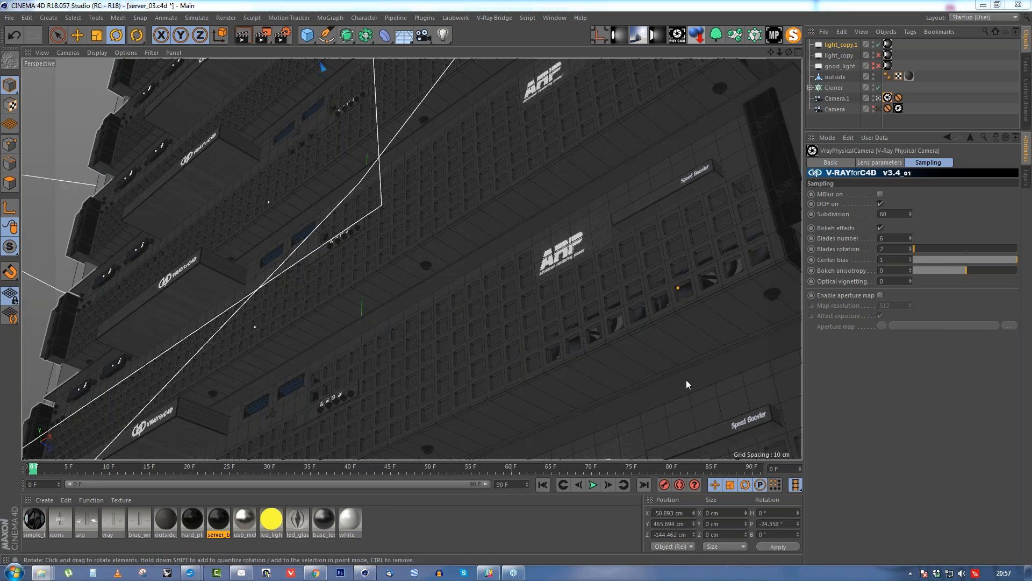
Open 45_Lambo_rim.c4d from the 45_Lambo_rim folder in 000_Q_QUCUMBER/02_Projects and minimize the file window.
{"action": "key", "text": "super+e"}
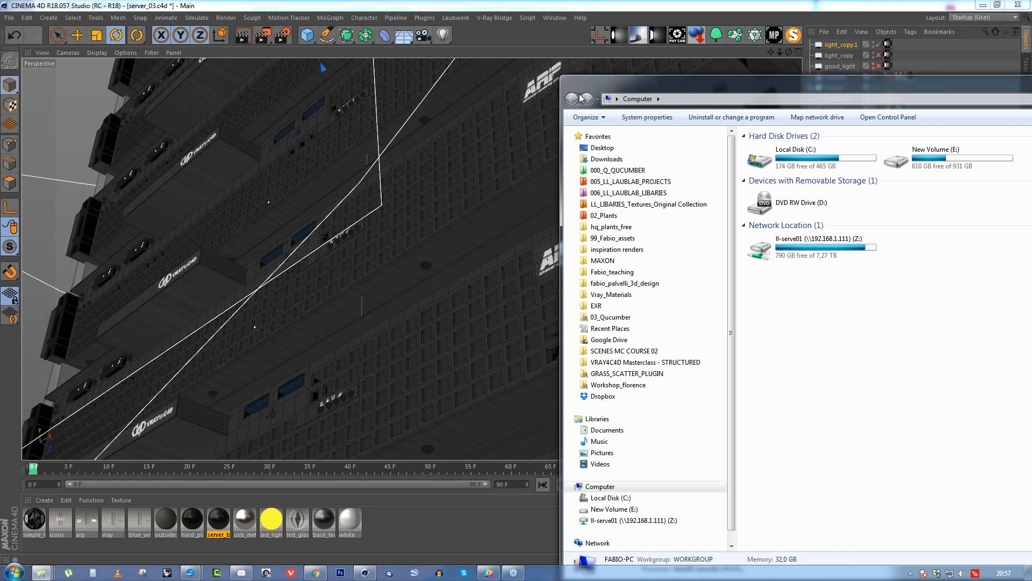
{"action": "left_click_drag", "start_coordinate": [580, 99], "coordinate": [115, 80]}
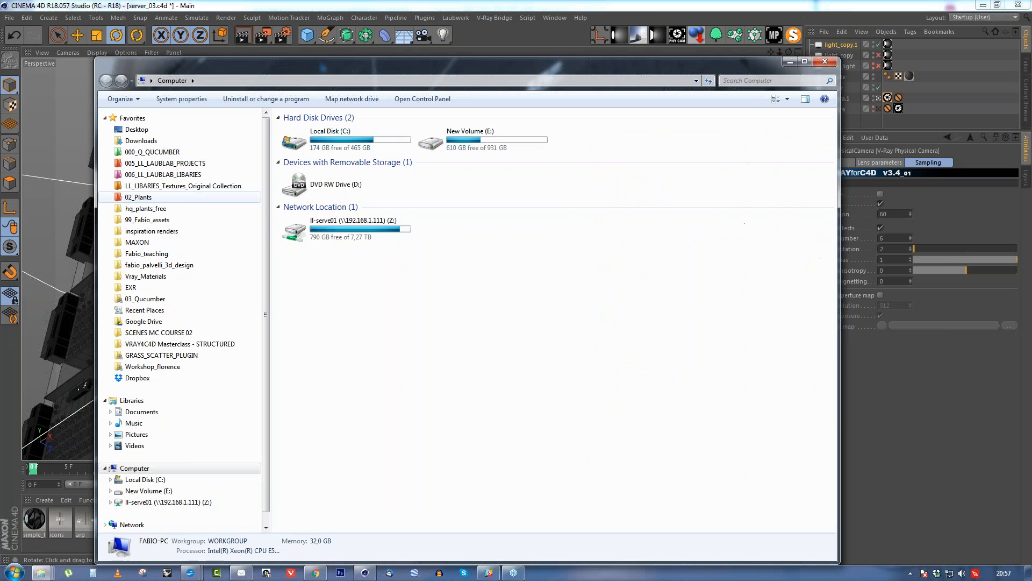
{"action": "left_click", "coordinate": [153, 152]}
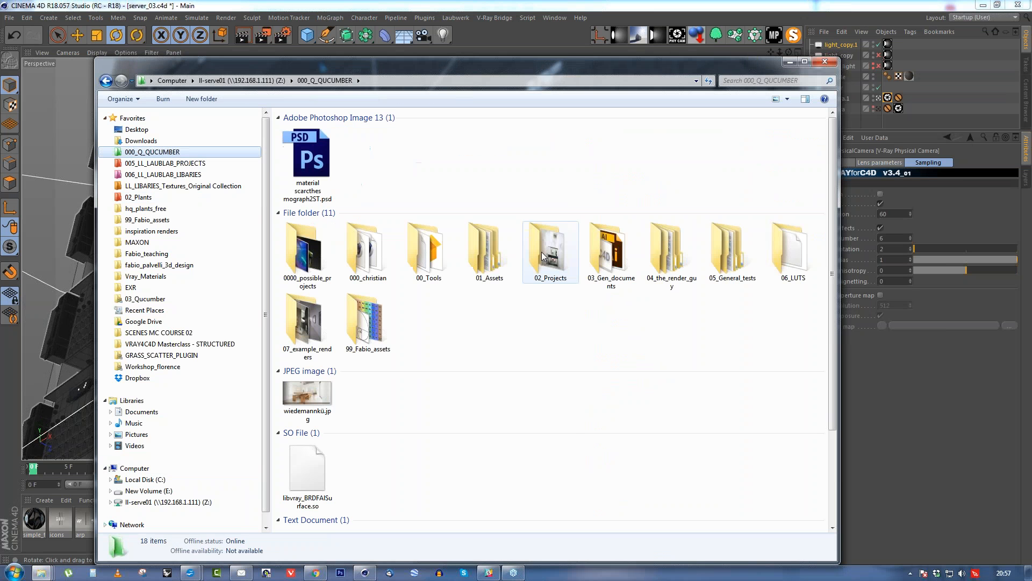
{"action": "double_click", "coordinate": [540, 252]}
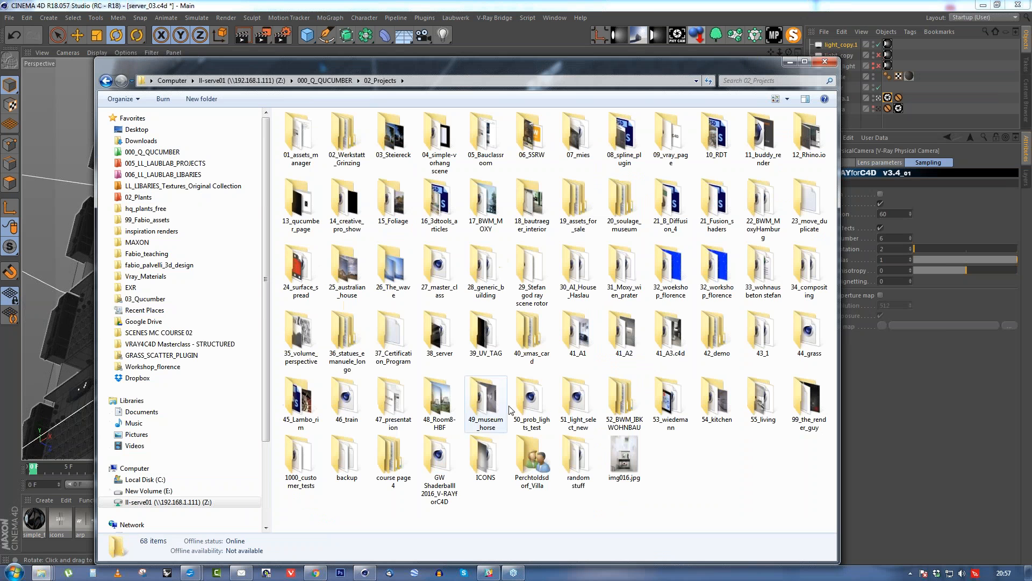
{"action": "double_click", "coordinate": [301, 400]}
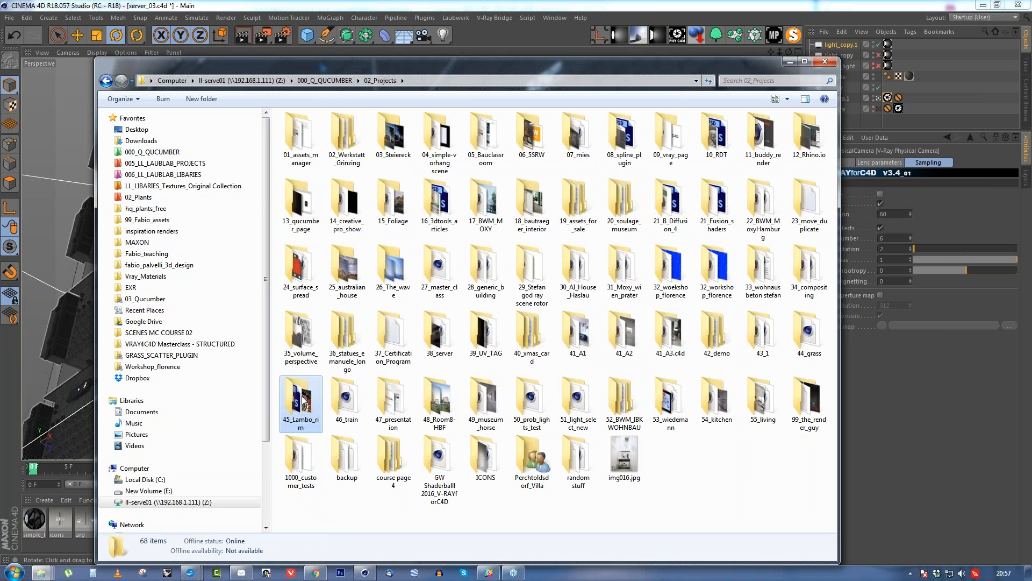
{"action": "double_click", "coordinate": [380, 153]}
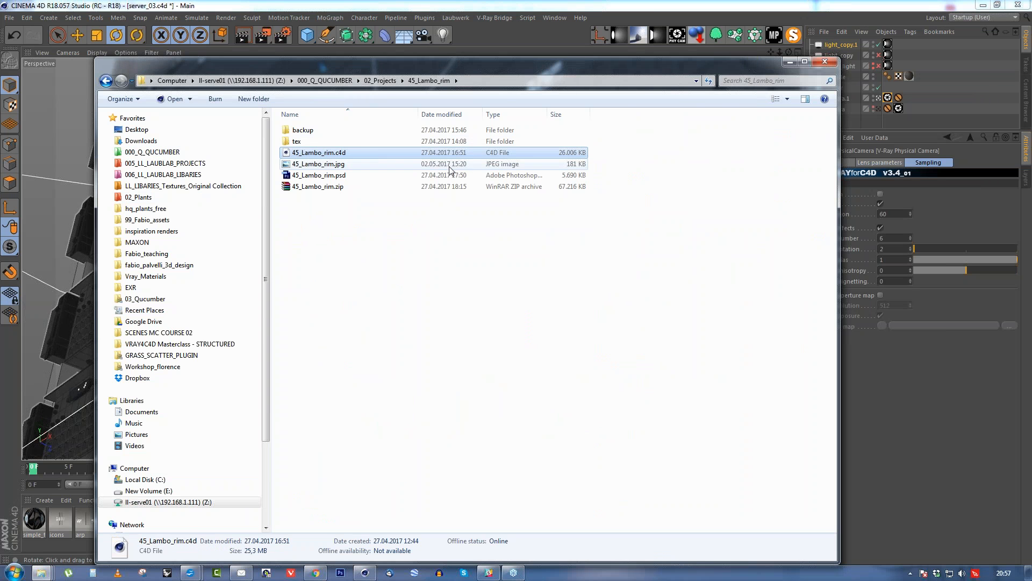
{"action": "left_click", "coordinate": [790, 63]}
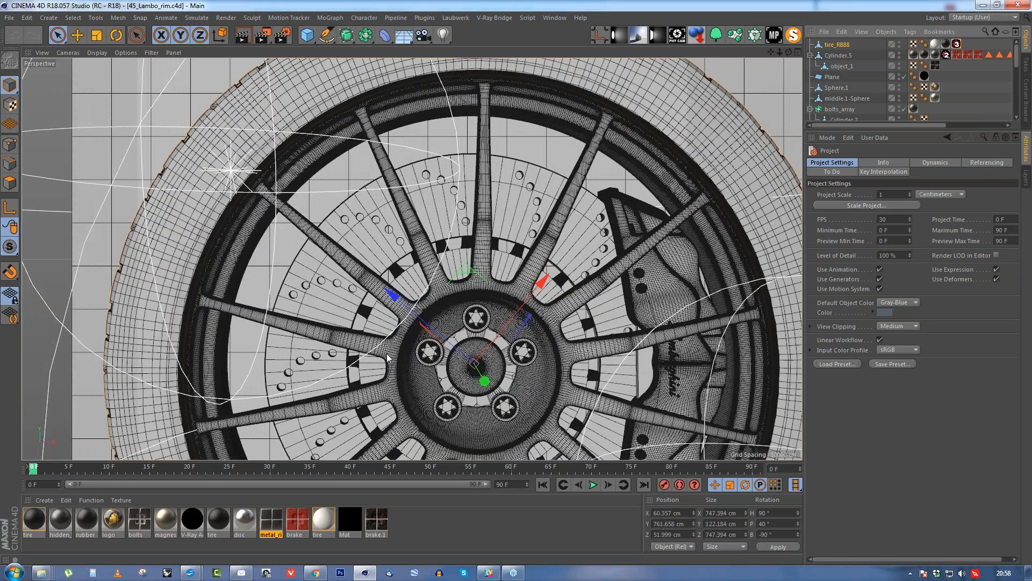
Examine the brake material's V-Ray Bercon Noise bump shader in a separate preview window, close the Material Editor, and render the wheel scene.
{"action": "left_click", "coordinate": [298, 519]}
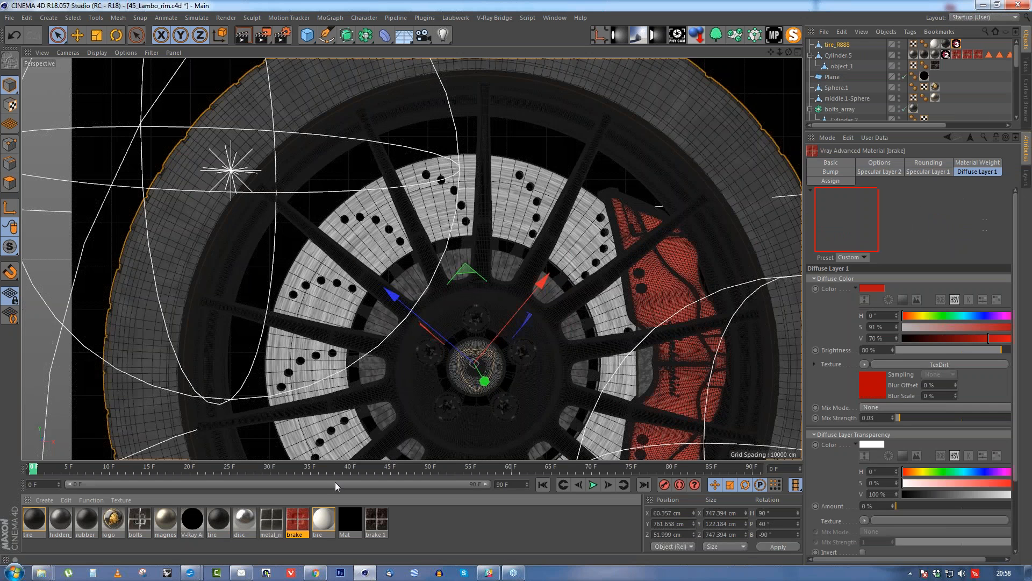
{"action": "double_click", "coordinate": [297, 519]}
{"action": "left_click", "coordinate": [181, 206]}
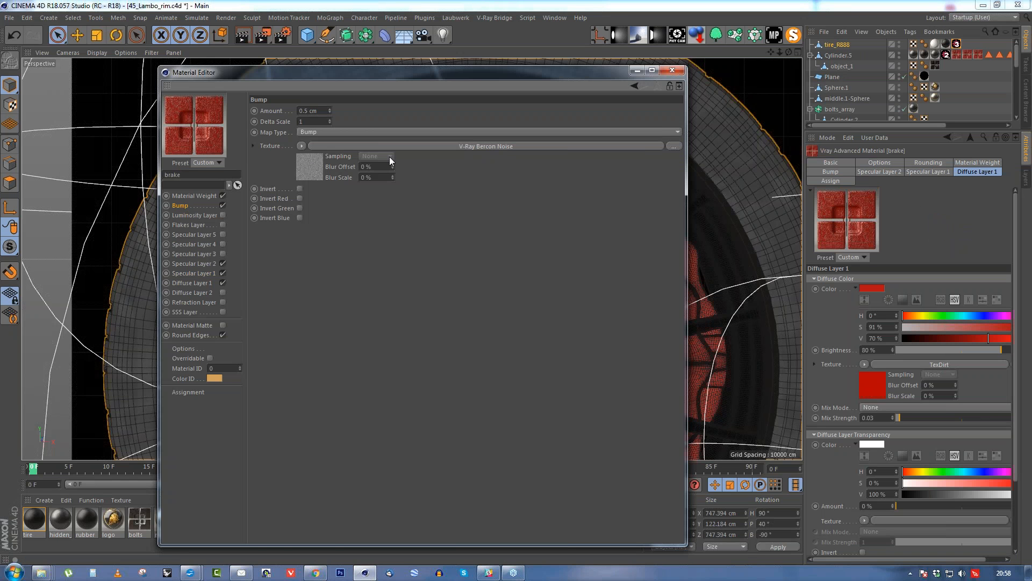
{"action": "left_click", "coordinate": [311, 168]}
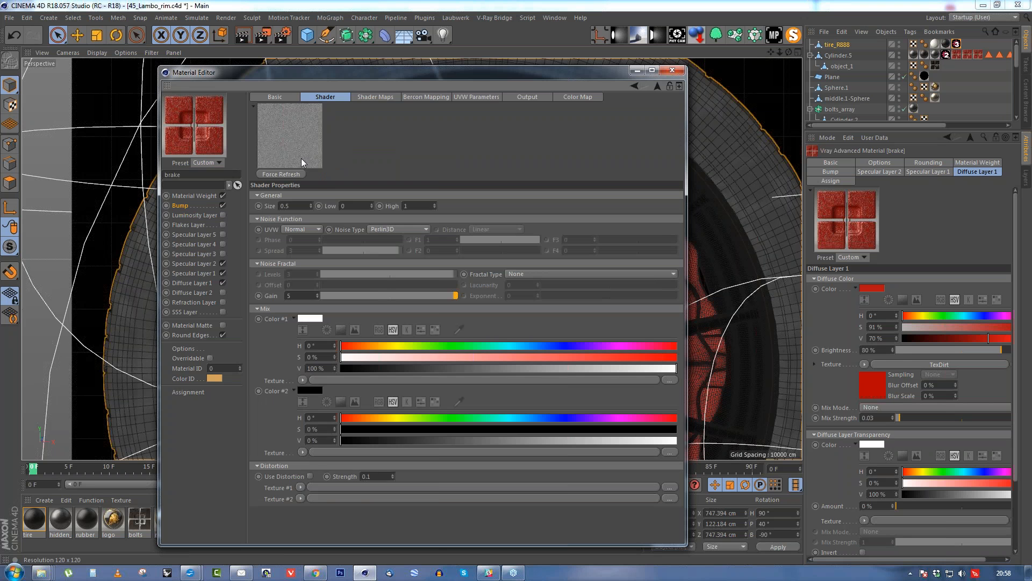
{"action": "right_click", "coordinate": [304, 151]}
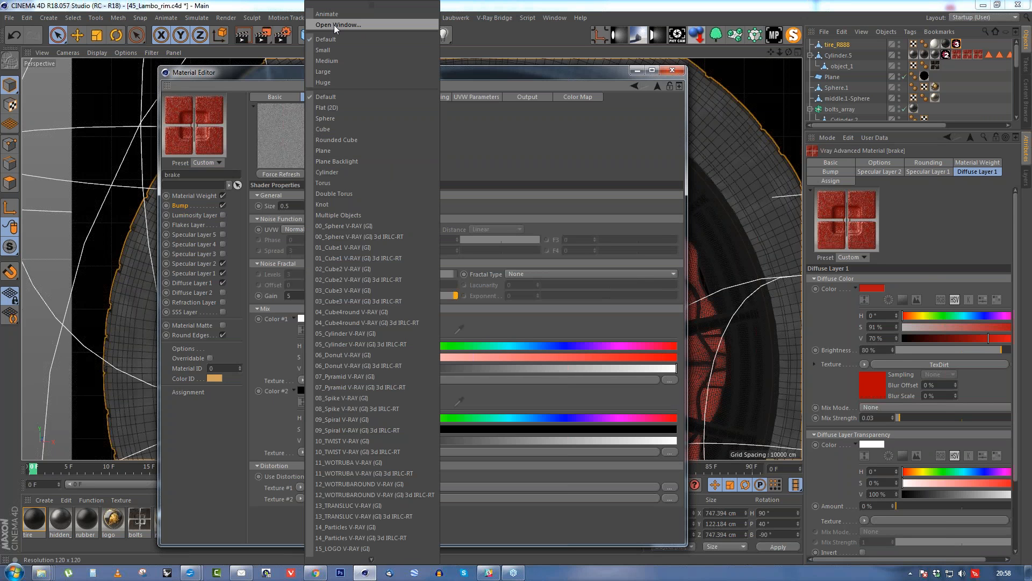
{"action": "left_click", "coordinate": [334, 25]}
{"action": "left_click_drag", "start_coordinate": [769, 67], "coordinate": [415, 104]}
{"action": "left_click", "coordinate": [563, 101]}
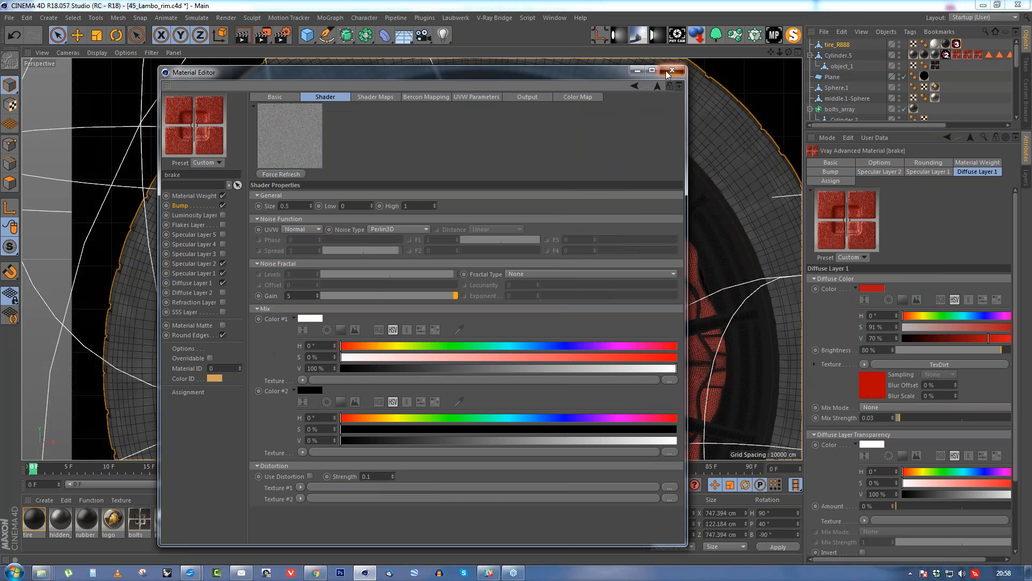
{"action": "left_click", "coordinate": [672, 70]}
{"action": "key", "text": "shift+r"}
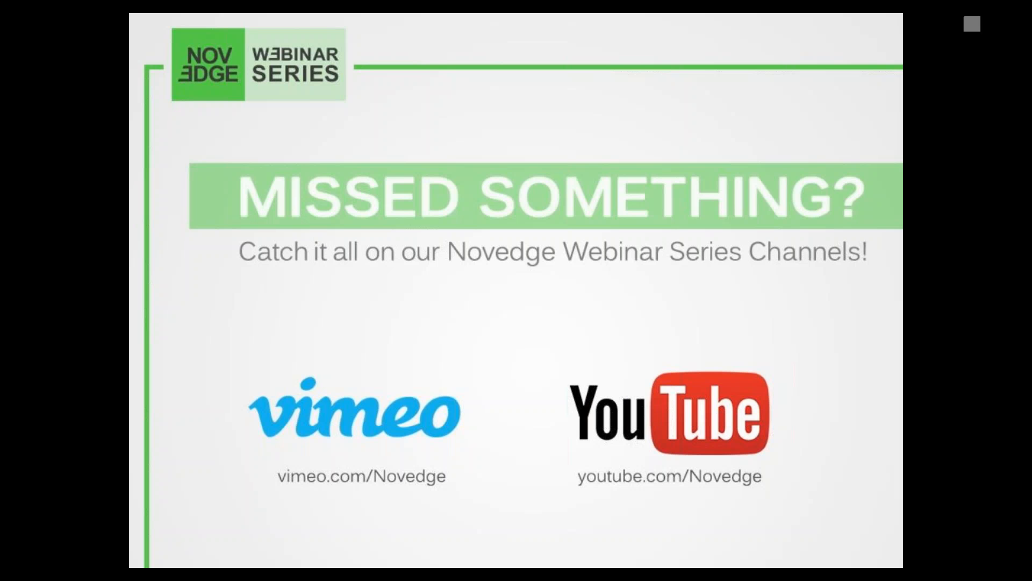
{"action": "left_click", "coordinate": [690, 357]}
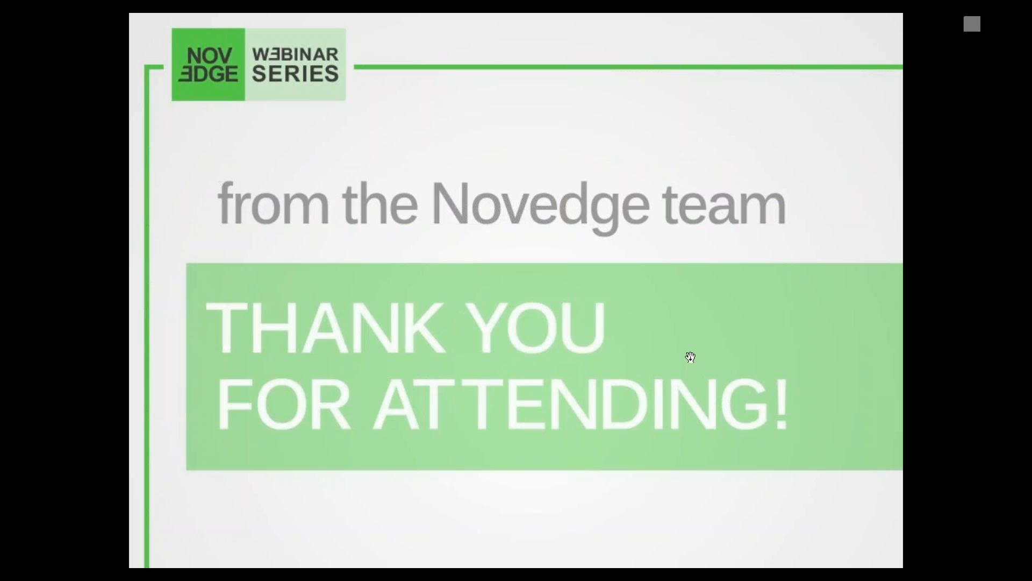
{"action": "left_click", "coordinate": [691, 357]}
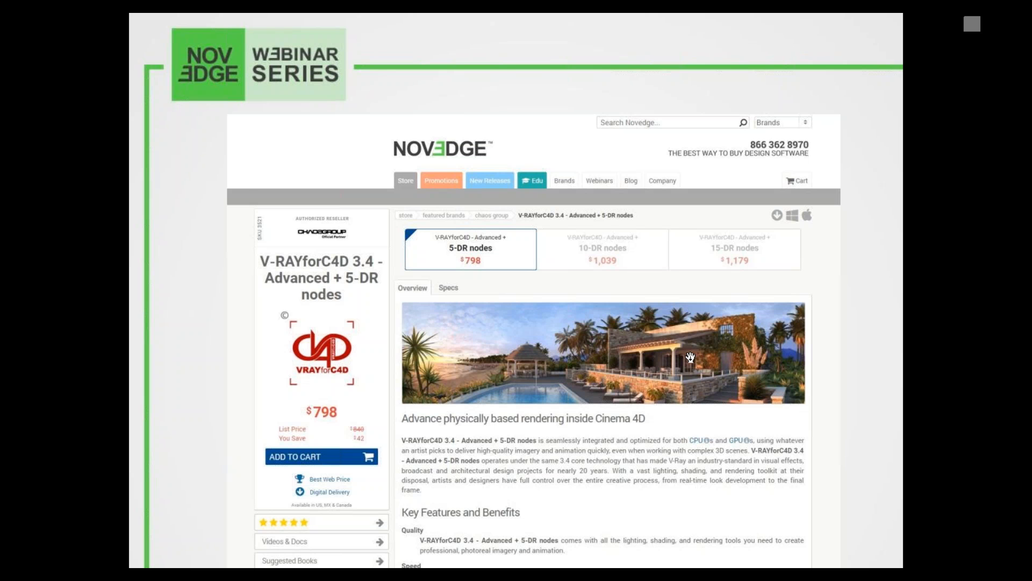
{"action": "left_click", "coordinate": [691, 356]}
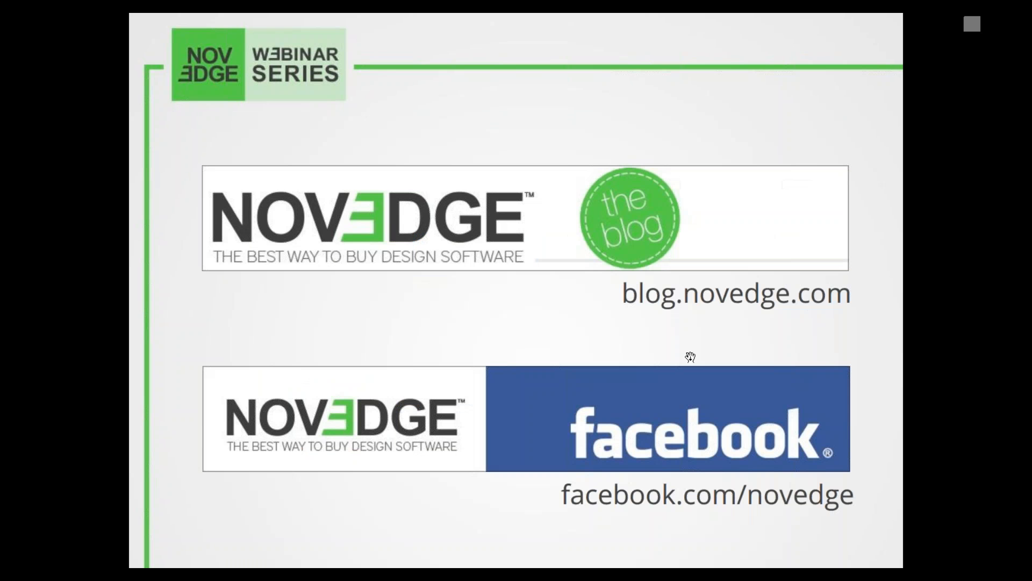